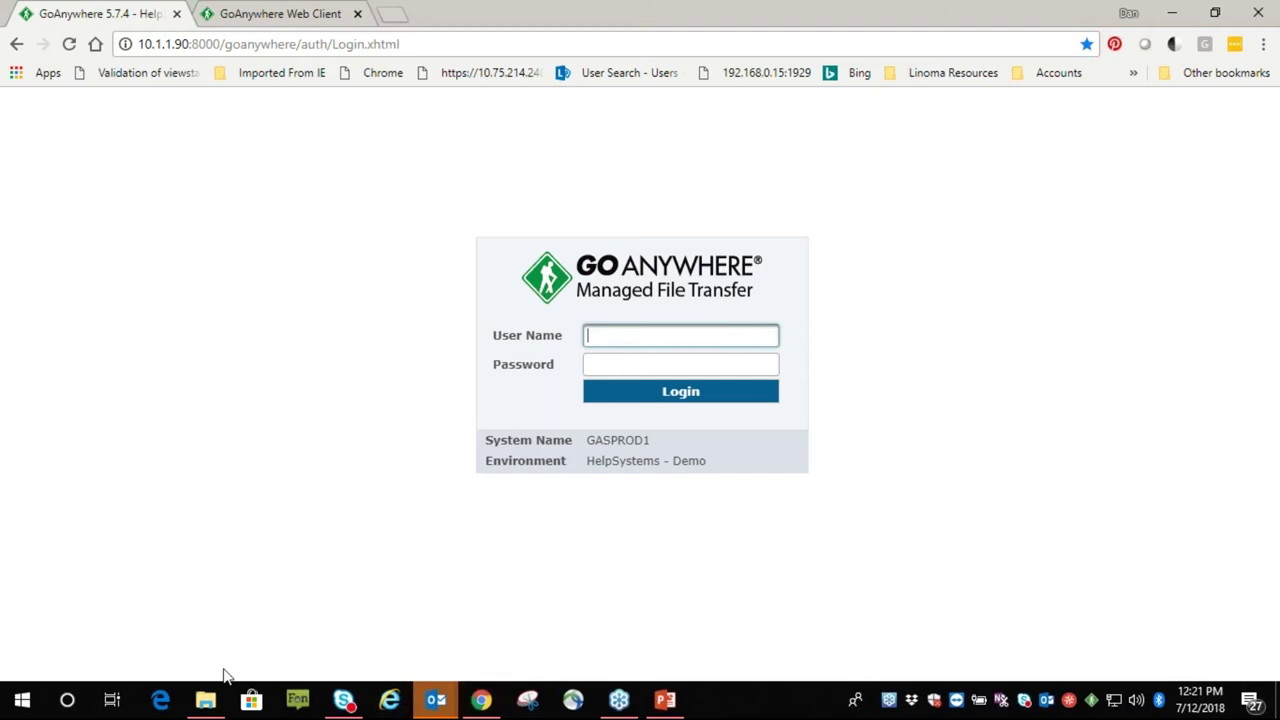
Highlight the server IP and port in the login page URL
{"action": "left_click", "coordinate": [609, 334]}
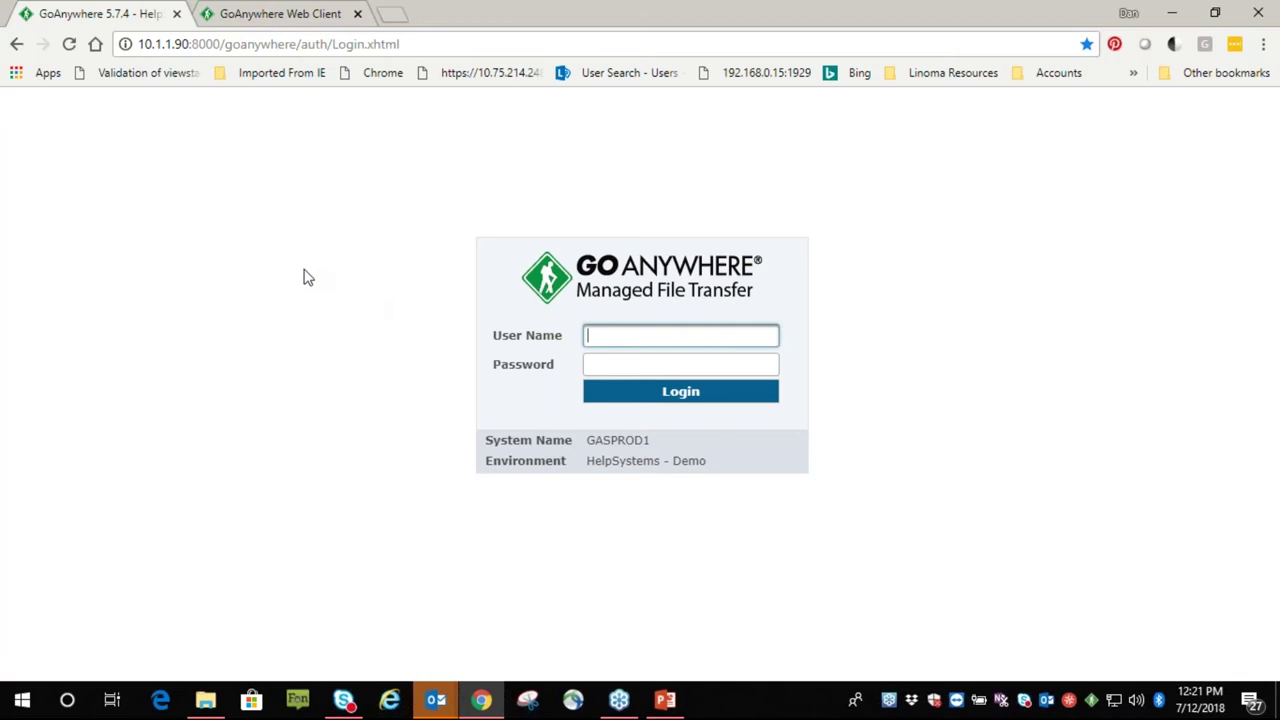
{"action": "double_click", "coordinate": [190, 44]}
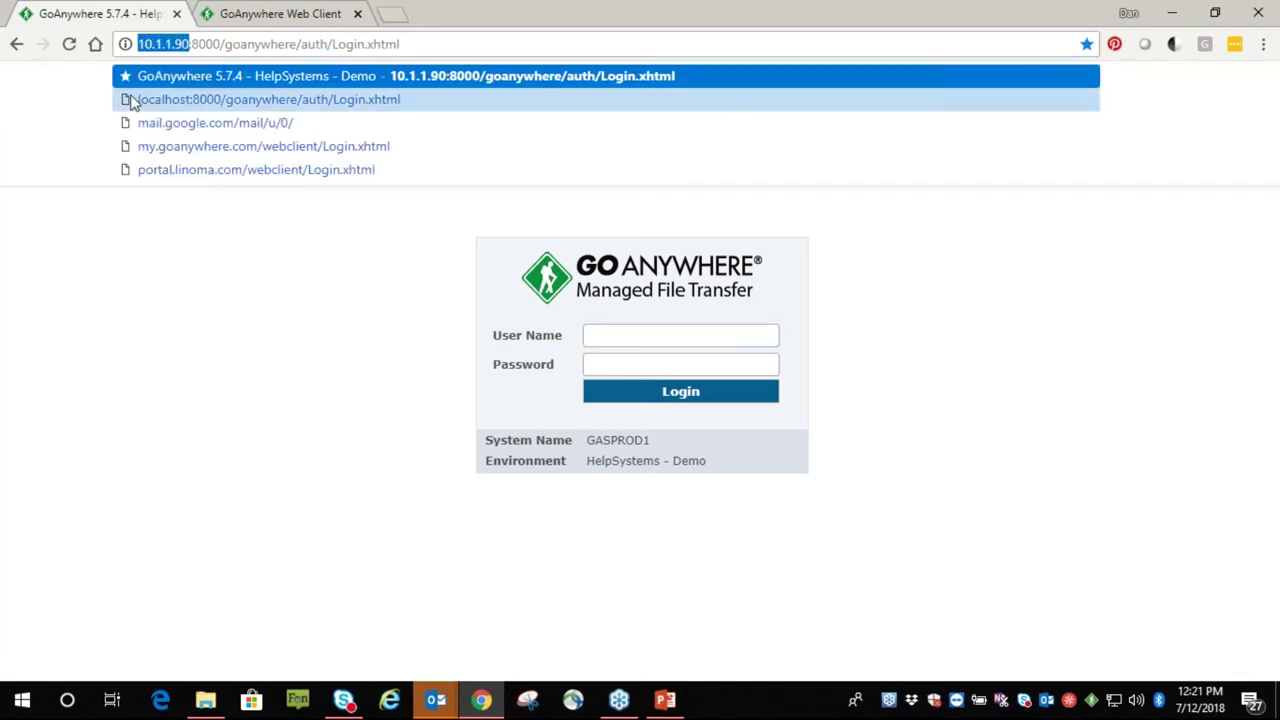
{"action": "left_click_drag", "start_coordinate": [222, 44], "coordinate": [191, 44]}
Log in to the admin console with the administrator's user name and password
{"action": "left_click", "coordinate": [613, 336]}
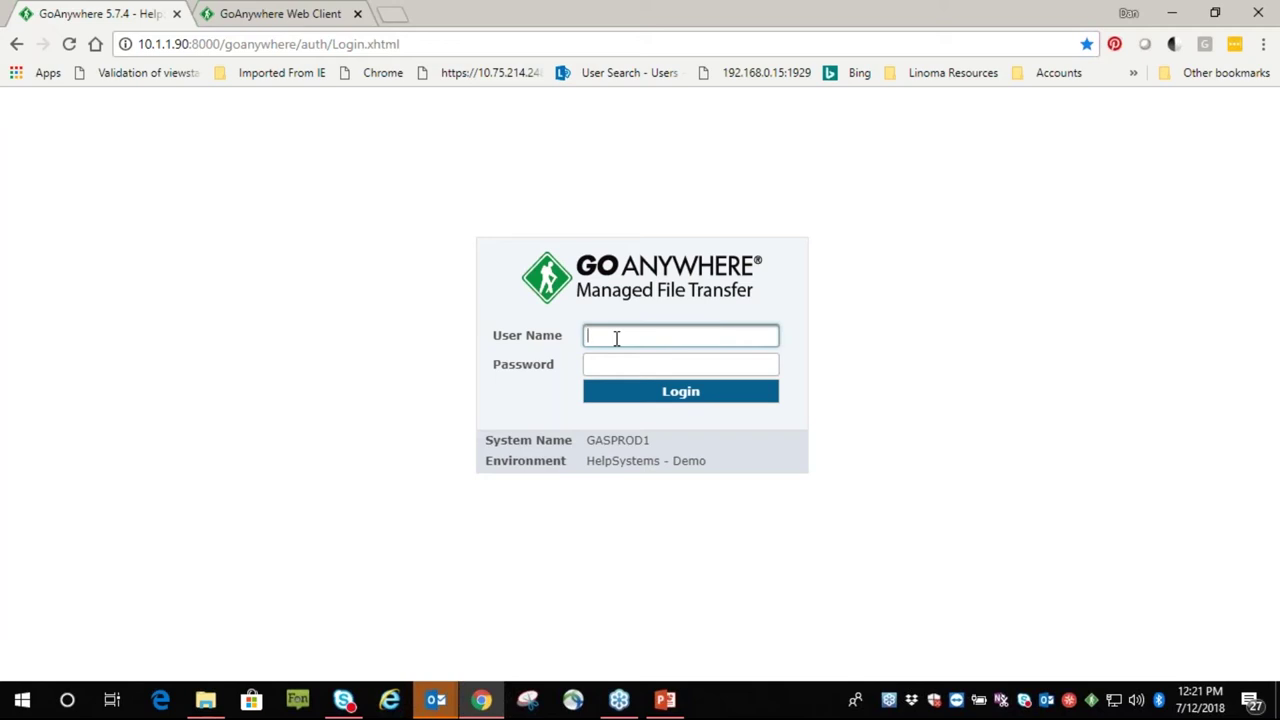
{"action": "type", "text": "dfre"}
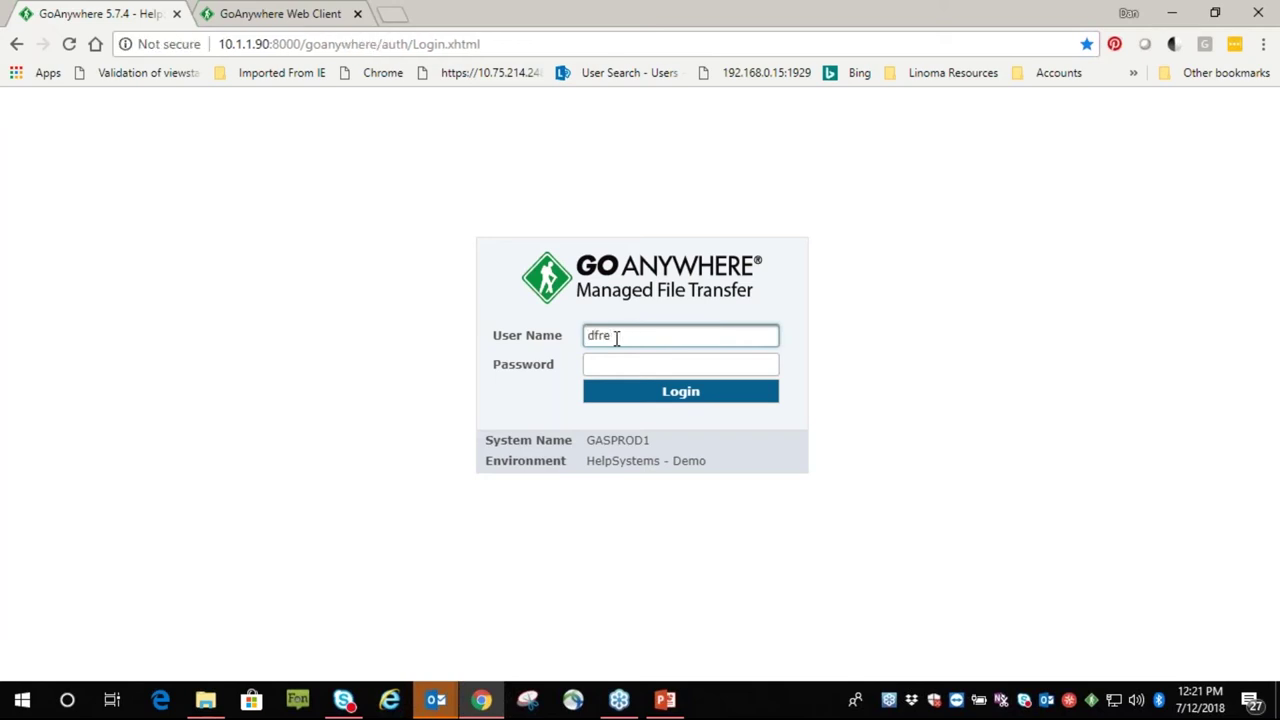
{"action": "type", "text": "itaman"}
{"action": "key", "text": "Tab"}
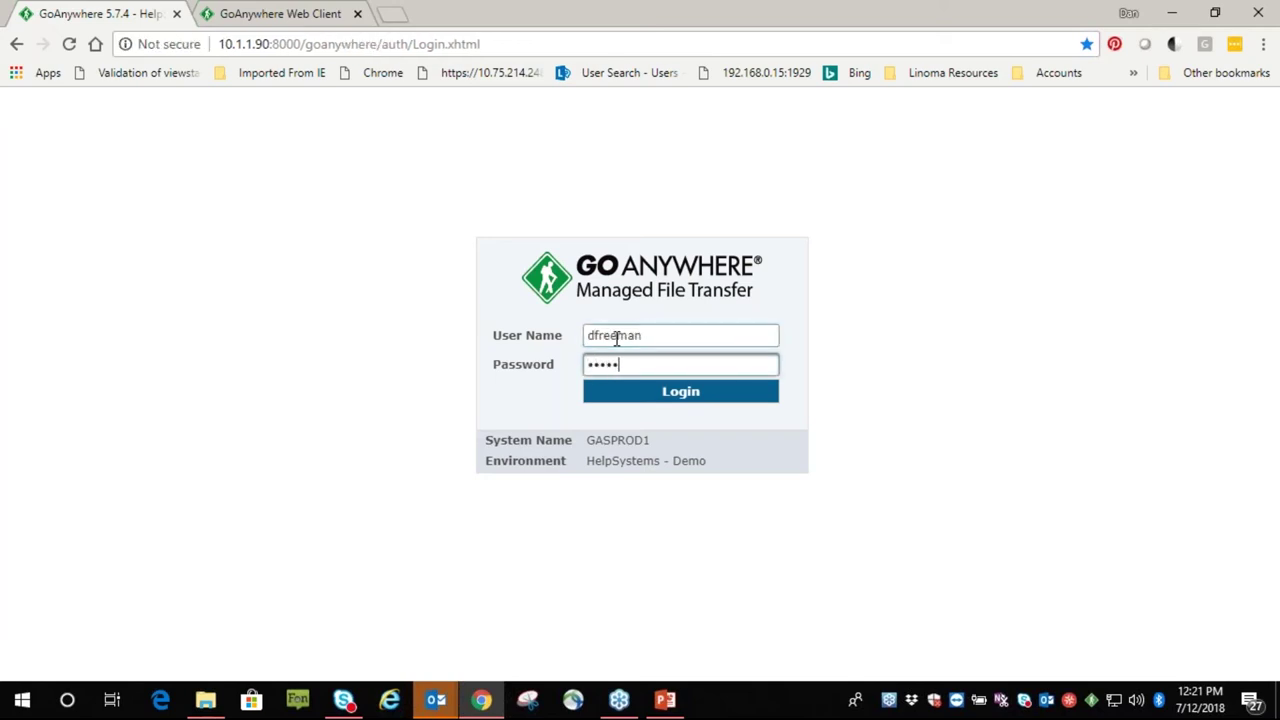
{"action": "type", "text": "••••••••••••"}
{"action": "key", "text": "Return"}
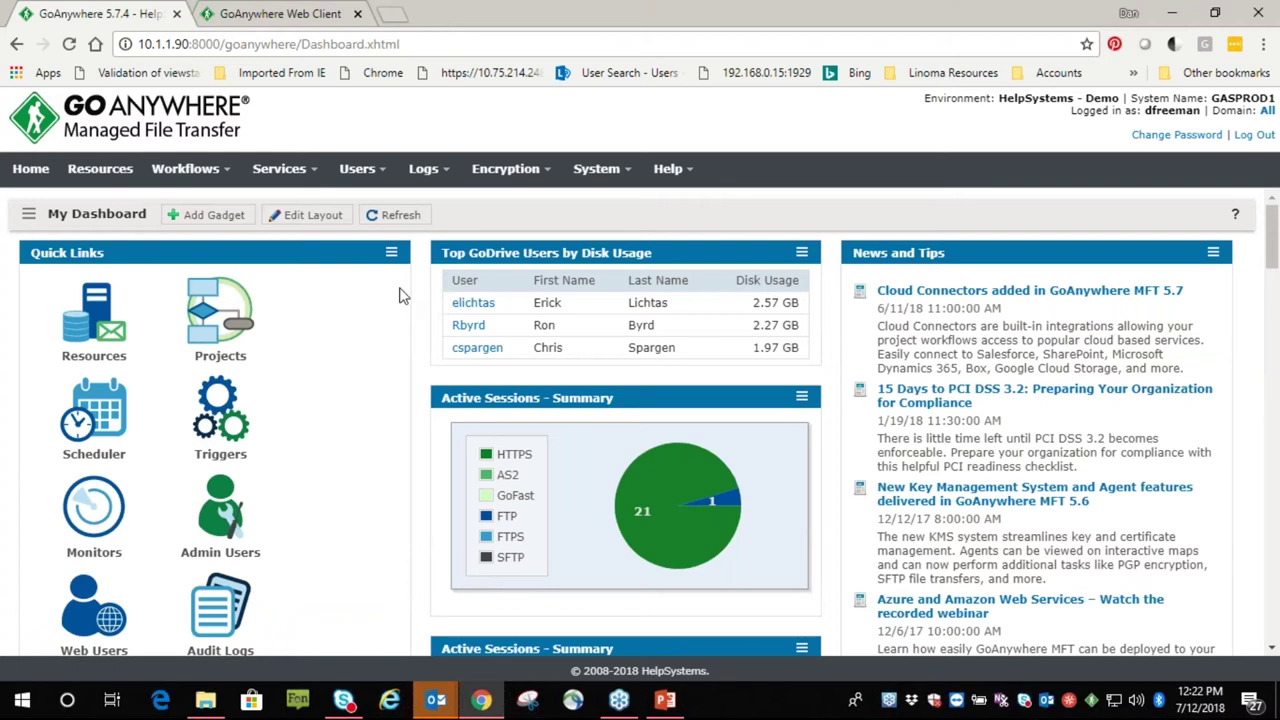
Preview the dashboard layout choices and the gadget list, closing both without changes
{"action": "left_click", "coordinate": [292, 217]}
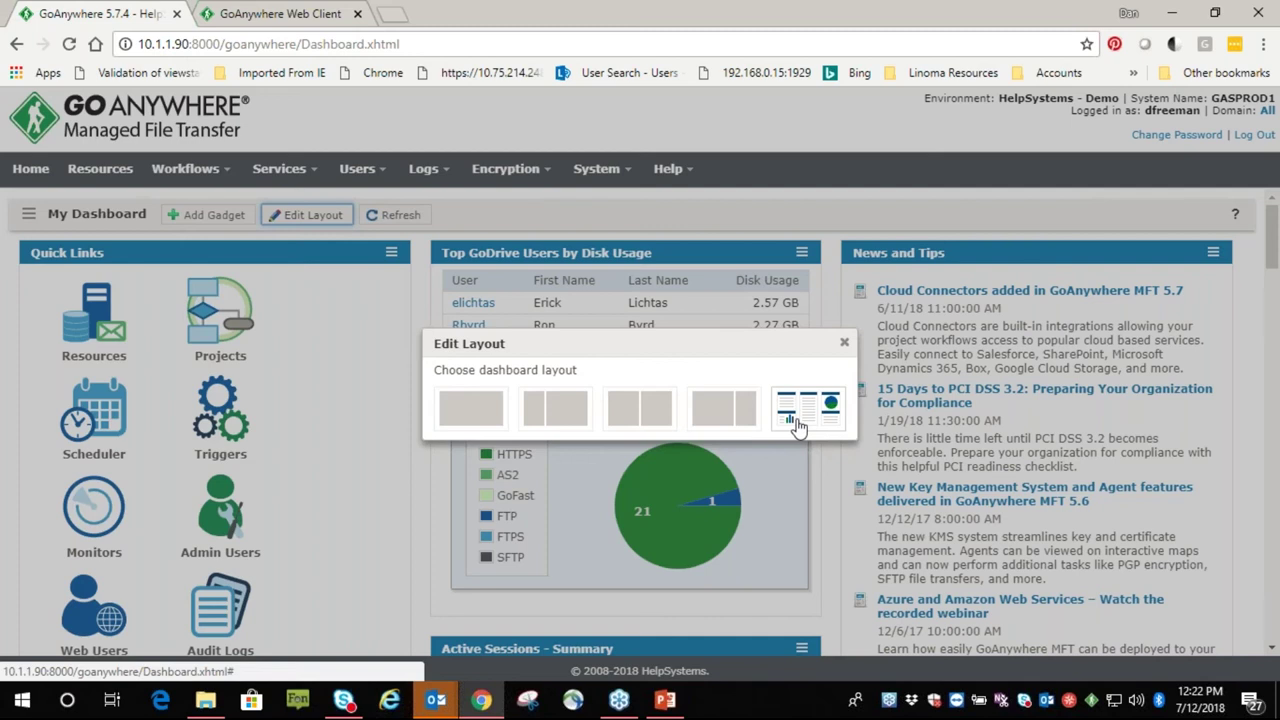
{"action": "left_click", "coordinate": [844, 342]}
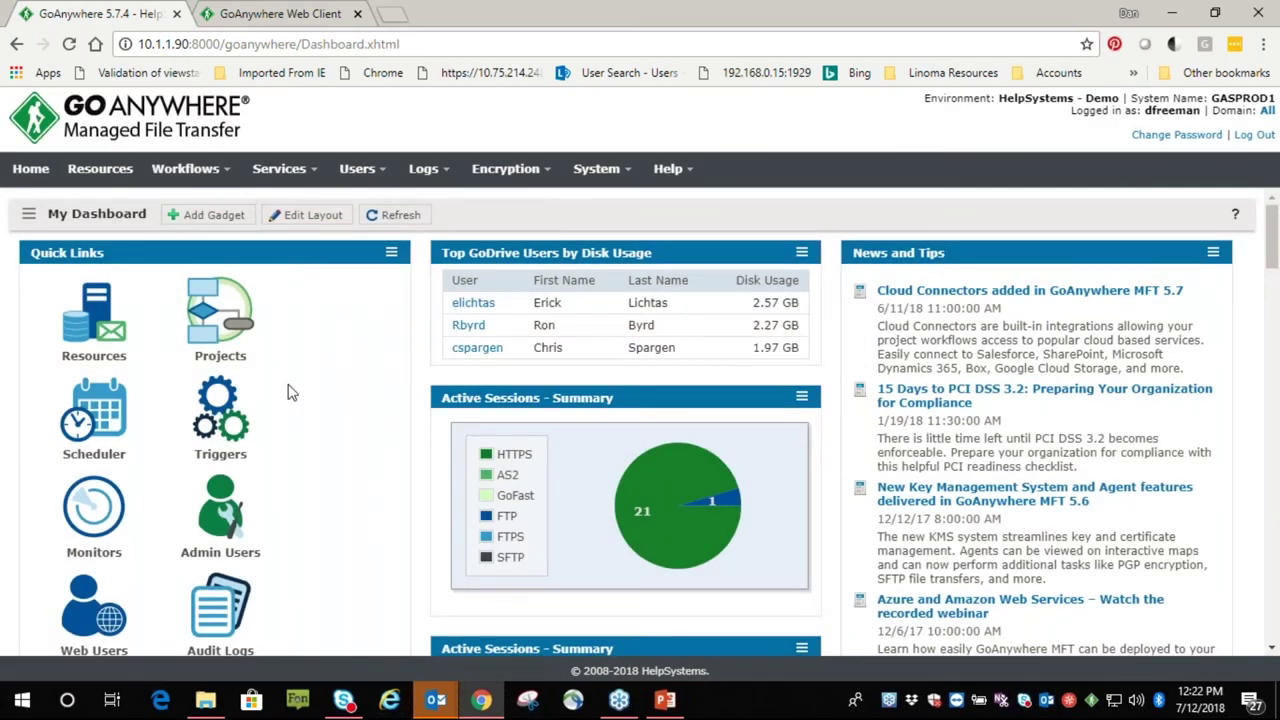
{"action": "left_click", "coordinate": [210, 215]}
{"action": "scroll", "coordinate": [638, 410], "scroll_direction": "down", "scroll_amount": 4}
{"action": "scroll", "coordinate": [640, 410], "scroll_direction": "down", "scroll_amount": 12}
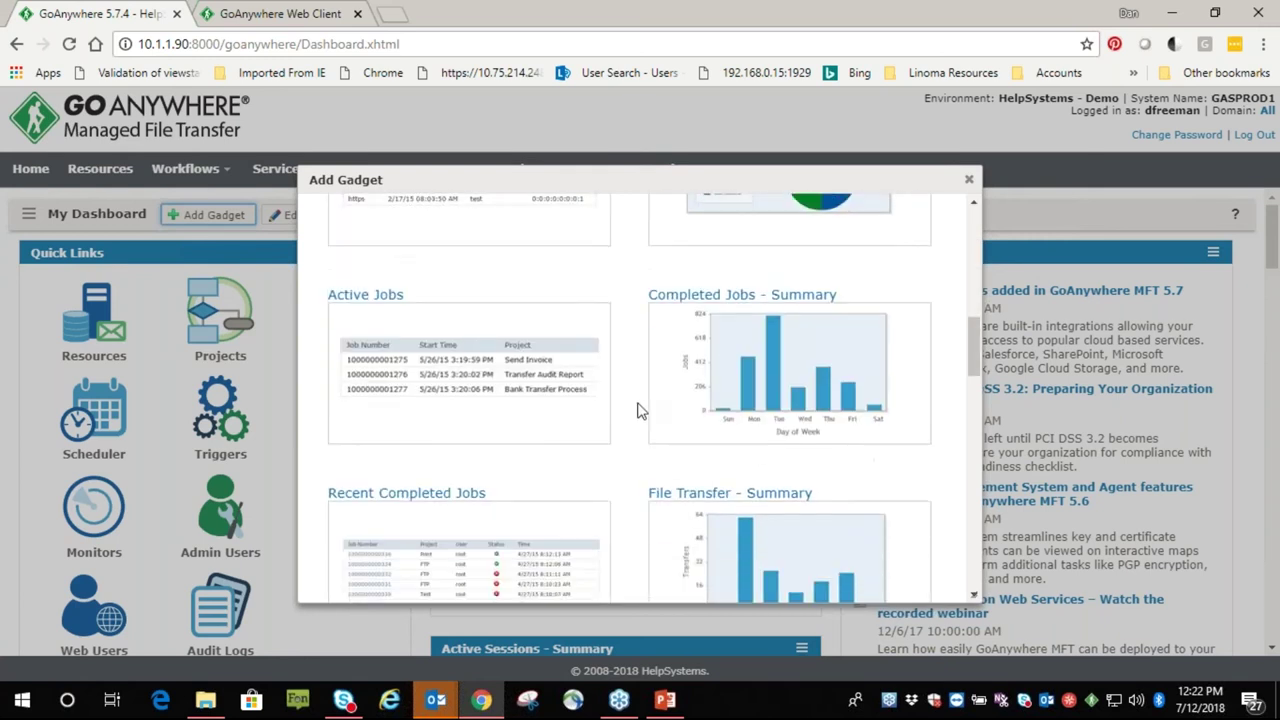
{"action": "left_click", "coordinate": [743, 380]}
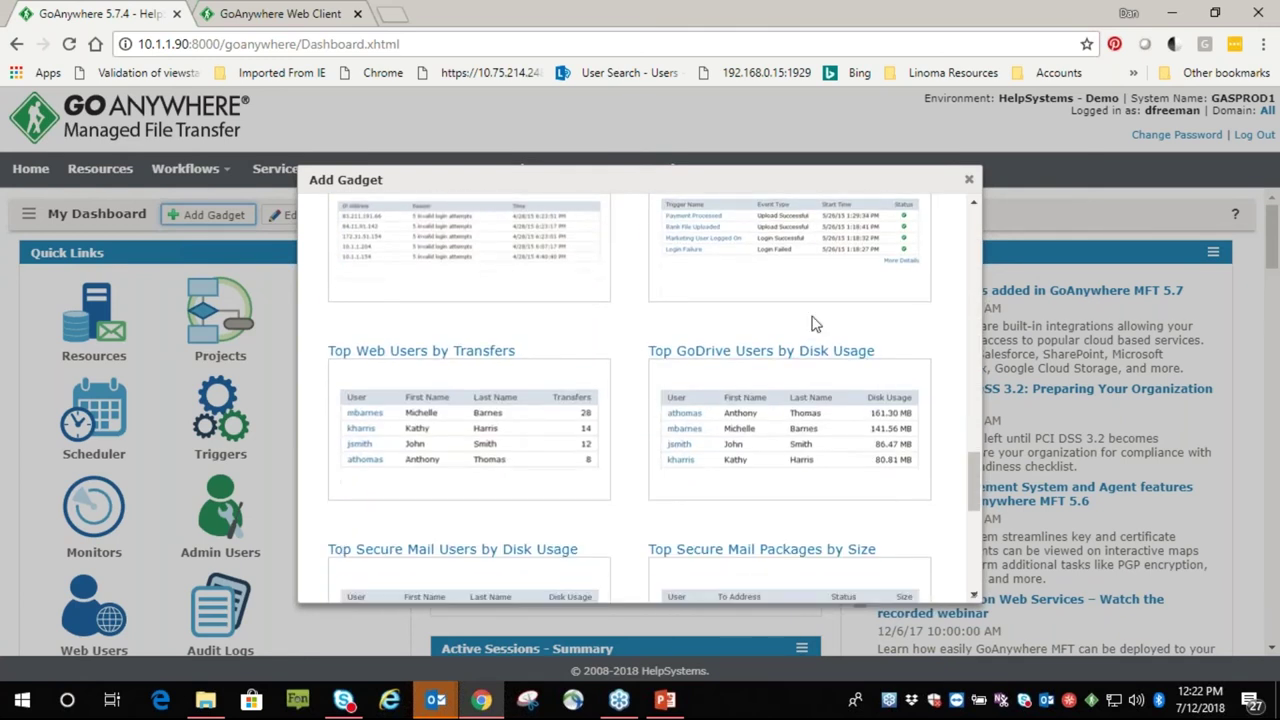
{"action": "left_click", "coordinate": [968, 179]}
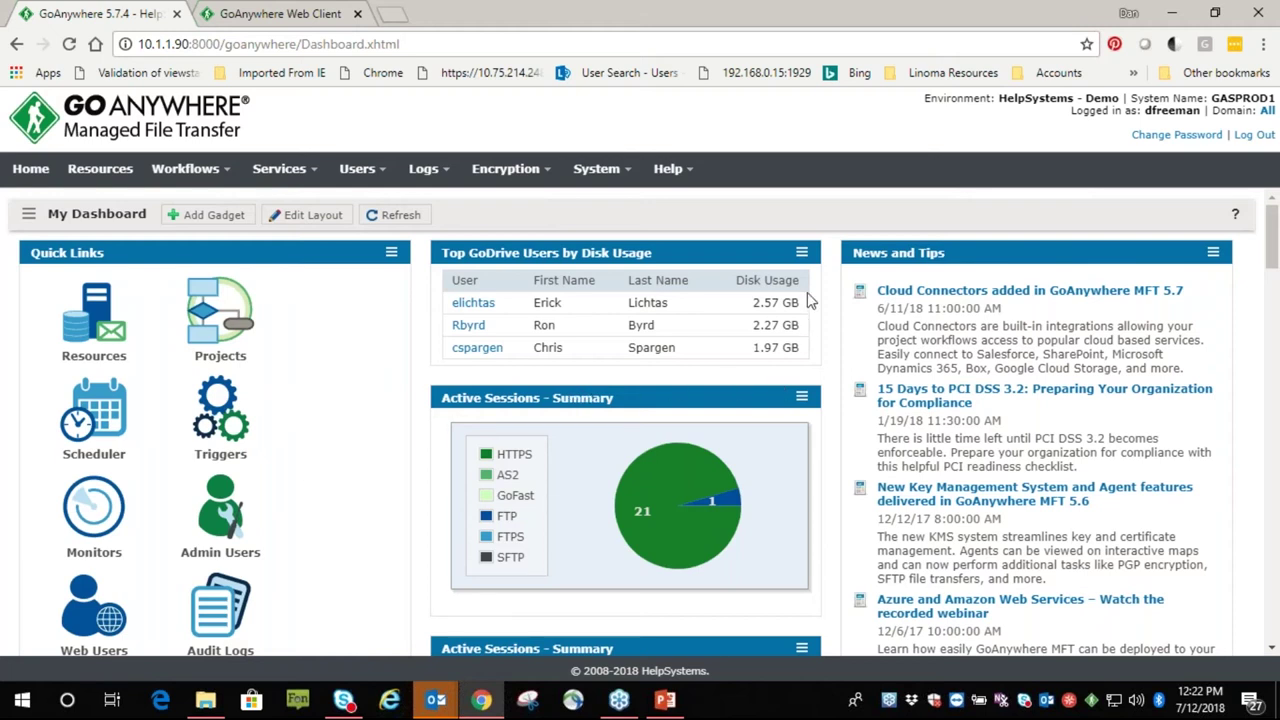
Drag Active Sessions - Summary above the Top GoDrive Users by Disk Usage gadget
{"action": "left_click", "coordinate": [802, 256]}
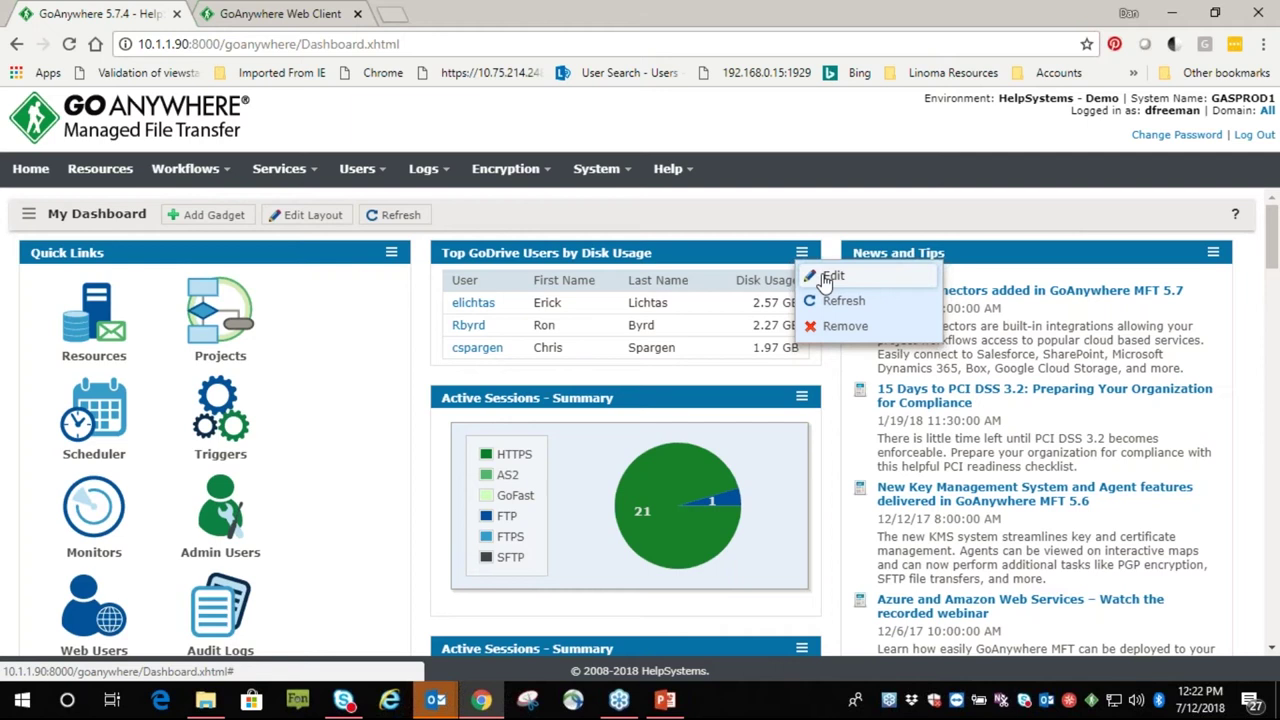
{"action": "left_click", "coordinate": [829, 216]}
{"action": "left_click_drag", "start_coordinate": [641, 384], "coordinate": [645, 252]}
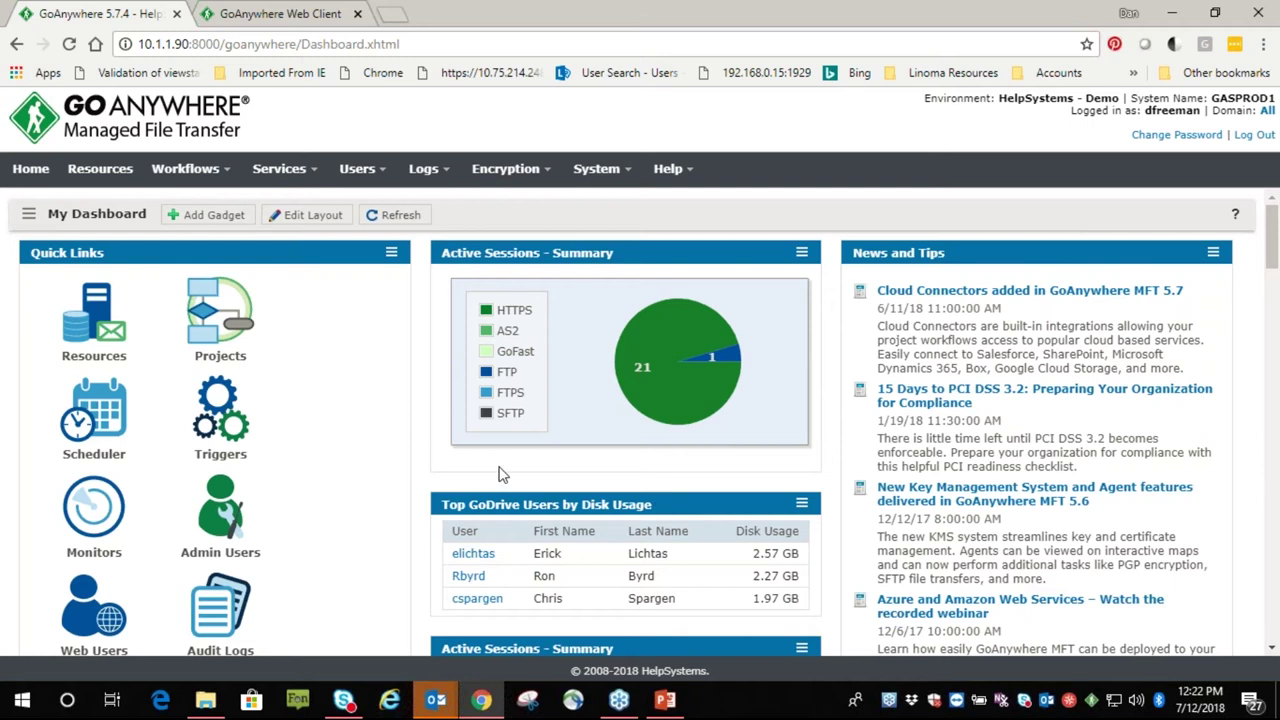
Open the Admin User Roles list from the Users menu
{"action": "left_click", "coordinate": [385, 176]}
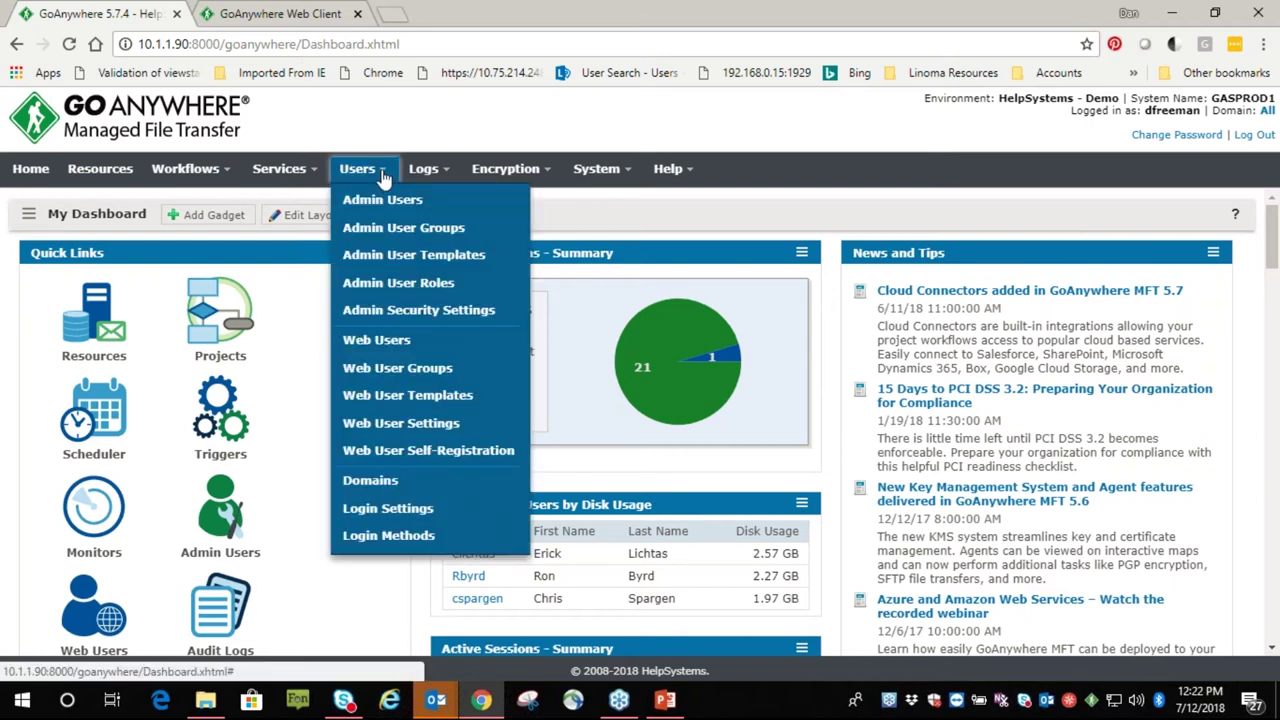
{"action": "left_click", "coordinate": [403, 286]}
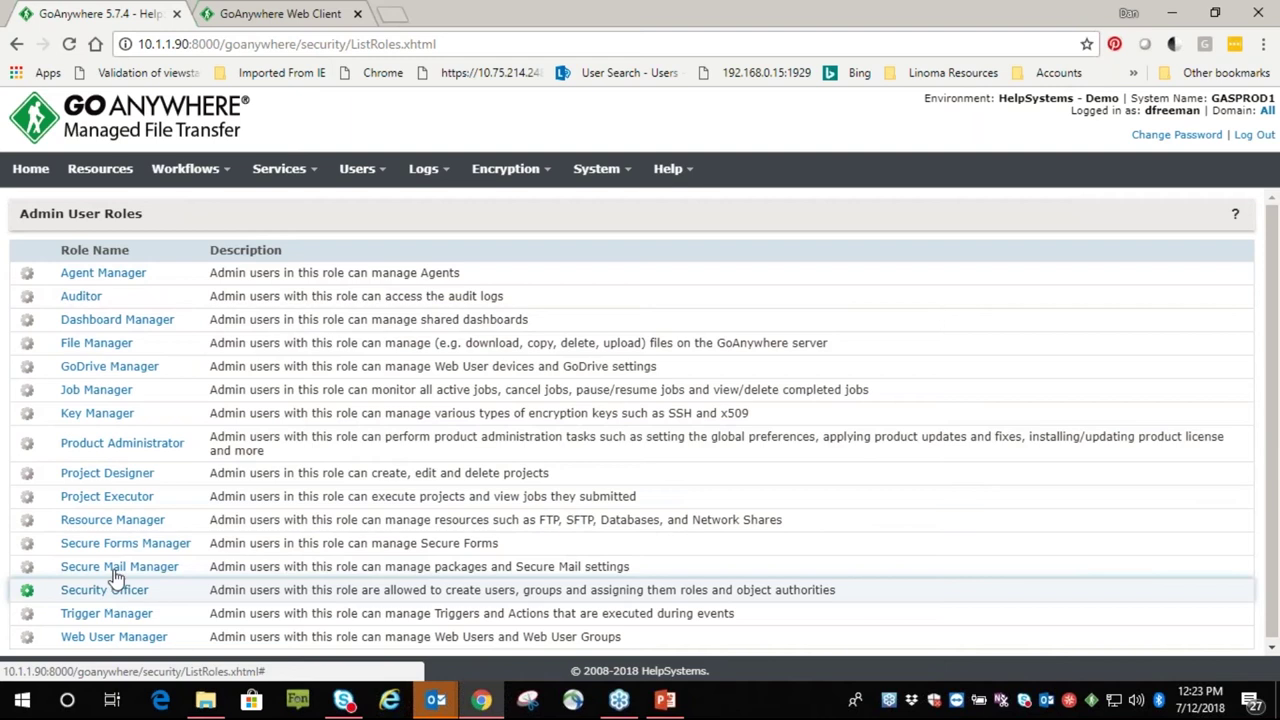
Go to Resources and list the Database Servers, scrolling to Production 400
{"action": "left_click", "coordinate": [108, 172]}
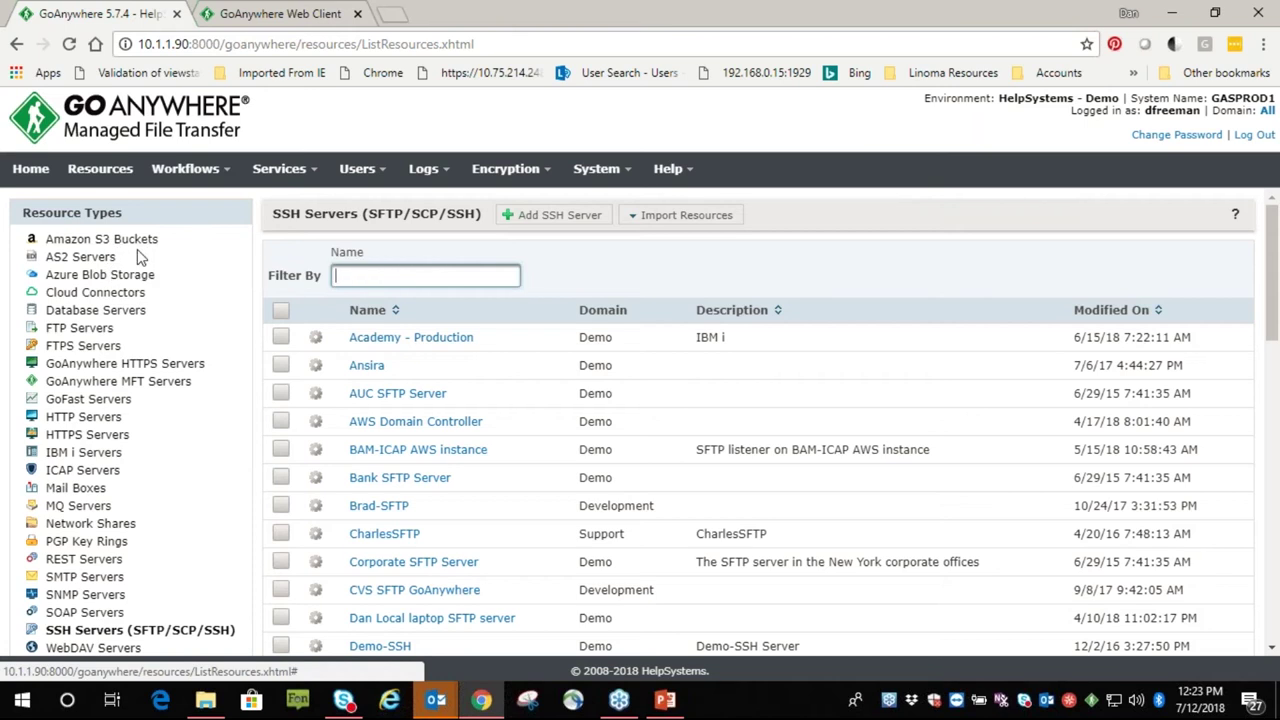
{"action": "left_click", "coordinate": [86, 312]}
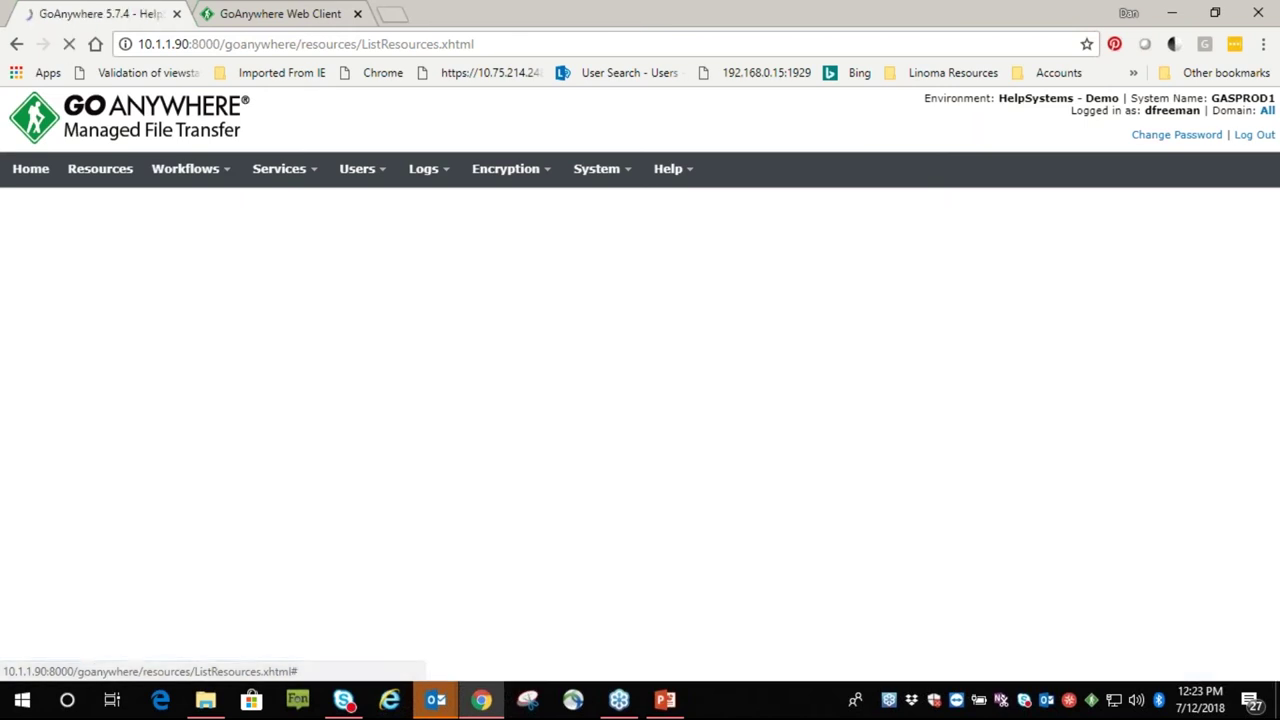
{"action": "scroll", "coordinate": [360, 484], "scroll_direction": "down", "scroll_amount": 3}
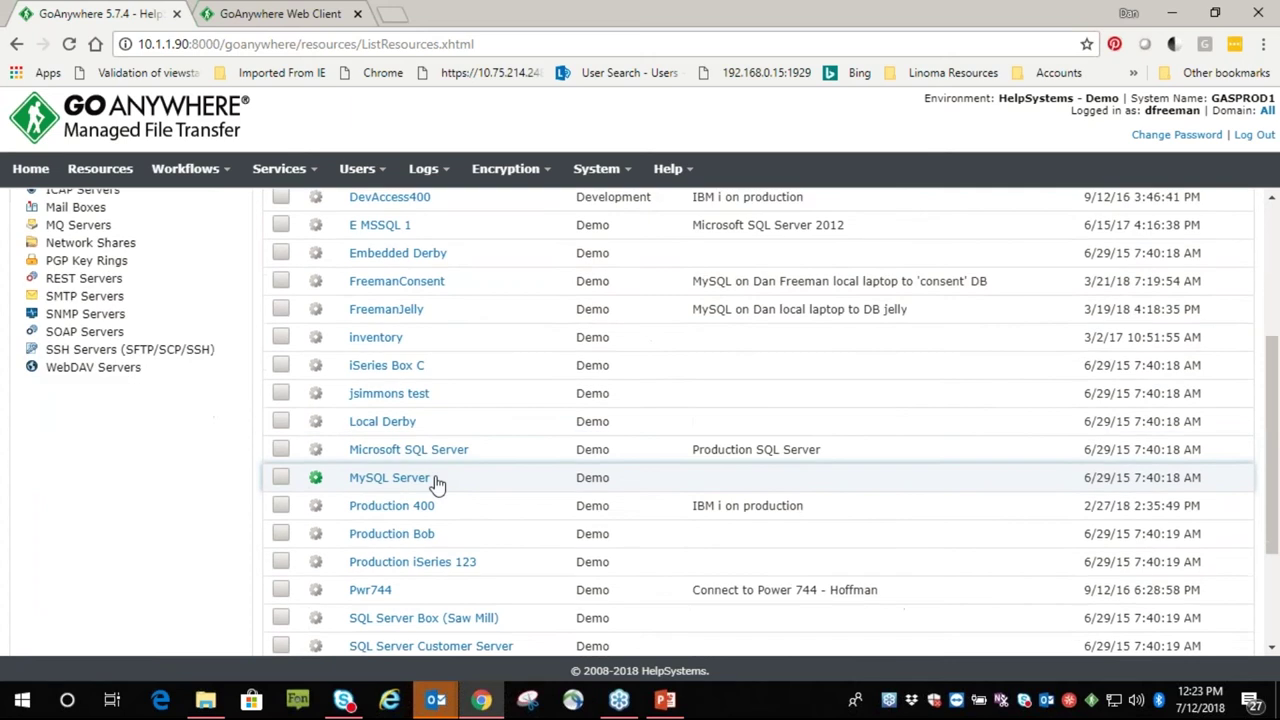
{"action": "scroll", "coordinate": [488, 484], "scroll_direction": "down", "scroll_amount": 3}
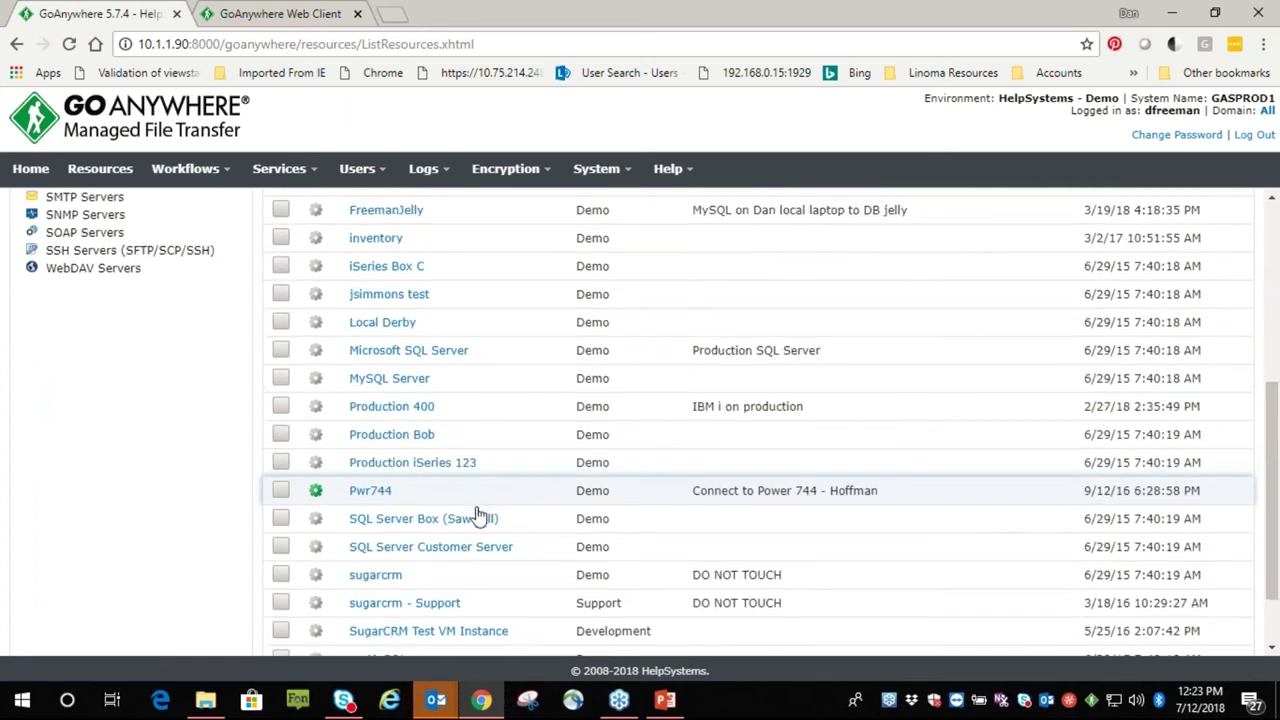
{"action": "scroll", "coordinate": [490, 440], "scroll_direction": "up", "scroll_amount": 1}
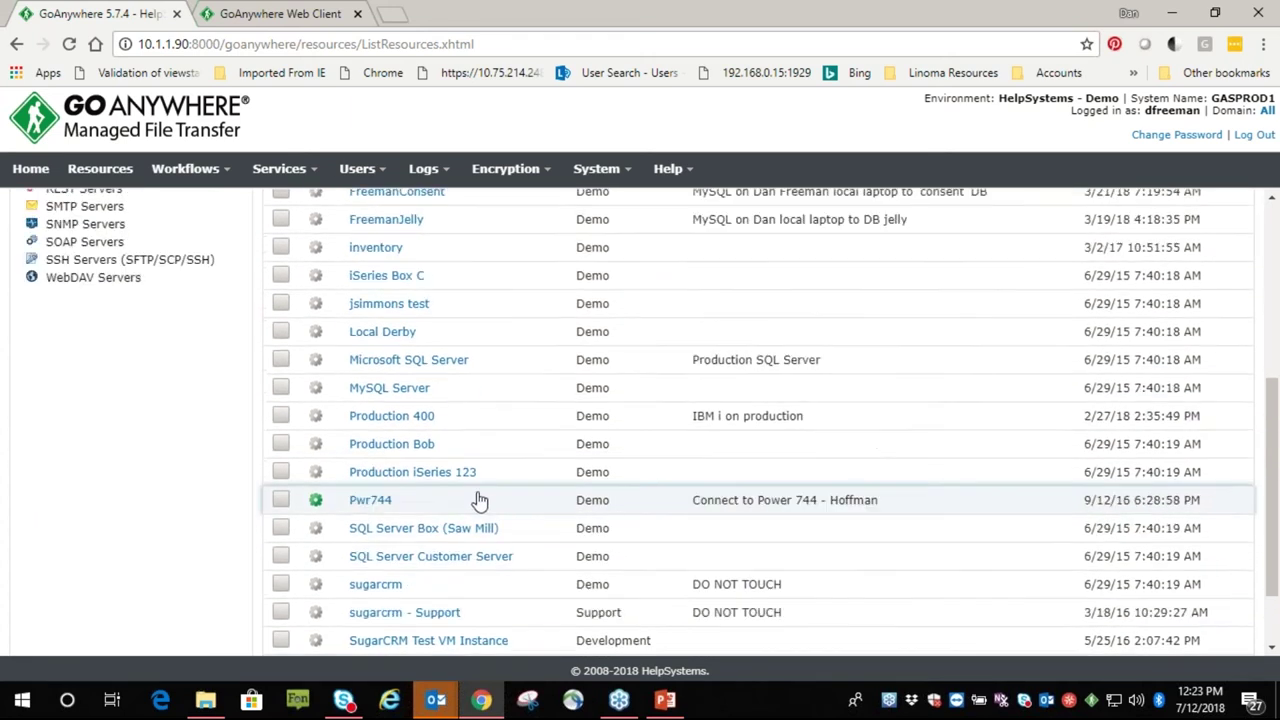
Open Production 400, keeping the AS400 JDBC driver, and select its JDBC URL
{"action": "left_click", "coordinate": [390, 425]}
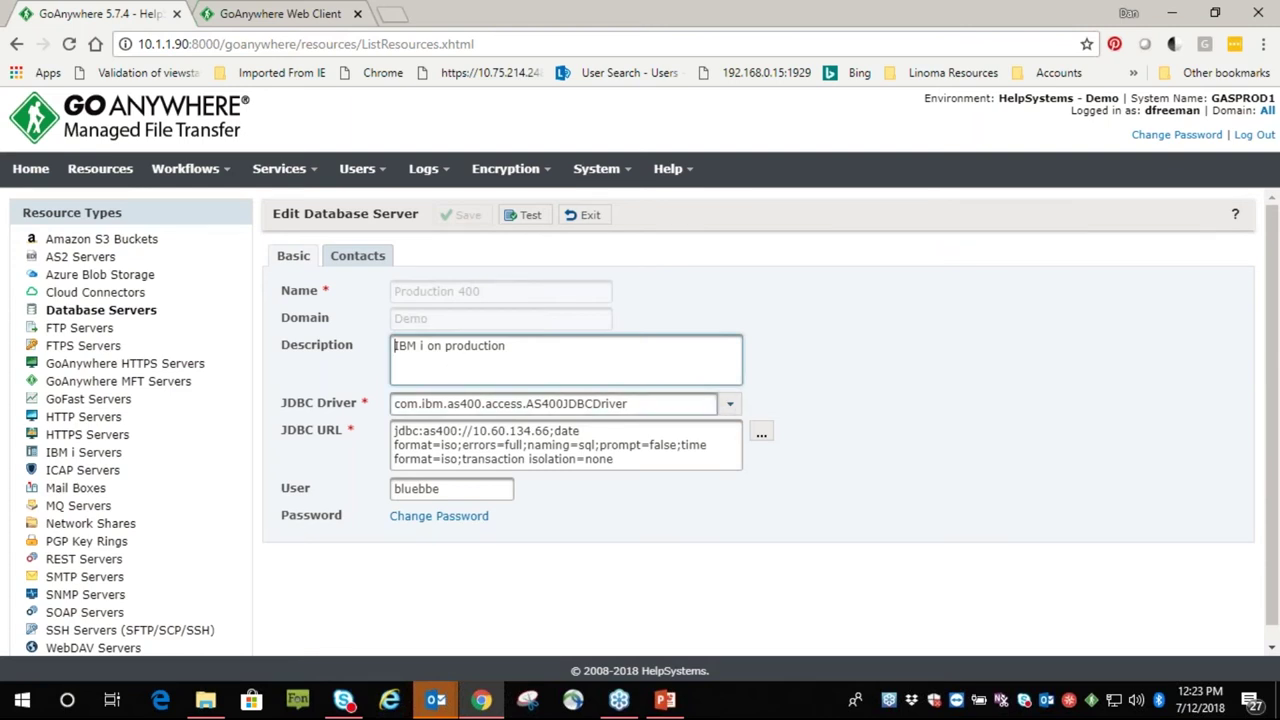
{"action": "left_click", "coordinate": [730, 404]}
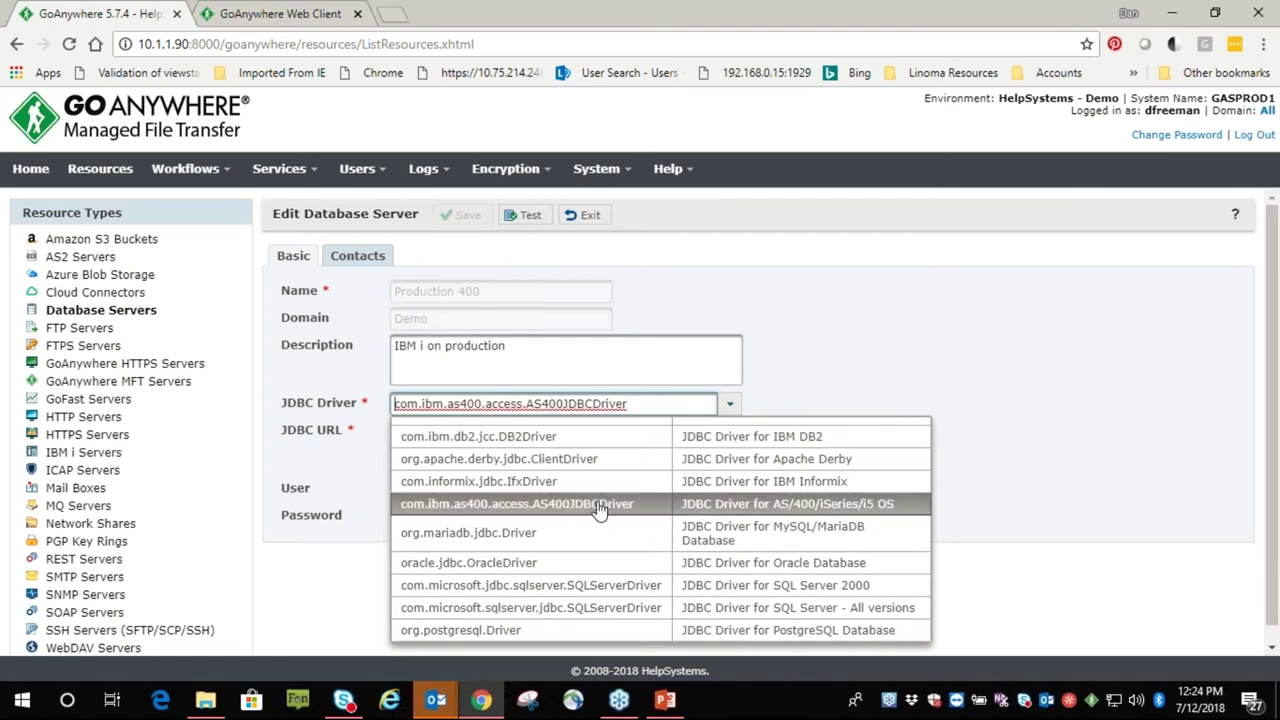
{"action": "left_click", "coordinate": [906, 337]}
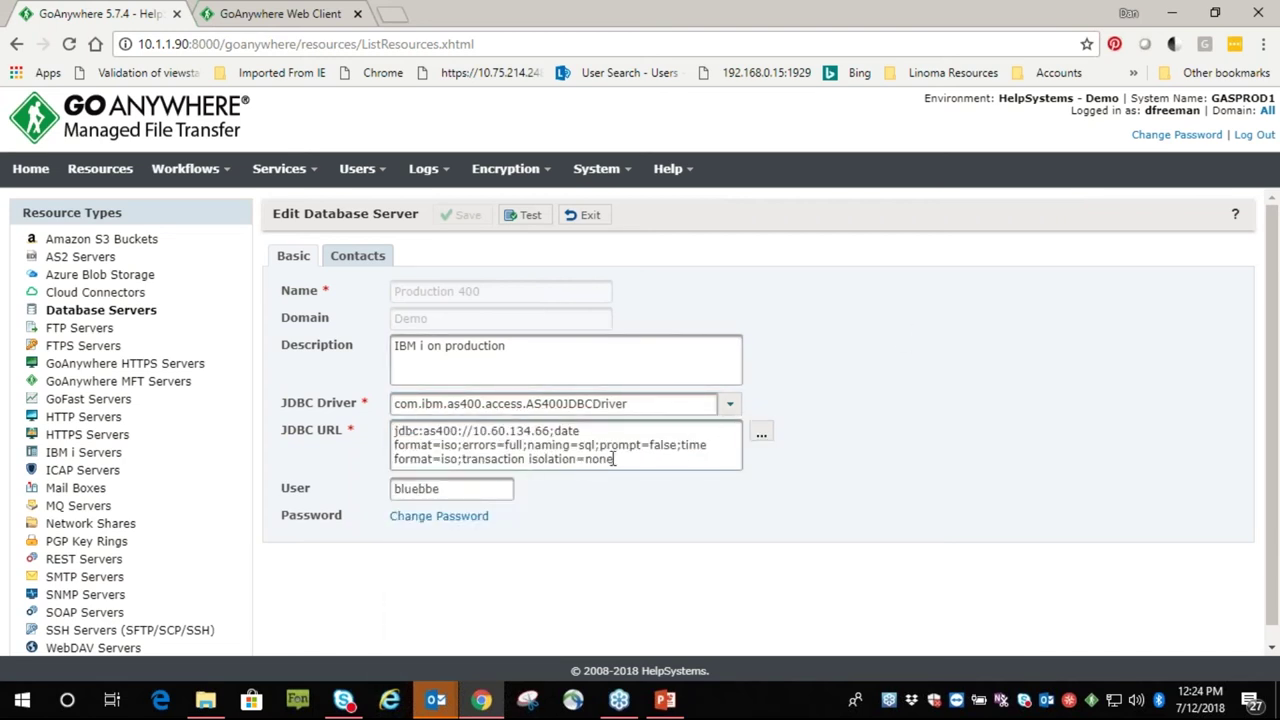
{"action": "left_click_drag", "start_coordinate": [614, 459], "coordinate": [342, 420]}
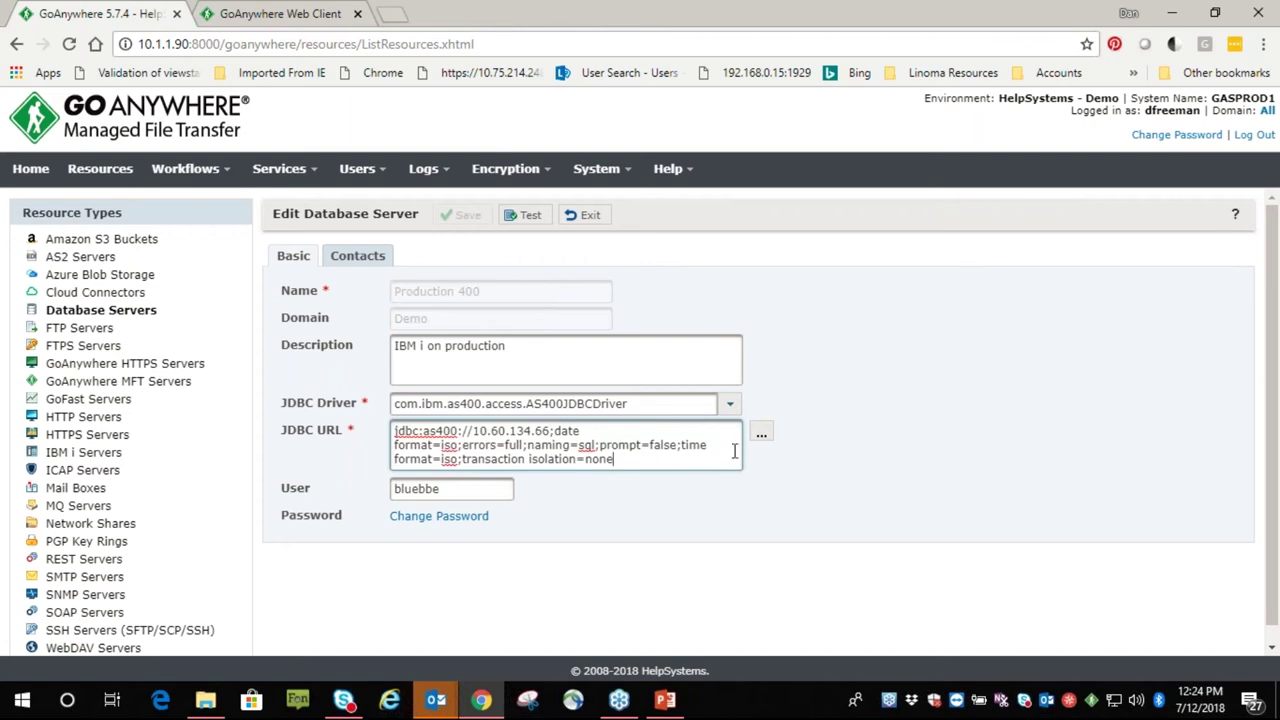
Generate an iSeries JDBC URL for host 10.1.1.1 in the wizard, then close without applying
{"action": "left_click", "coordinate": [761, 432]}
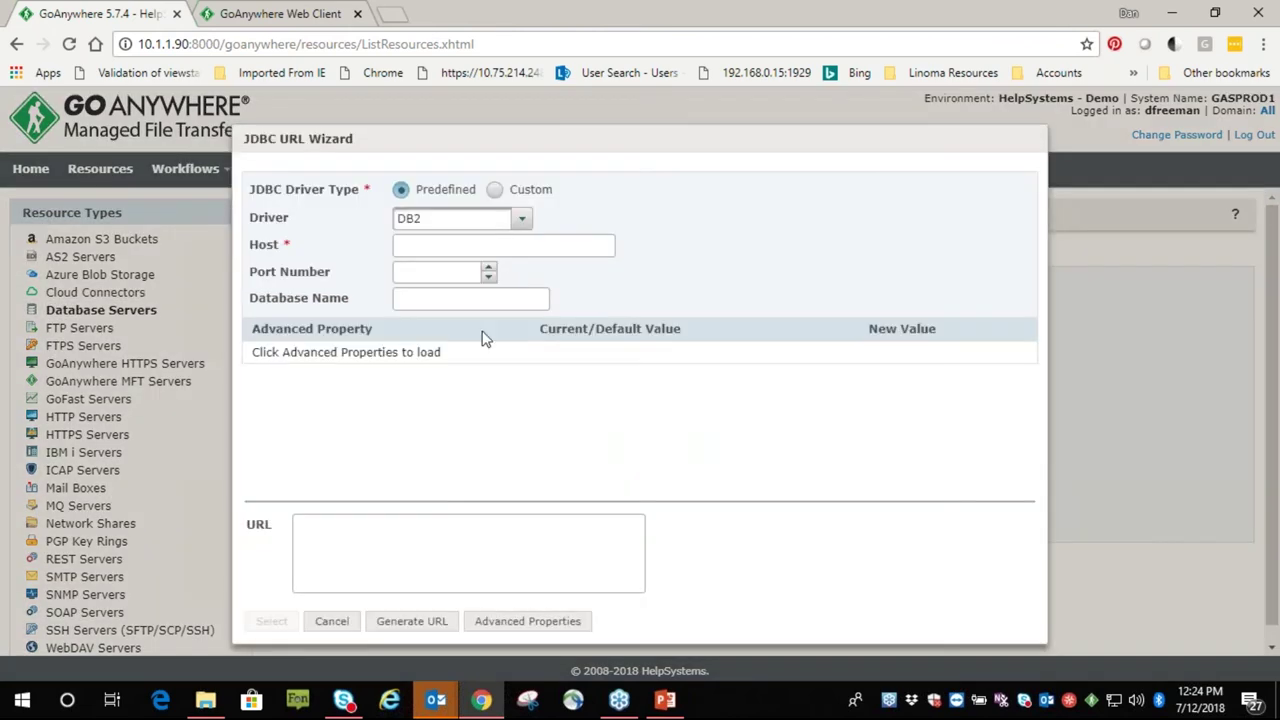
{"action": "left_click", "coordinate": [521, 218]}
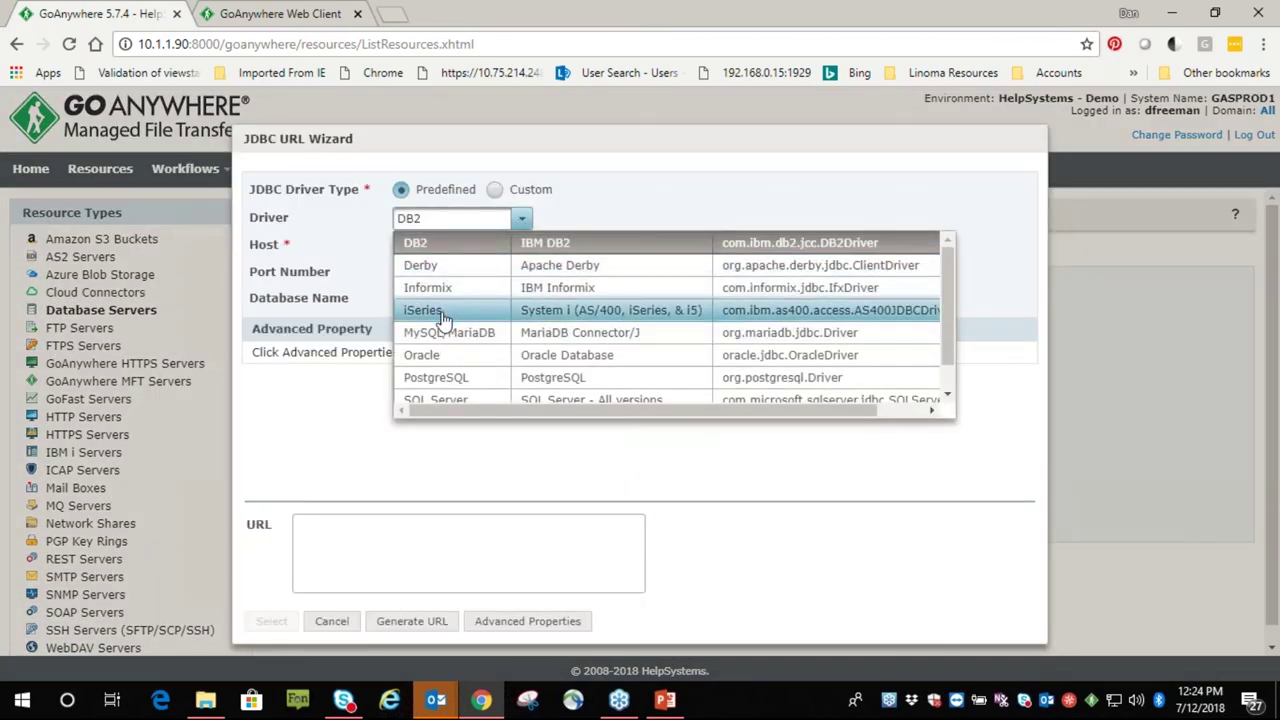
{"action": "left_click", "coordinate": [440, 316]}
{"action": "left_click", "coordinate": [443, 246]}
{"action": "type", "text": "1"}
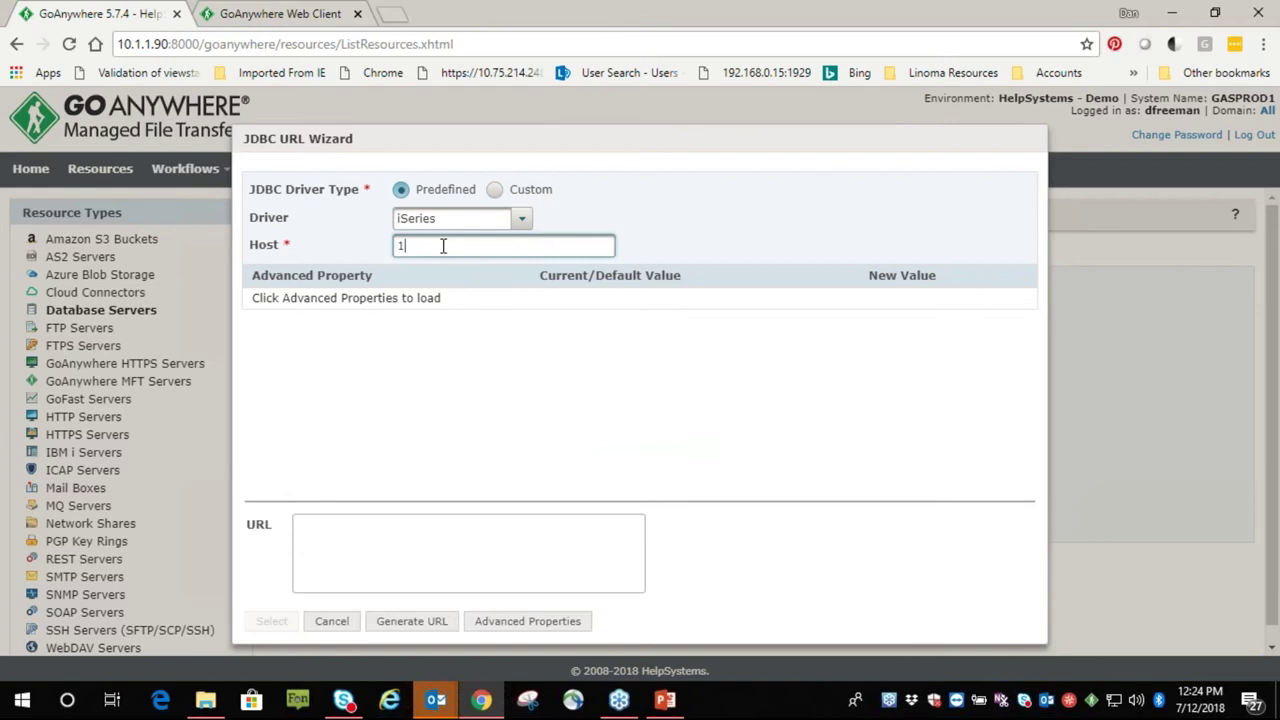
{"action": "type", "text": "0.1.1."}
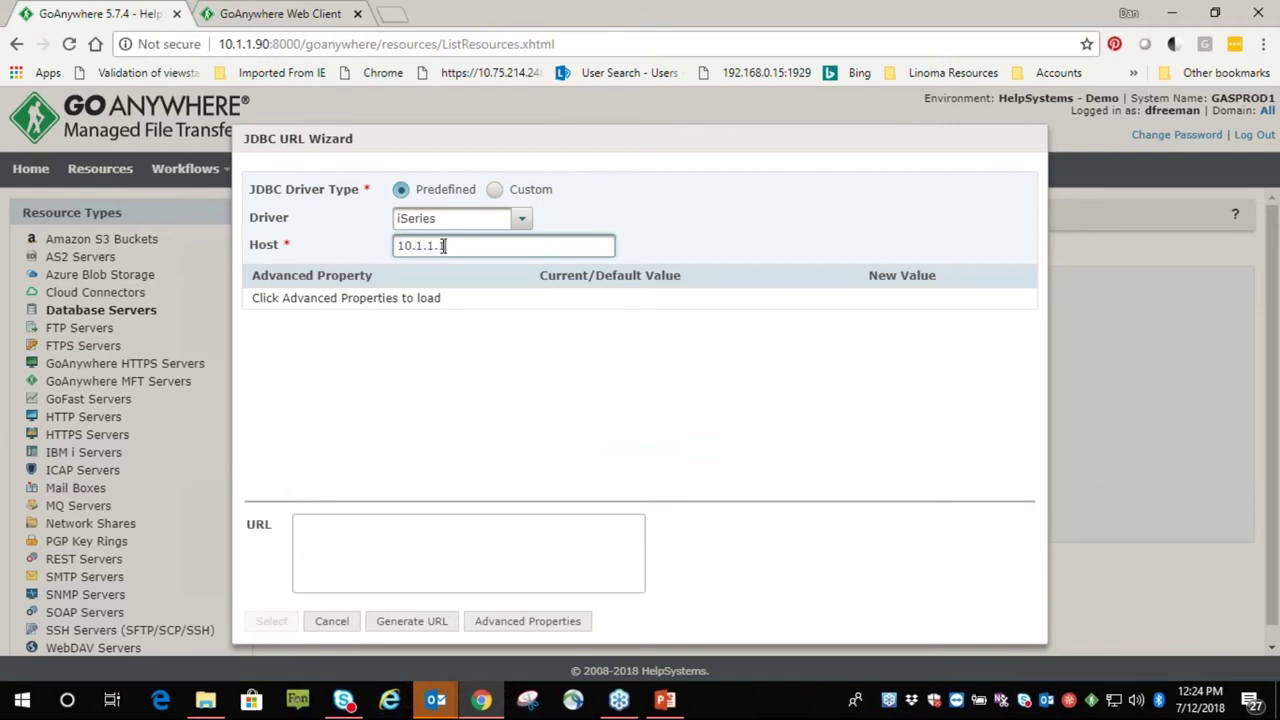
{"action": "type", "text": "1"}
{"action": "left_click", "coordinate": [410, 621]}
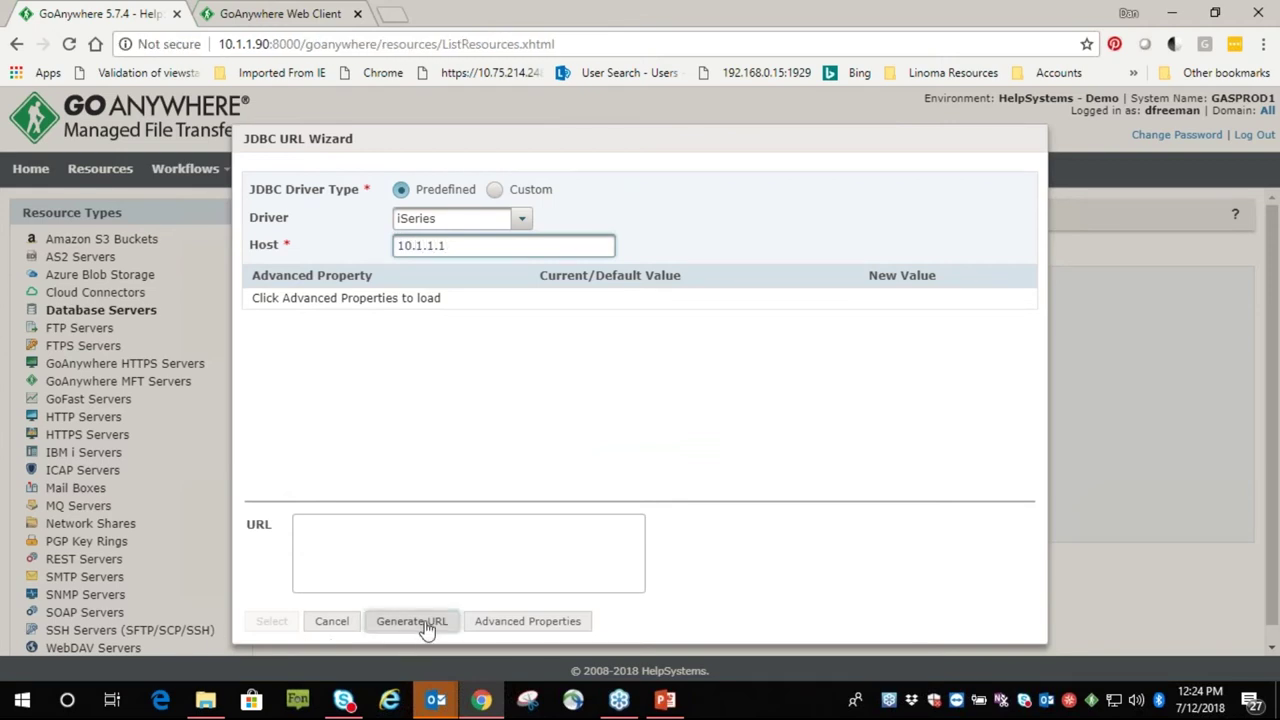
{"action": "left_click_drag", "start_coordinate": [383, 570], "coordinate": [285, 548]}
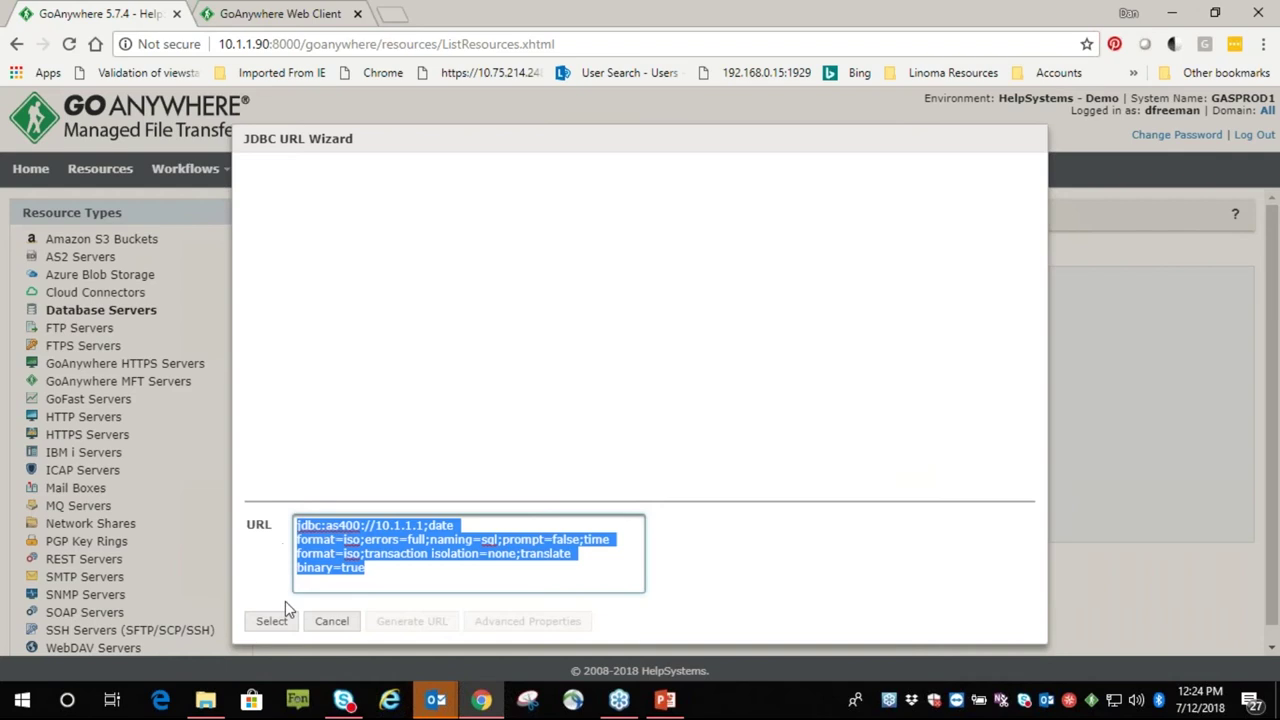
{"action": "left_click", "coordinate": [335, 621]}
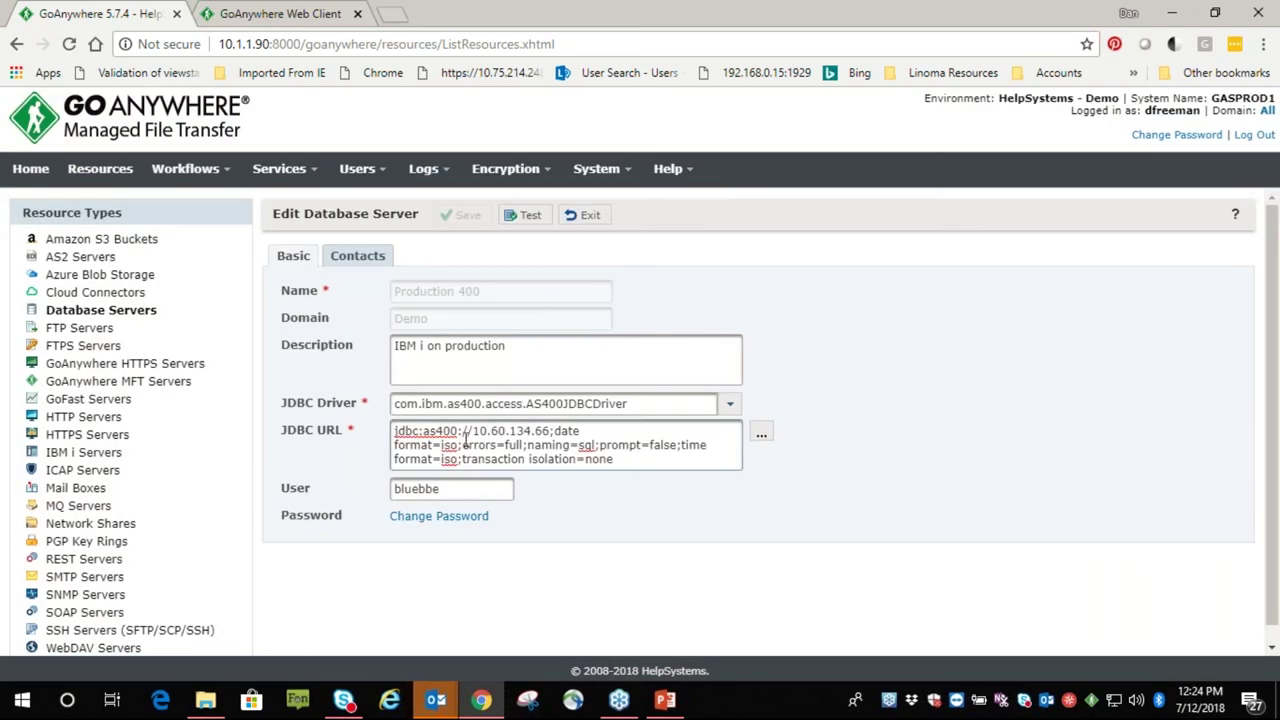
Test the Production 400 connection and close the successful test results
{"action": "left_click", "coordinate": [468, 514]}
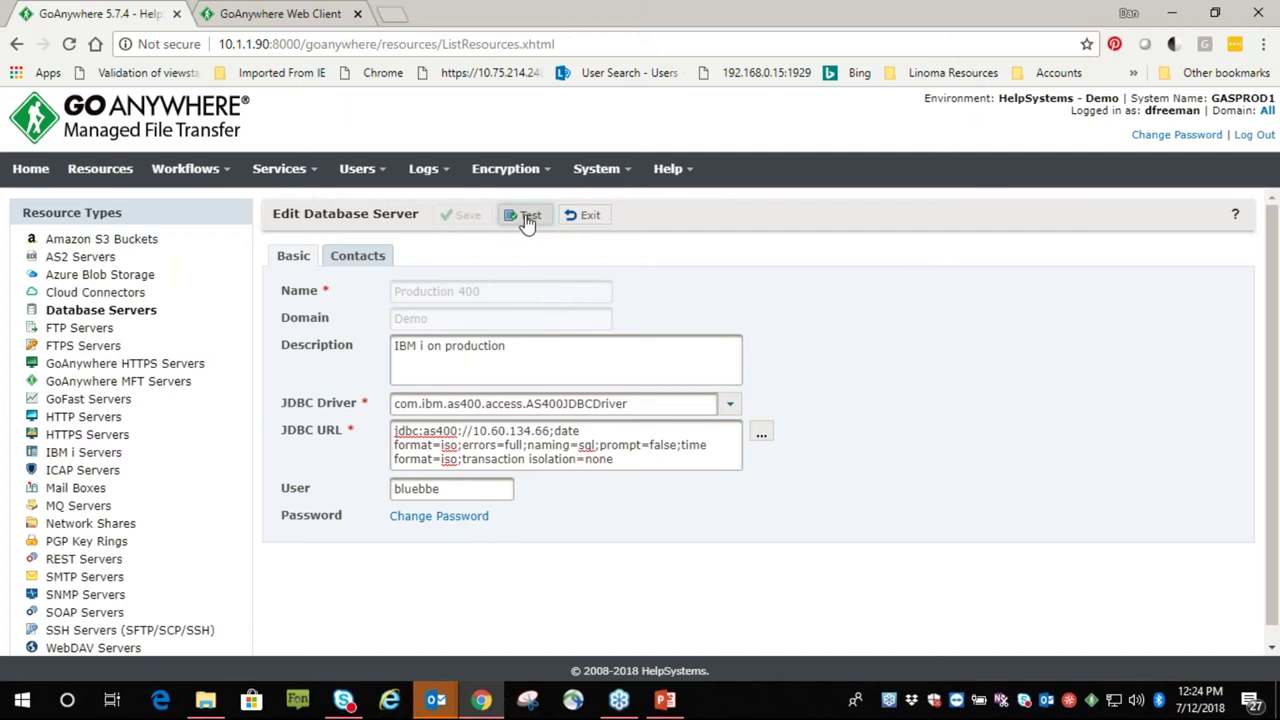
{"action": "left_click", "coordinate": [527, 222]}
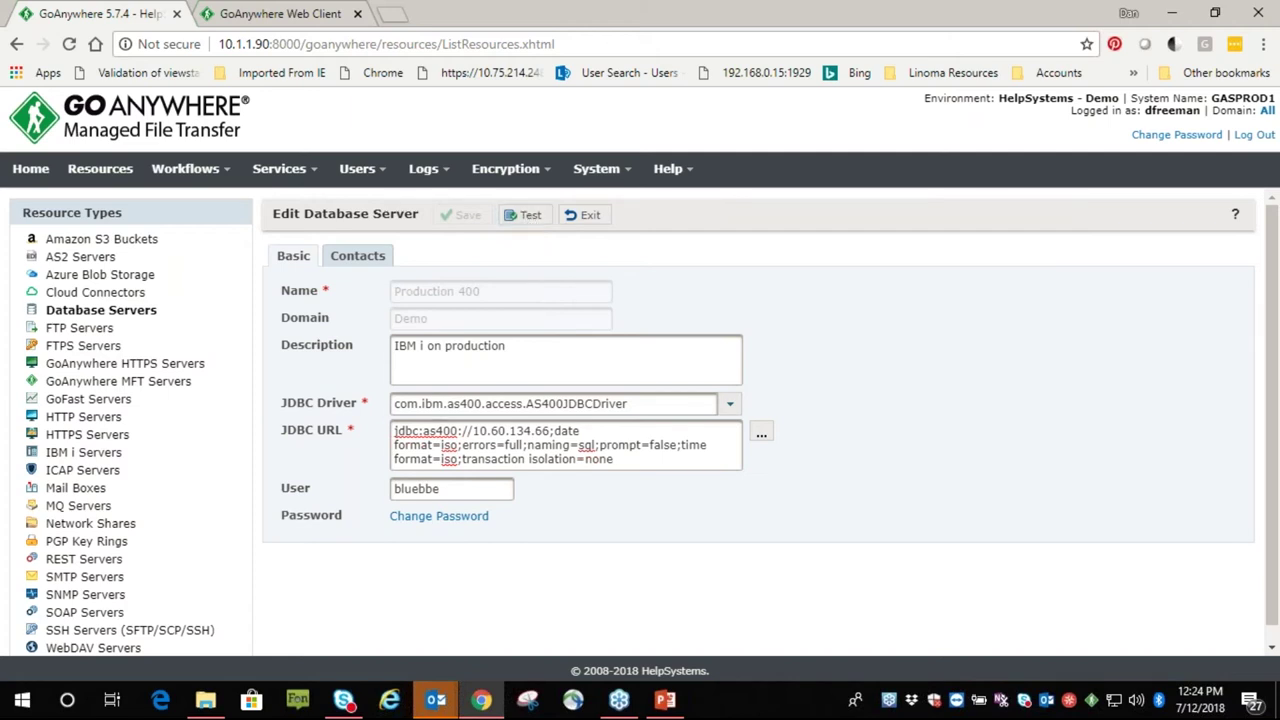
{"action": "left_click", "coordinate": [524, 215]}
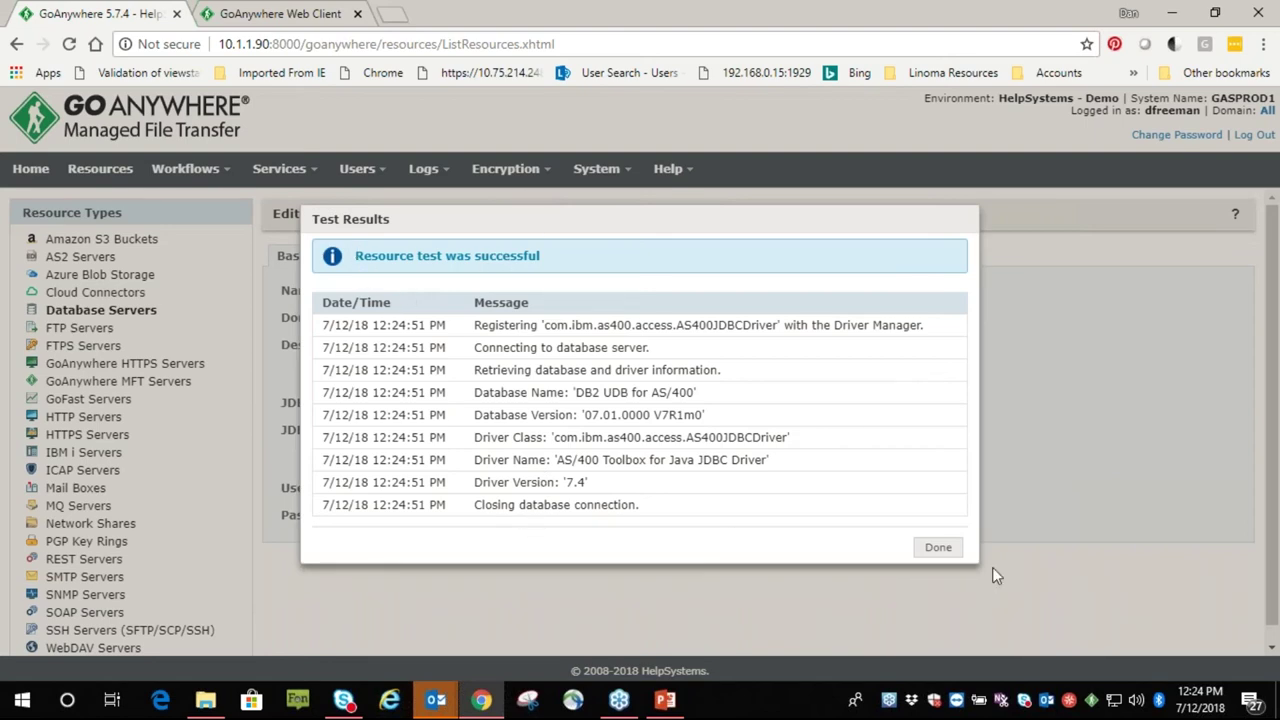
{"action": "left_click", "coordinate": [938, 547]}
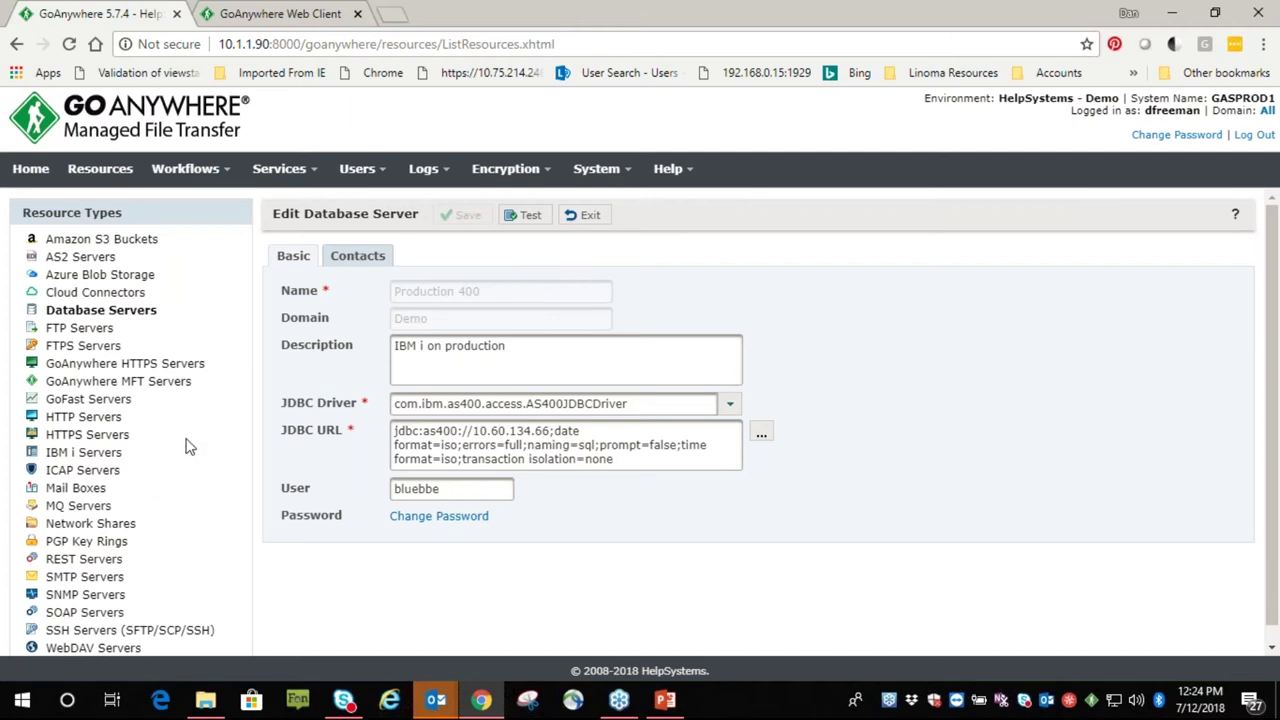
{"action": "scroll", "coordinate": [217, 471], "scroll_direction": "down", "scroll_amount": 1}
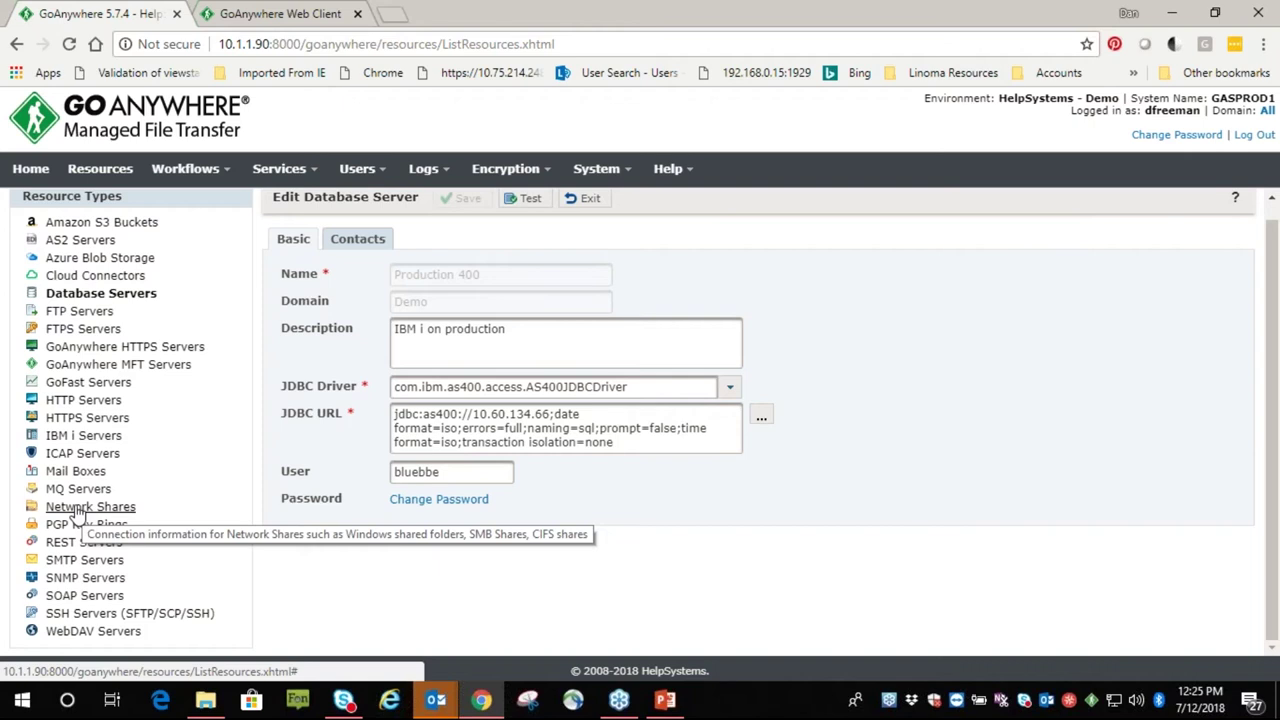
Open the GoAnywhere Services Demo SSH server (host 10.1.1.90) and show its Connection settings
{"action": "left_click", "coordinate": [100, 615]}
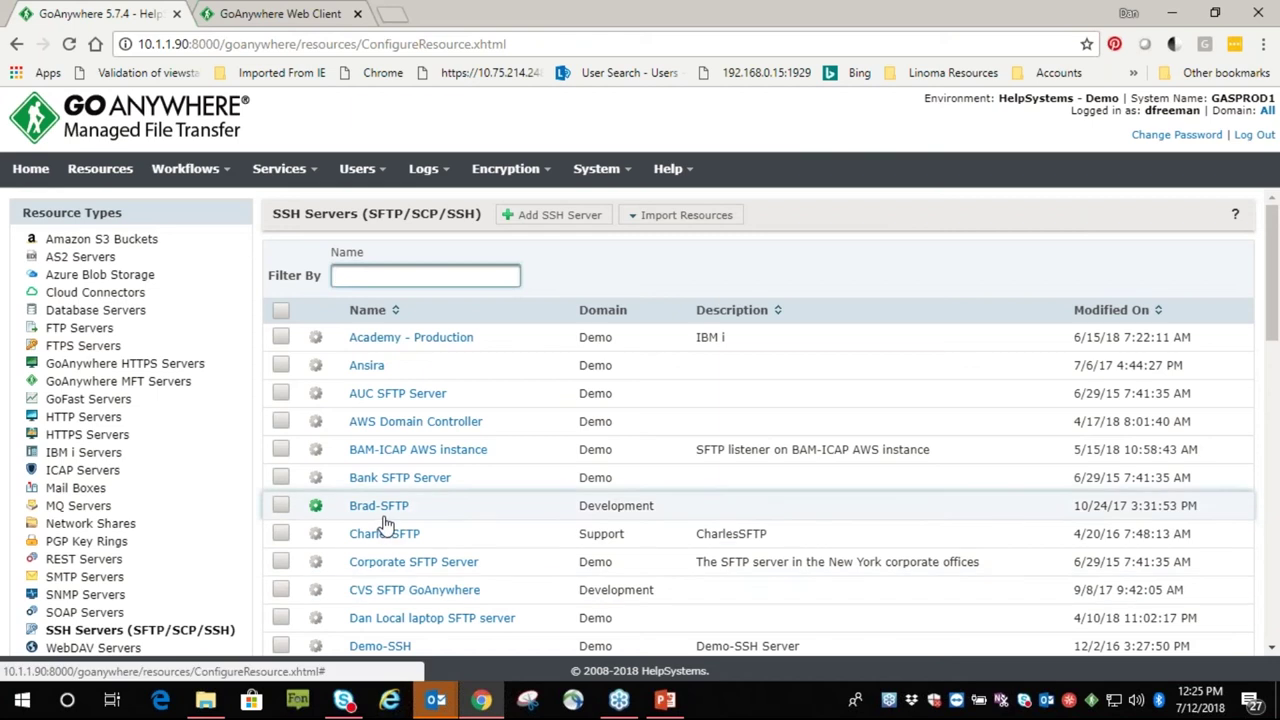
{"action": "scroll", "coordinate": [398, 528], "scroll_direction": "down", "scroll_amount": 2}
{"action": "scroll", "coordinate": [457, 512], "scroll_direction": "down", "scroll_amount": 1}
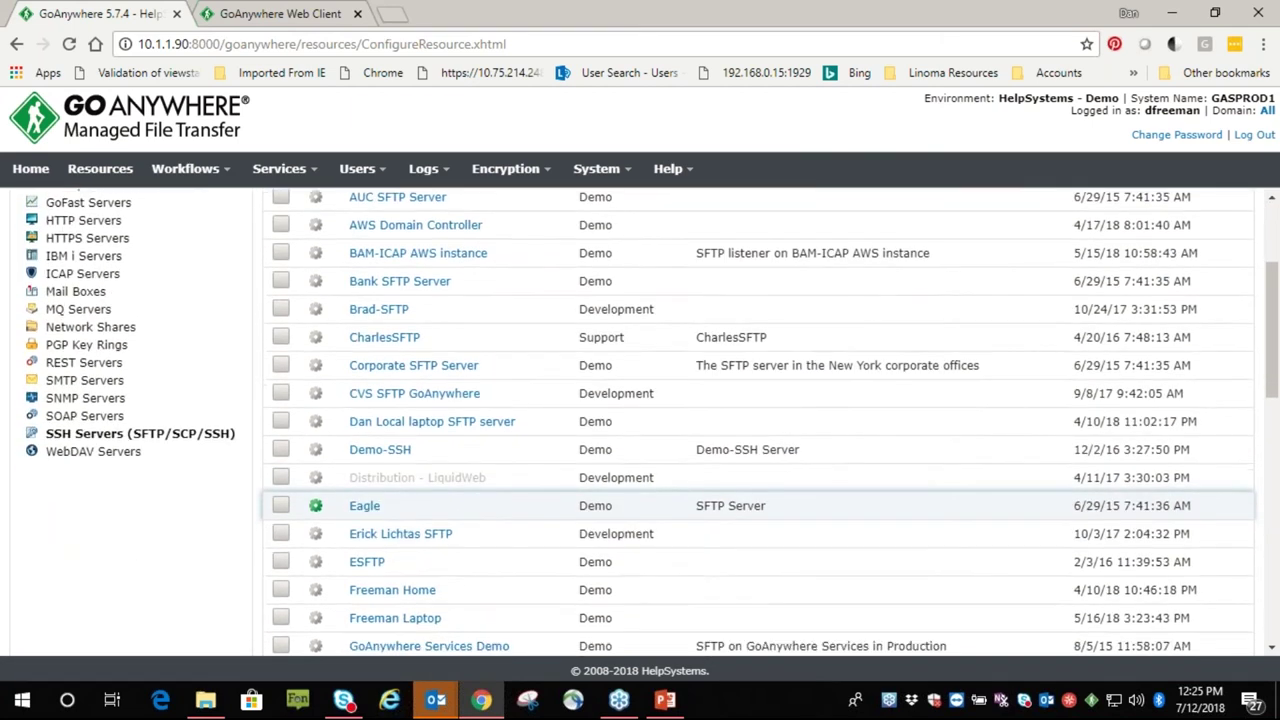
{"action": "left_click", "coordinate": [413, 563]}
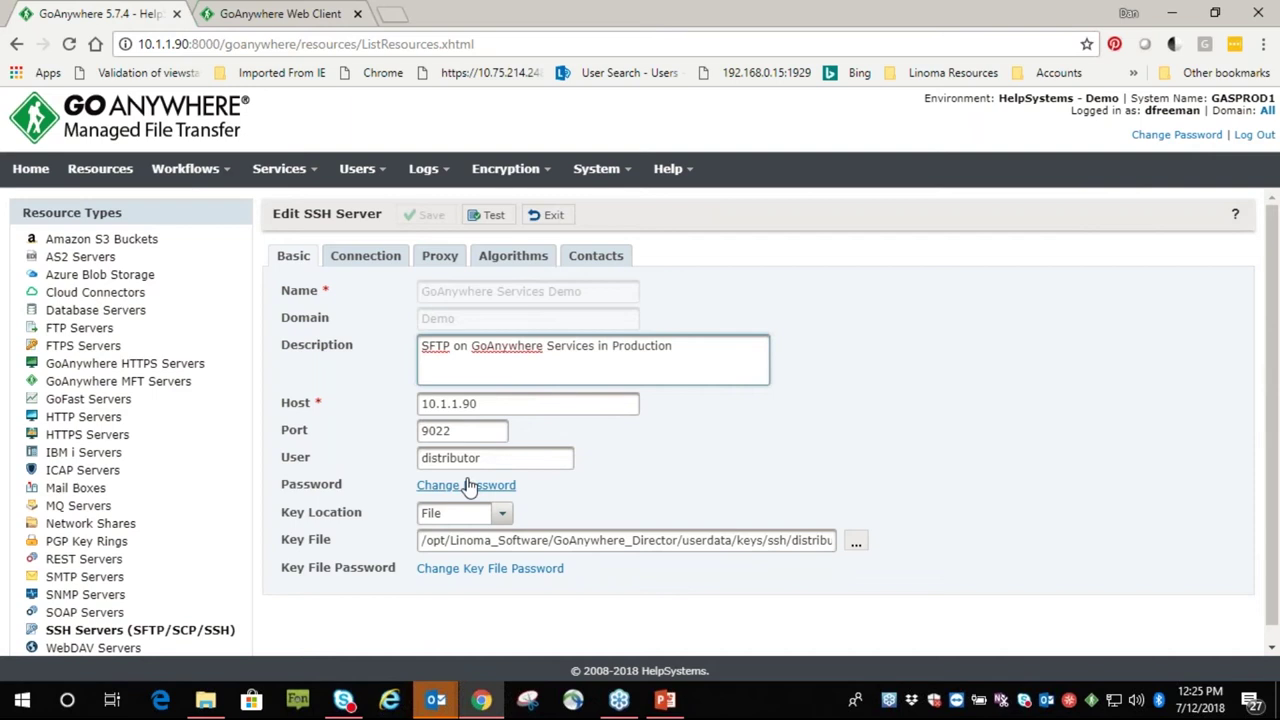
{"action": "left_click_drag", "start_coordinate": [485, 405], "coordinate": [383, 420]}
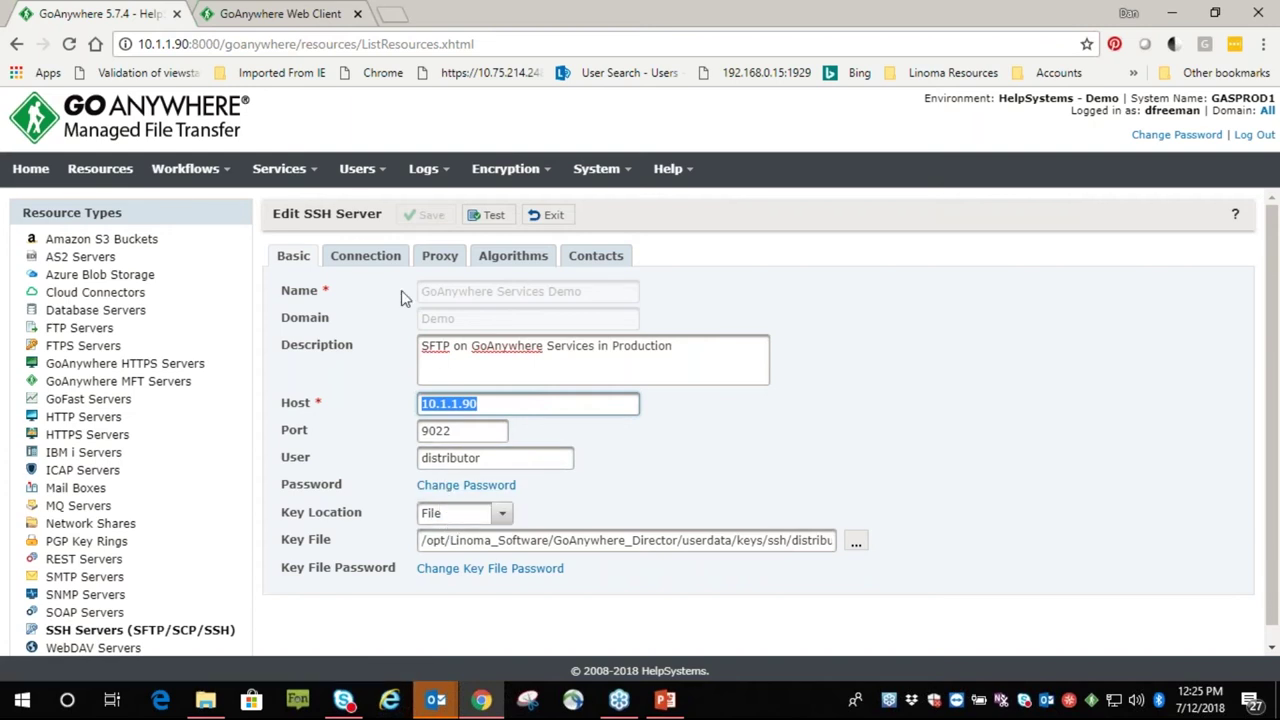
{"action": "left_click", "coordinate": [360, 259]}
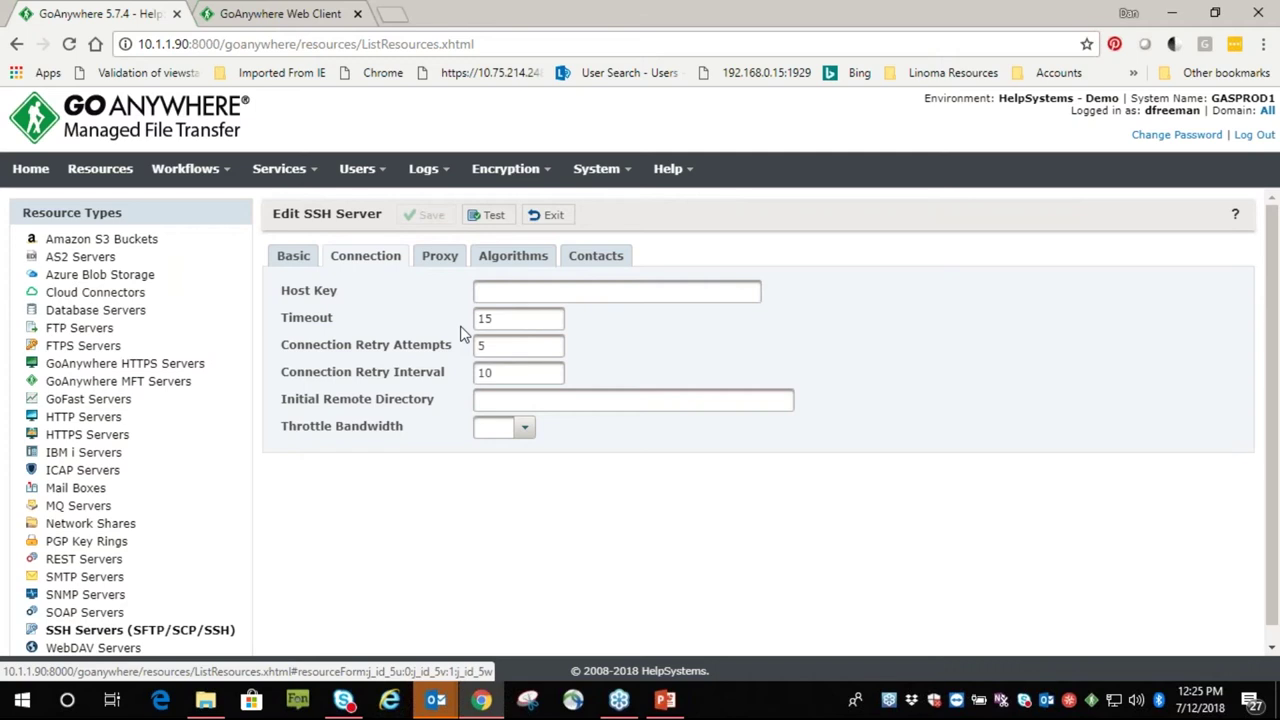
Select the Connection Retry Attempts value 5
{"action": "left_click", "coordinate": [490, 345]}
{"action": "left_click_drag", "start_coordinate": [492, 345], "coordinate": [476, 345]}
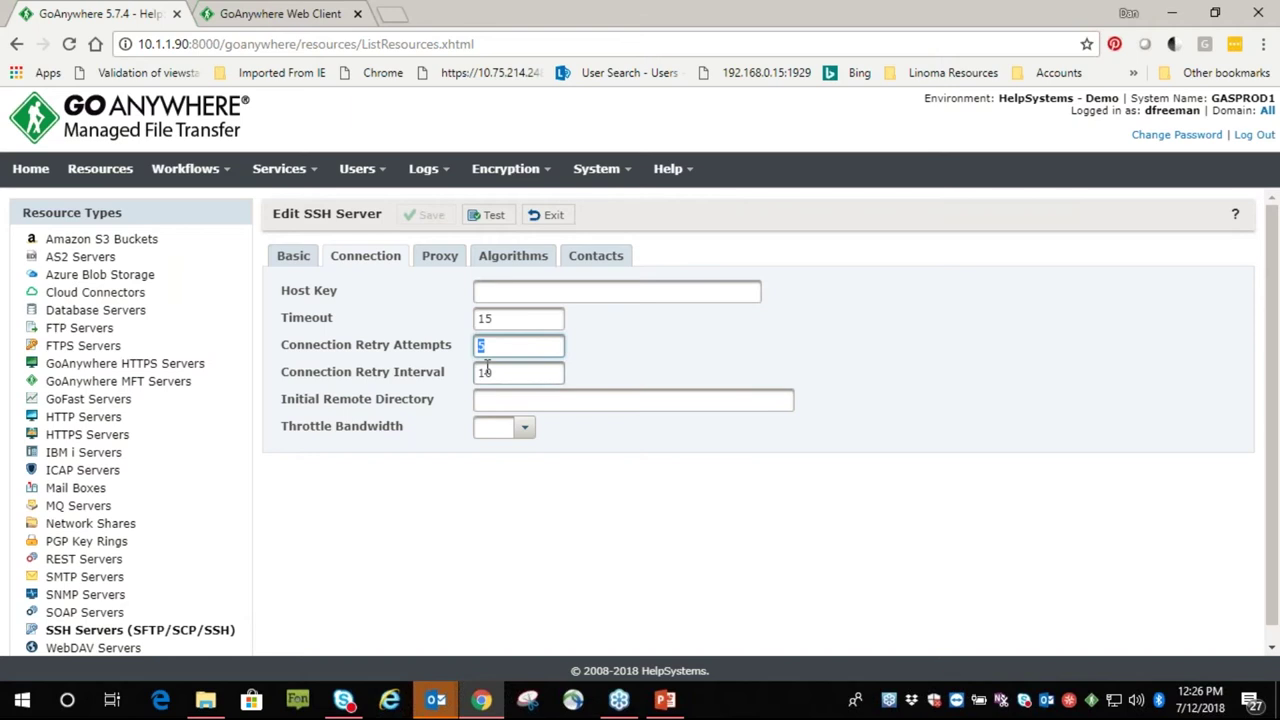
{"action": "left_click", "coordinate": [487, 346]}
{"action": "double_click", "coordinate": [487, 346]}
On the Algorithms tab, pick twofish192-cbc cipher and diffie-hellman-group-exchange-sha1 key exchange
{"action": "left_click", "coordinate": [514, 256]}
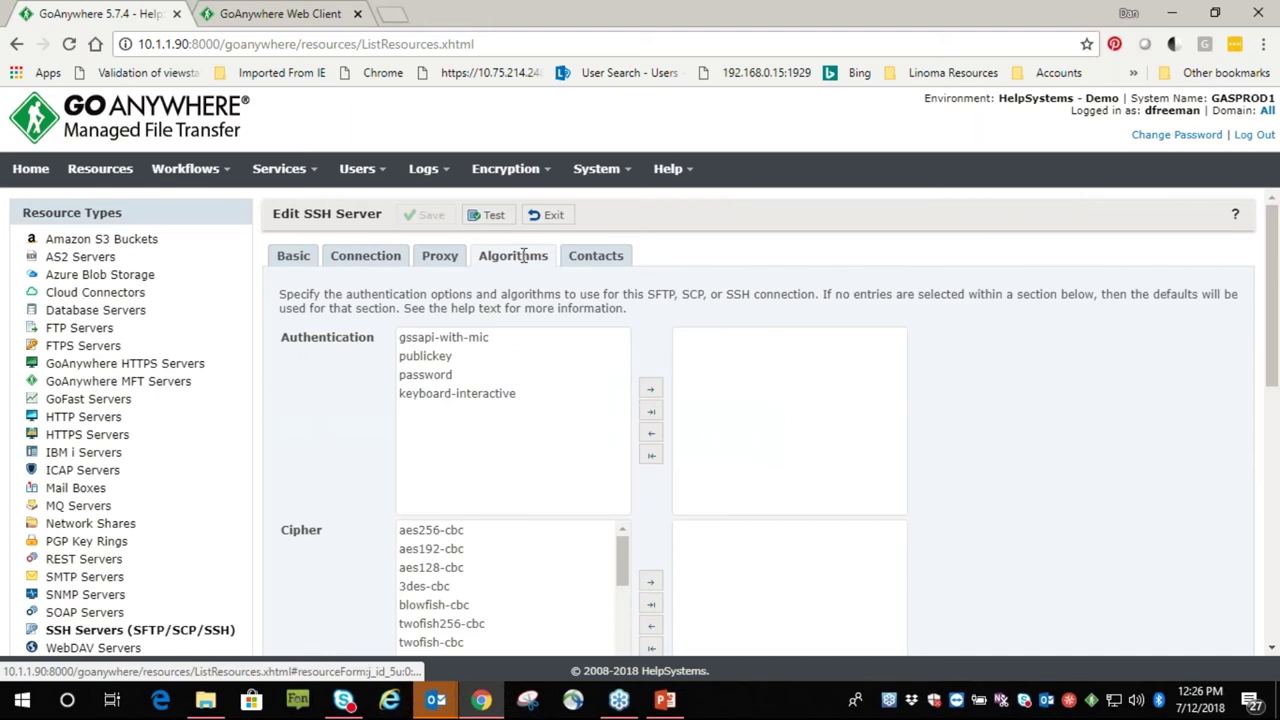
{"action": "scroll", "coordinate": [415, 420], "scroll_direction": "down", "scroll_amount": 1}
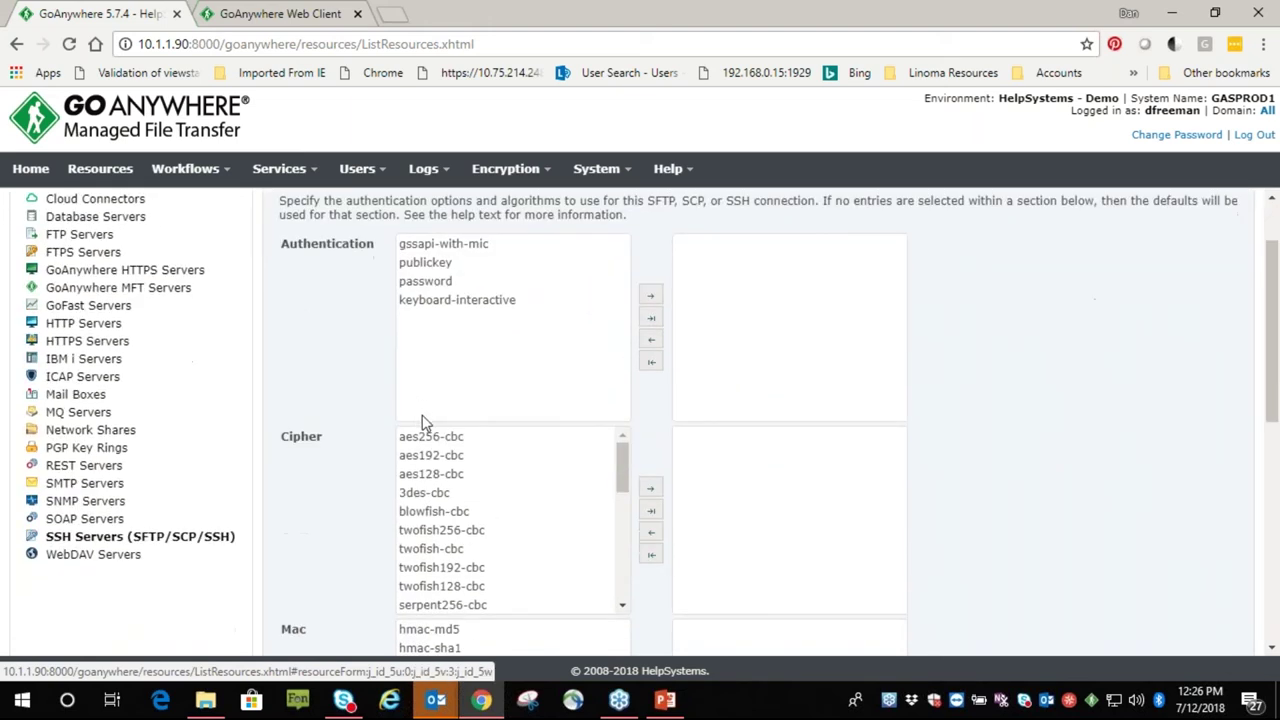
{"action": "scroll", "coordinate": [437, 420], "scroll_direction": "down", "scroll_amount": 2}
{"action": "left_click", "coordinate": [446, 426]}
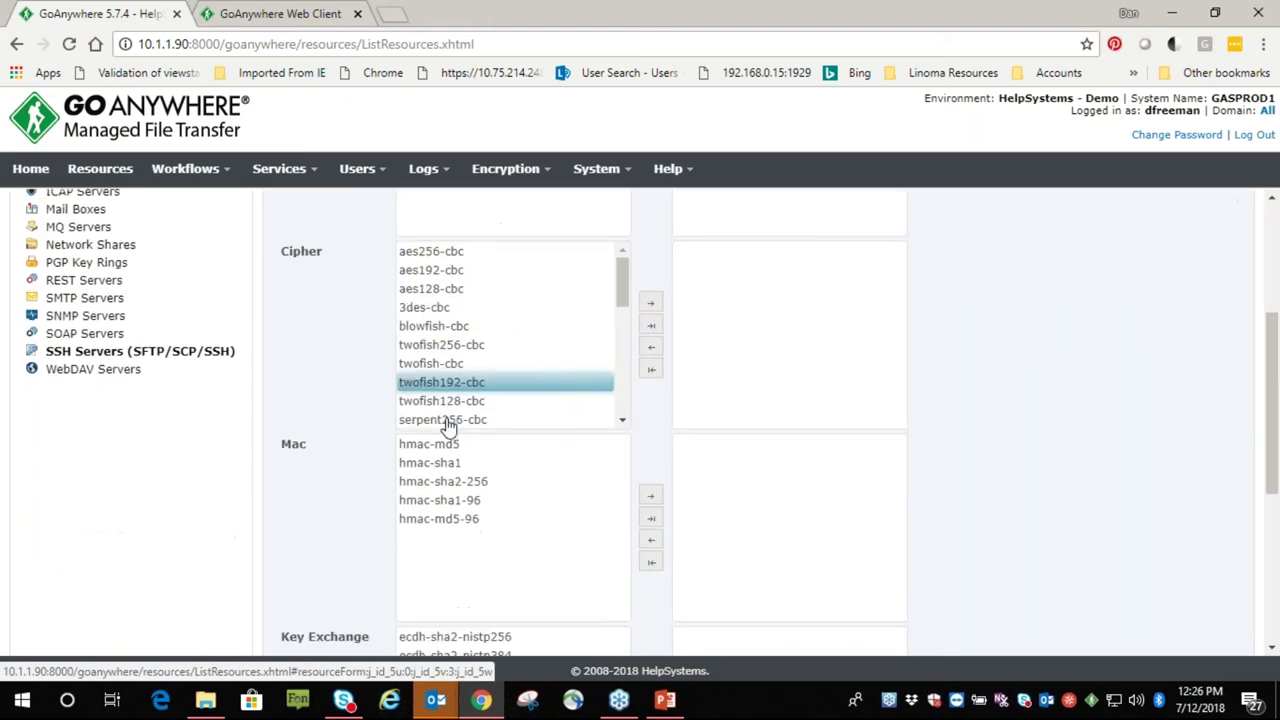
{"action": "scroll", "coordinate": [440, 428], "scroll_direction": "down", "scroll_amount": 2}
{"action": "left_click", "coordinate": [452, 541]}
Toggle blowfish-cbc in the cipher list, leaving it selected
{"action": "scroll", "coordinate": [451, 542], "scroll_direction": "up", "scroll_amount": 2}
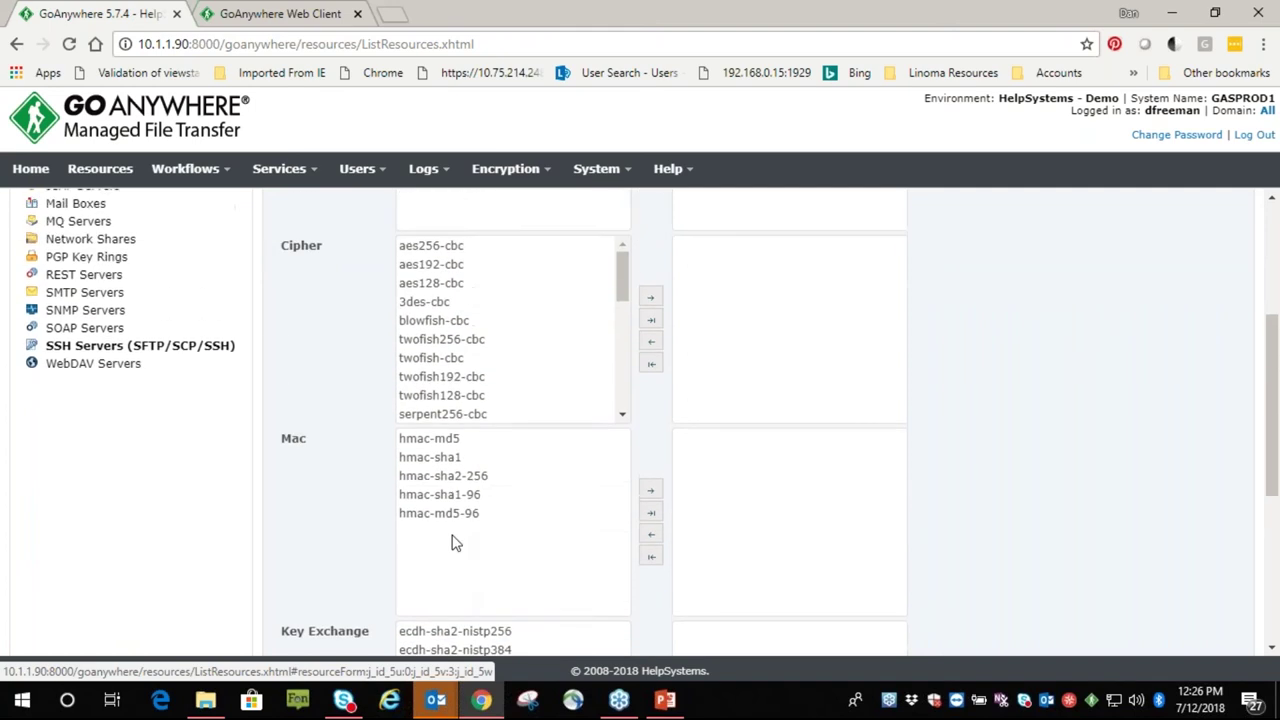
{"action": "scroll", "coordinate": [452, 541], "scroll_direction": "up", "scroll_amount": 1}
{"action": "left_click", "coordinate": [446, 421]}
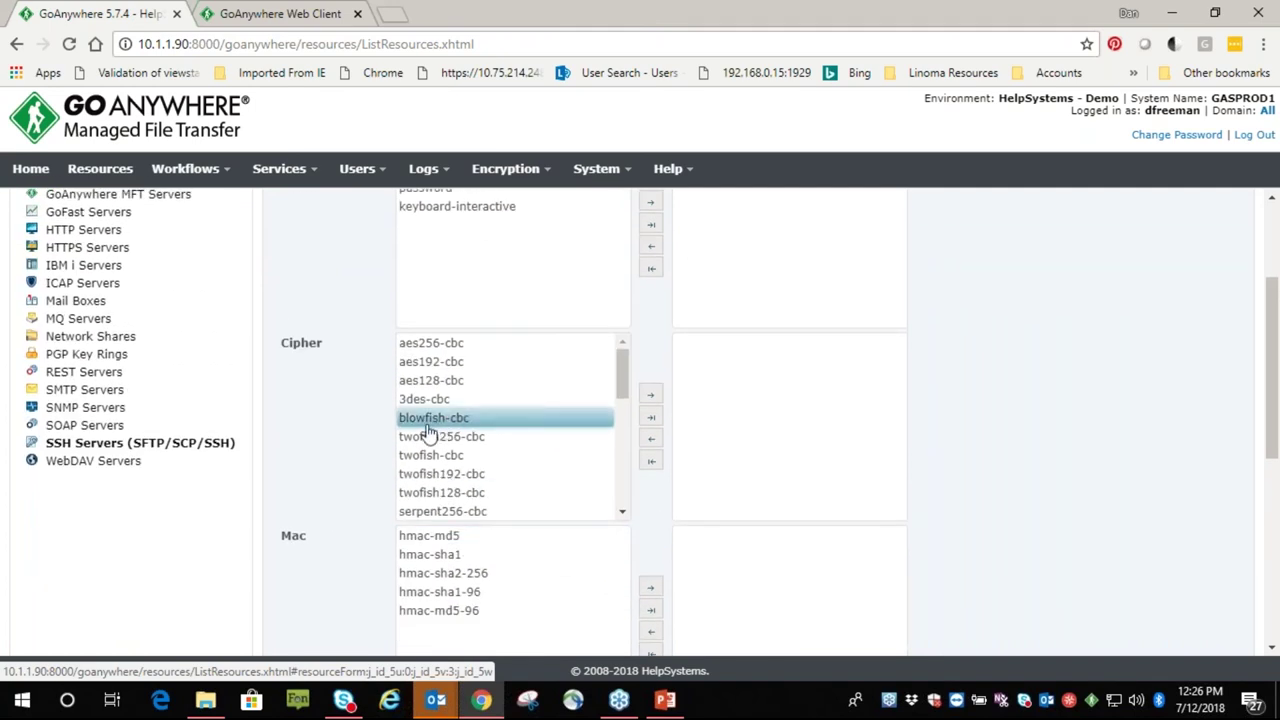
{"action": "left_click", "coordinate": [440, 421], "text": "ctrl"}
{"action": "scroll", "coordinate": [435, 432], "scroll_direction": "up", "scroll_amount": 2}
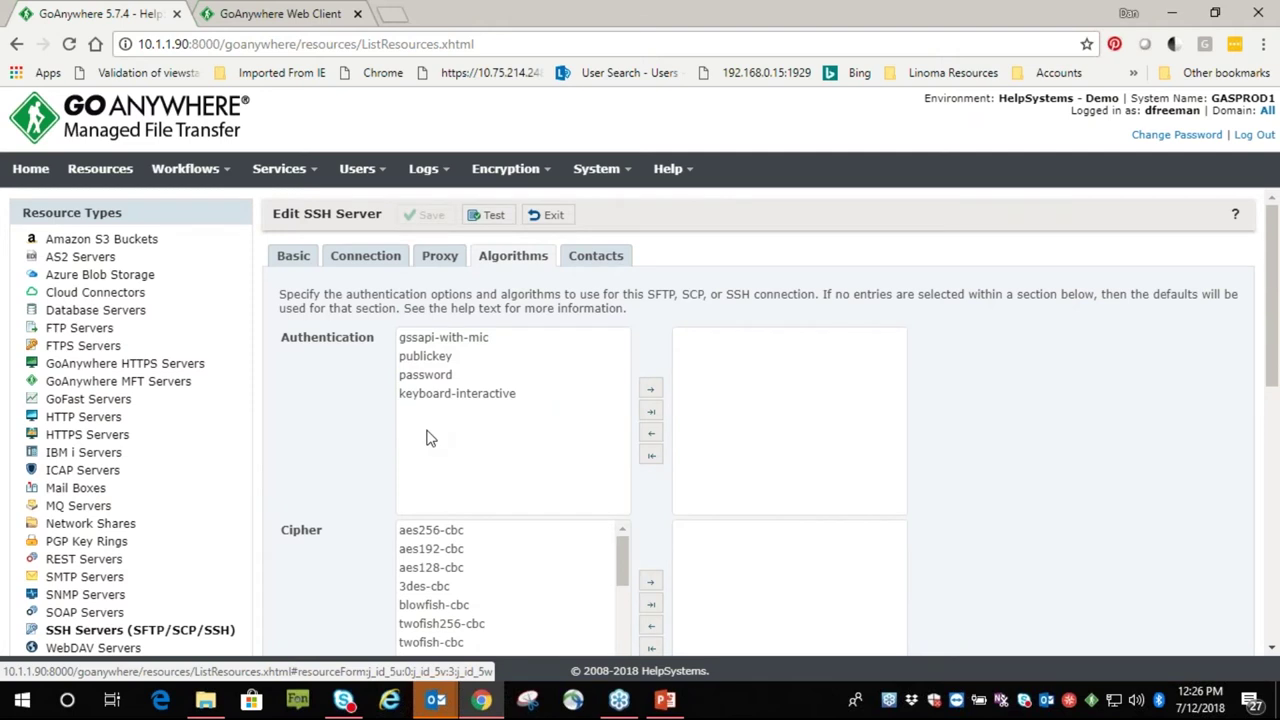
{"action": "left_click", "coordinate": [483, 604]}
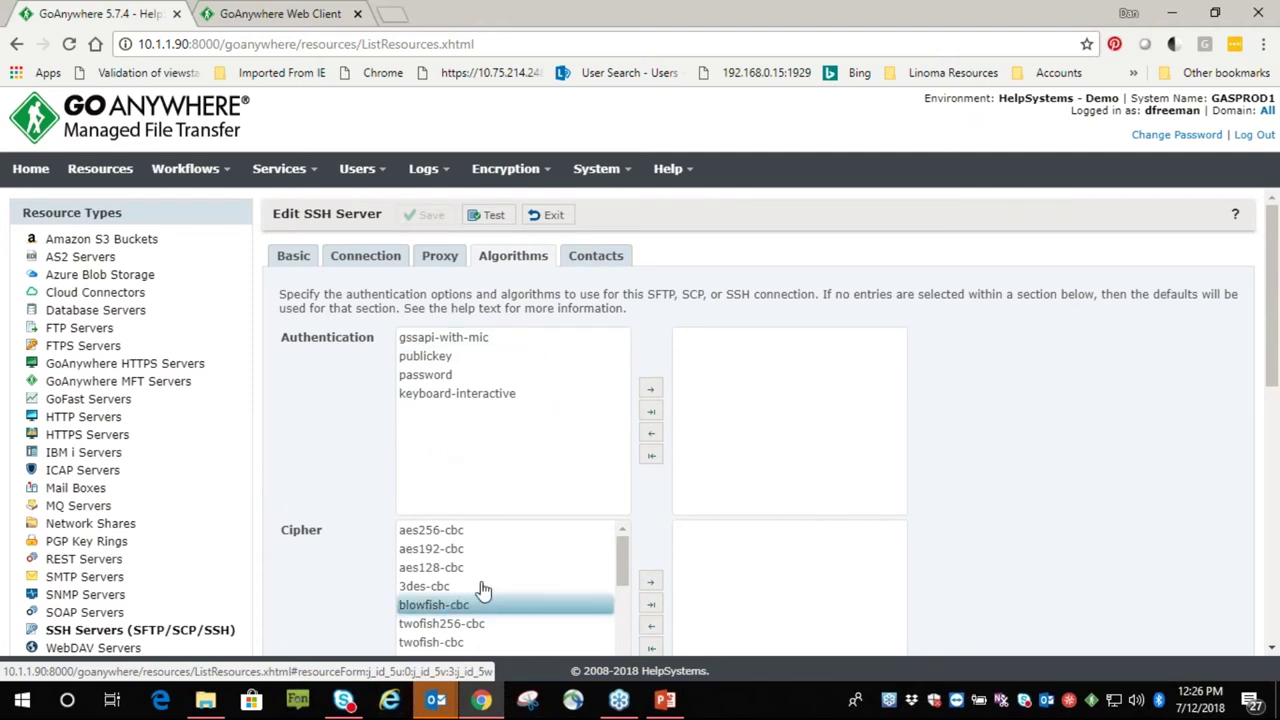
{"action": "mouse_move", "coordinate": [540, 172]}
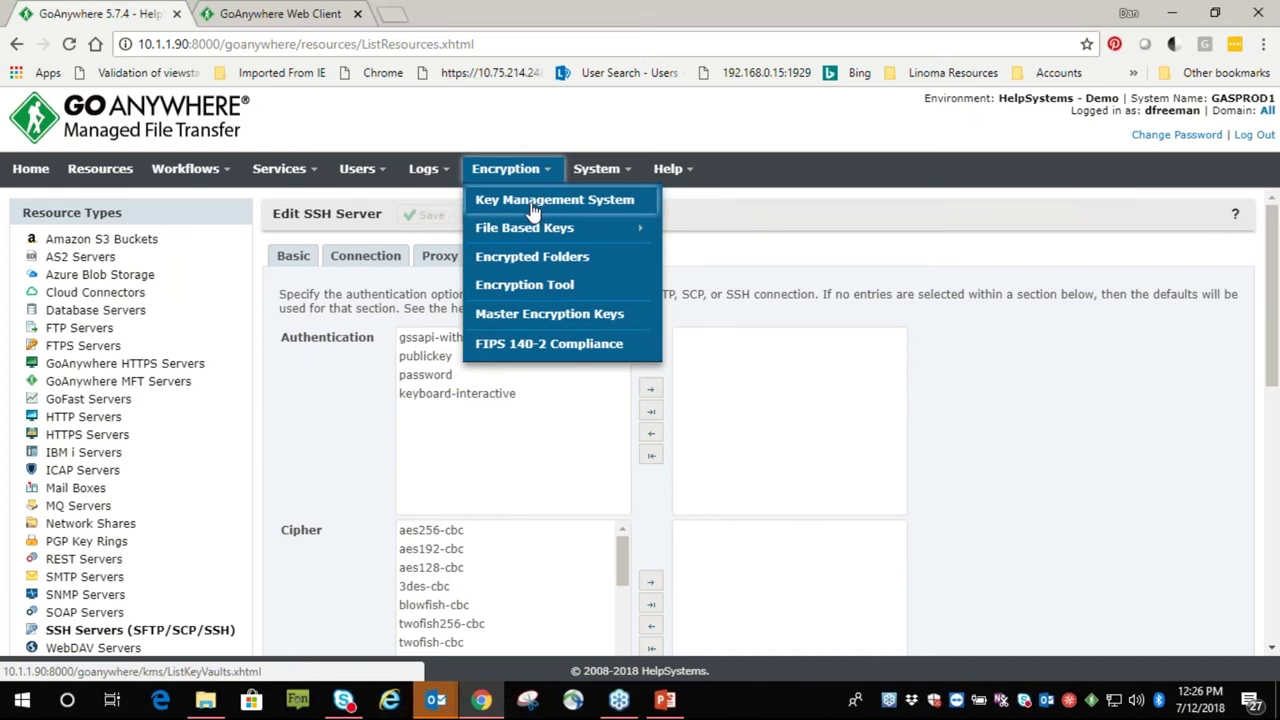
Show the Default key vault's certificates, starting and then cancelling a new certificate
{"action": "left_click", "coordinate": [533, 203]}
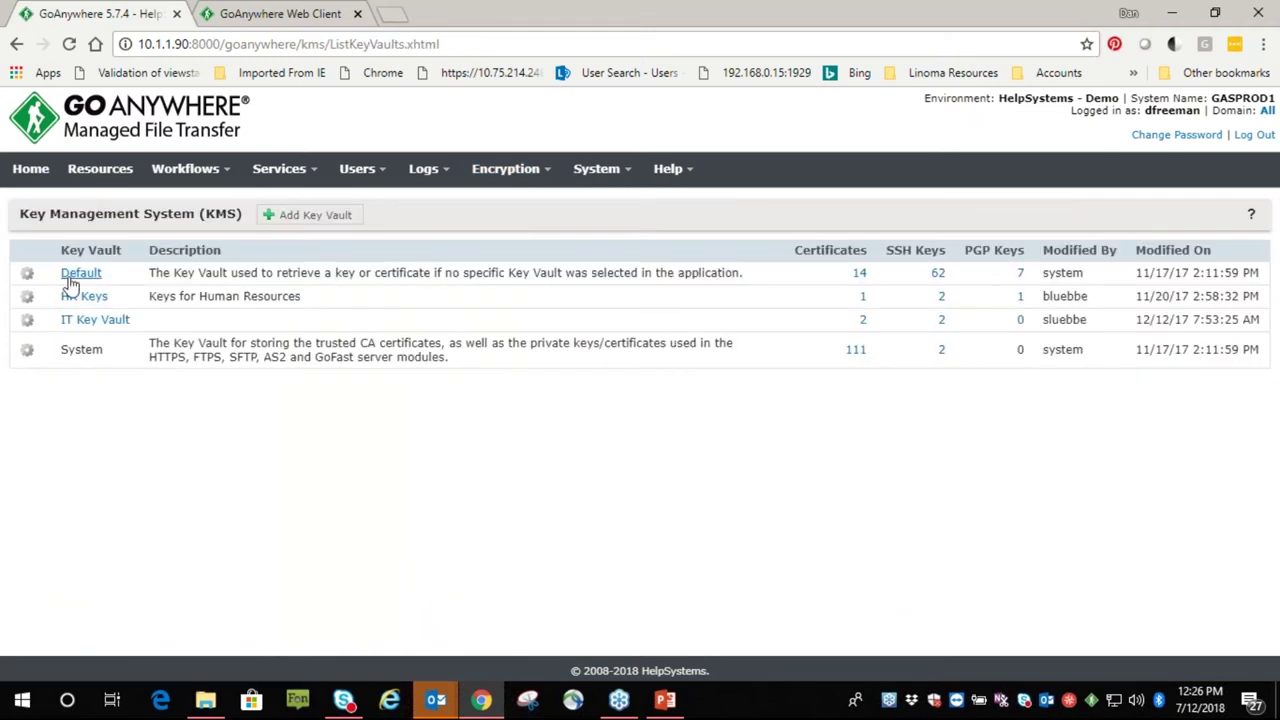
{"action": "left_click", "coordinate": [29, 274]}
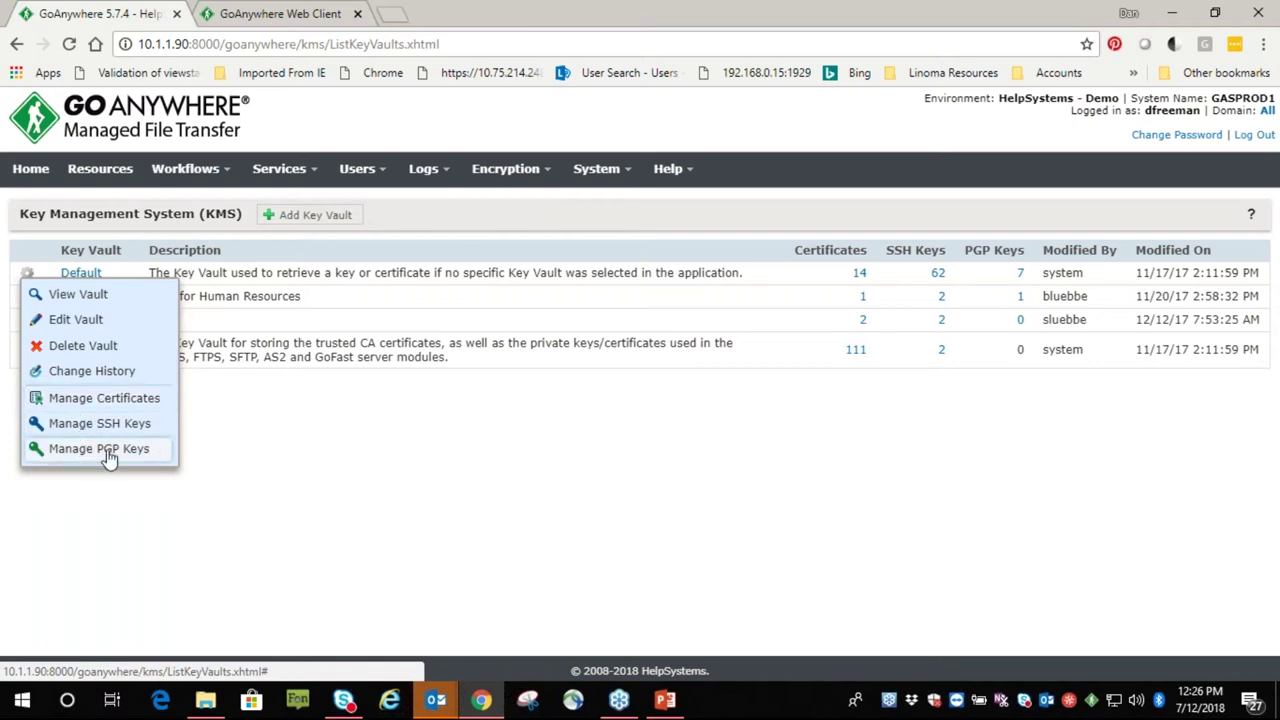
{"action": "left_click", "coordinate": [112, 398]}
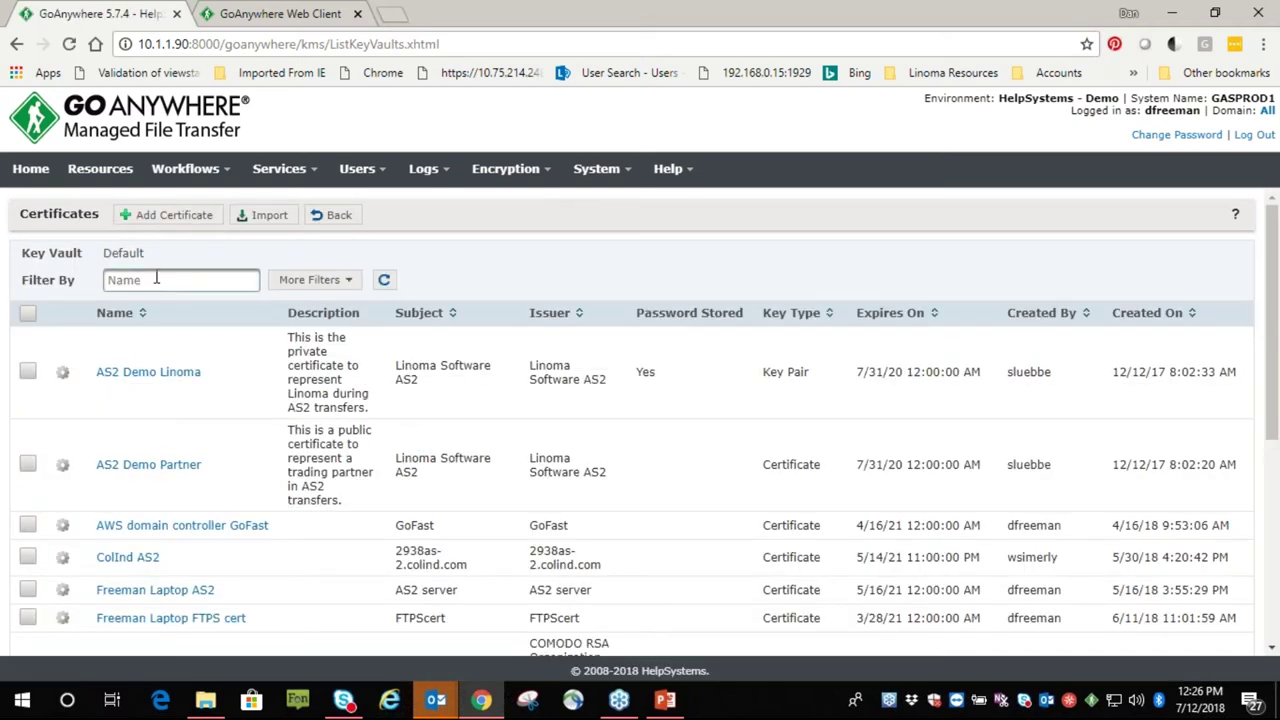
{"action": "left_click", "coordinate": [163, 218]}
{"action": "scroll", "coordinate": [254, 331], "scroll_direction": "down", "scroll_amount": 2}
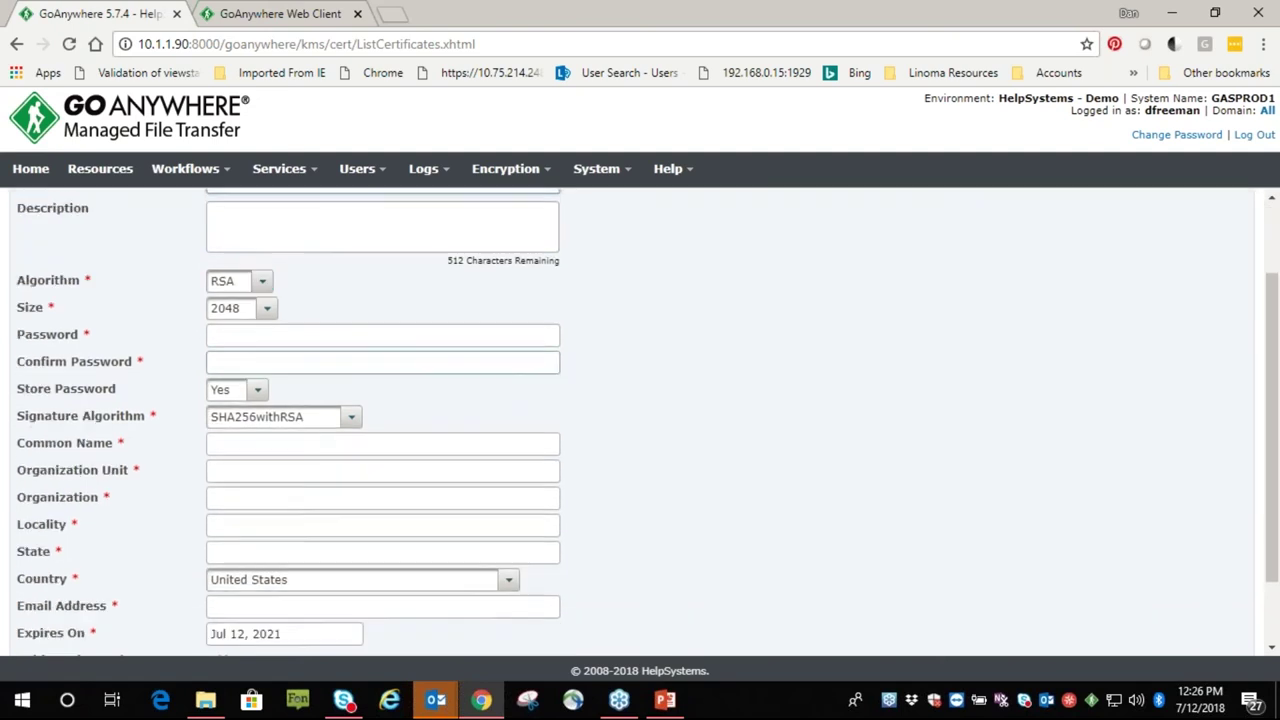
{"action": "scroll", "coordinate": [277, 331], "scroll_direction": "up", "scroll_amount": 4}
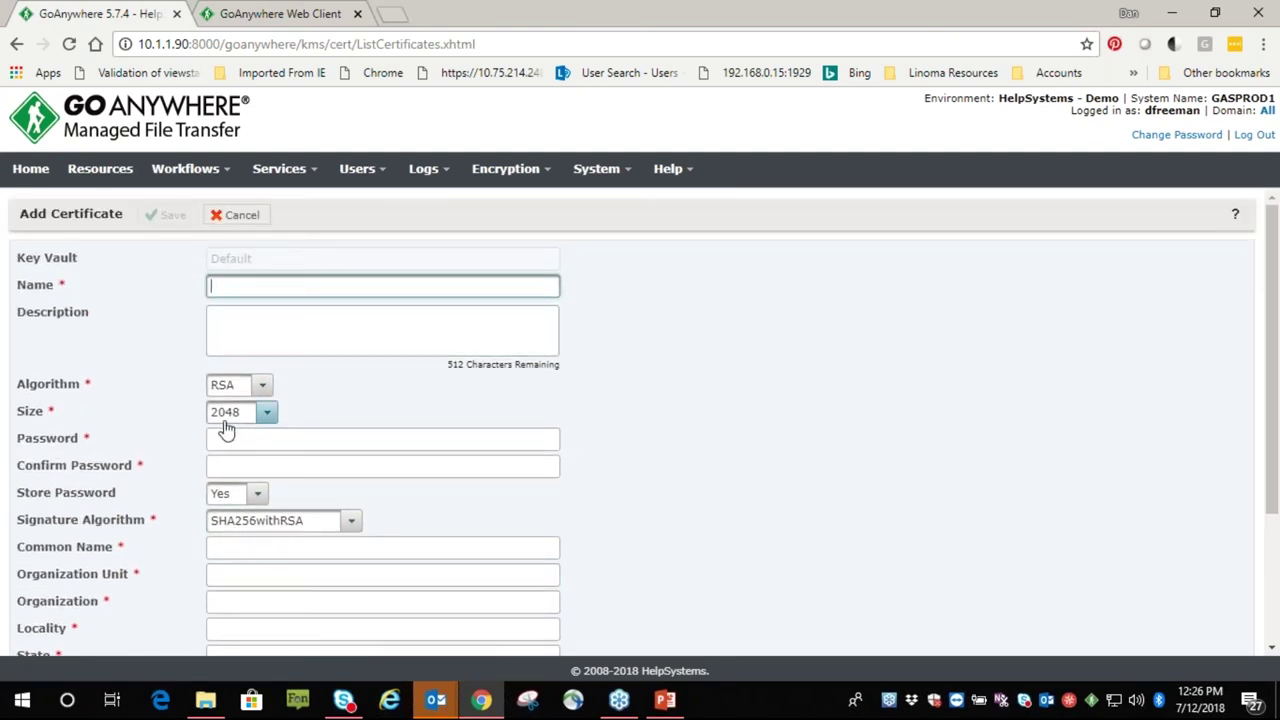
{"action": "left_click", "coordinate": [233, 217]}
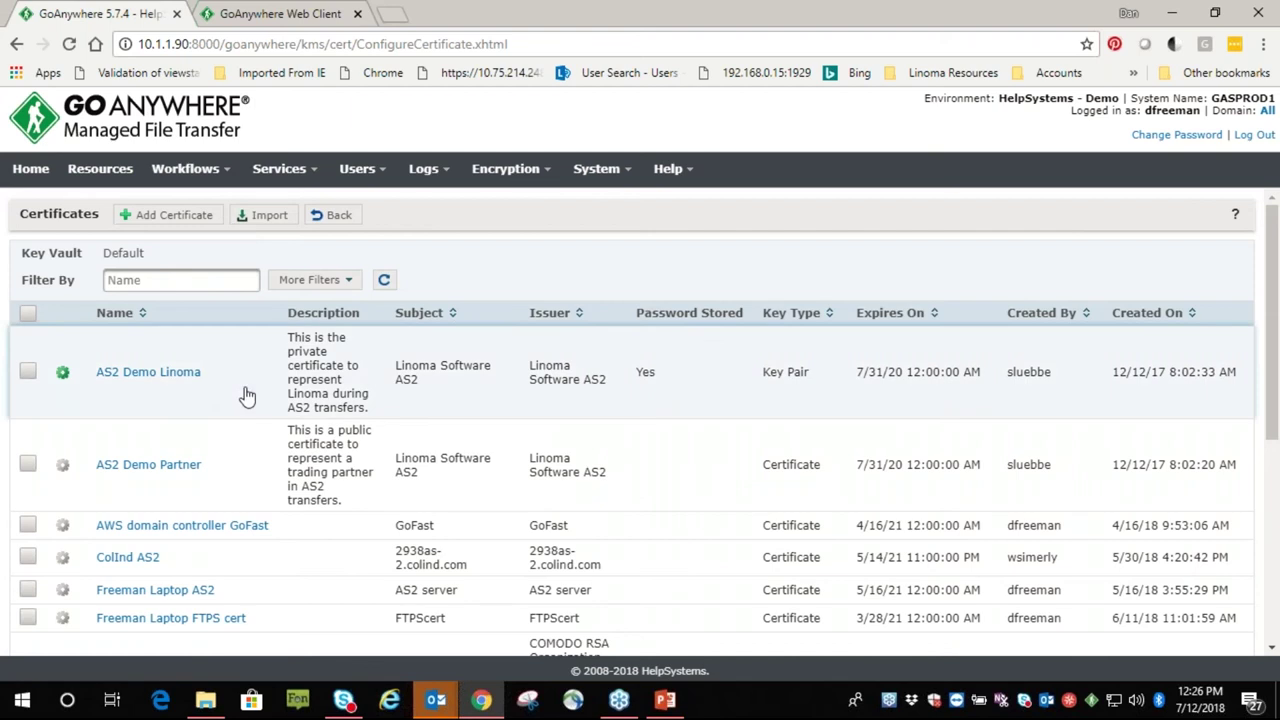
Generate a CSR for the AS2 Demo Linoma certificate and close the request file
{"action": "left_click", "coordinate": [74, 374]}
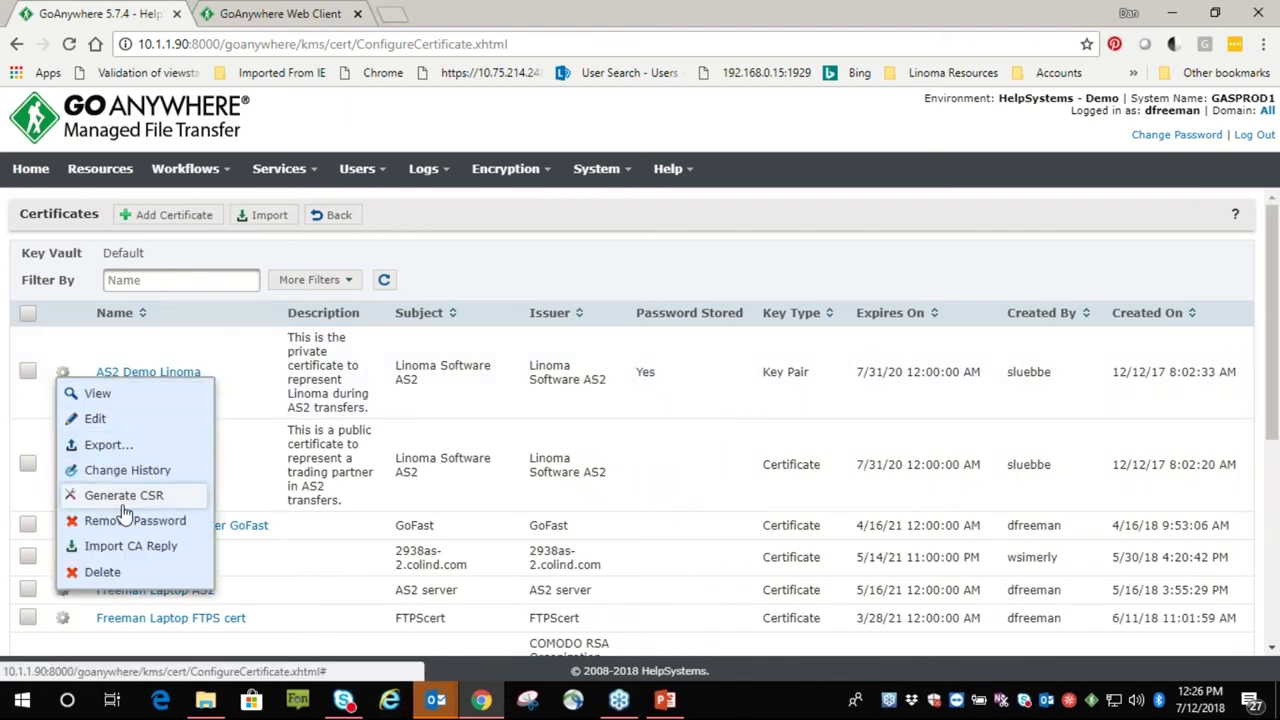
{"action": "left_click", "coordinate": [140, 497]}
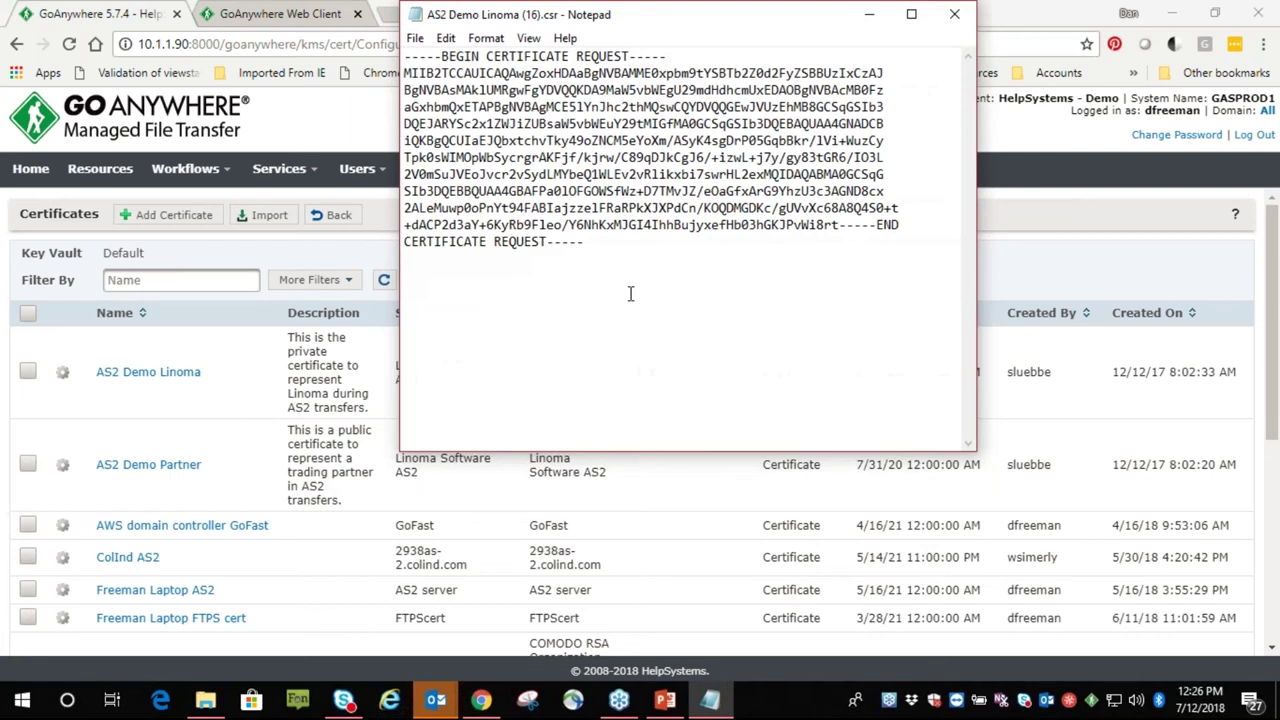
{"action": "left_click_drag", "start_coordinate": [600, 248], "coordinate": [392, 45]}
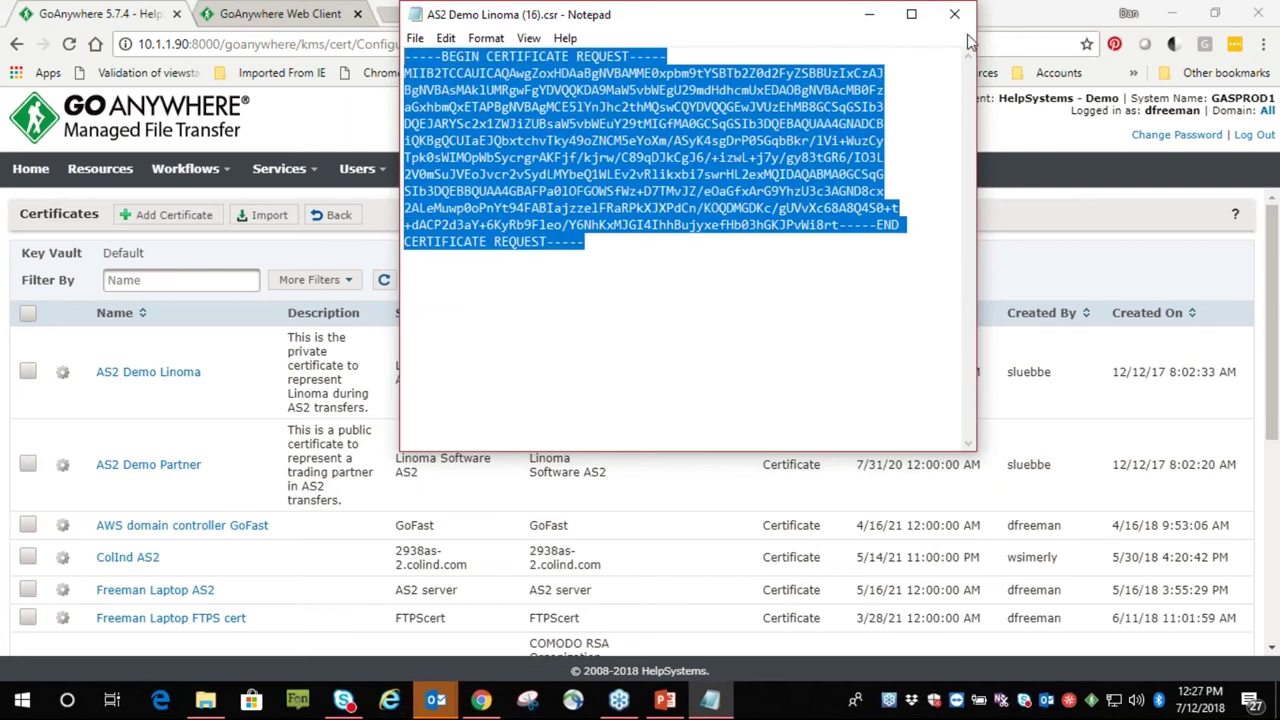
{"action": "key", "text": "alt+F4"}
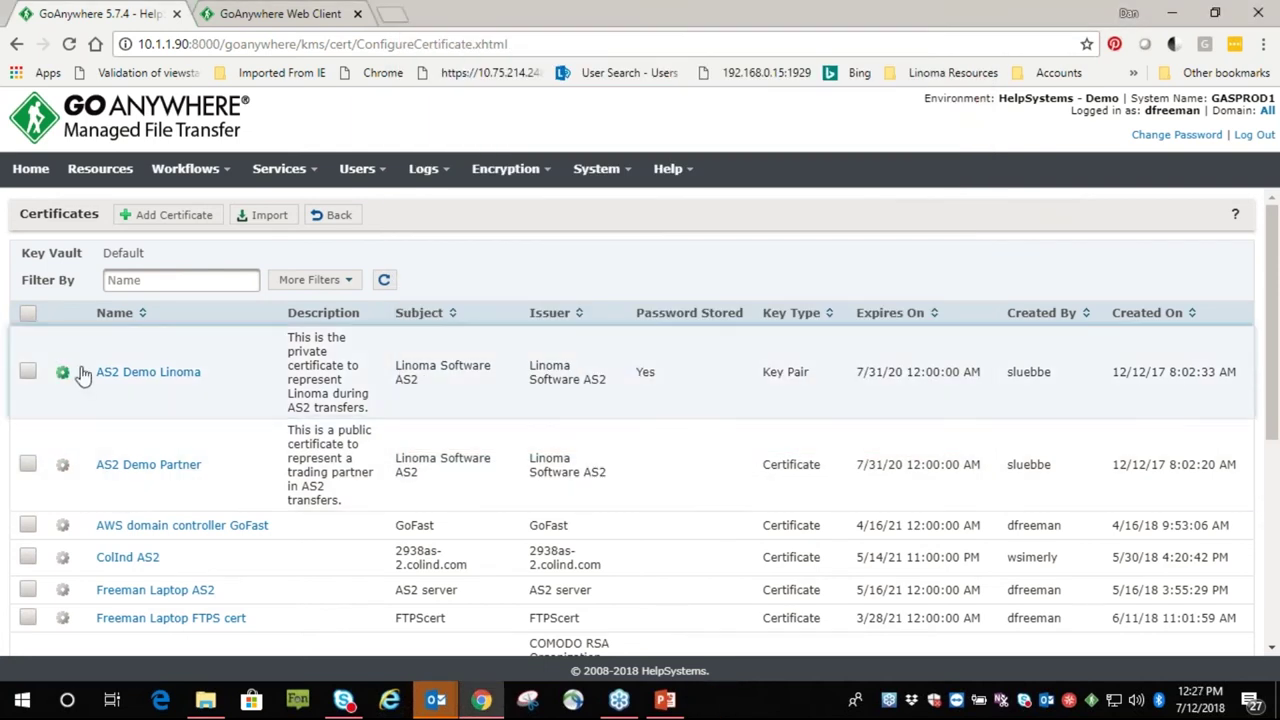
{"action": "left_click", "coordinate": [65, 374]}
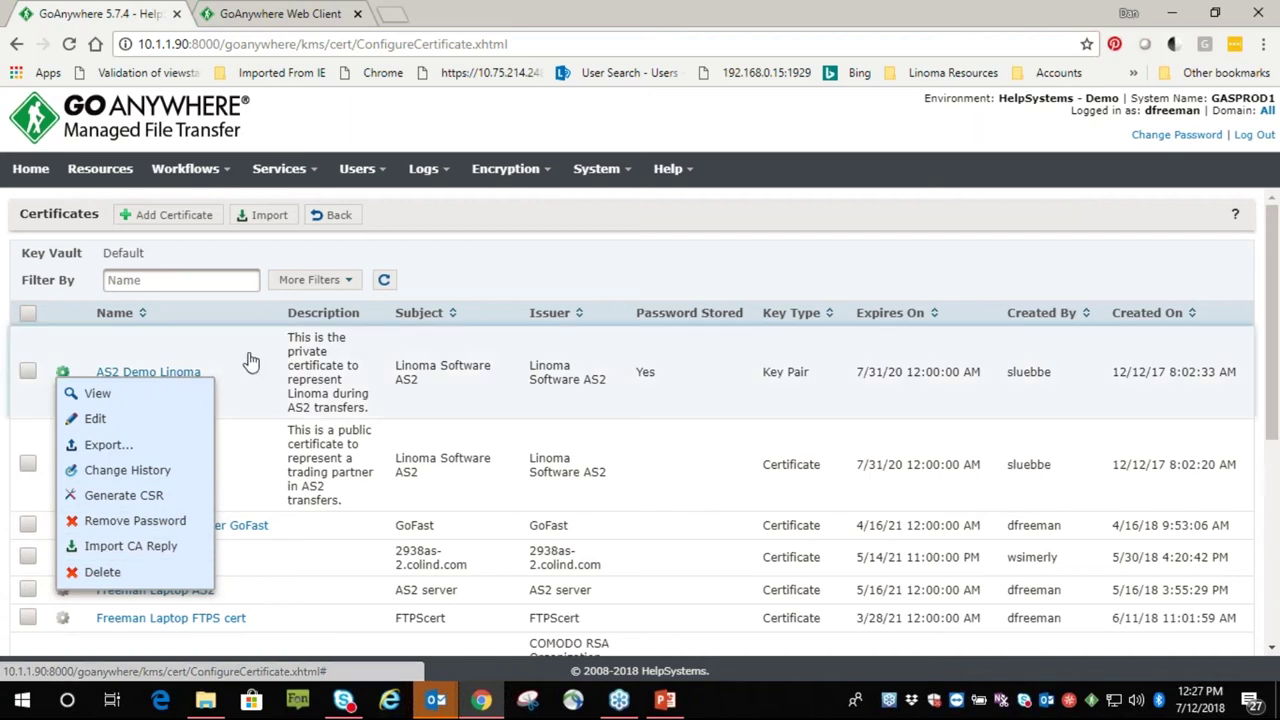
{"action": "left_click", "coordinate": [506, 256]}
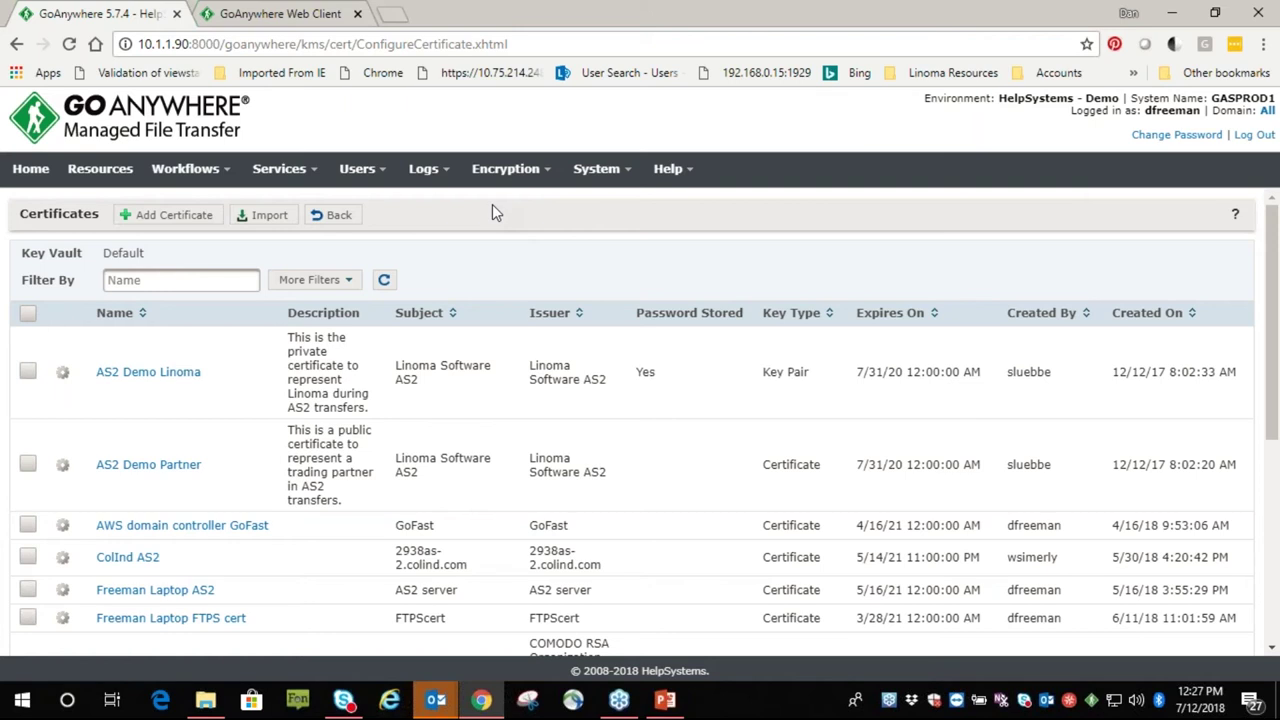
Review the Backup Projects folder permissions under Workflows > Projects, then return to the Projects list
{"action": "left_click", "coordinate": [92, 172]}
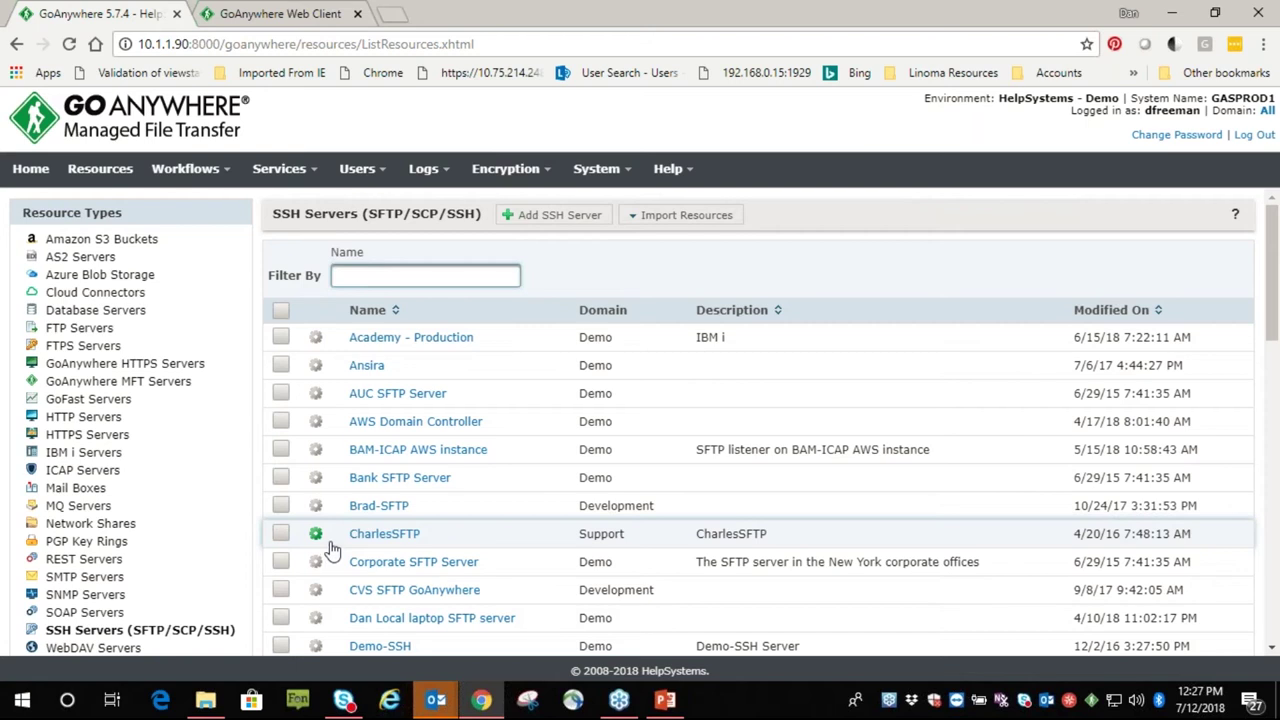
{"action": "left_click", "coordinate": [220, 178]}
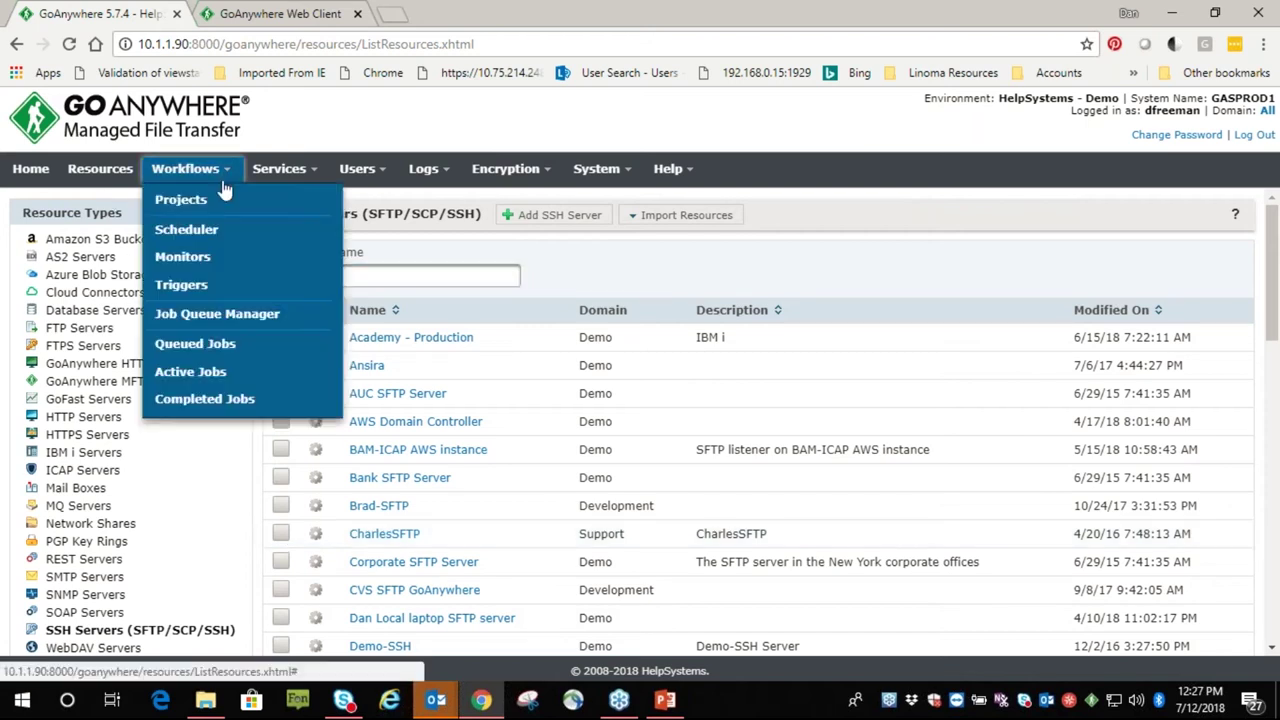
{"action": "left_click", "coordinate": [196, 198]}
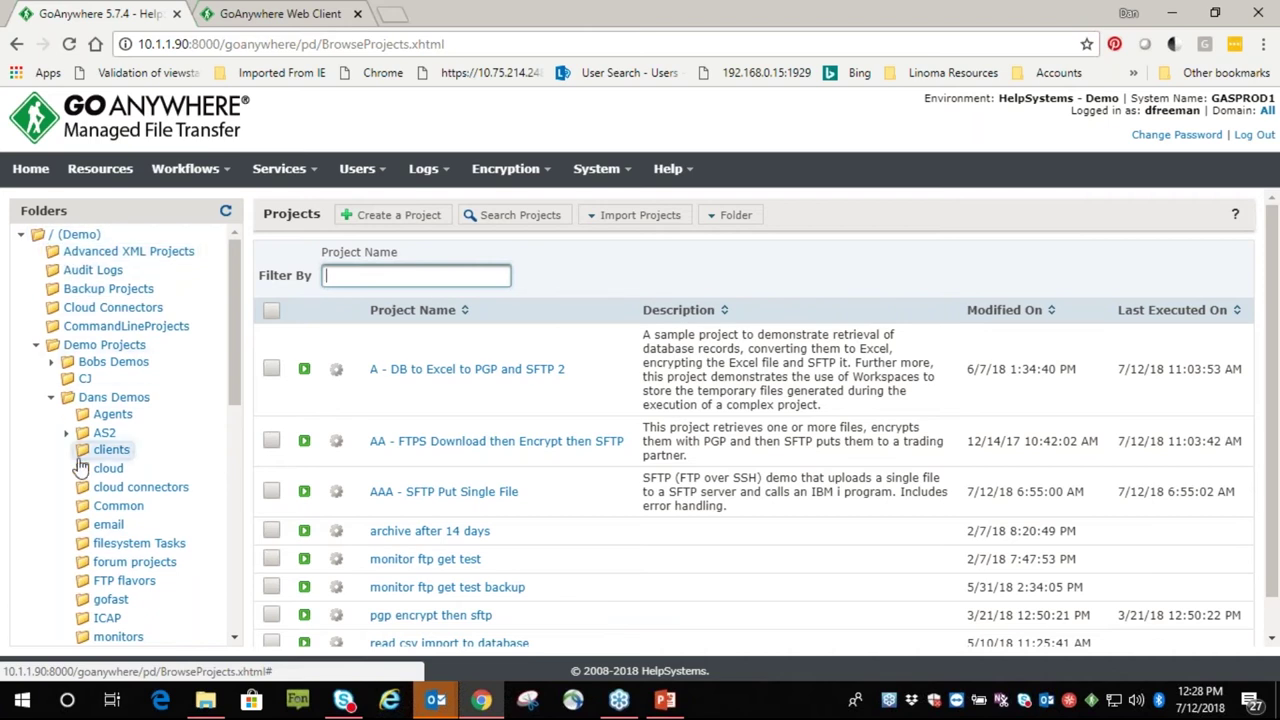
{"action": "right_click", "coordinate": [96, 298]}
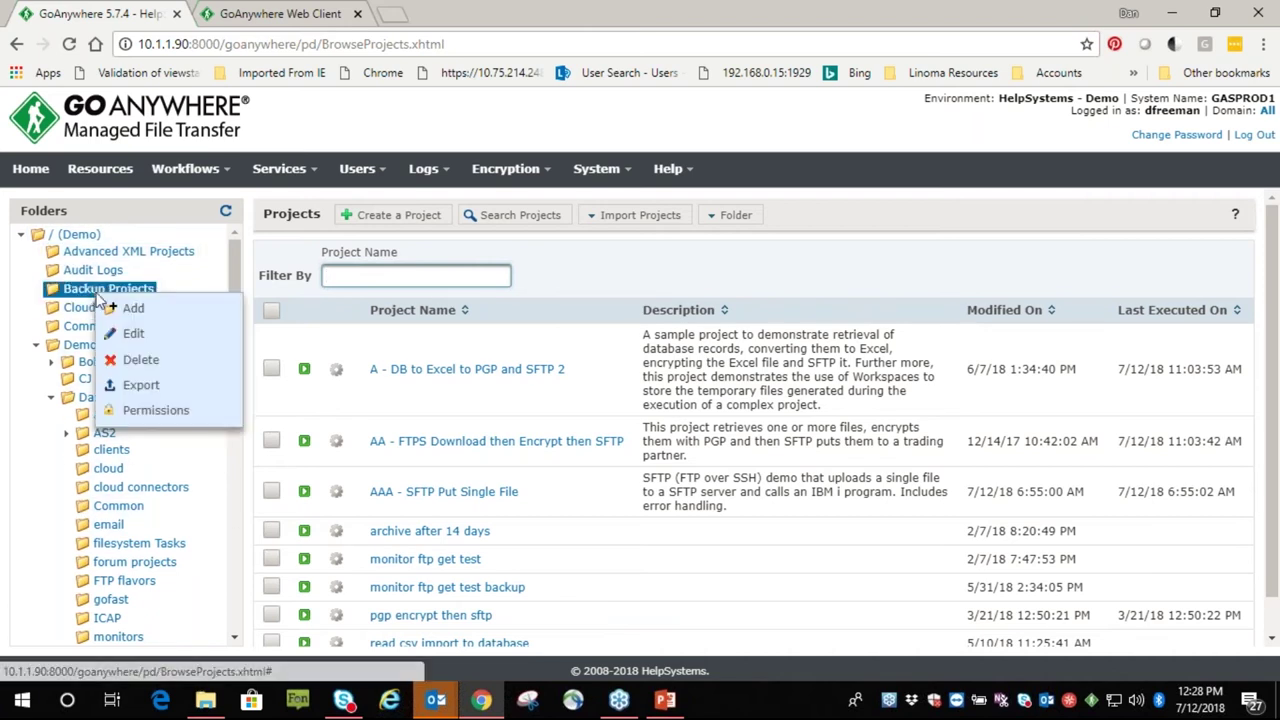
{"action": "left_click", "coordinate": [141, 417]}
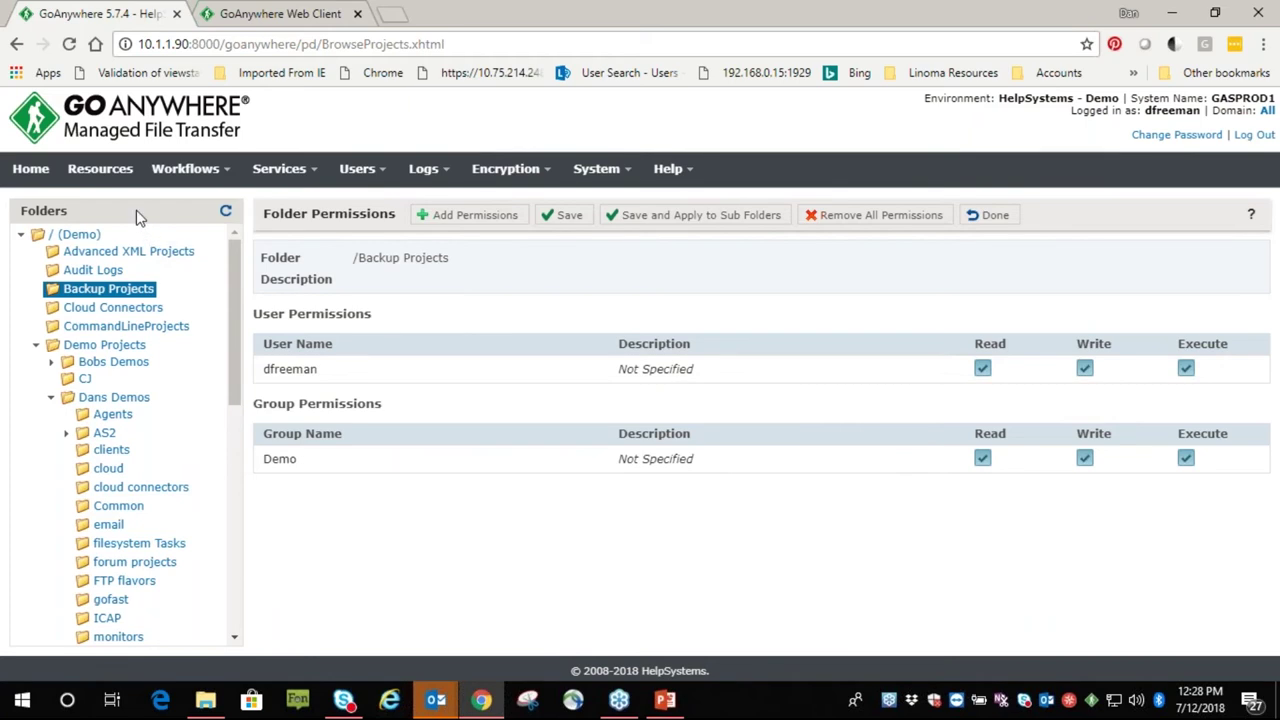
{"action": "left_click", "coordinate": [234, 486]}
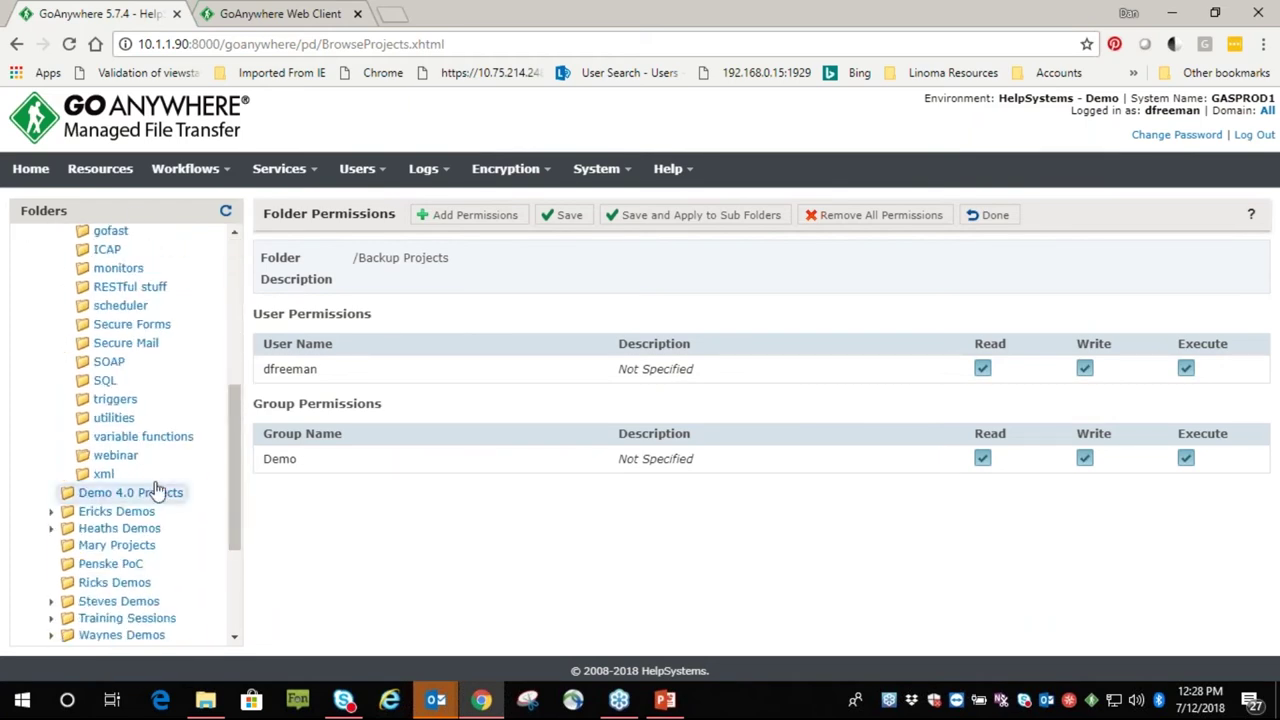
{"action": "left_click", "coordinate": [115, 457]}
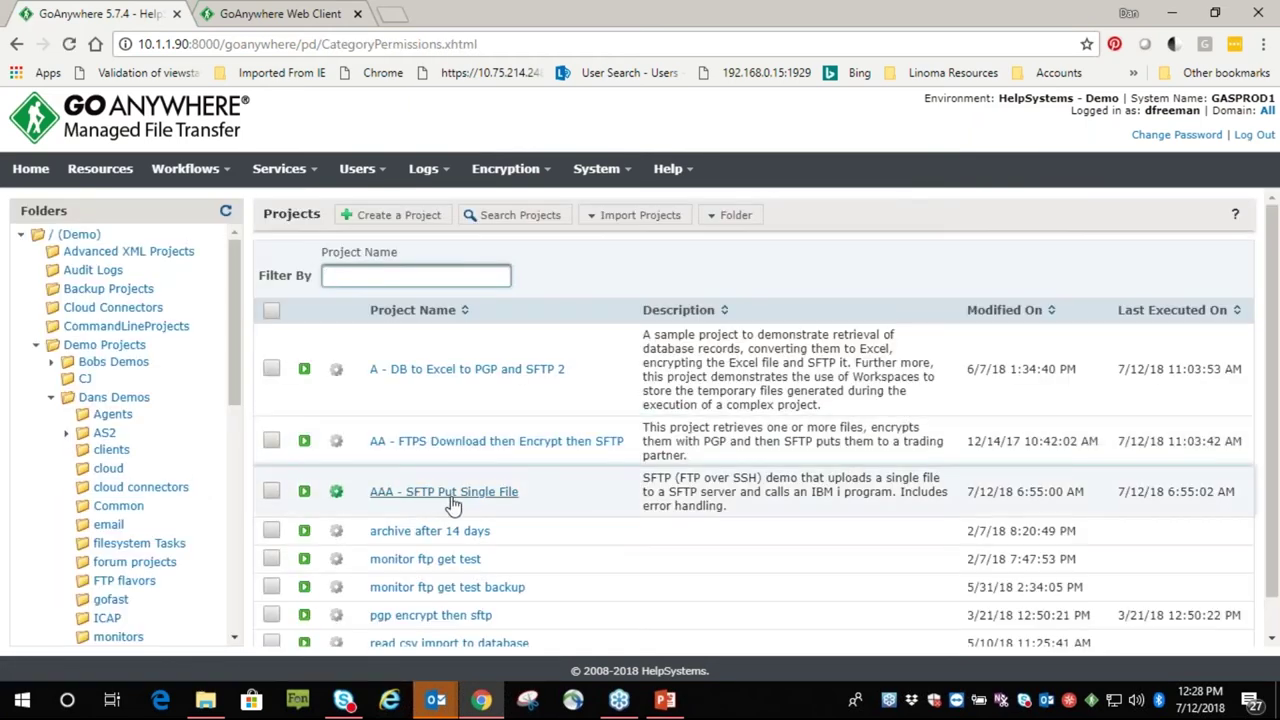
Open the AAA - SFTP Put Single File project and rearrange the component library and variables panels
{"action": "left_click", "coordinate": [455, 496]}
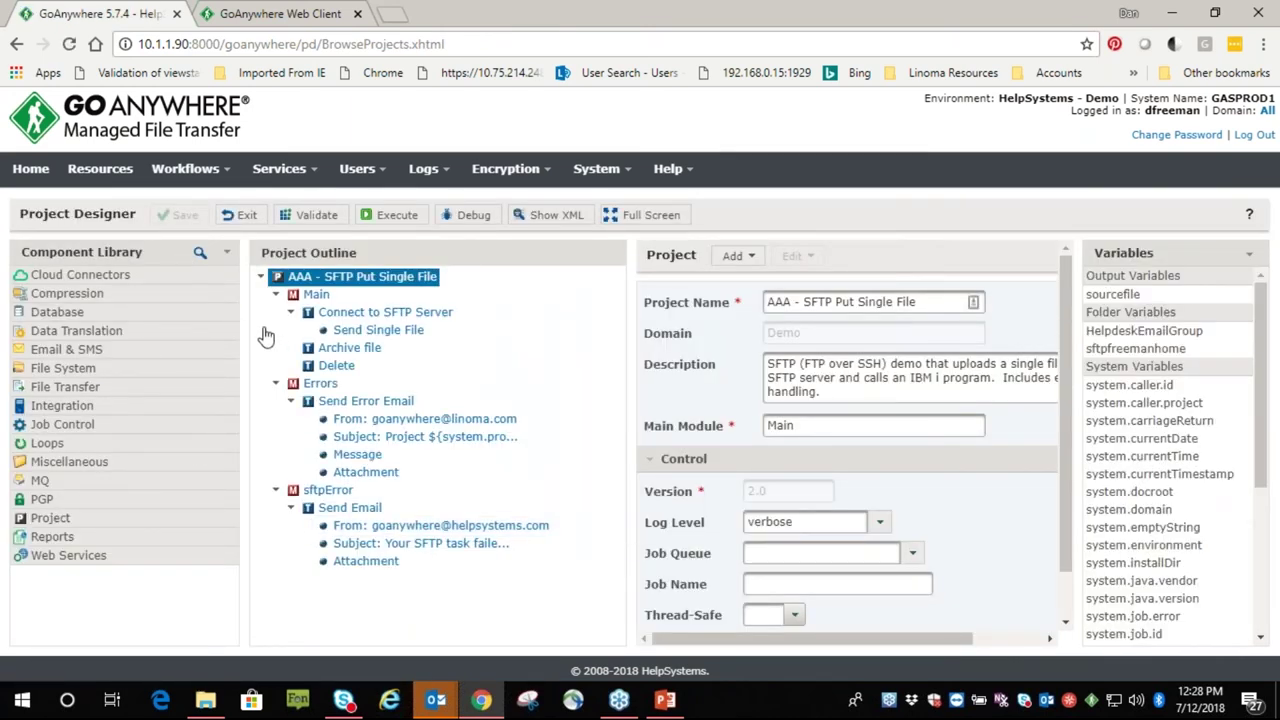
{"action": "left_click", "coordinate": [226, 253]}
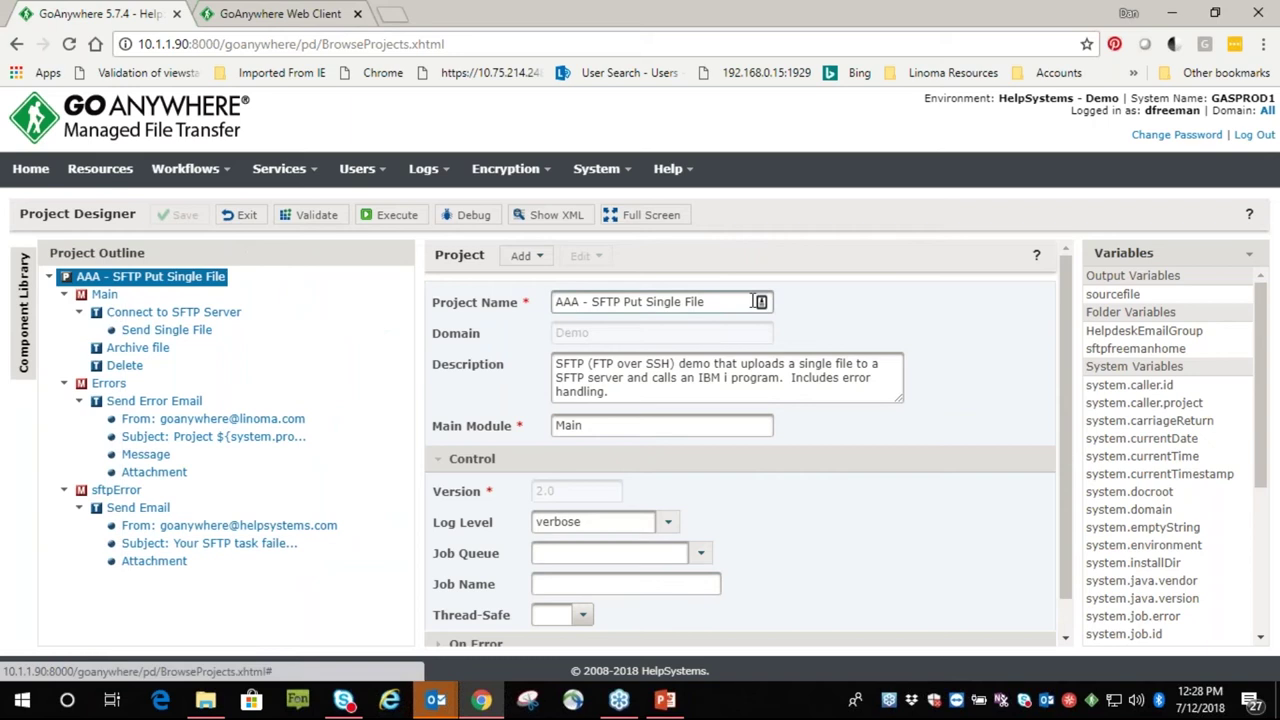
{"action": "left_click", "coordinate": [1249, 253]}
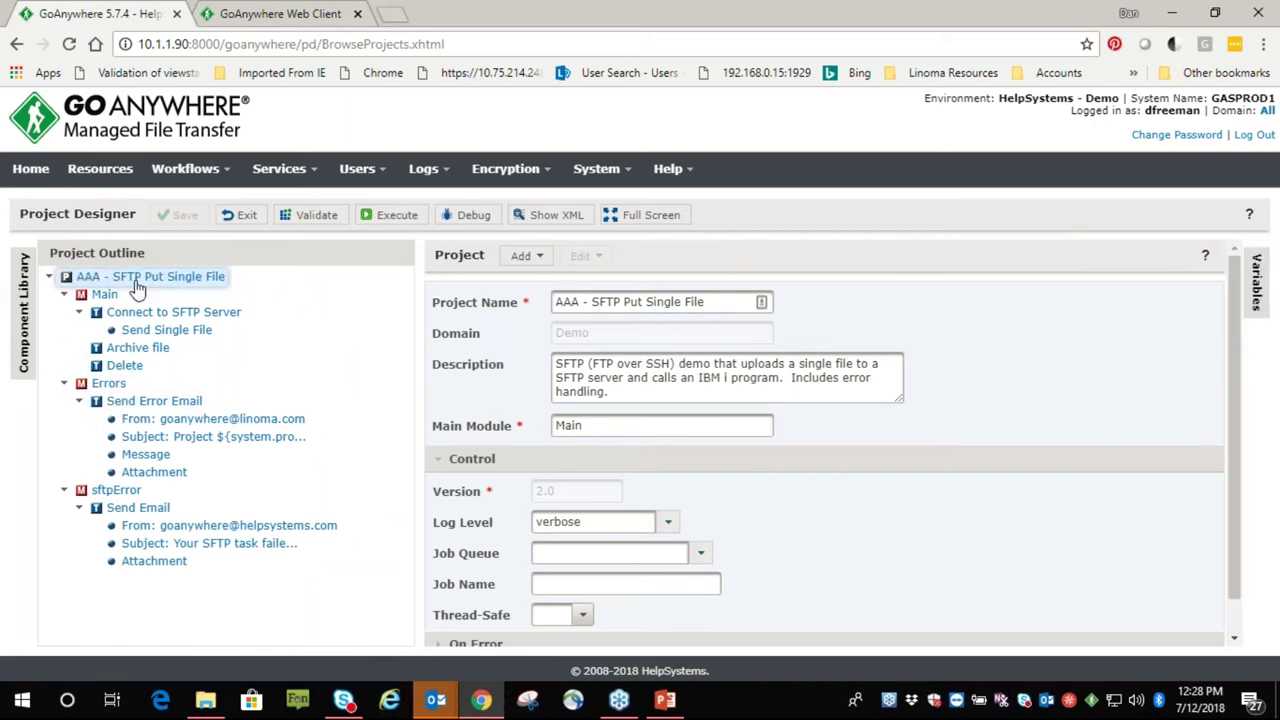
{"action": "left_click", "coordinate": [27, 275]}
{"action": "left_click", "coordinate": [20, 275]}
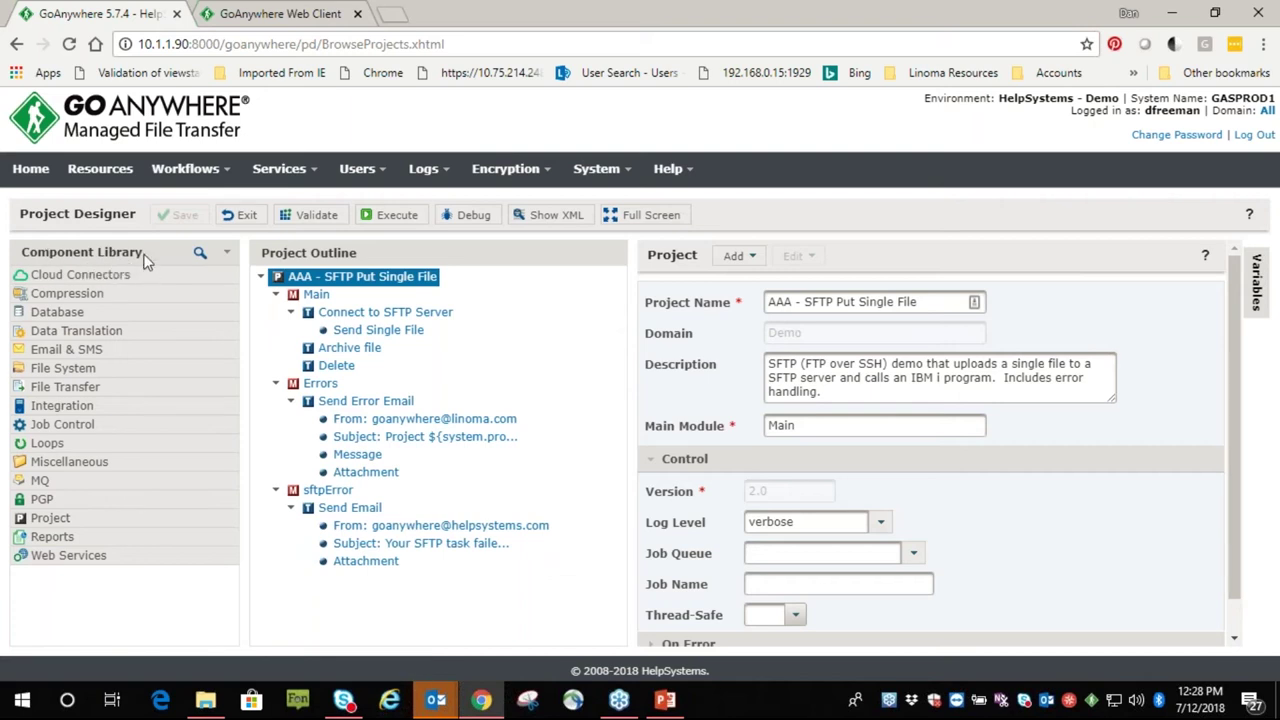
{"action": "left_click_drag", "start_coordinate": [144, 252], "coordinate": [68, 252]}
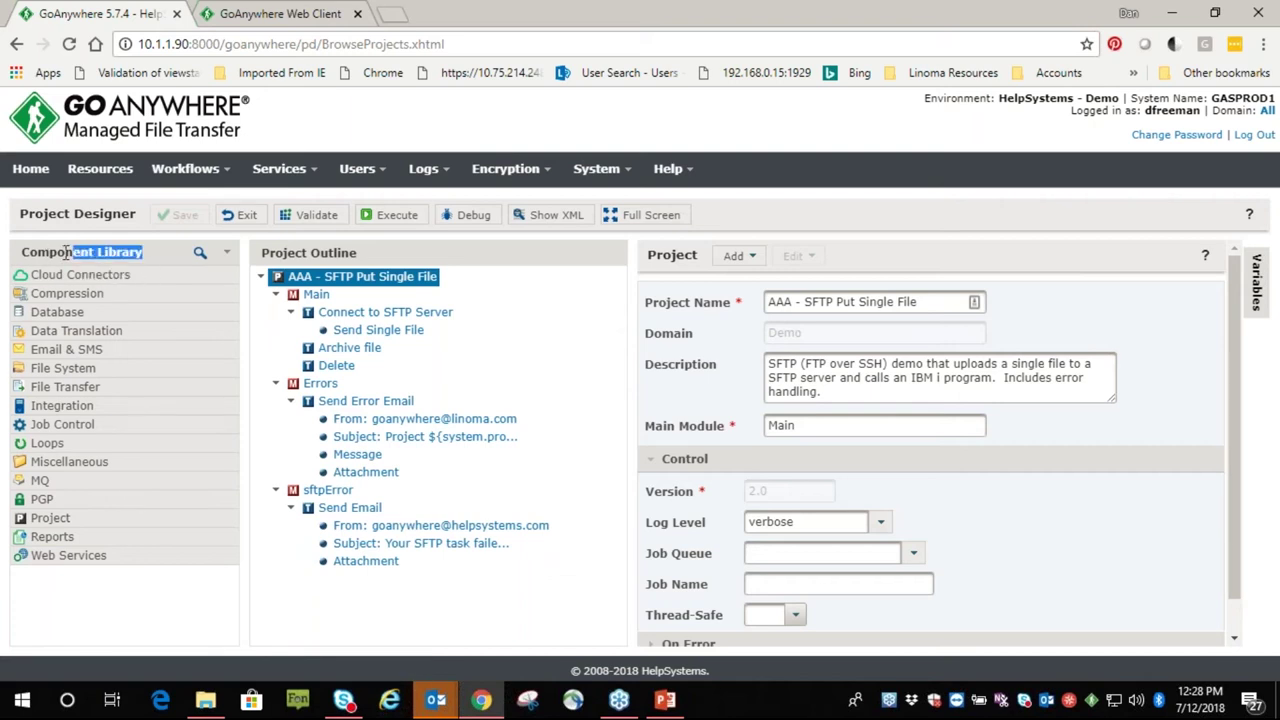
Expand File System, File Transfer and SFTP task types, then drag a Delete task into the outline
{"action": "left_click", "coordinate": [18, 370]}
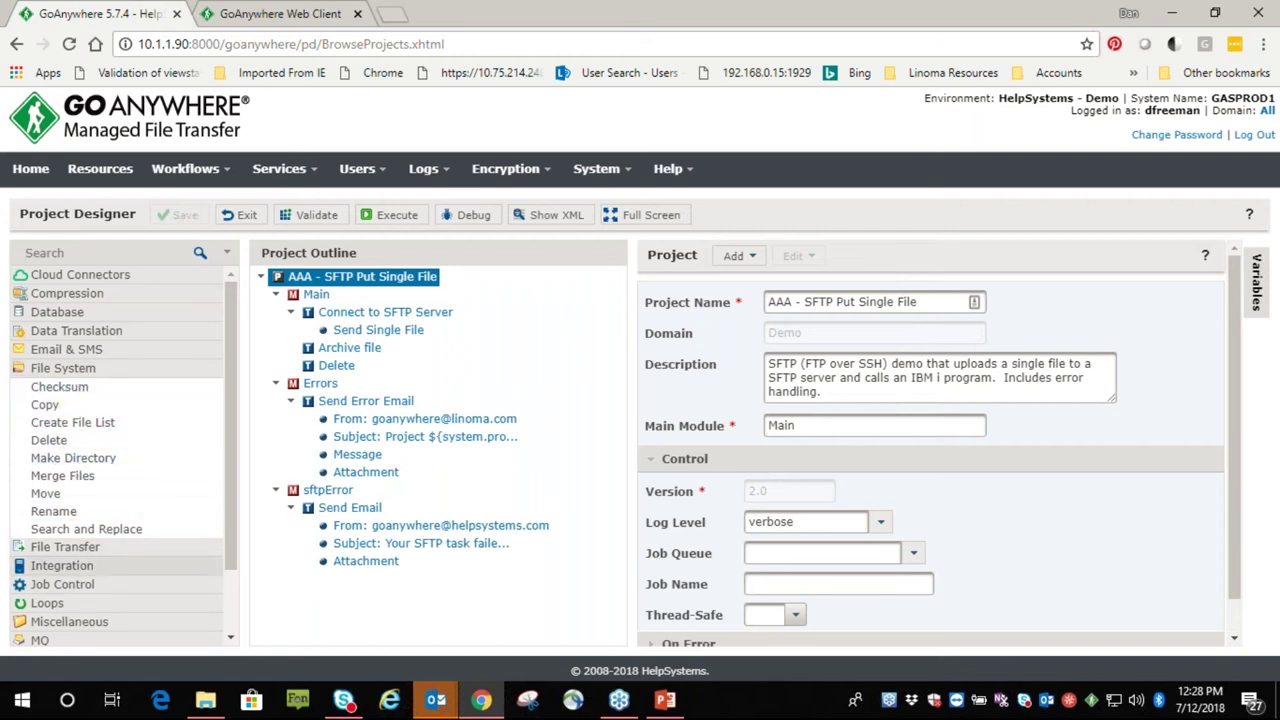
{"action": "left_click", "coordinate": [22, 553]}
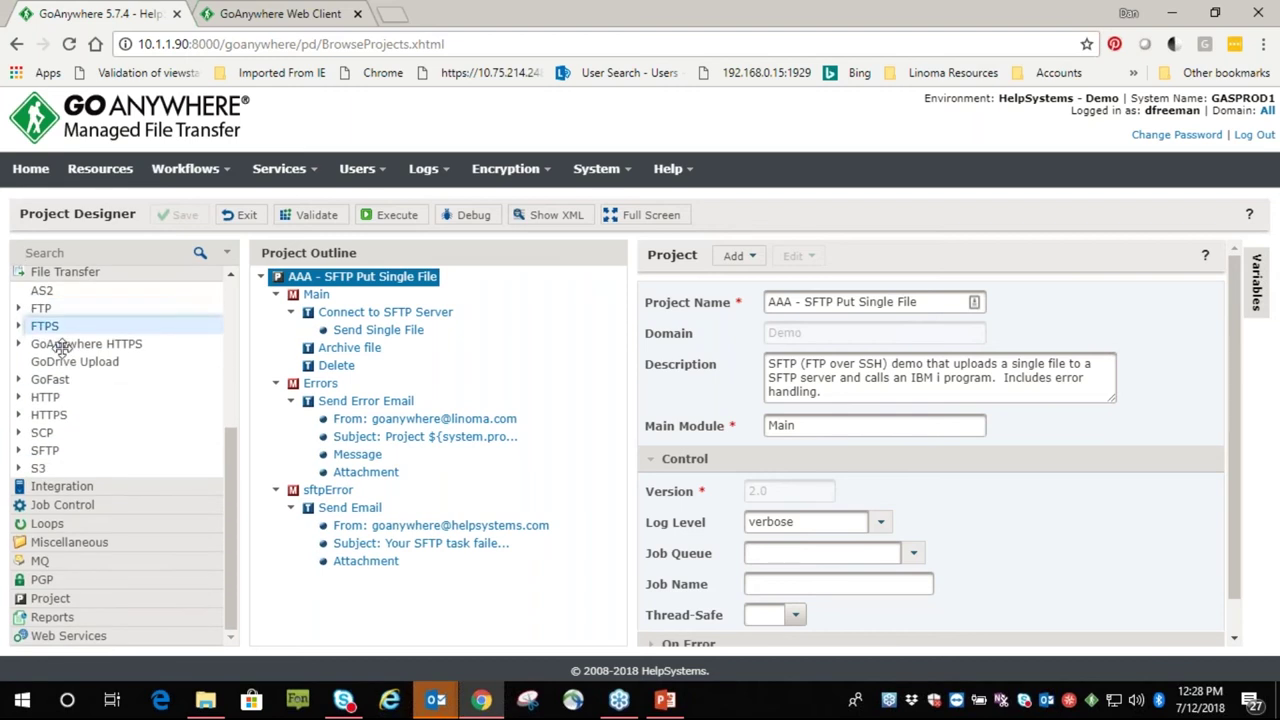
{"action": "left_click", "coordinate": [22, 451]}
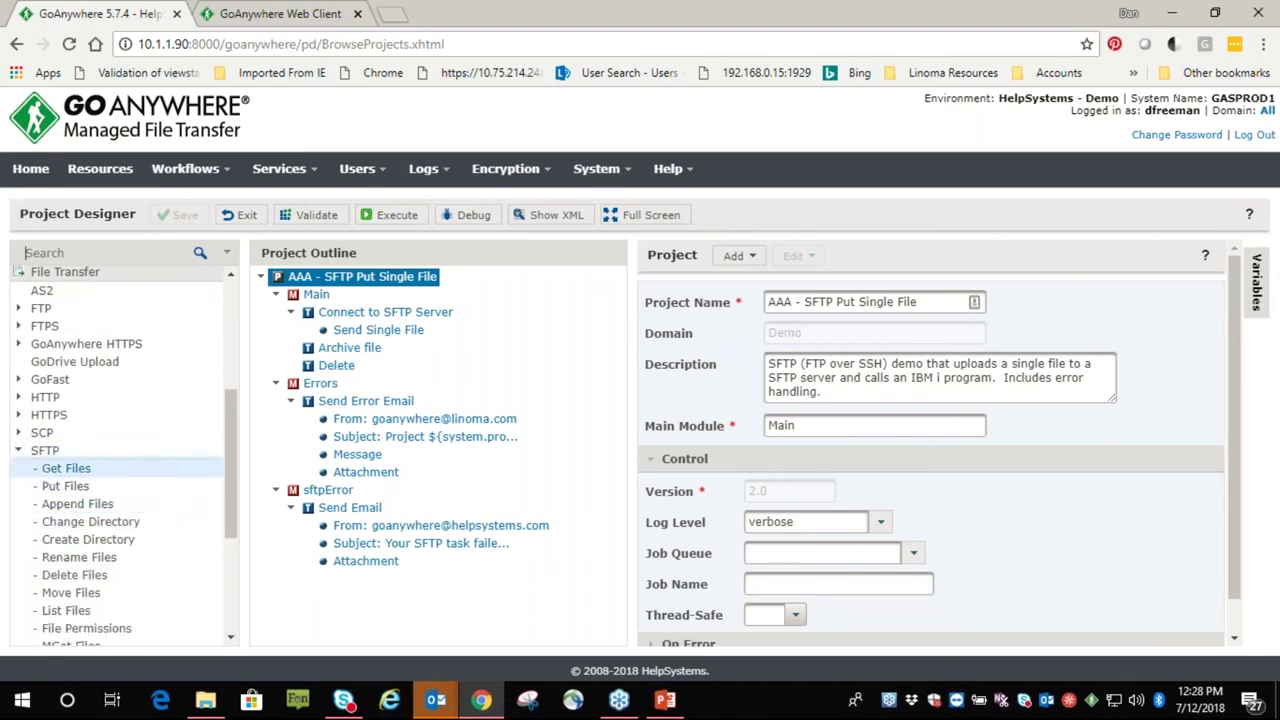
{"action": "left_click", "coordinate": [20, 451]}
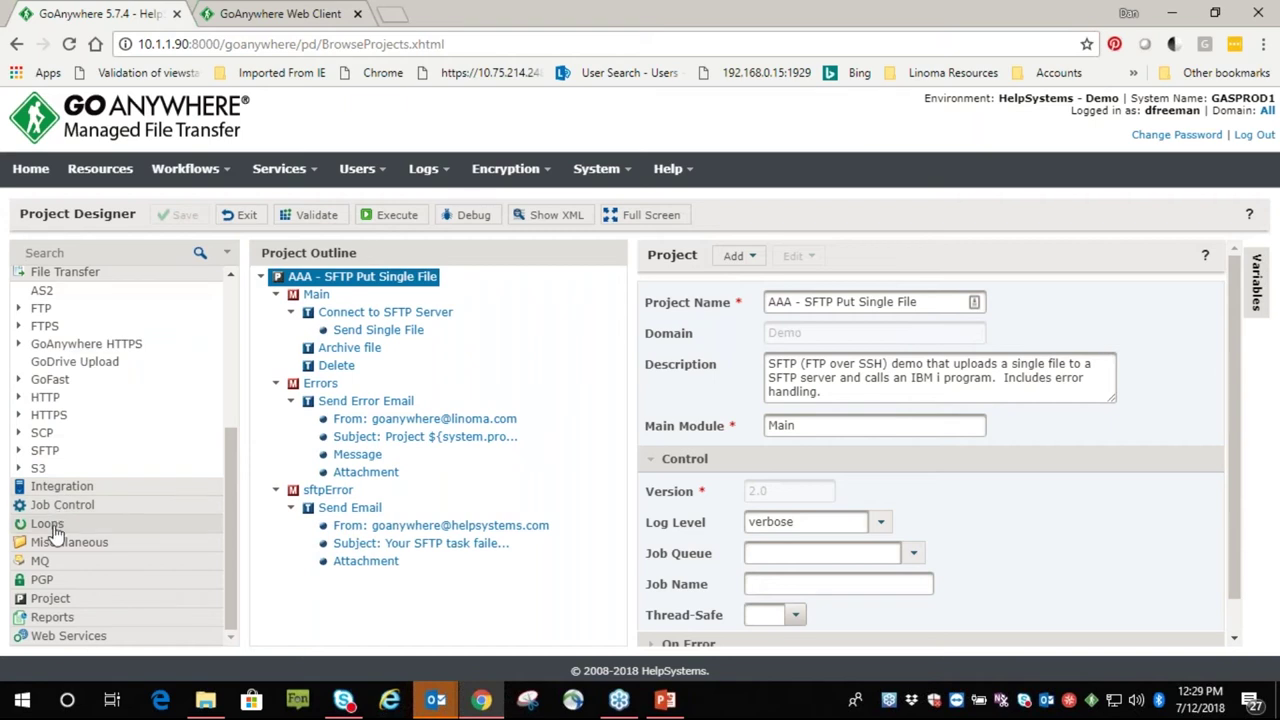
{"action": "scroll", "coordinate": [55, 535], "scroll_direction": "up", "scroll_amount": 5}
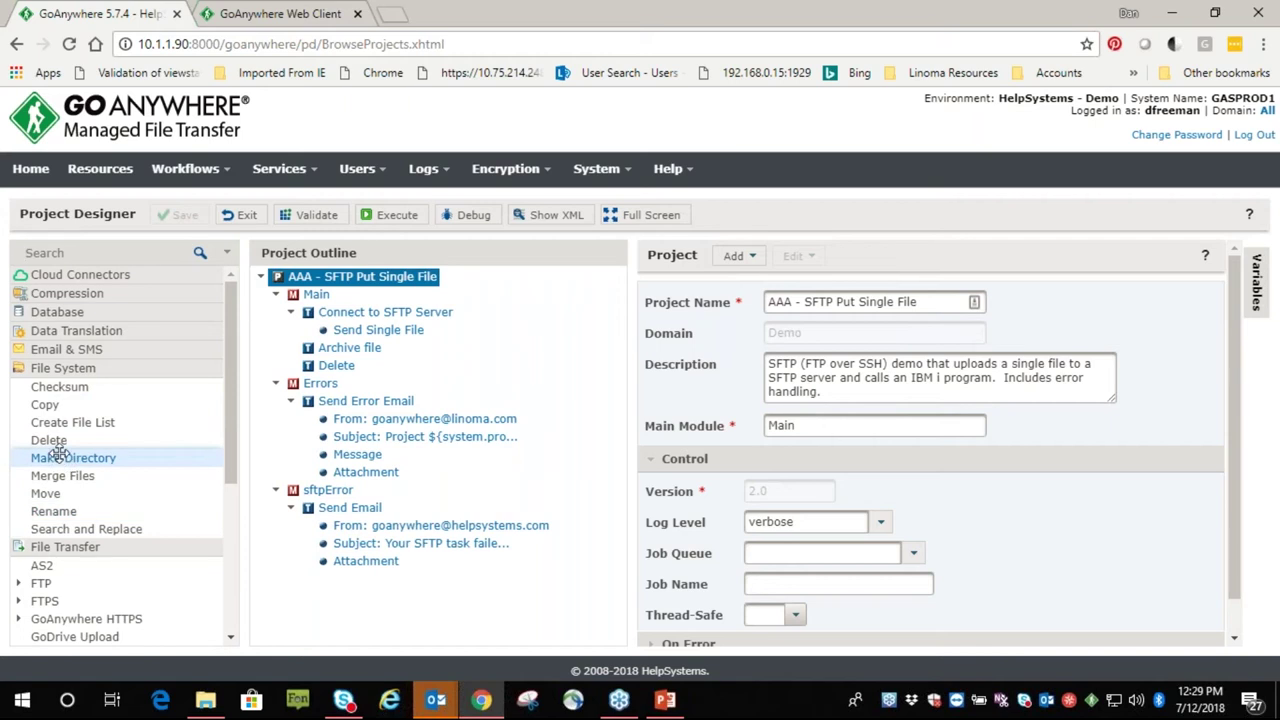
{"action": "mouse_move", "coordinate": [50, 440]}
{"action": "left_mouse_down"}
{"action": "mouse_move", "coordinate": [194, 420]}
{"action": "mouse_move", "coordinate": [303, 383]}
{"action": "mouse_move", "coordinate": [337, 327]}
{"action": "mouse_move", "coordinate": [343, 358]}
{"action": "mouse_move", "coordinate": [74, 437]}
{"action": "left_mouse_up"}
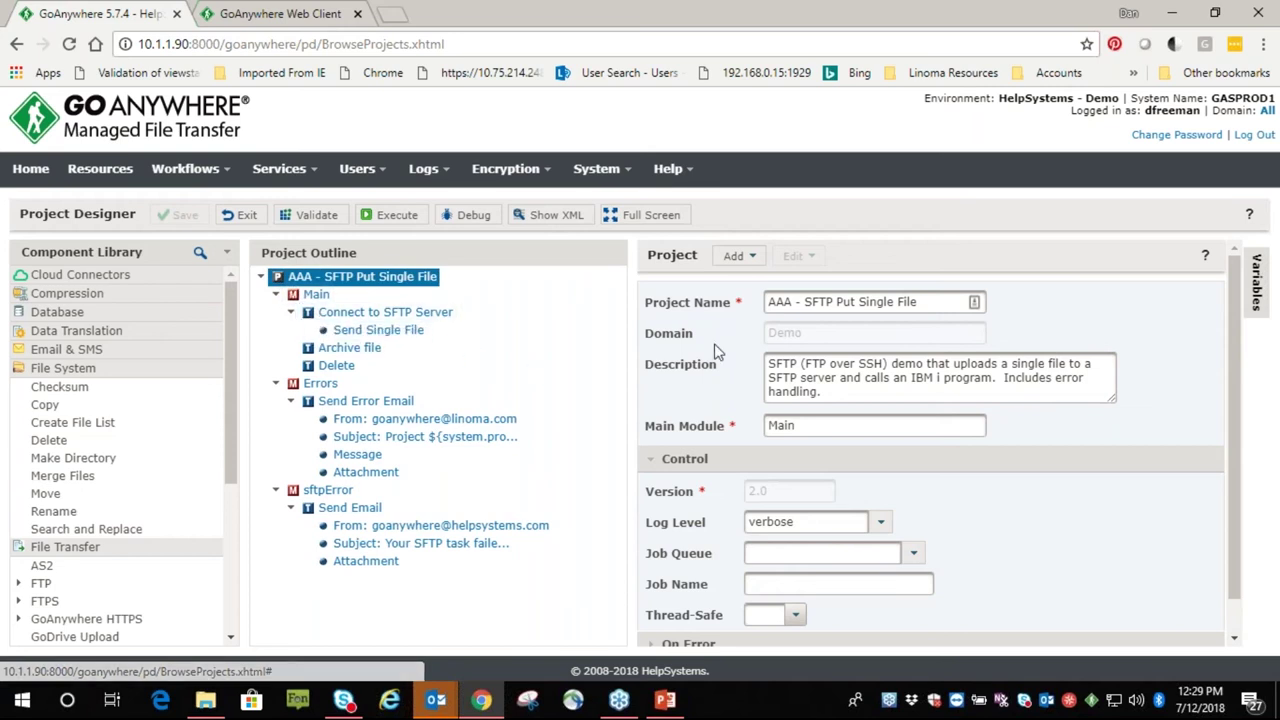
Review Send Single File's /vmlinuz.csv source and dated /incoming/orders destination paths
{"action": "left_click", "coordinate": [378, 330]}
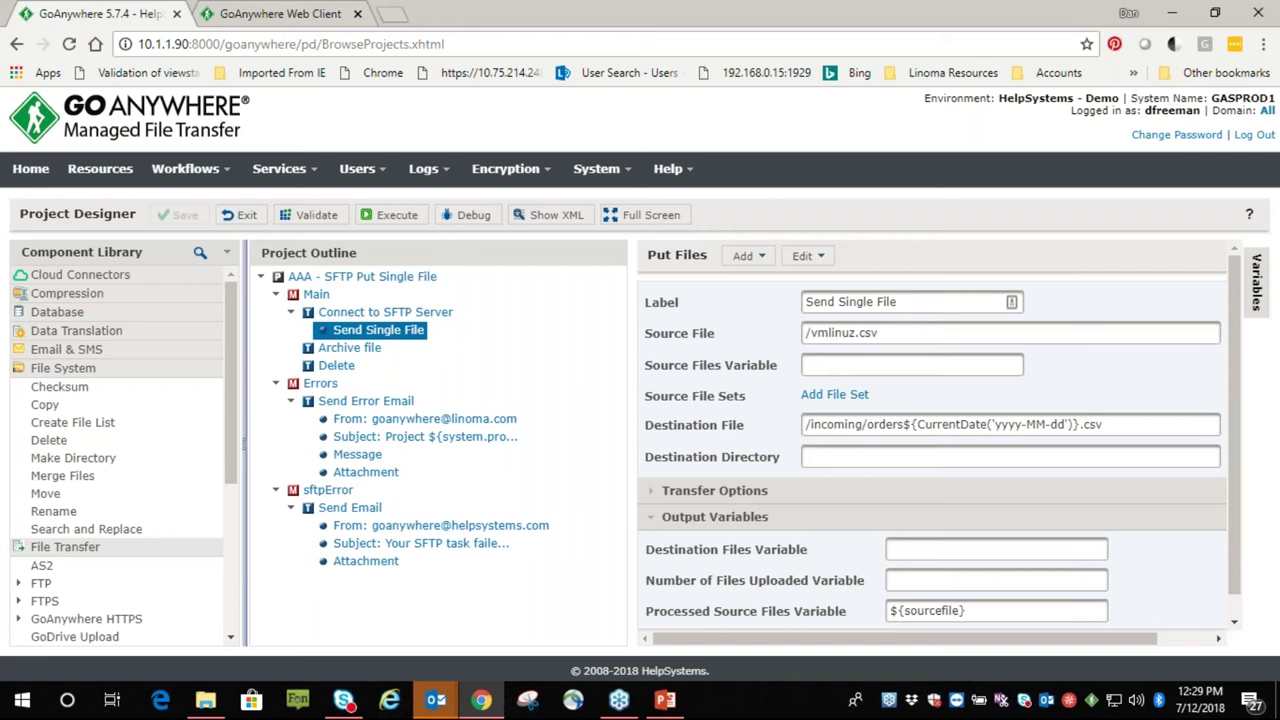
{"action": "left_click", "coordinate": [228, 253]}
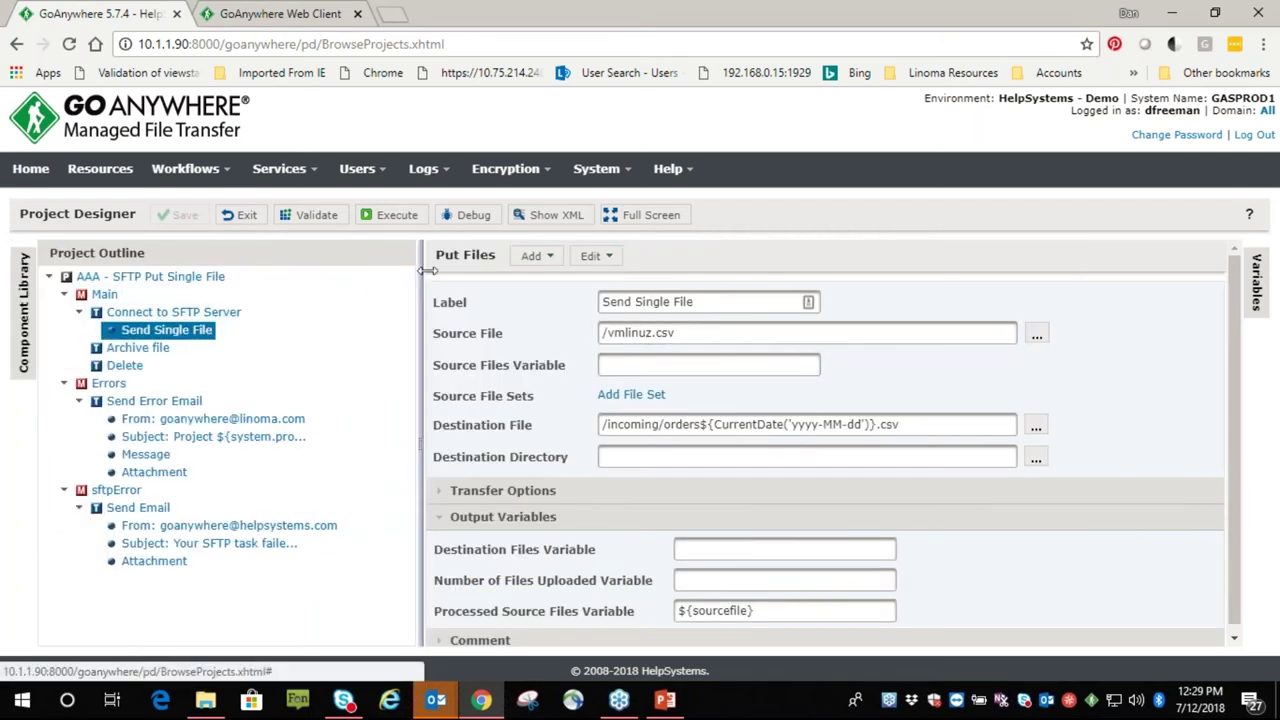
{"action": "left_click_drag", "start_coordinate": [686, 333], "coordinate": [575, 337]}
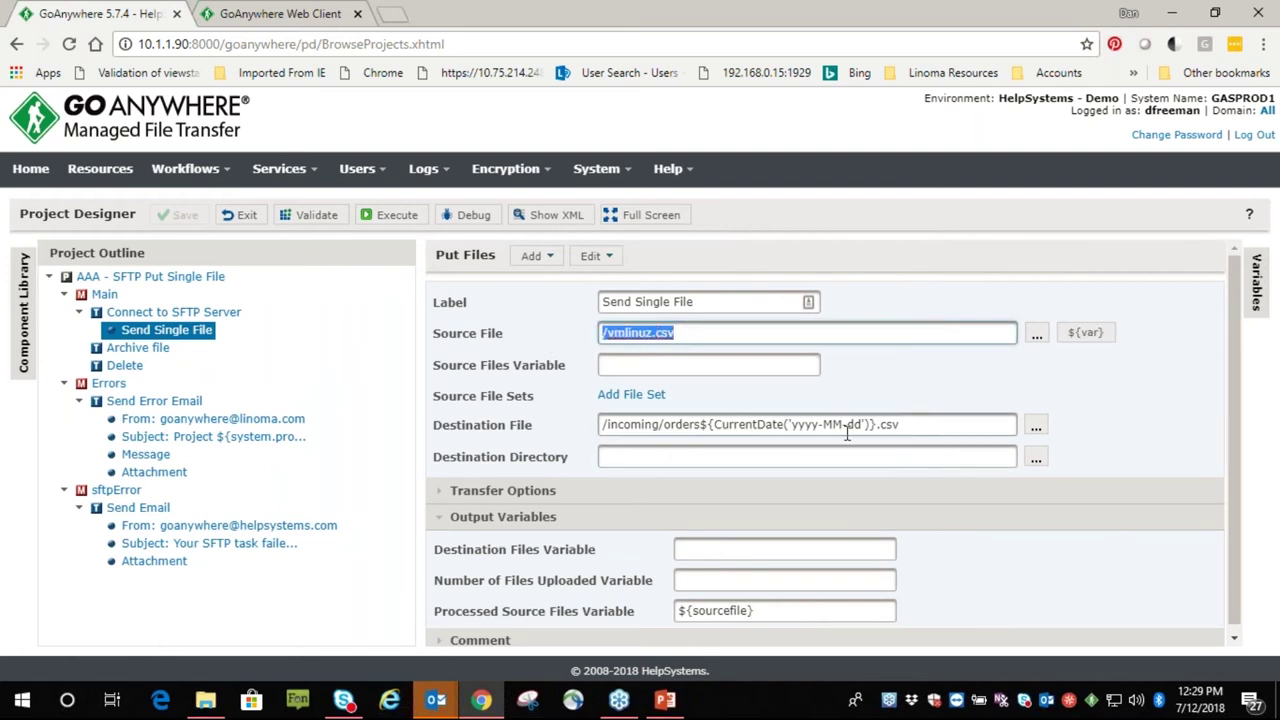
{"action": "left_click", "coordinate": [795, 367]}
{"action": "left_click_drag", "start_coordinate": [898, 421], "coordinate": [560, 450]}
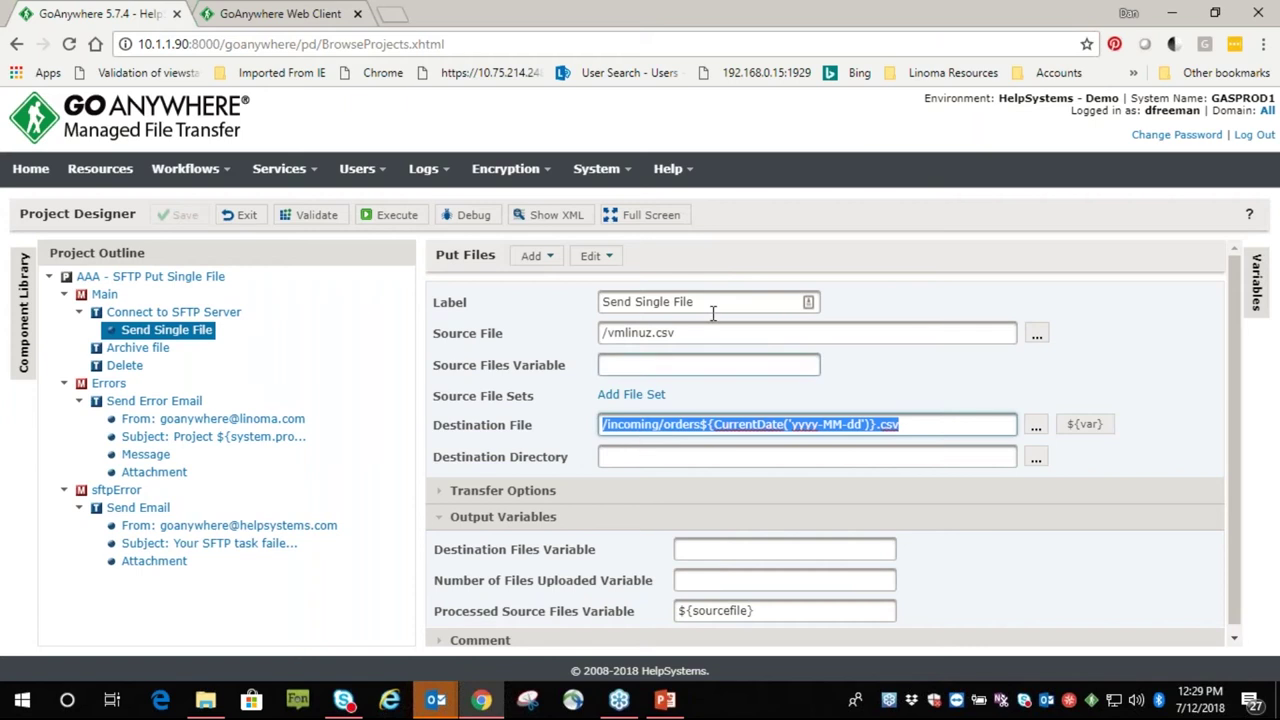
Show the project's available variables list, then restore the component library panel
{"action": "left_click", "coordinate": [198, 340]}
{"action": "left_click", "coordinate": [1256, 283]}
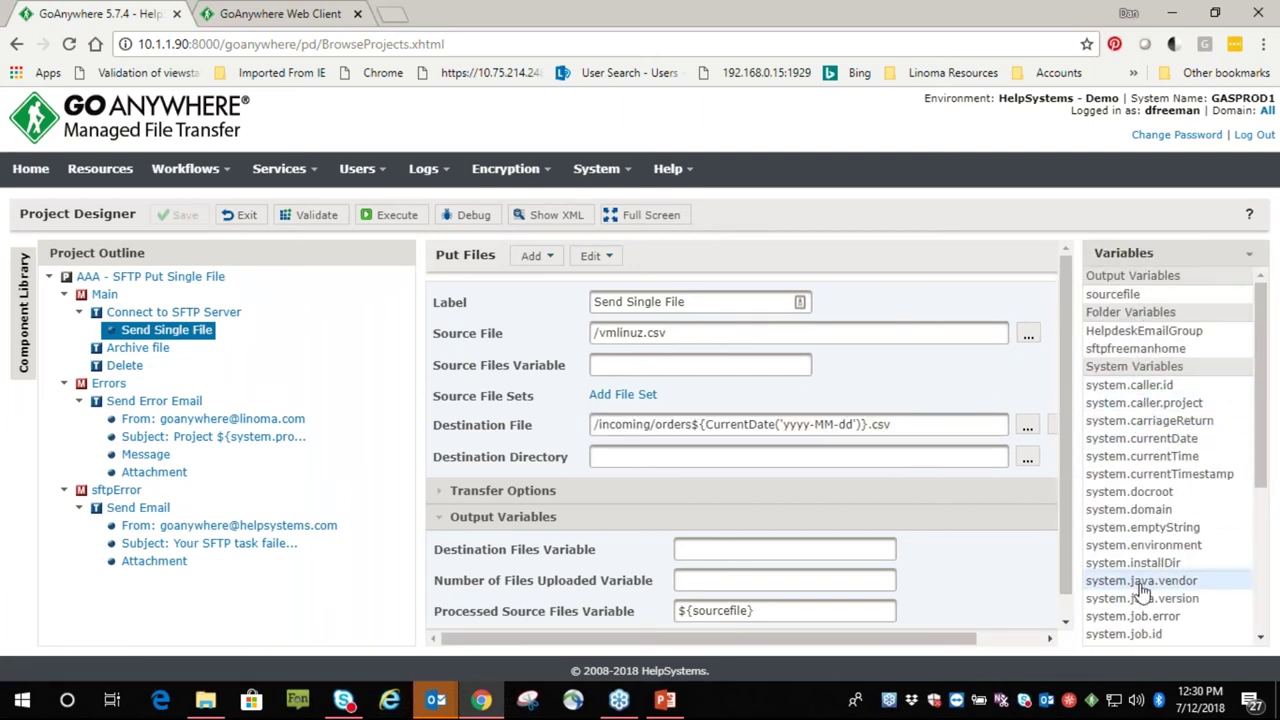
{"action": "scroll", "coordinate": [1185, 575], "scroll_direction": "down", "scroll_amount": 3}
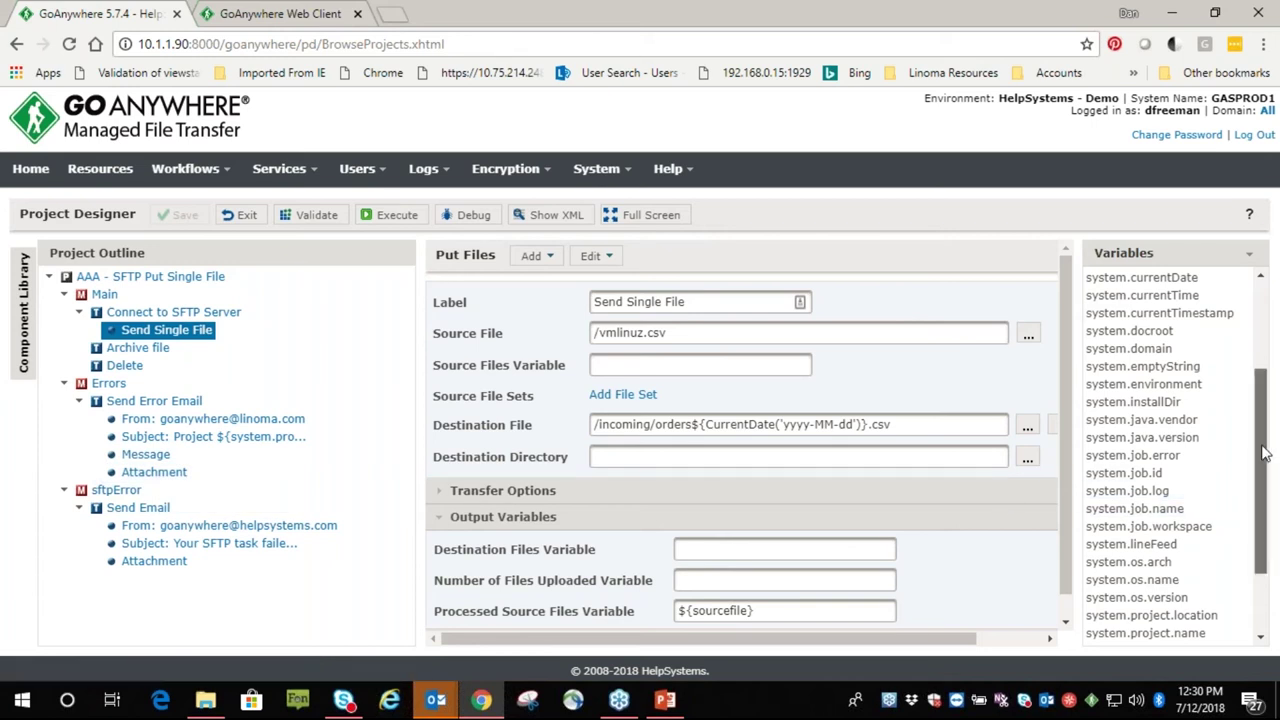
{"action": "left_click_drag", "start_coordinate": [1262, 465], "coordinate": [1218, 328]}
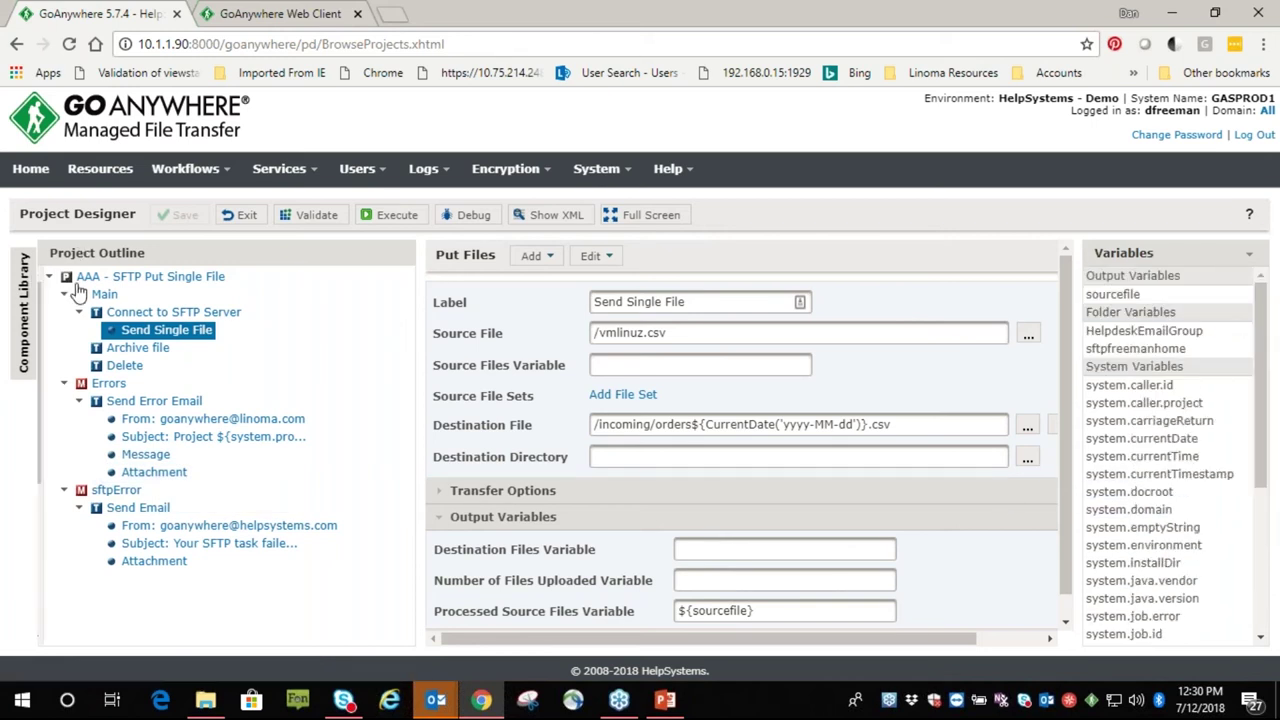
{"action": "left_click", "coordinate": [26, 300]}
Browse the project root, Main and Connect to SFTP Server settings, then load Send Single File
{"action": "left_click", "coordinate": [1250, 258]}
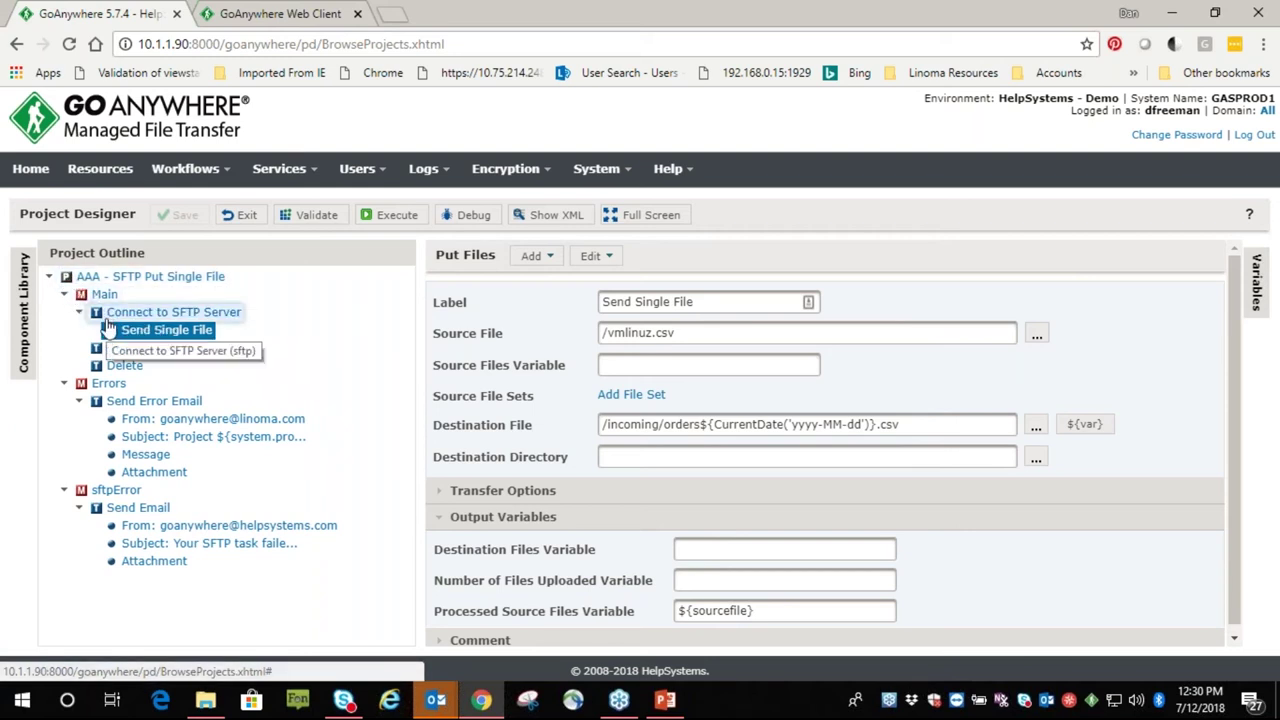
{"action": "left_click", "coordinate": [100, 277]}
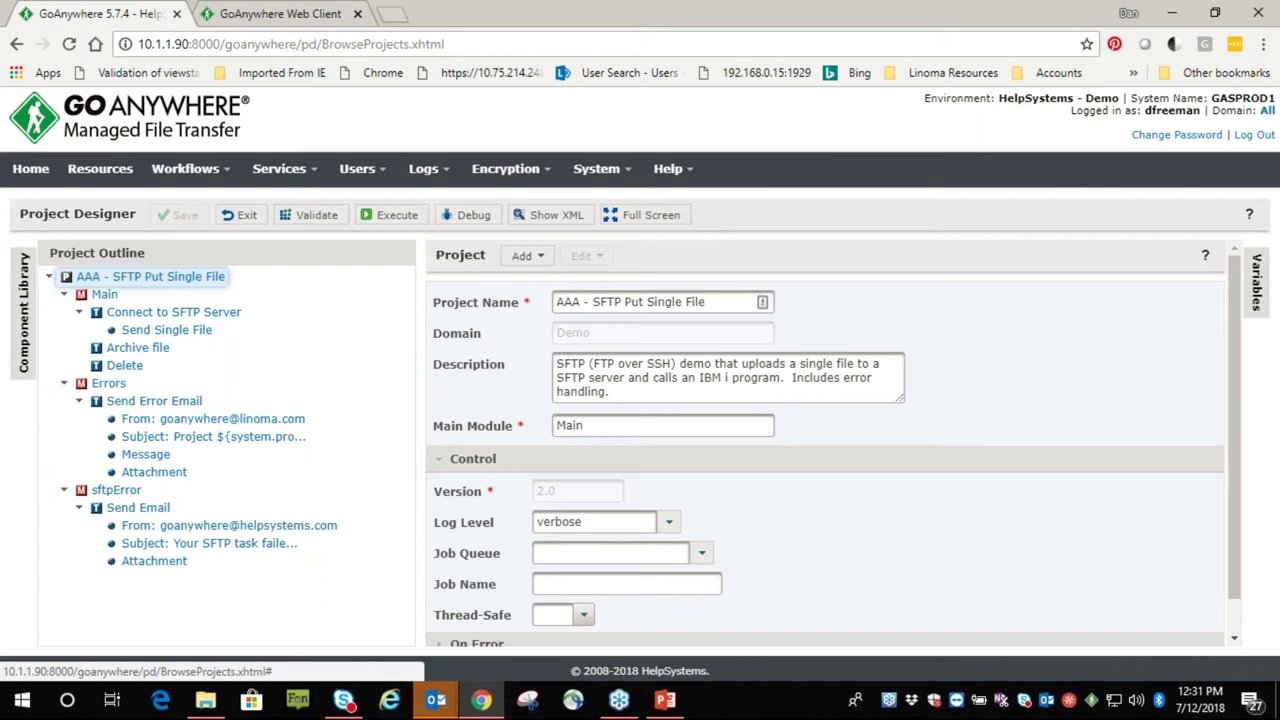
{"action": "left_click", "coordinate": [101, 280]}
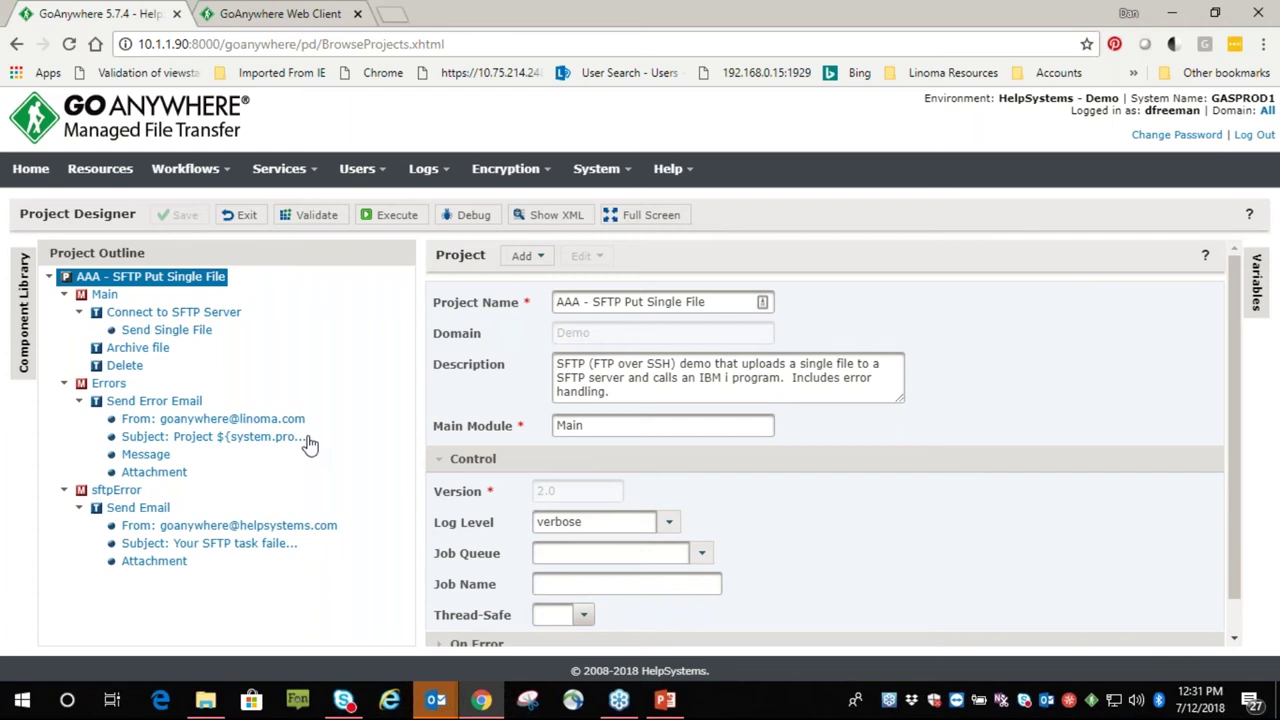
{"action": "left_click", "coordinate": [104, 295]}
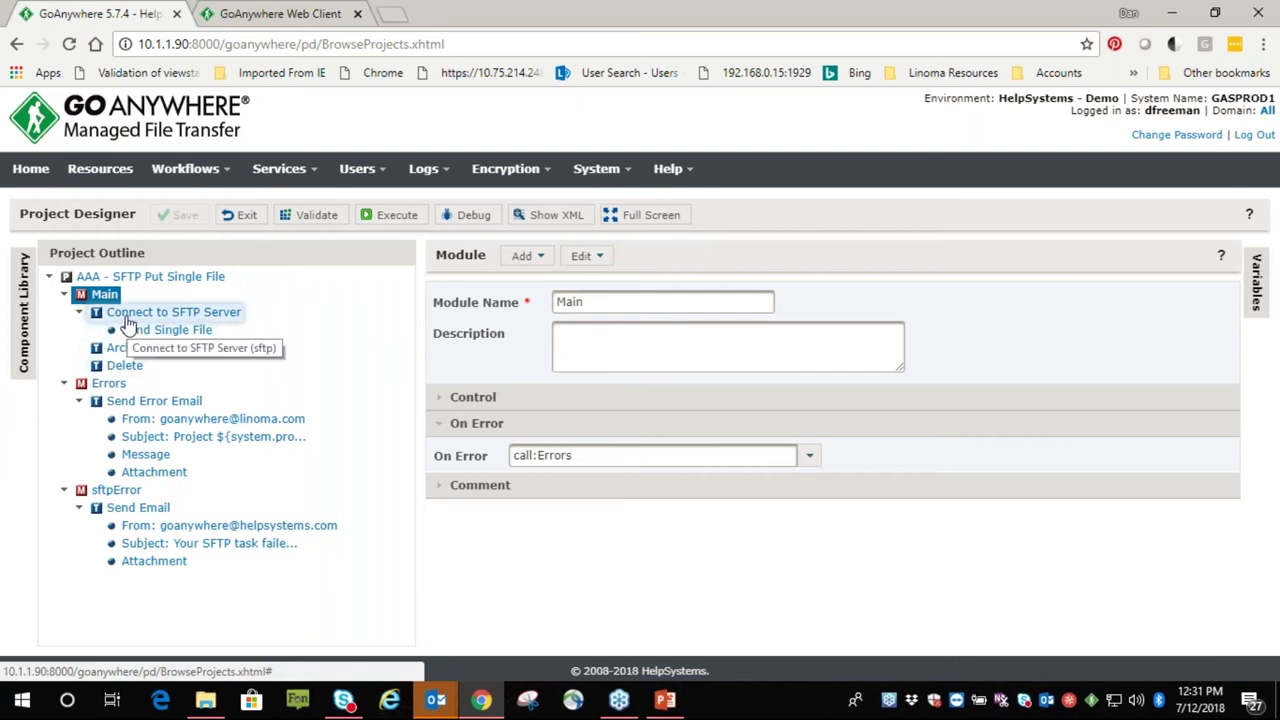
{"action": "left_click", "coordinate": [120, 316]}
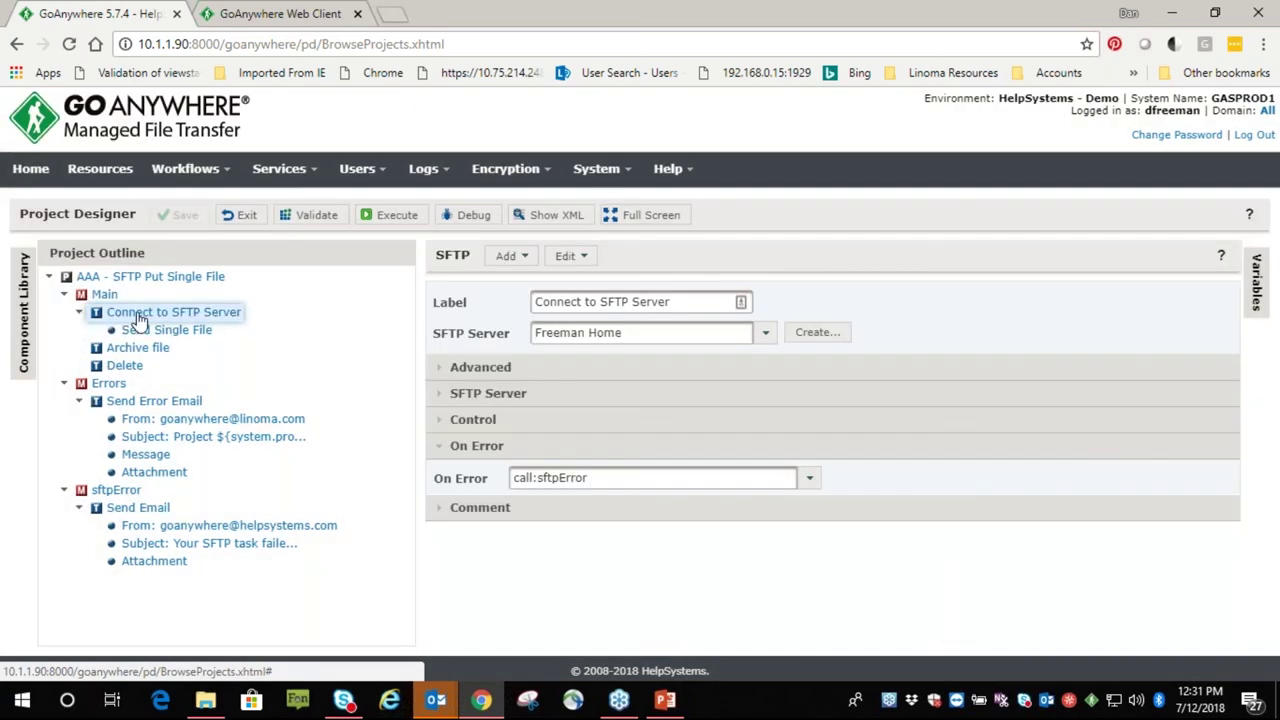
{"action": "left_click", "coordinate": [135, 316]}
{"action": "left_click", "coordinate": [765, 333]}
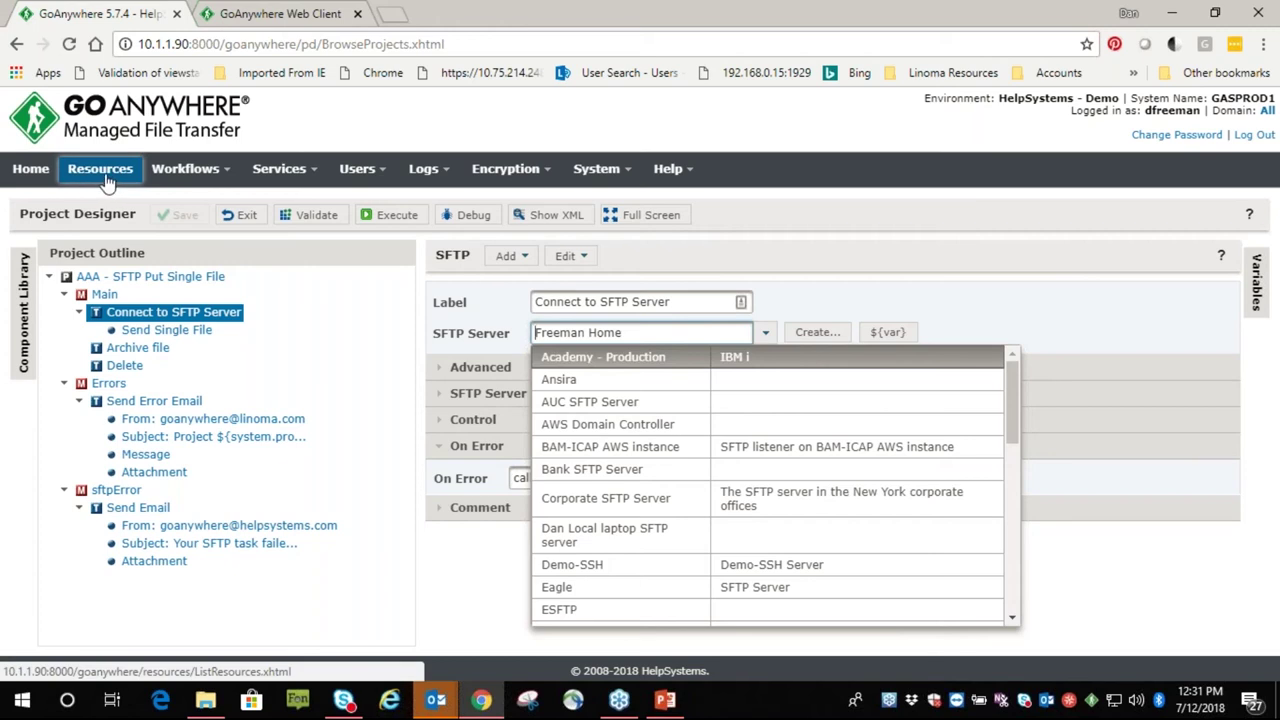
{"action": "left_click", "coordinate": [166, 331]}
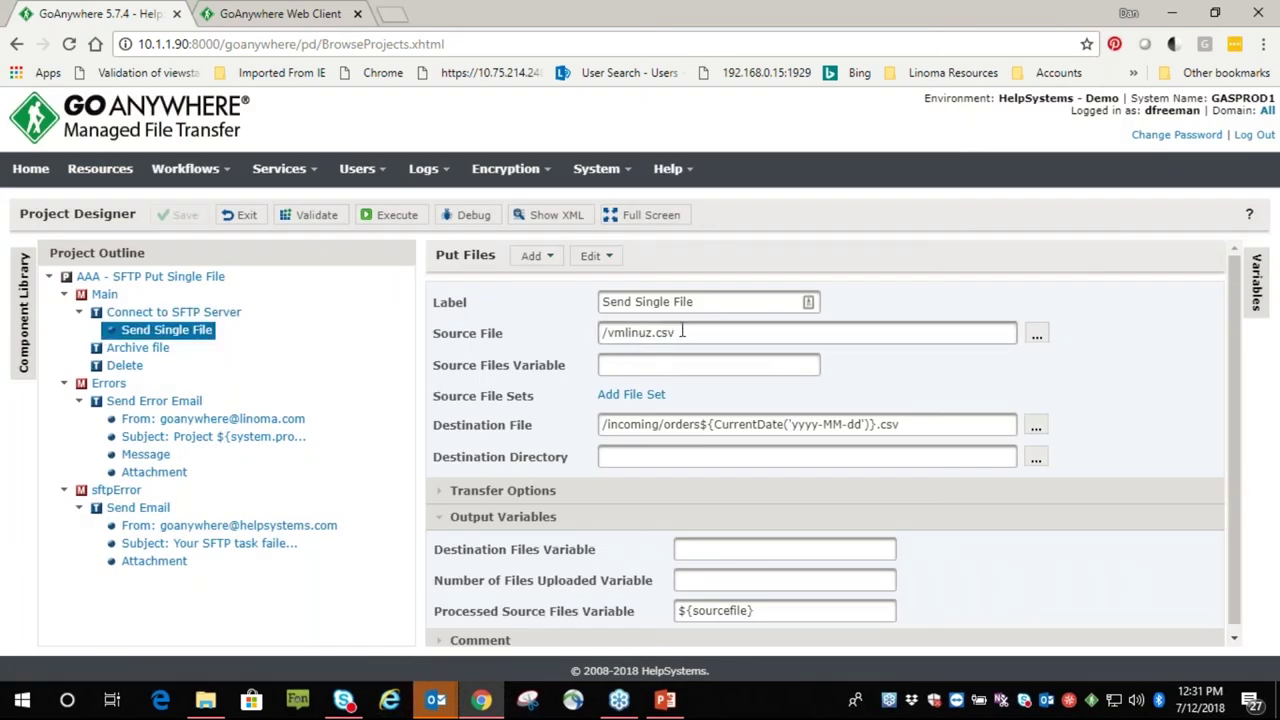
Review the source and /incoming/orders destination paths, then launch the Destination File Expression Wizard
{"action": "left_click_drag", "start_coordinate": [682, 332], "coordinate": [329, 449]}
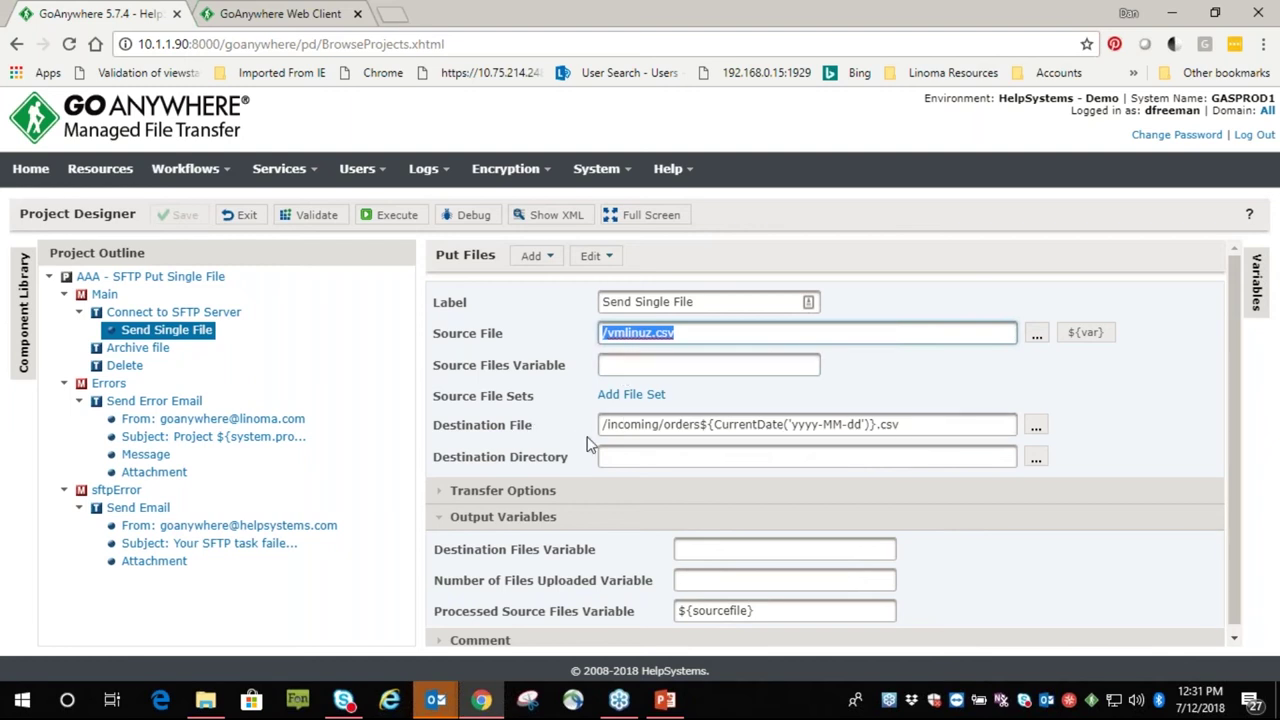
{"action": "left_click", "coordinate": [668, 424]}
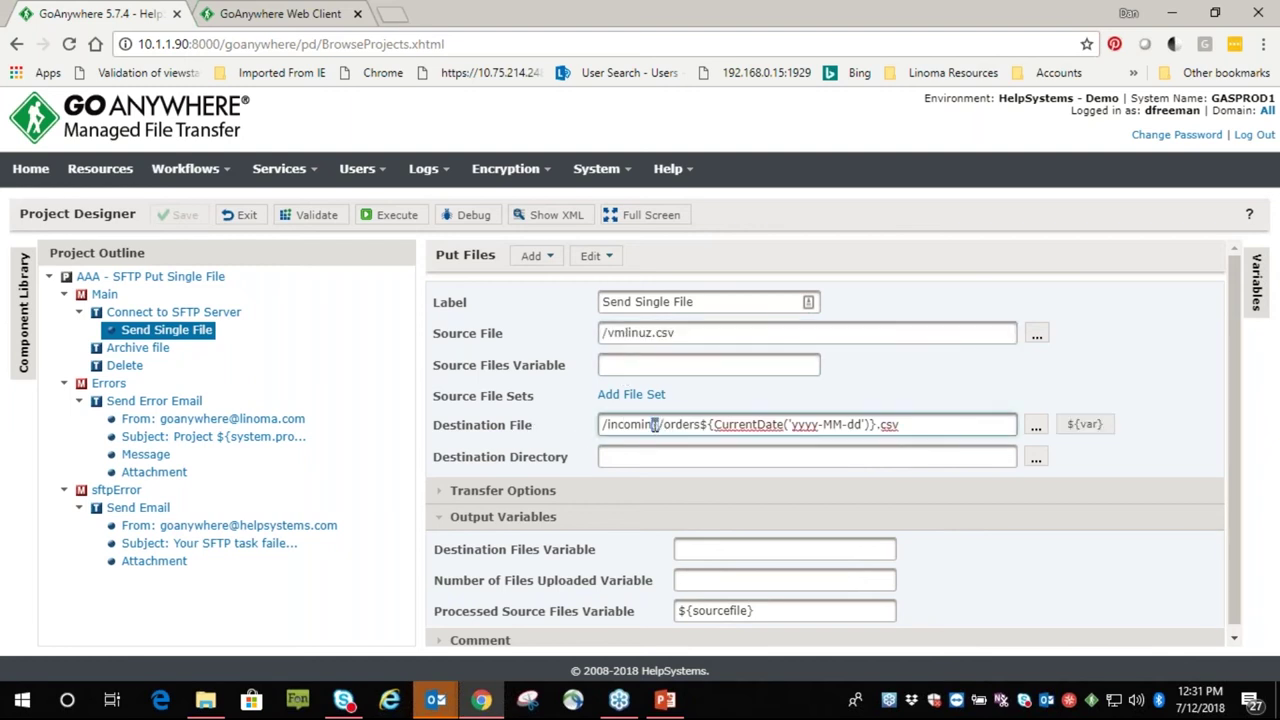
{"action": "left_click_drag", "start_coordinate": [658, 424], "coordinate": [876, 428]}
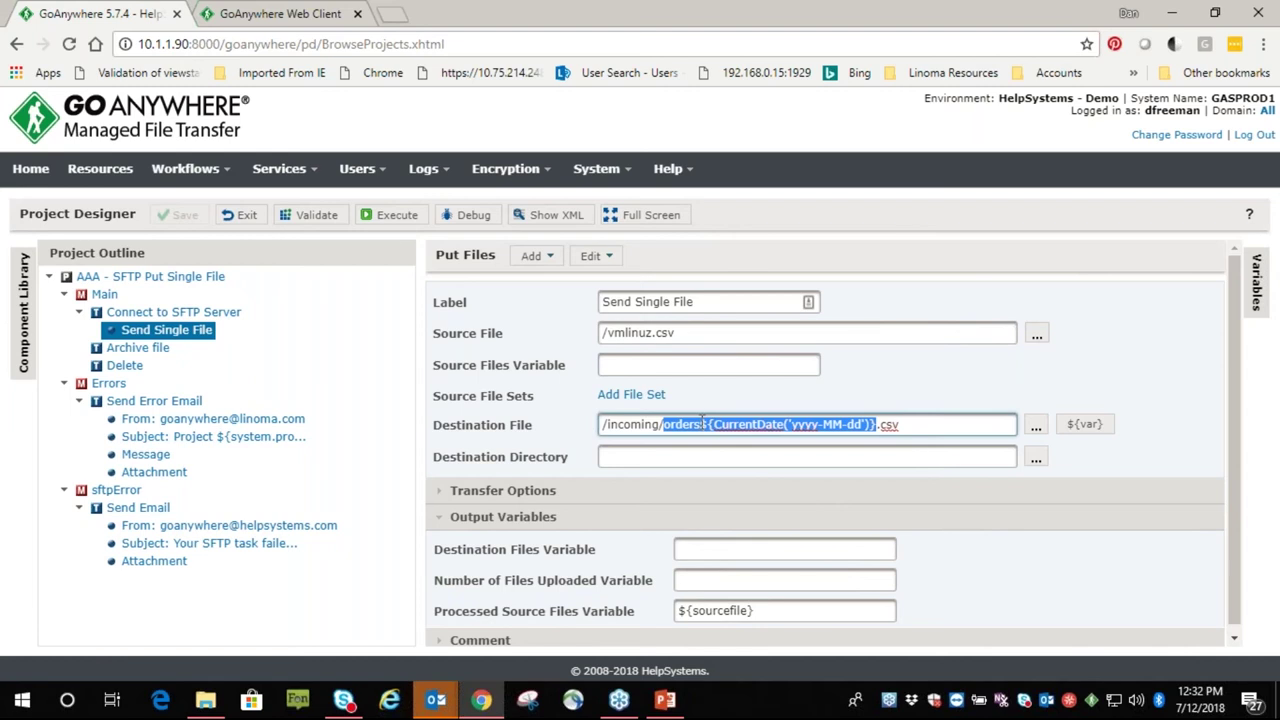
{"action": "left_click", "coordinate": [921, 425]}
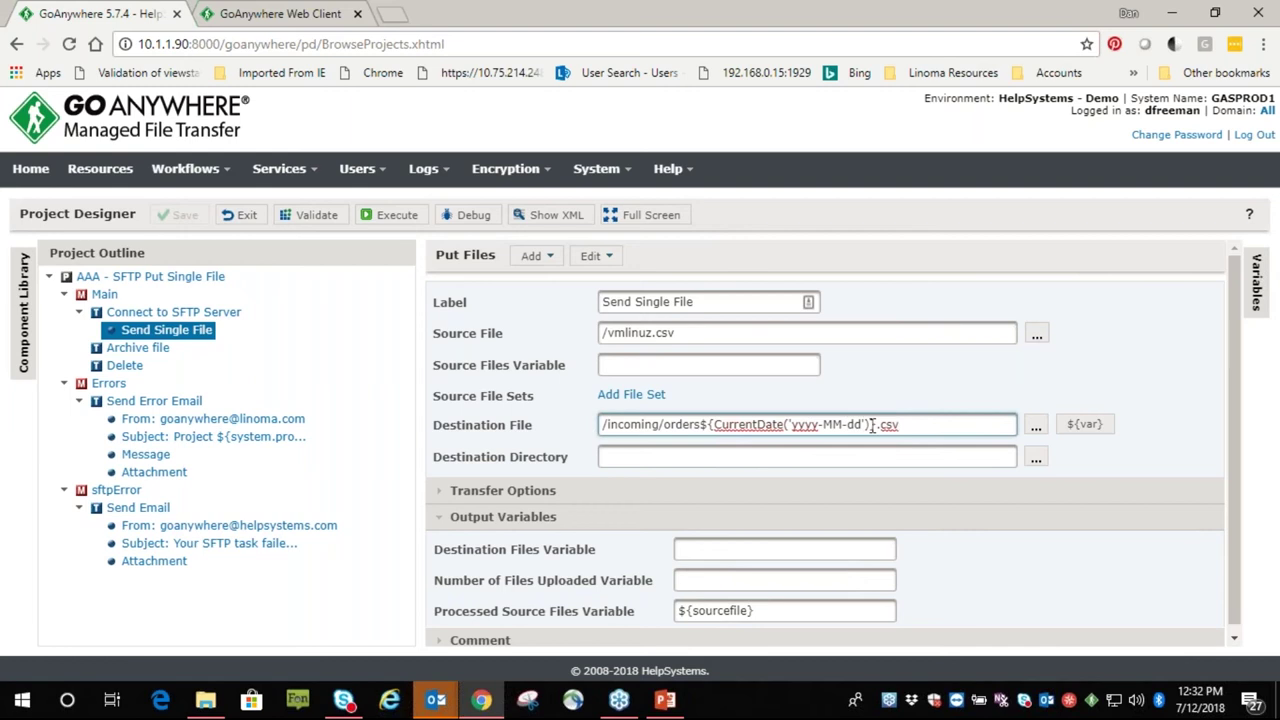
{"action": "left_click", "coordinate": [971, 455]}
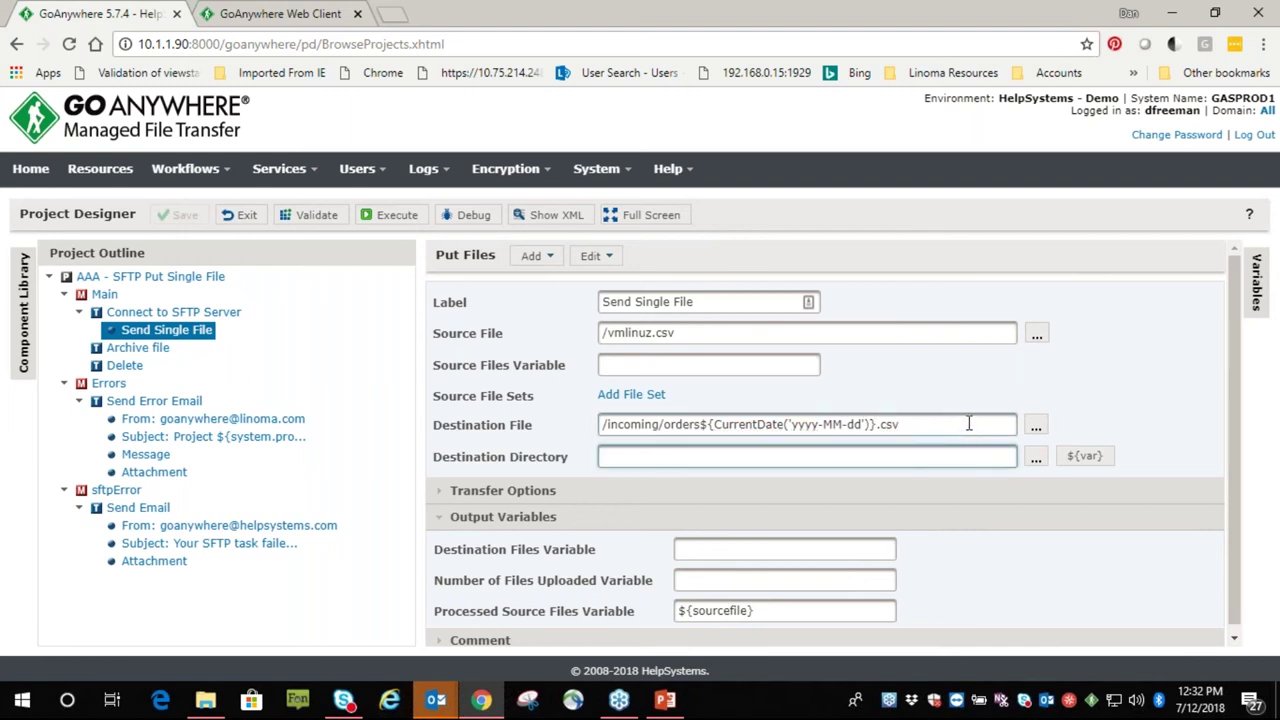
{"action": "left_click", "coordinate": [969, 424]}
{"action": "left_click", "coordinate": [977, 452]}
{"action": "left_click", "coordinate": [977, 426]}
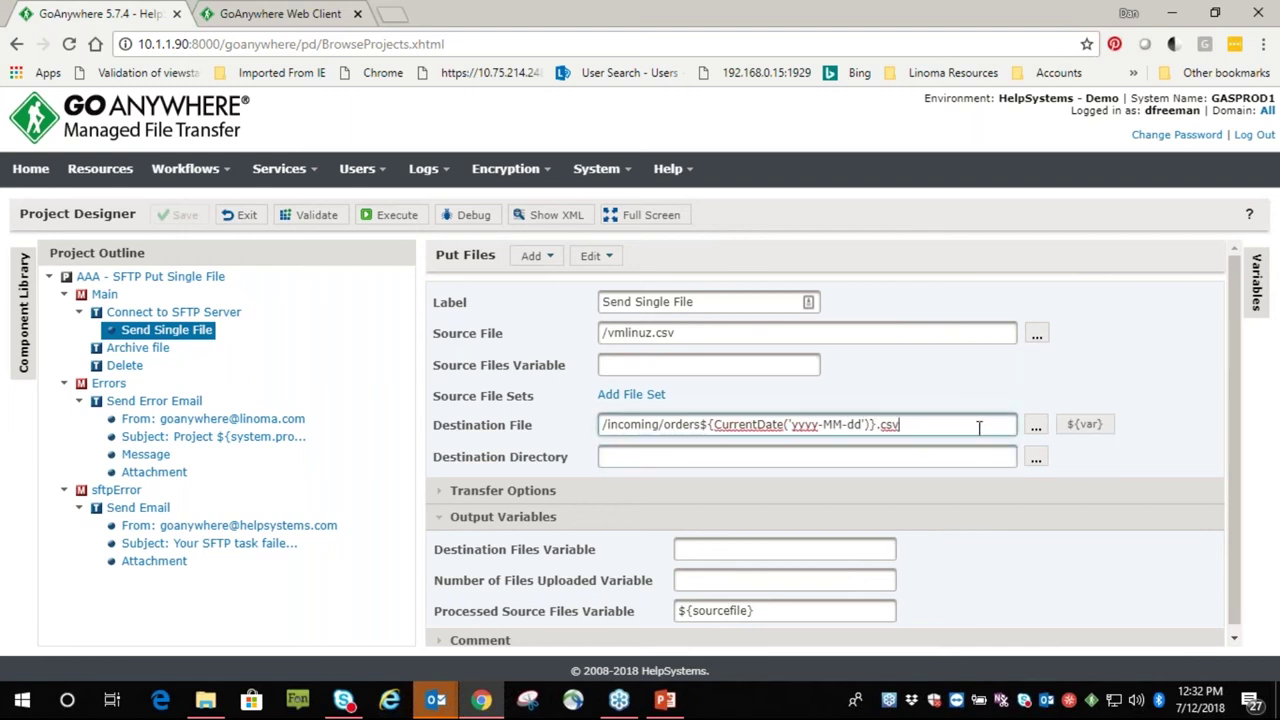
{"action": "left_click", "coordinate": [1084, 425]}
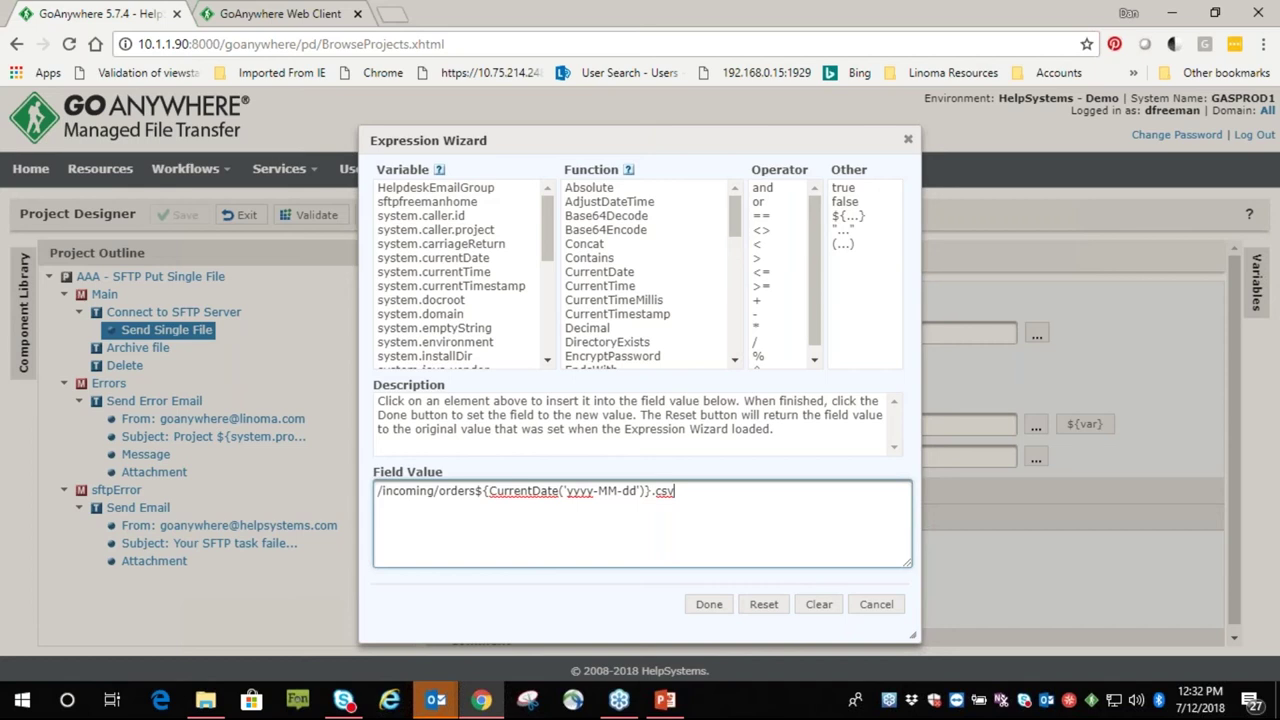
Read the CurrentDate example in the Expression Wizard and cancel without changes
{"action": "mouse_move", "coordinate": [601, 280]}
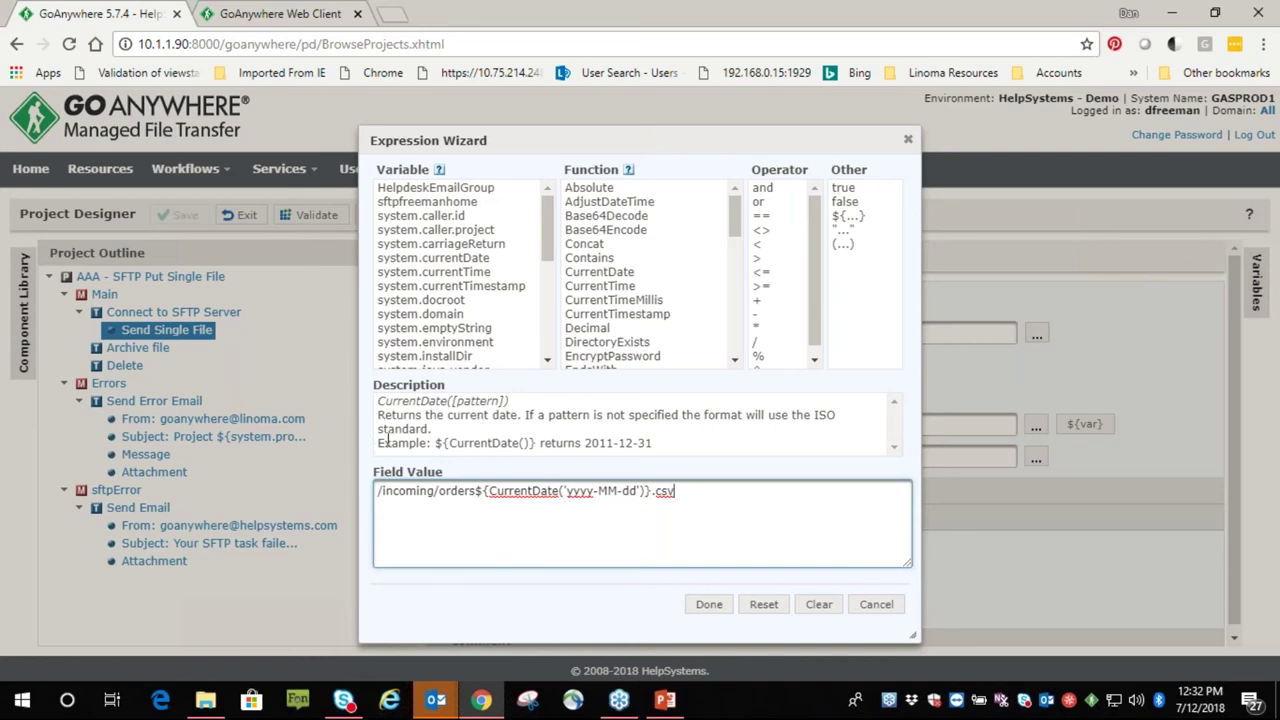
{"action": "left_click_drag", "start_coordinate": [390, 442], "coordinate": [446, 432]}
{"action": "left_click_drag", "start_coordinate": [645, 442], "coordinate": [650, 443]}
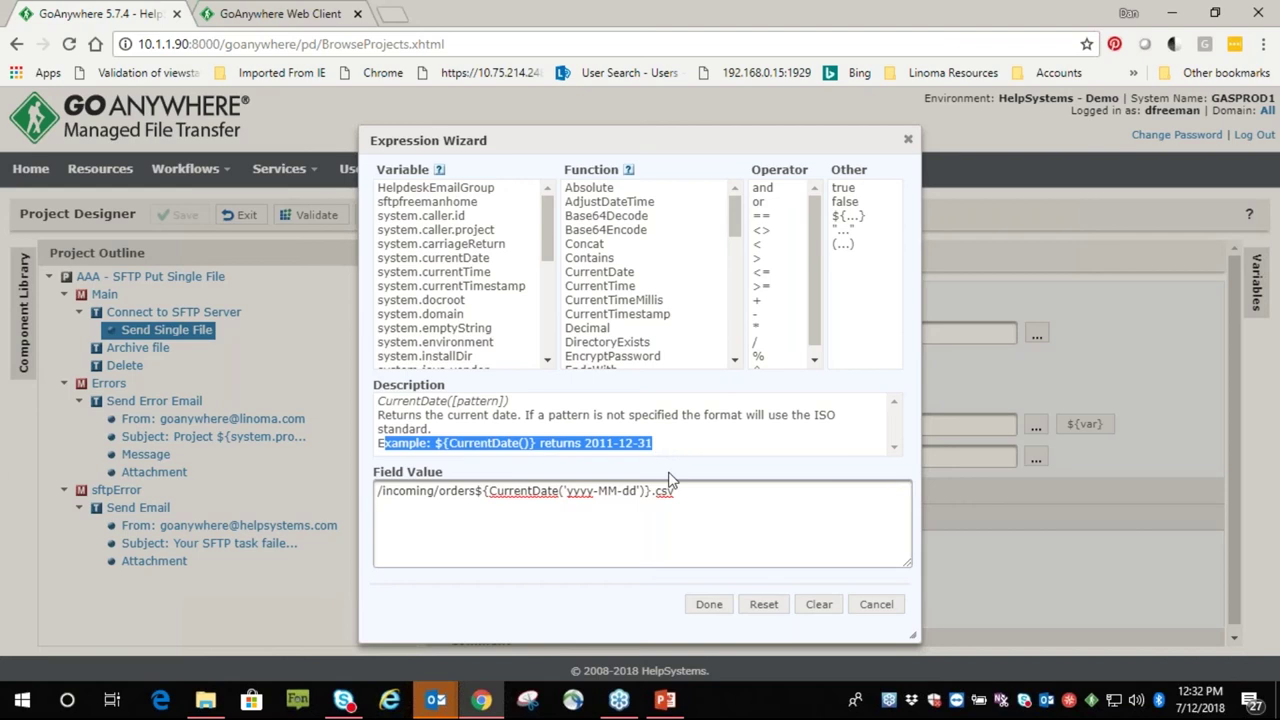
{"action": "left_click", "coordinate": [876, 604]}
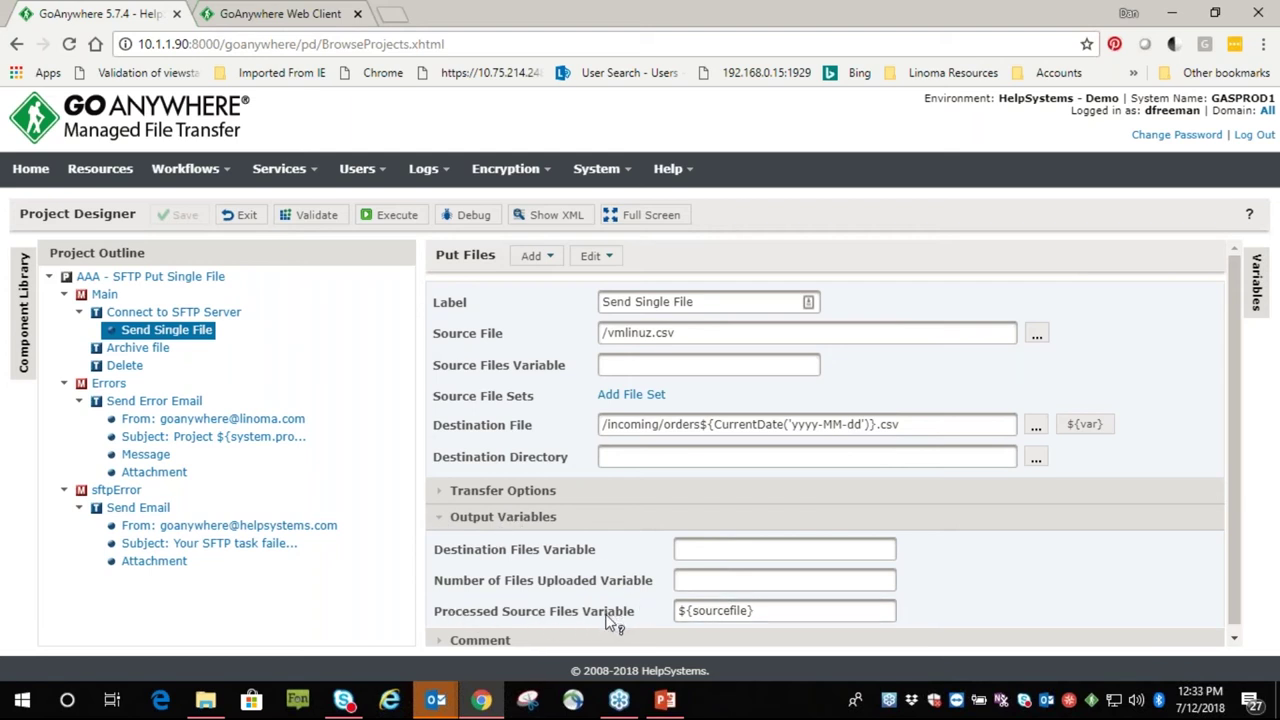
Rename the Processed Source Files Variable to processedfile
{"action": "left_click_drag", "start_coordinate": [676, 334], "coordinate": [447, 432]}
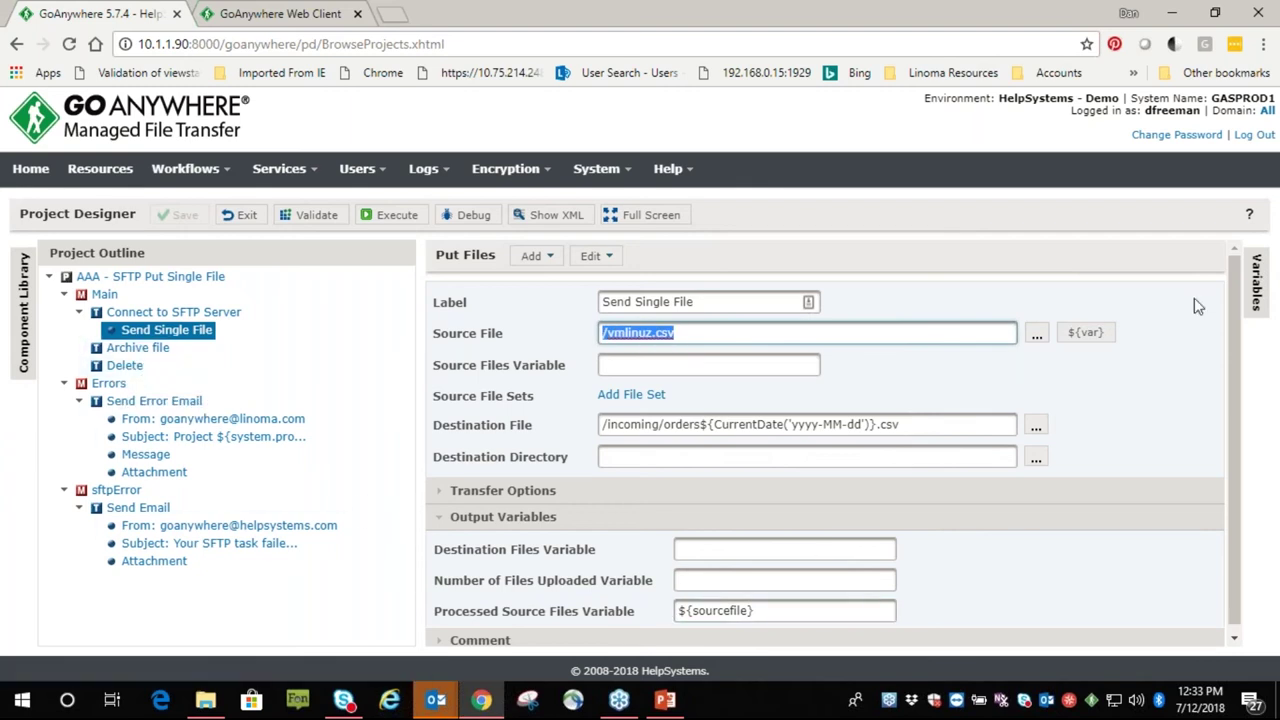
{"action": "left_click", "coordinate": [1256, 285]}
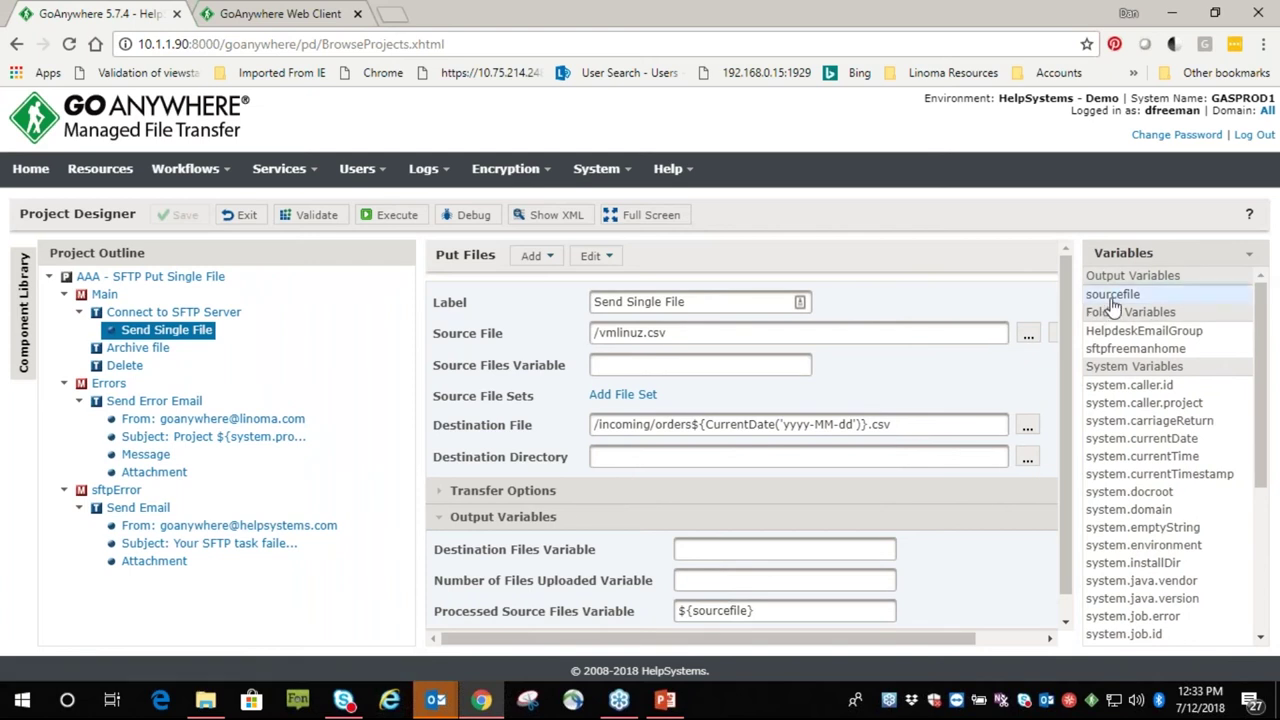
{"action": "left_click", "coordinate": [772, 610]}
{"action": "left_click_drag", "start_coordinate": [772, 610], "coordinate": [563, 619]}
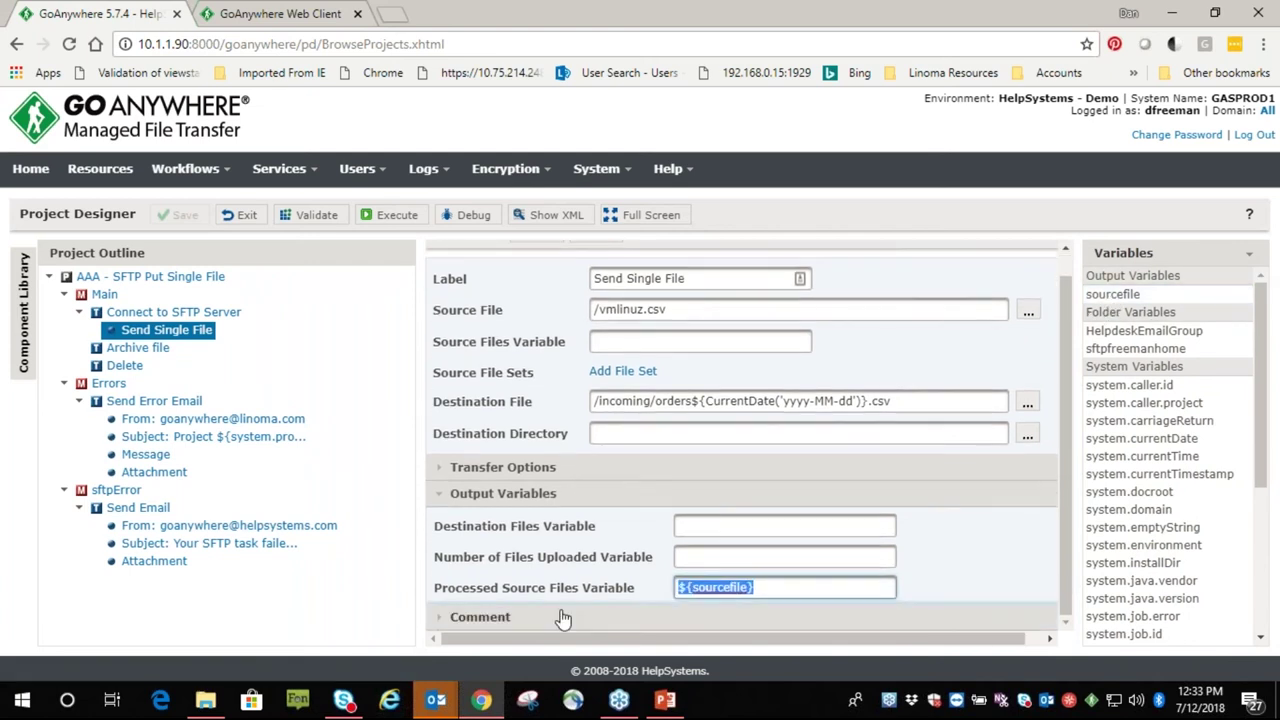
{"action": "type", "text": "p"}
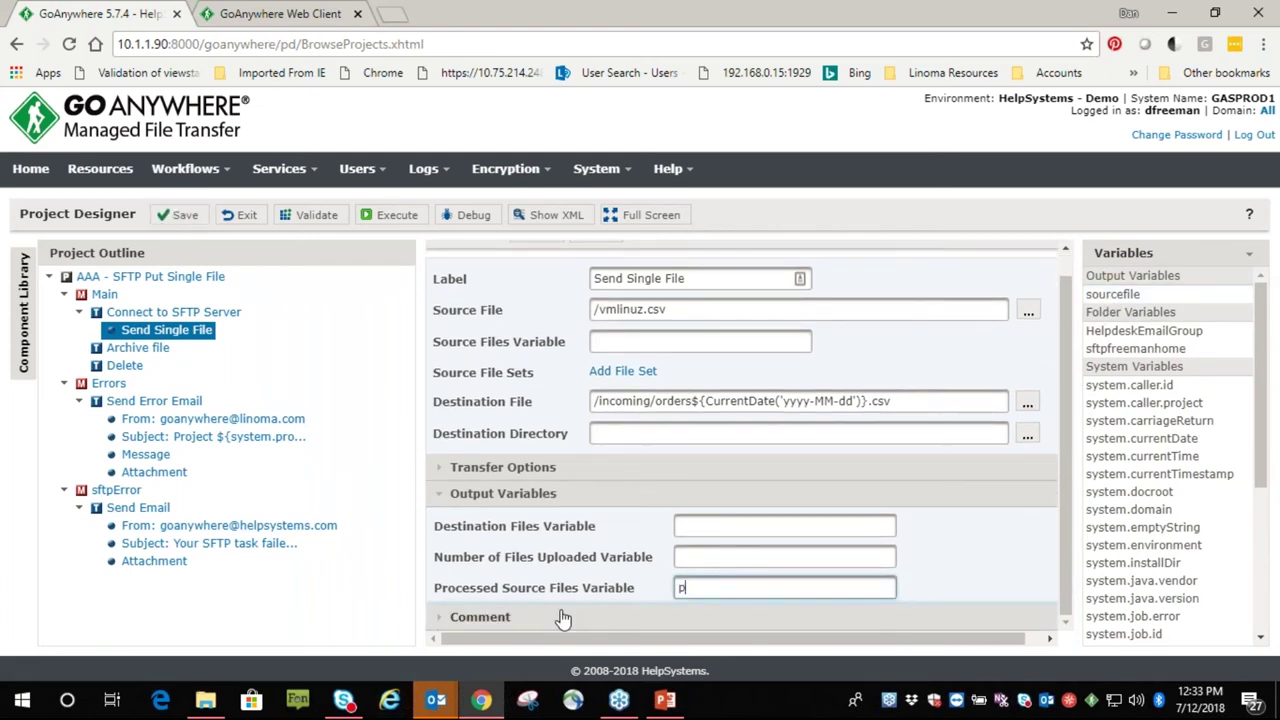
{"action": "type", "text": "rocessedfile"}
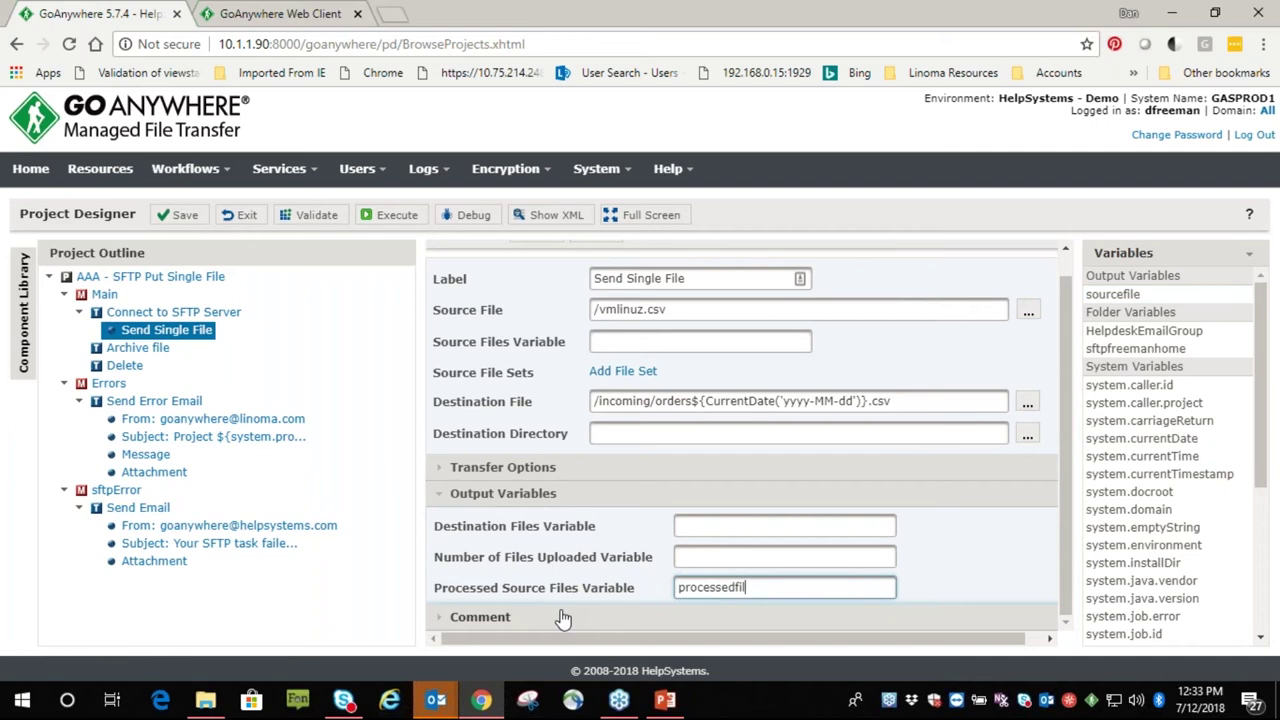
Replace the Archive file task's Source File with ${processedfile}
{"action": "left_click", "coordinate": [132, 348]}
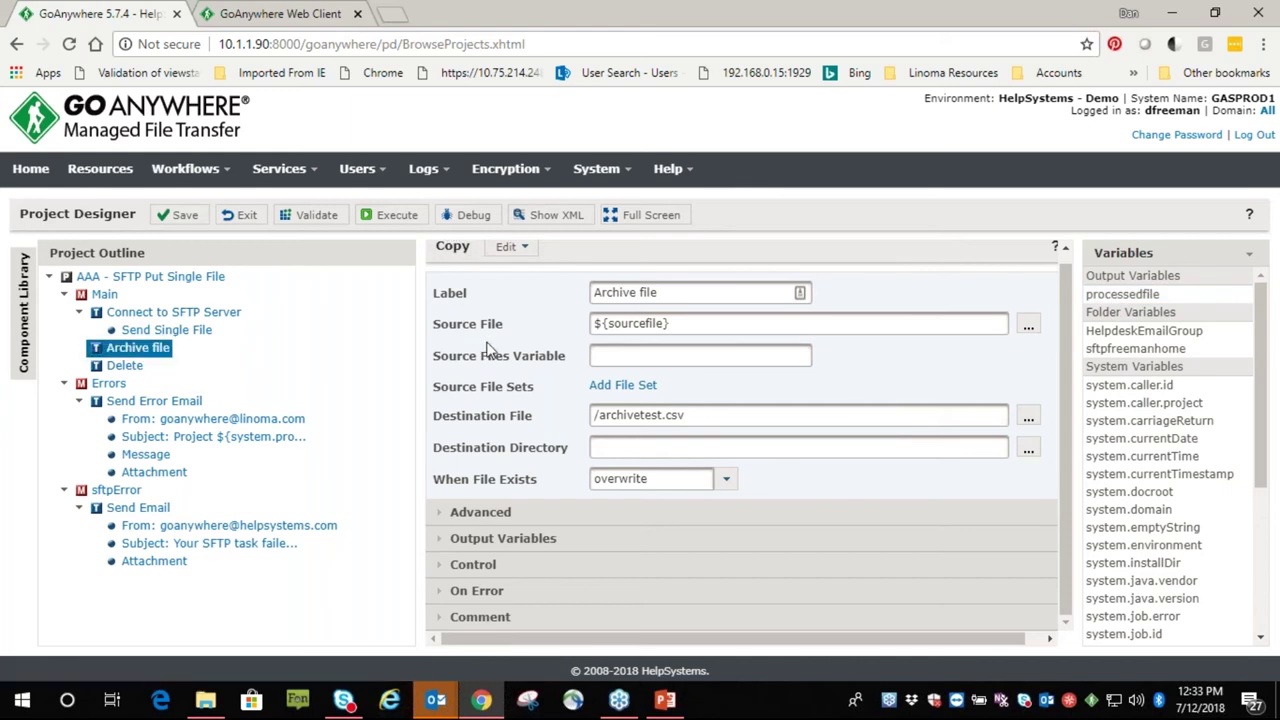
{"action": "left_click", "coordinate": [595, 336]}
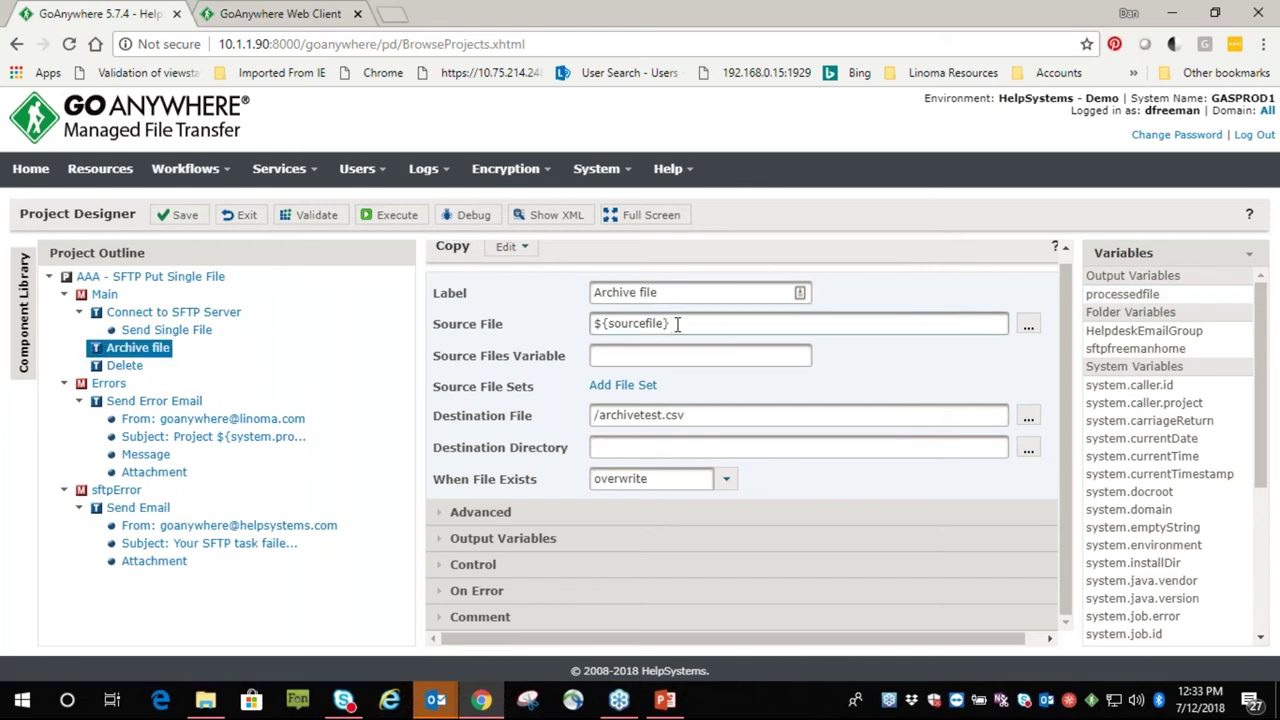
{"action": "left_click_drag", "start_coordinate": [678, 325], "coordinate": [535, 306]}
{"action": "key", "text": "Delete"}
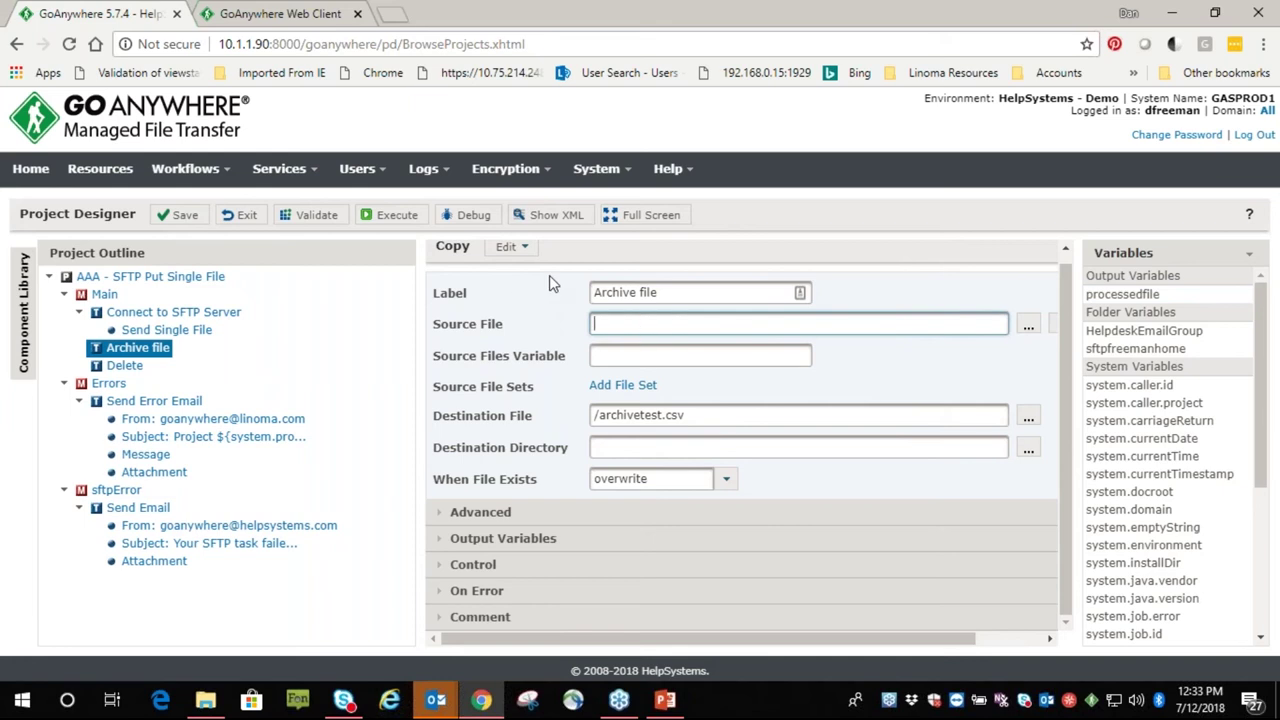
{"action": "left_click", "coordinate": [1127, 300]}
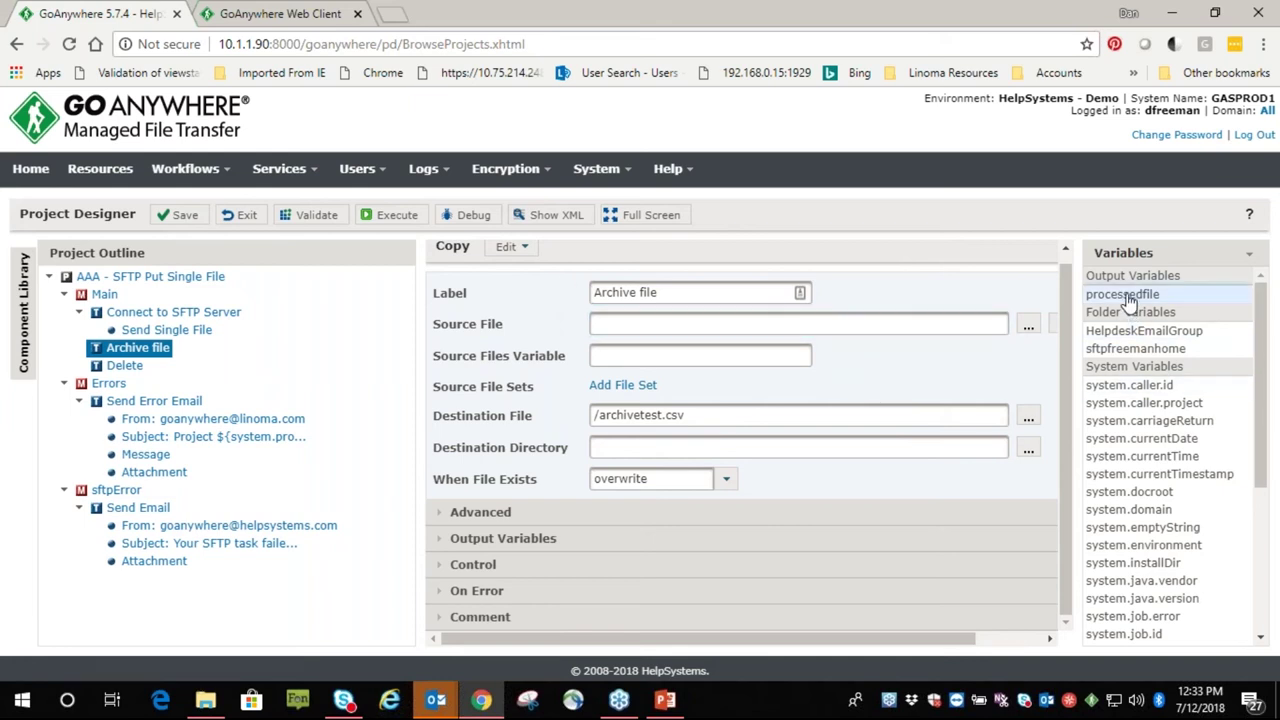
{"action": "left_click_drag", "start_coordinate": [1127, 300], "coordinate": [660, 323]}
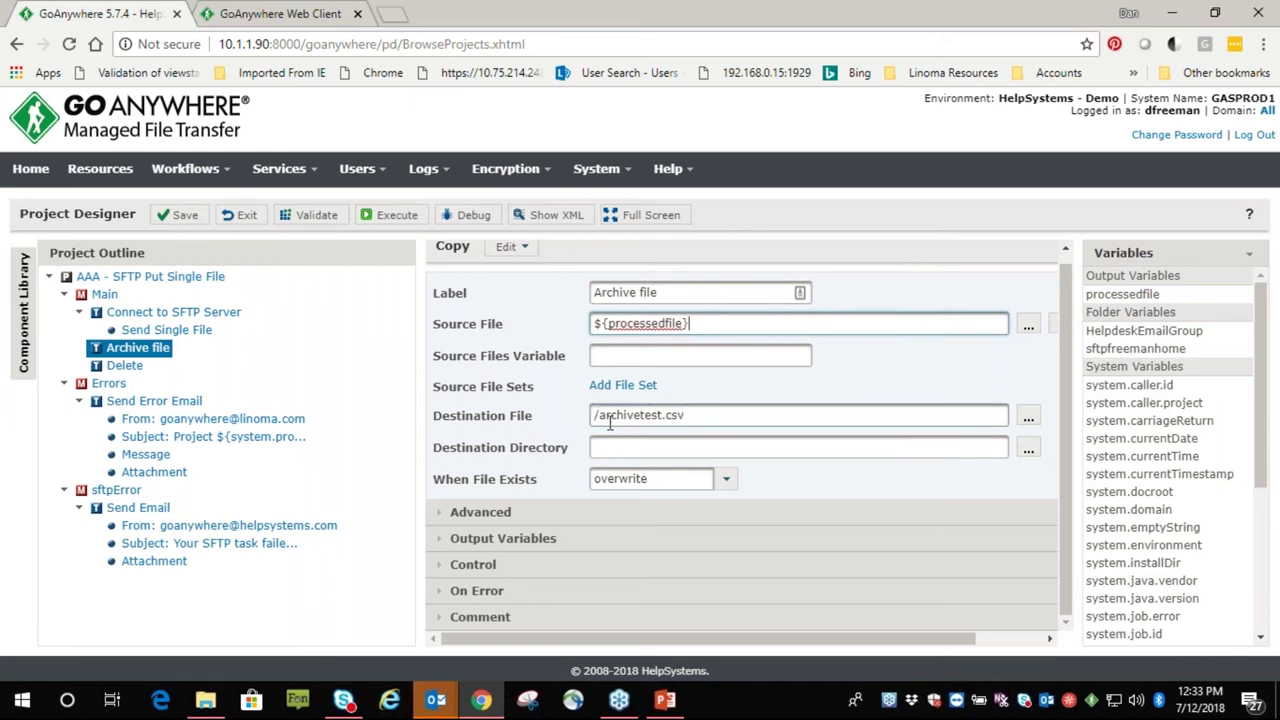
Set the Delete task's Input Files Variable to ${processedfile}
{"action": "left_click", "coordinate": [124, 365]}
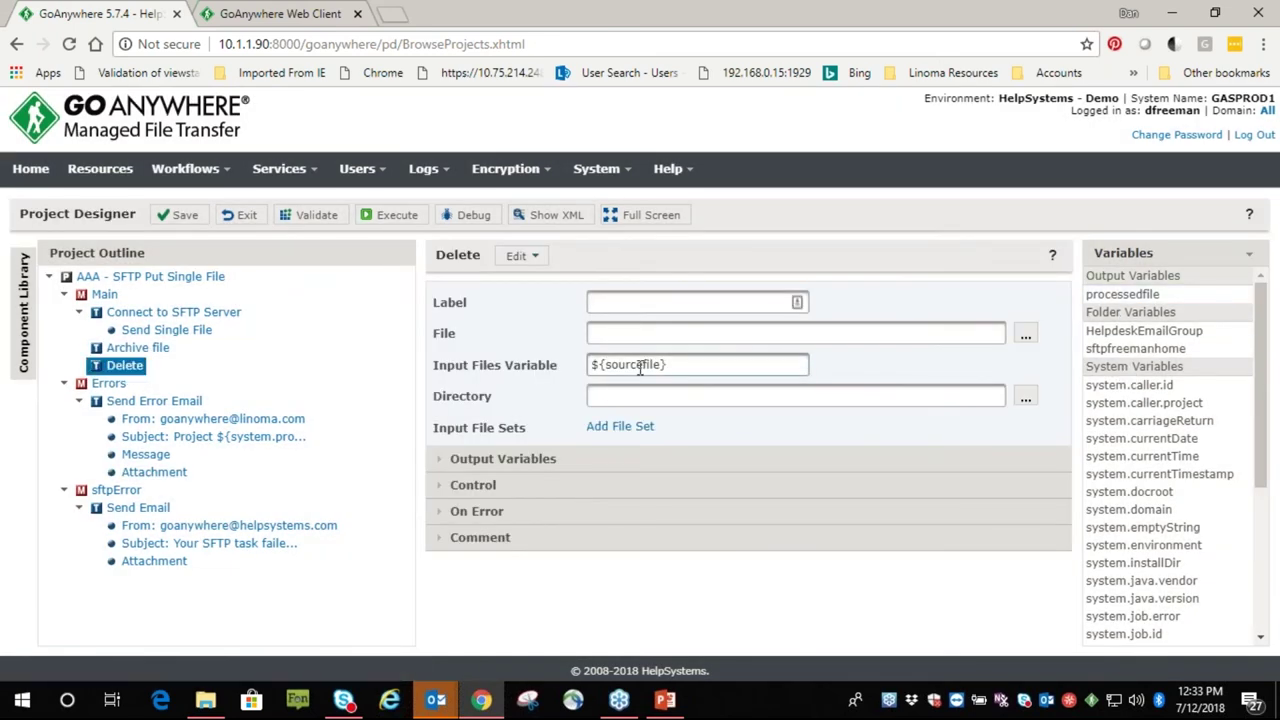
{"action": "left_click_drag", "start_coordinate": [670, 363], "coordinate": [571, 357]}
{"action": "key", "text": "BackSpace"}
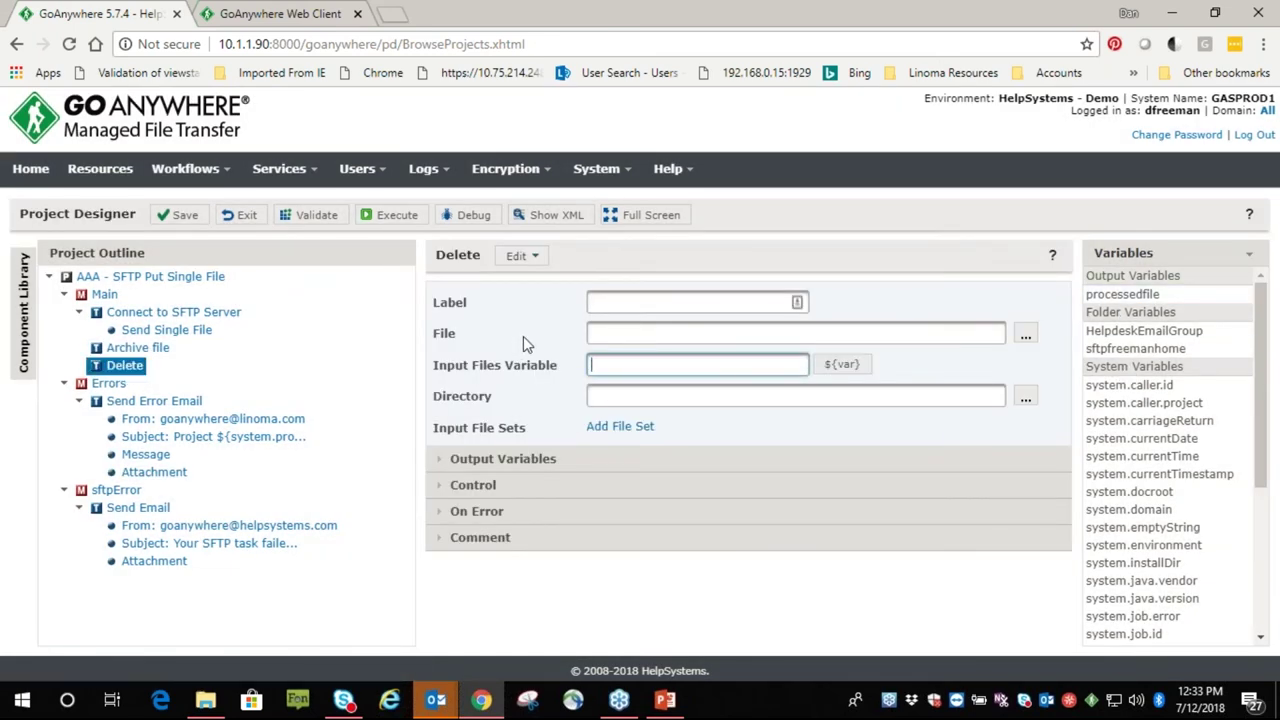
{"action": "left_click_drag", "start_coordinate": [1122, 294], "coordinate": [700, 362]}
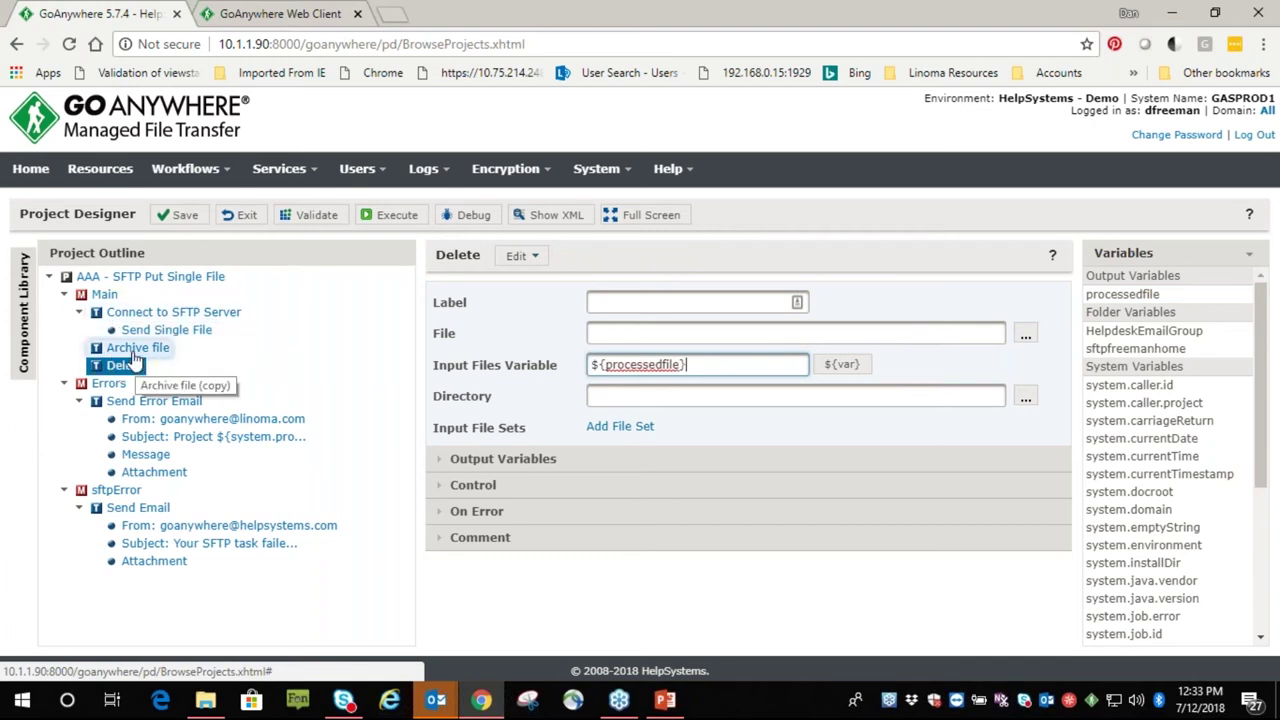
Review the Main module's On Error options, leaving it set to call:Errors
{"action": "left_click", "coordinate": [104, 296]}
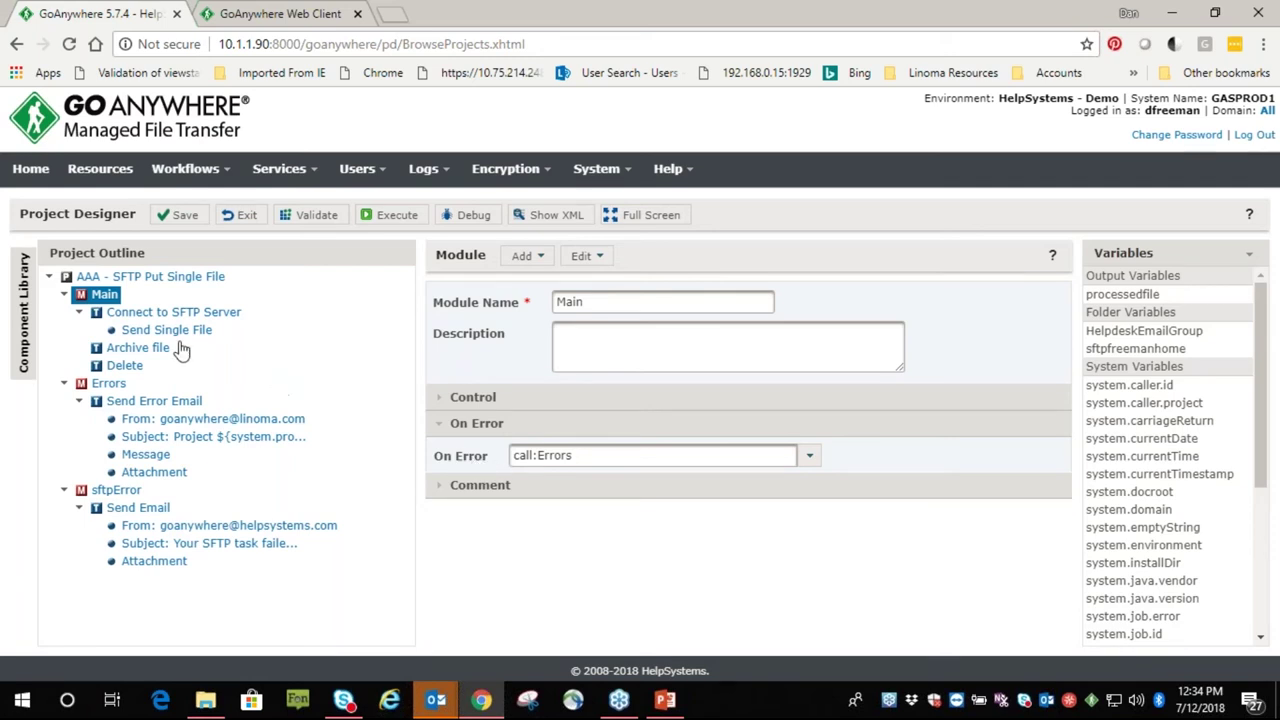
{"action": "left_click", "coordinate": [810, 458]}
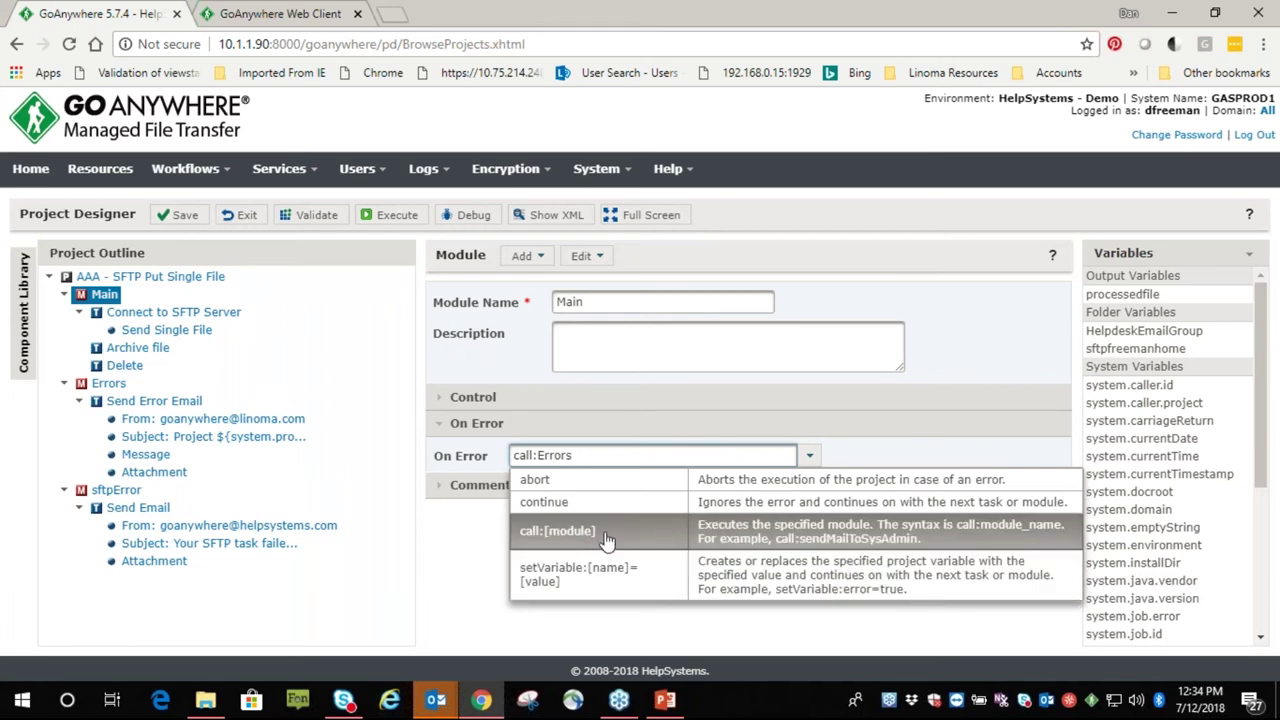
{"action": "left_click", "coordinate": [468, 540]}
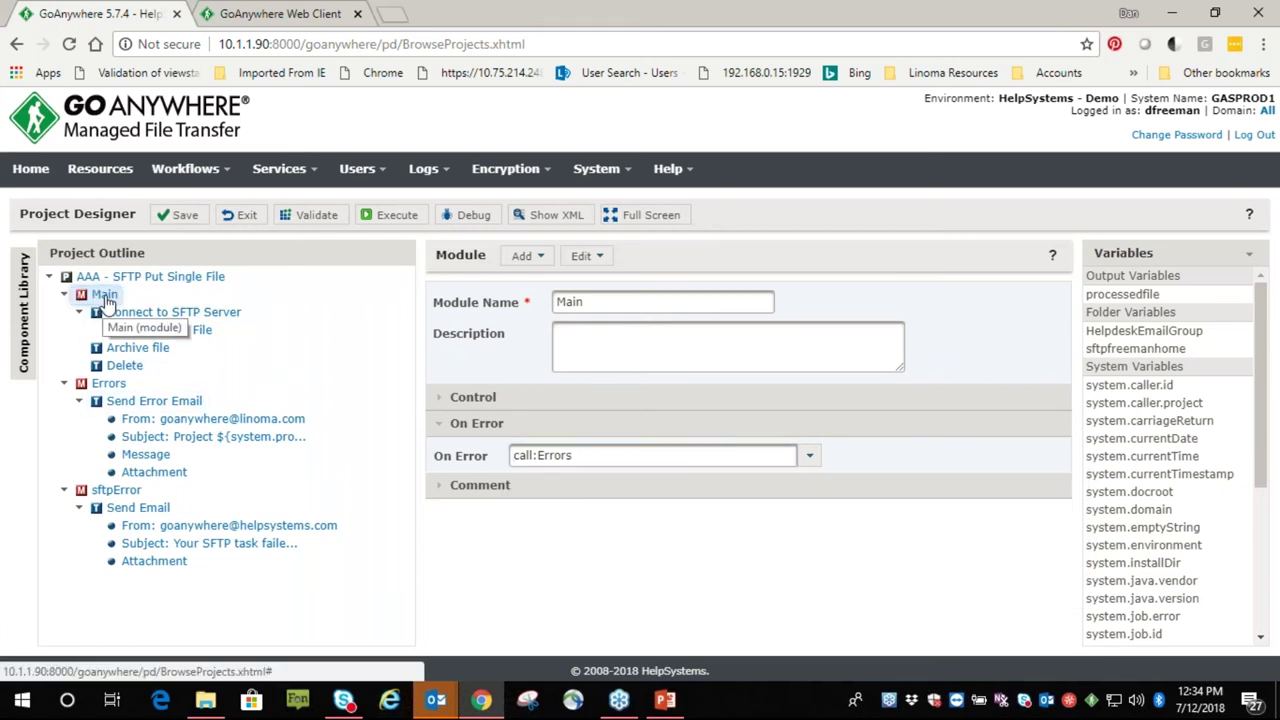
{"action": "left_click", "coordinate": [104, 296]}
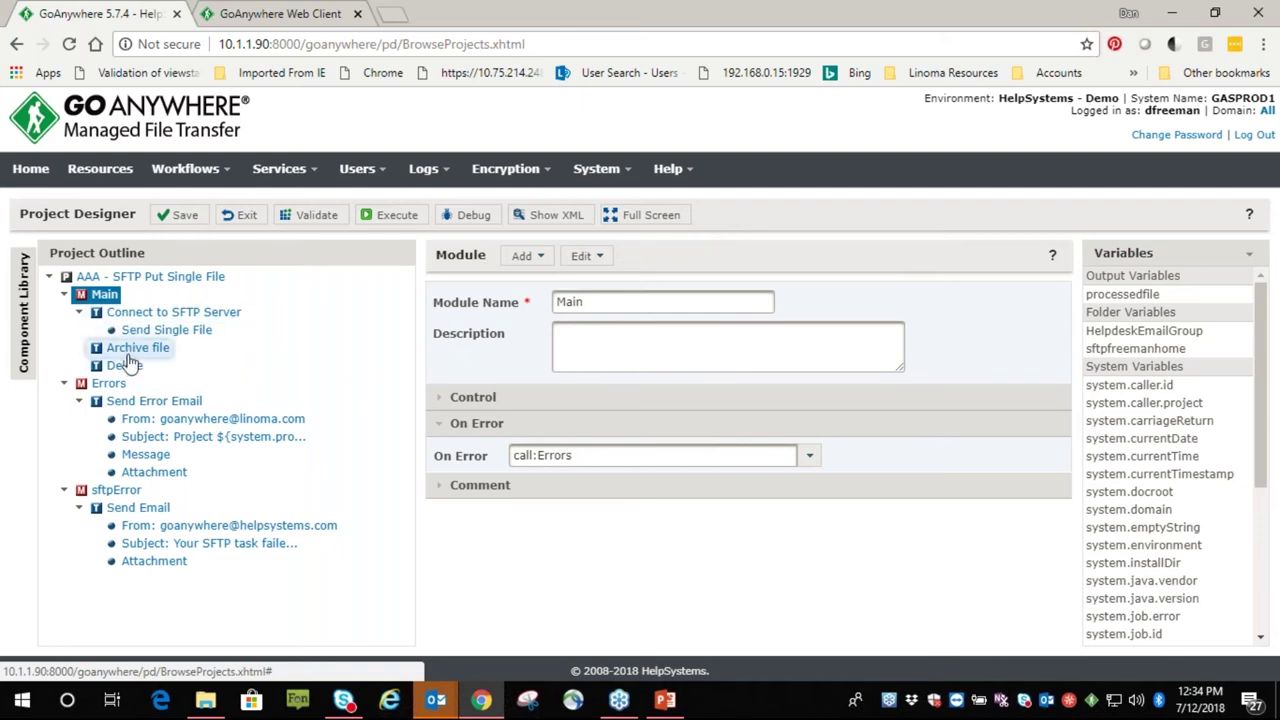
{"action": "left_click", "coordinate": [109, 383]}
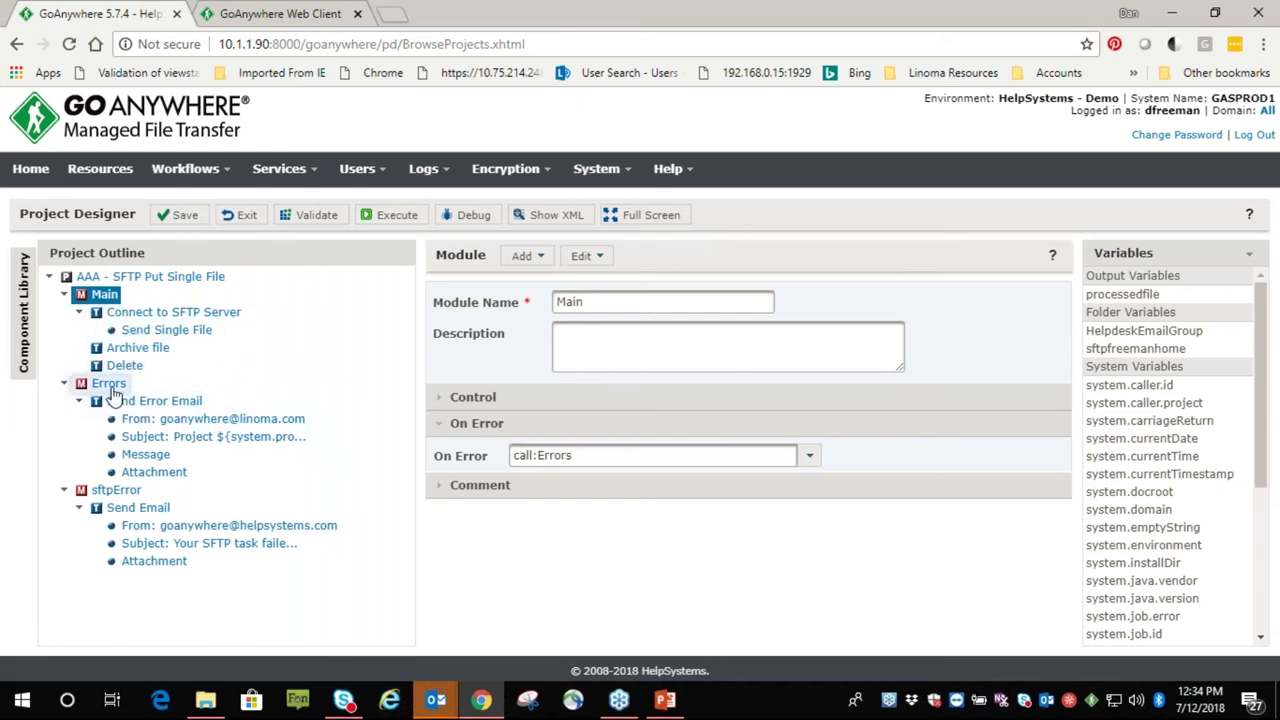
Review the Send Error Email task's subject and message variables
{"action": "left_click", "coordinate": [154, 401]}
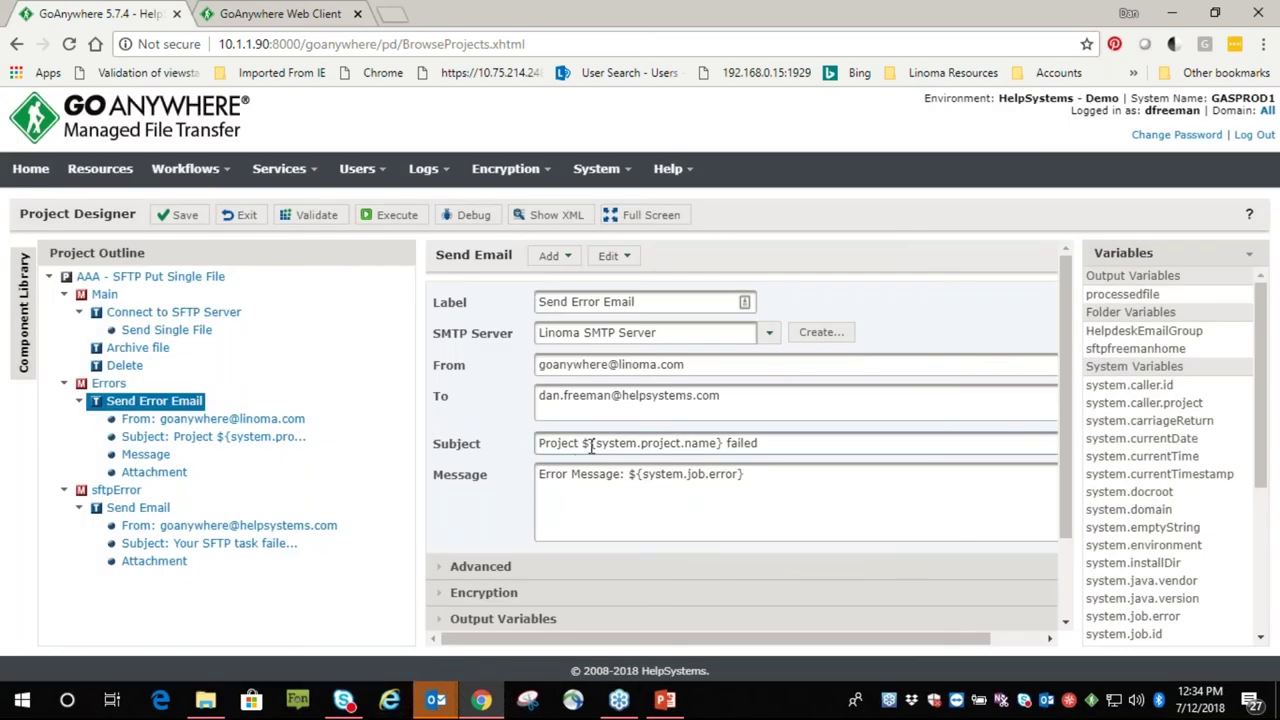
{"action": "left_click_drag", "start_coordinate": [583, 443], "coordinate": [722, 450]}
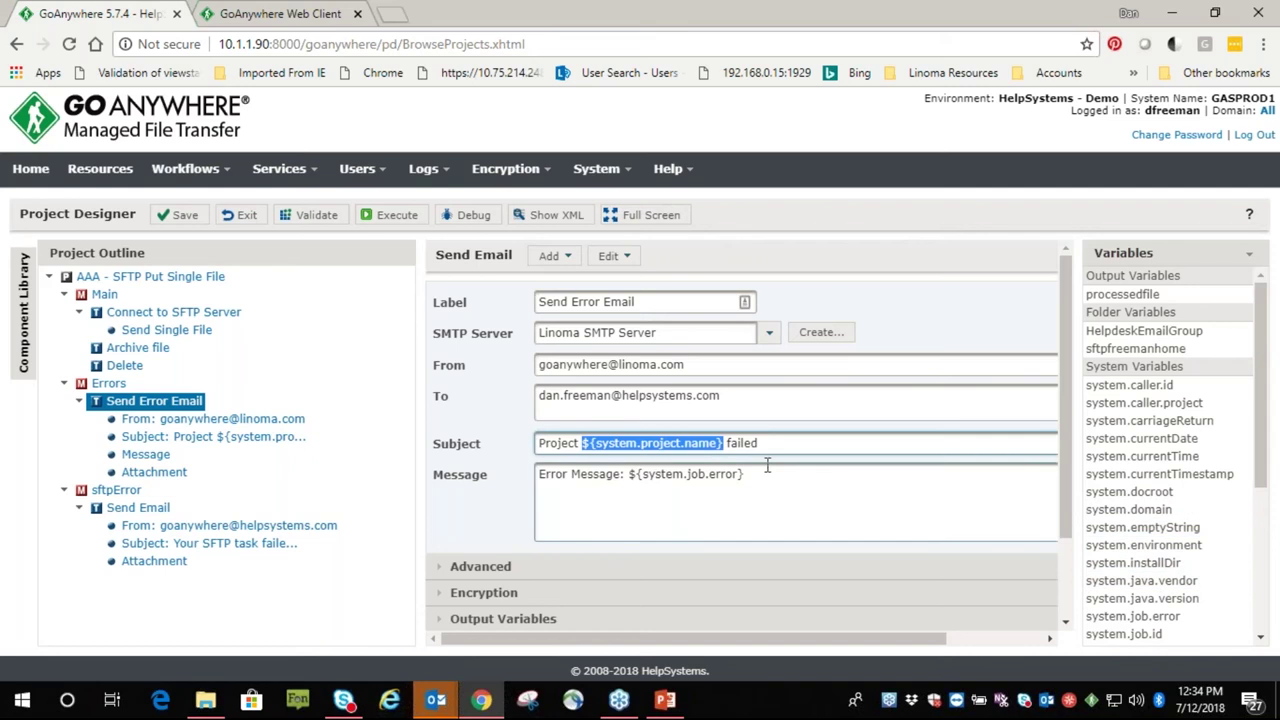
{"action": "left_click_drag", "start_coordinate": [628, 476], "coordinate": [745, 485]}
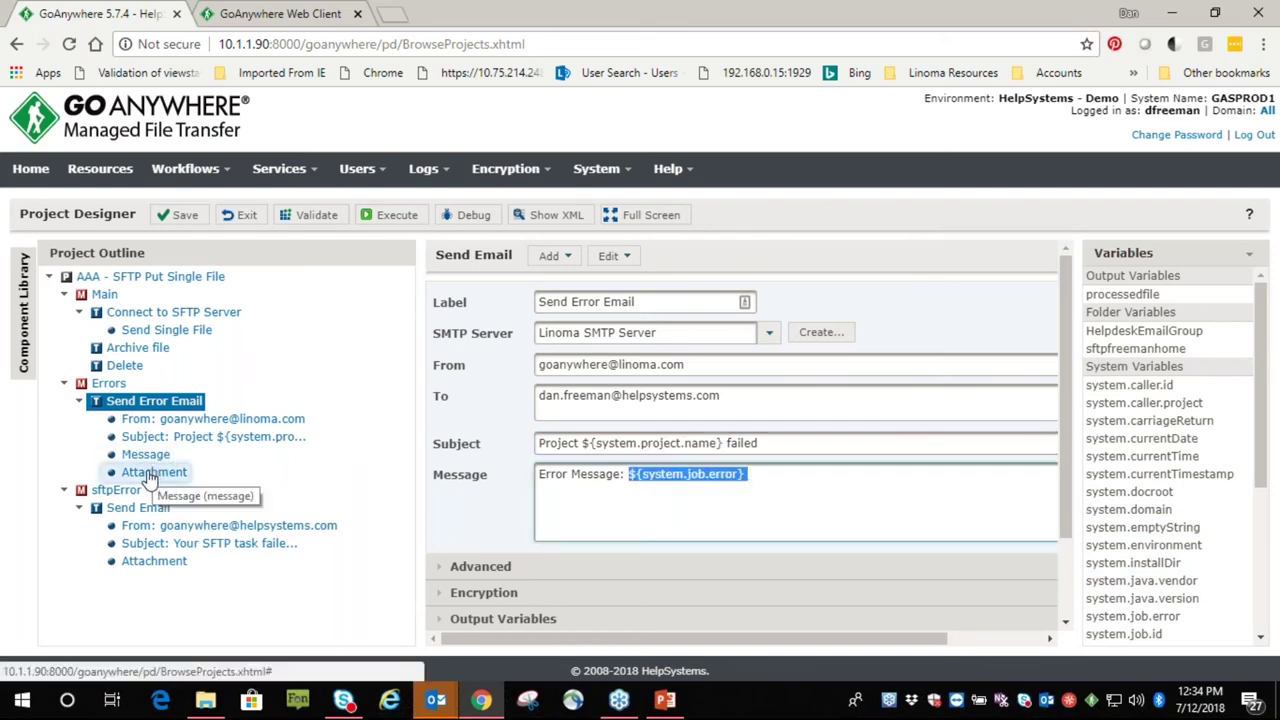
Set the error email attachment File to ${system.job.log}, then view Connect to SFTP Server
{"action": "left_click", "coordinate": [156, 472]}
{"action": "left_click_drag", "start_coordinate": [738, 301], "coordinate": [461, 304]}
{"action": "key", "text": "Delete"}
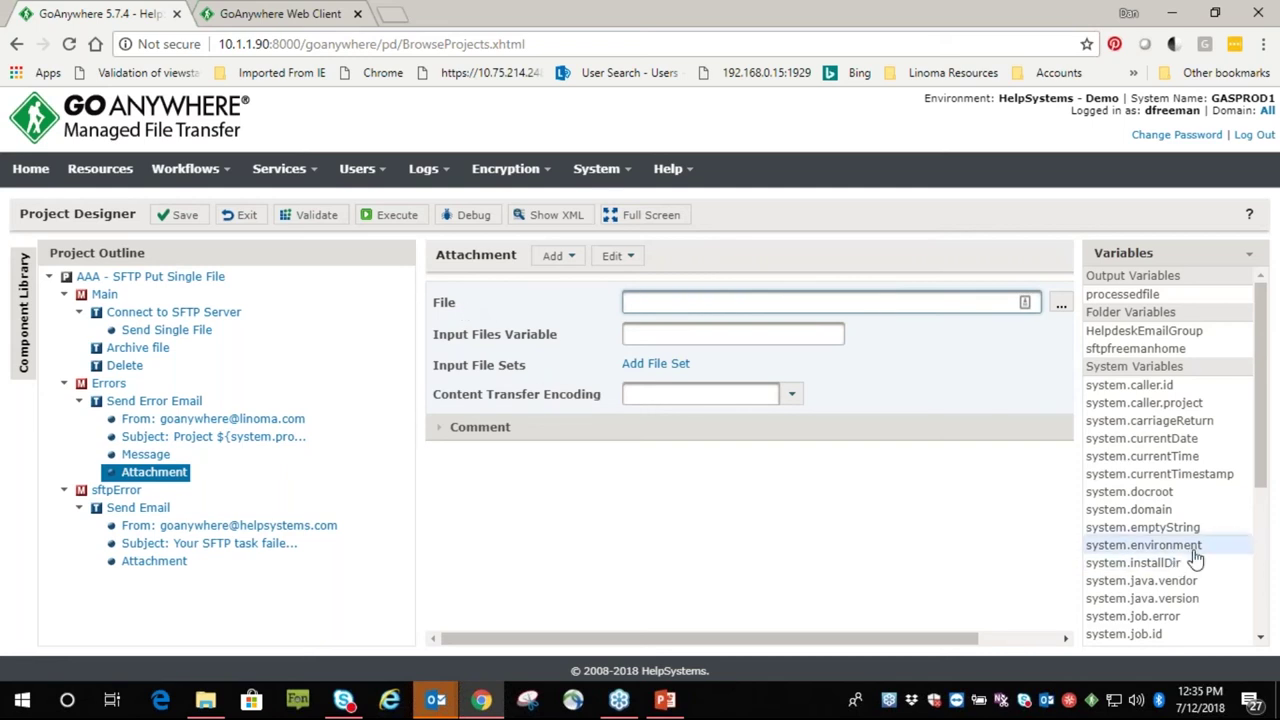
{"action": "scroll", "coordinate": [1190, 555], "scroll_direction": "down", "scroll_amount": 2}
{"action": "left_click_drag", "start_coordinate": [1127, 464], "coordinate": [738, 303]}
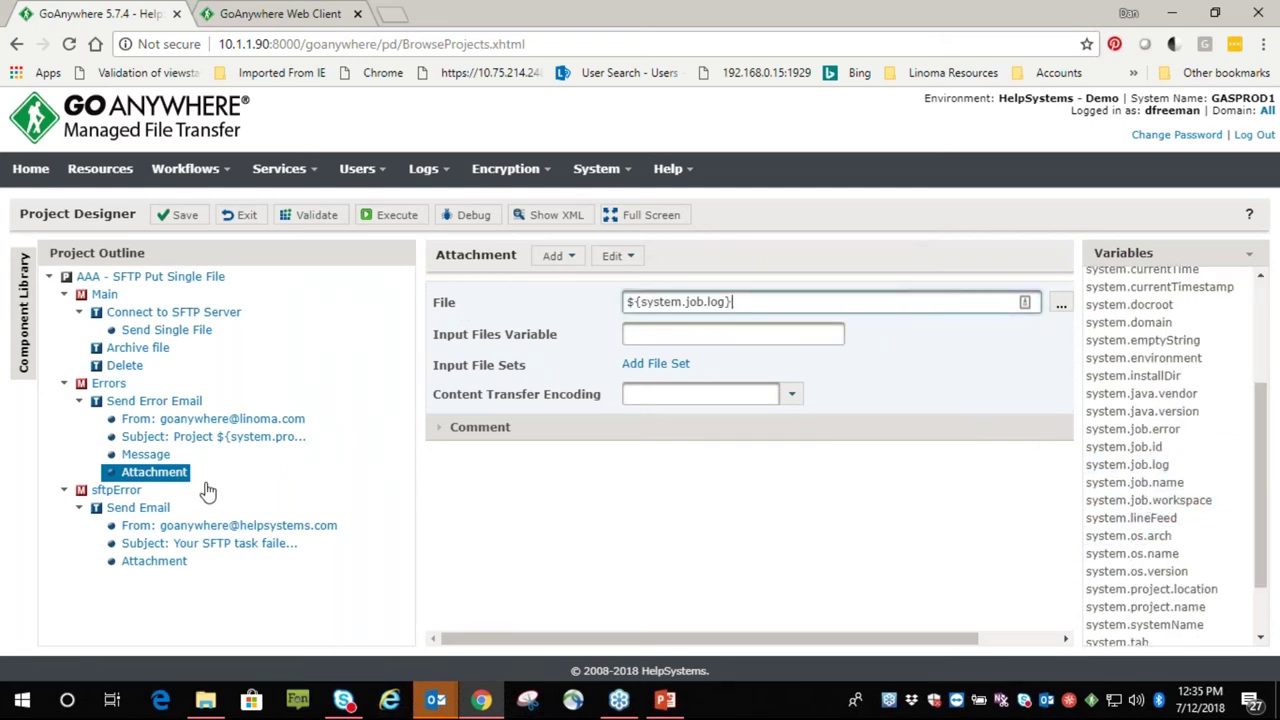
{"action": "left_click", "coordinate": [142, 313]}
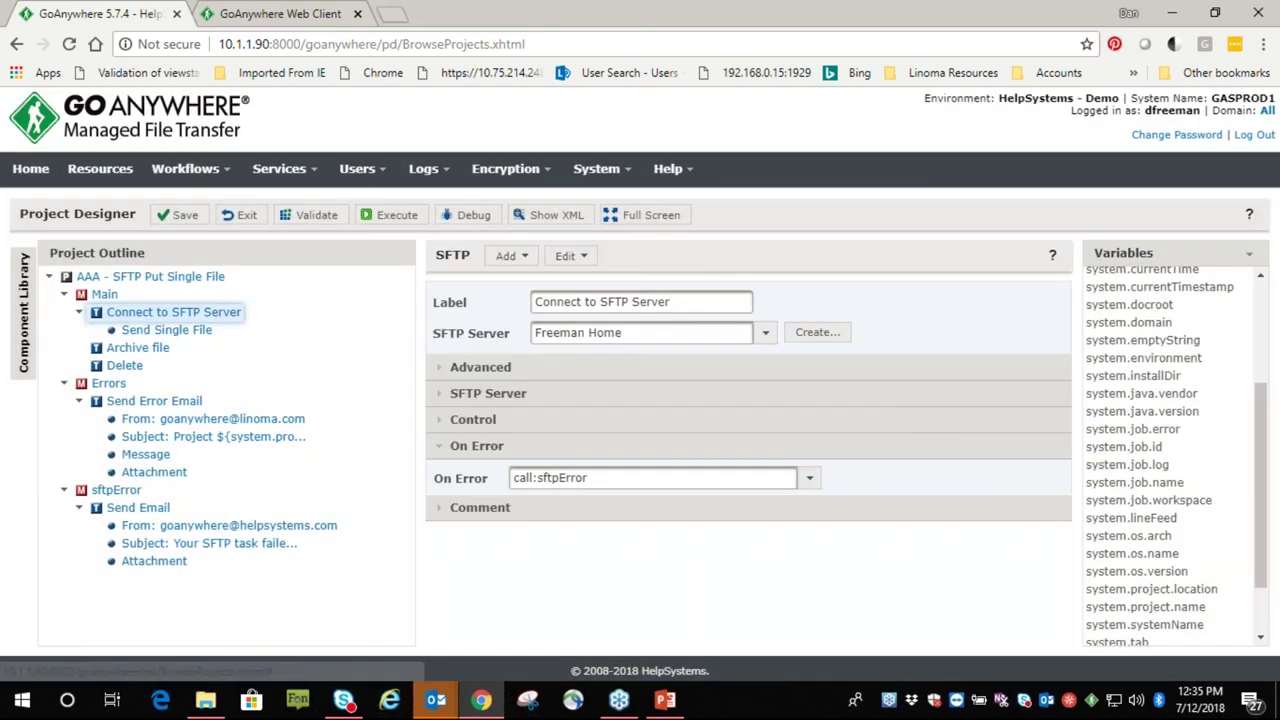
{"action": "left_click", "coordinate": [138, 316]}
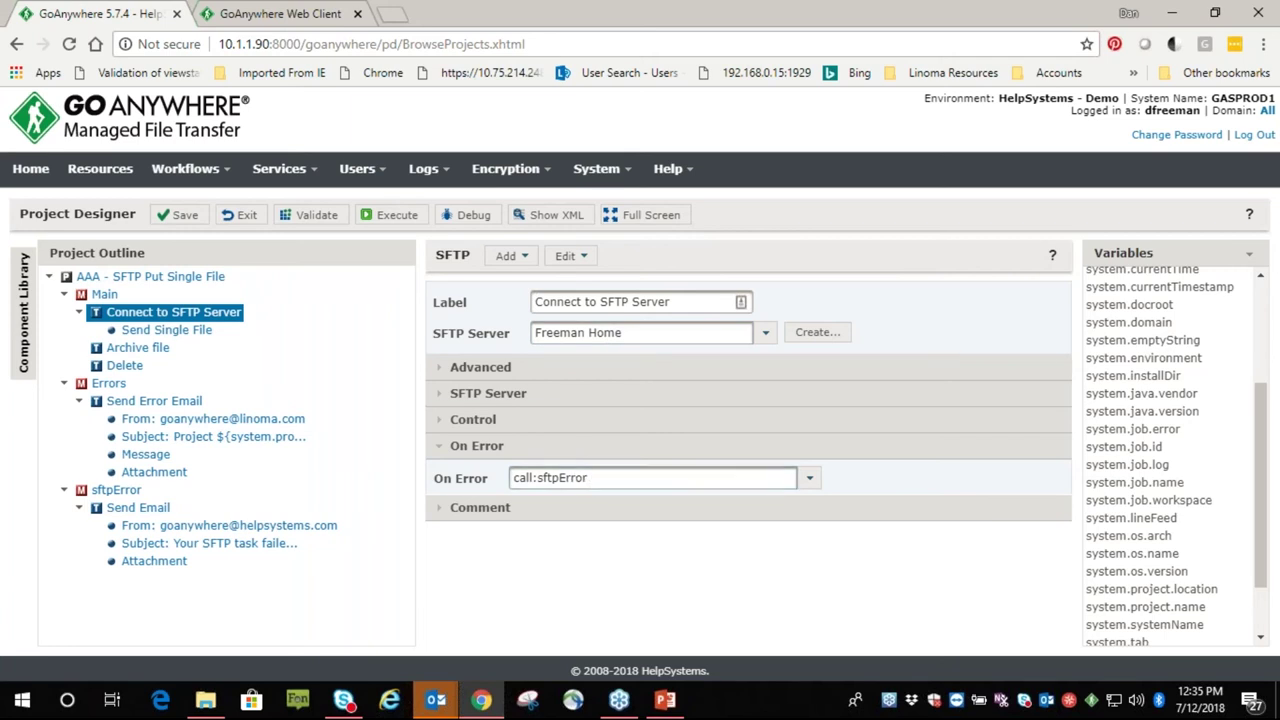
Inspect the sftpError email's subject and empty message, then exit the Project Designer
{"action": "left_click", "coordinate": [108, 490]}
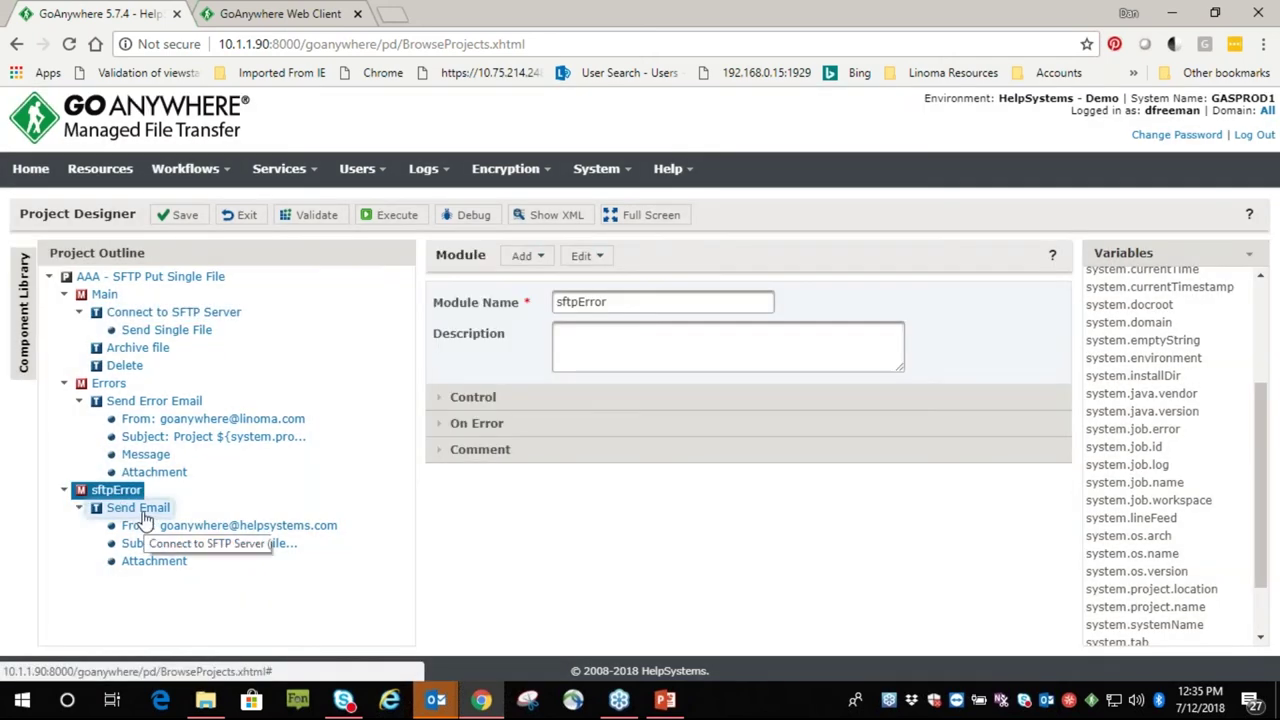
{"action": "left_click", "coordinate": [135, 512]}
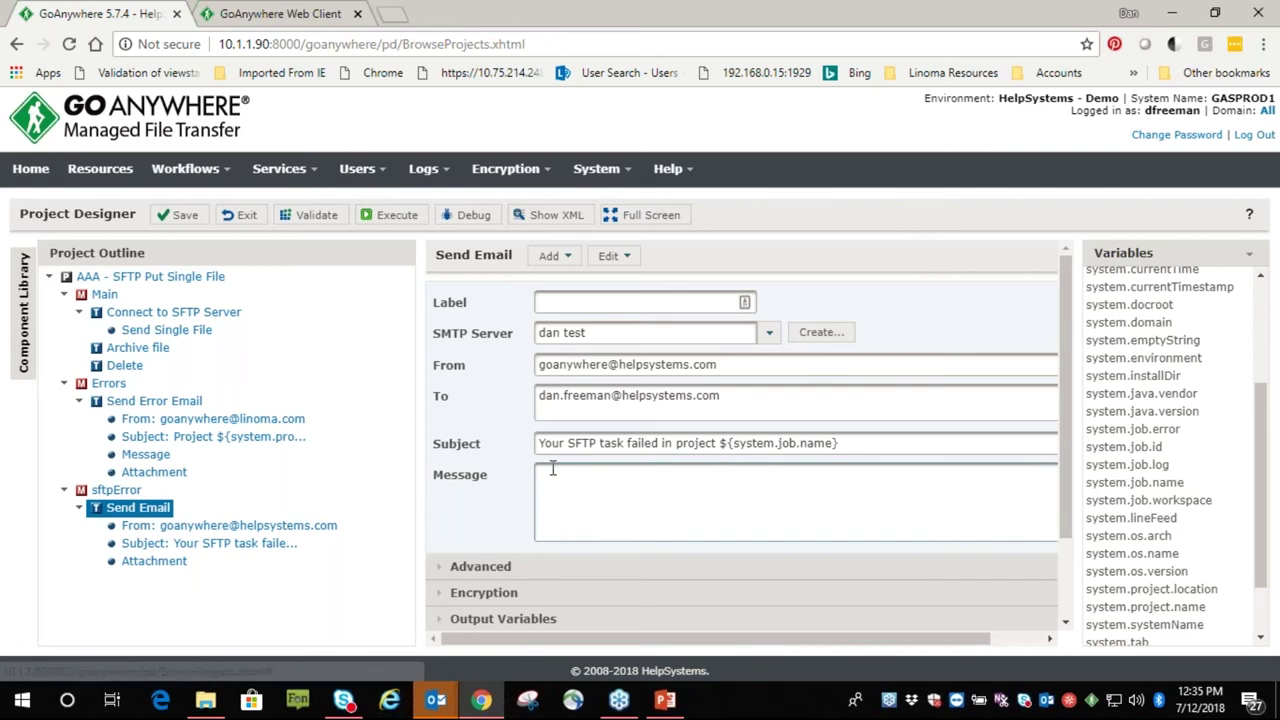
{"action": "left_click_drag", "start_coordinate": [540, 443], "coordinate": [716, 455]}
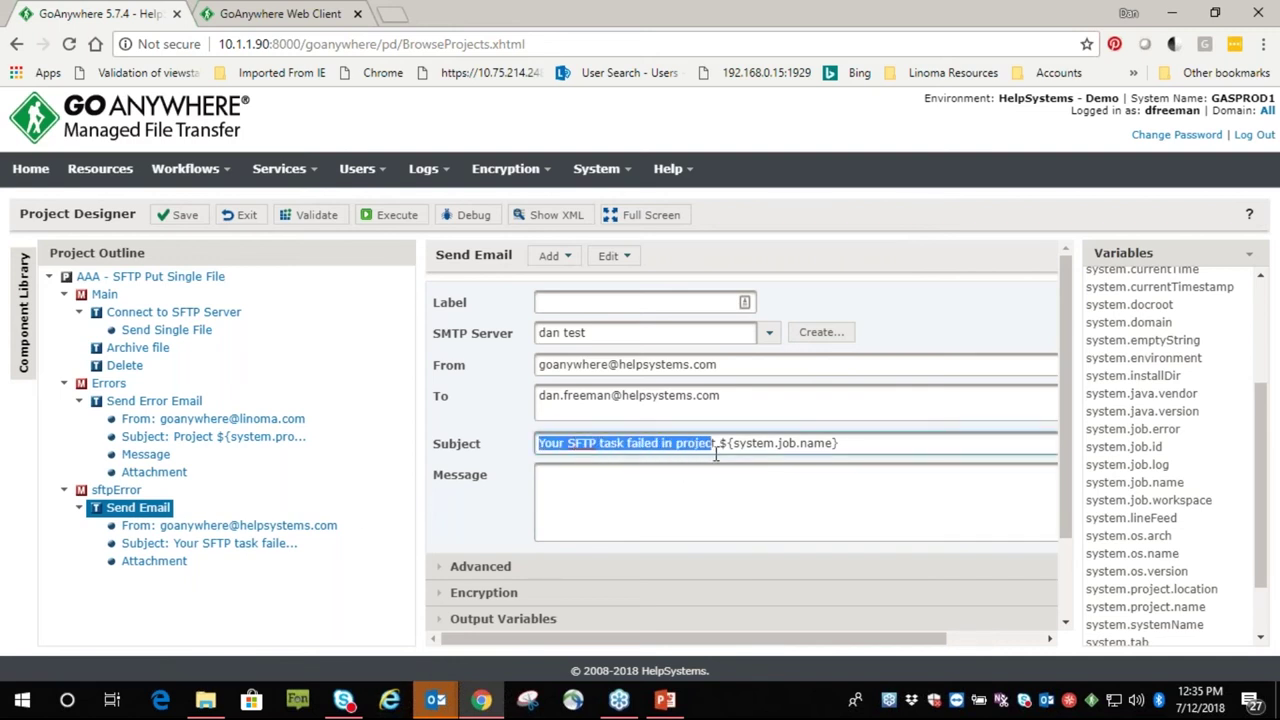
{"action": "left_click", "coordinate": [613, 487]}
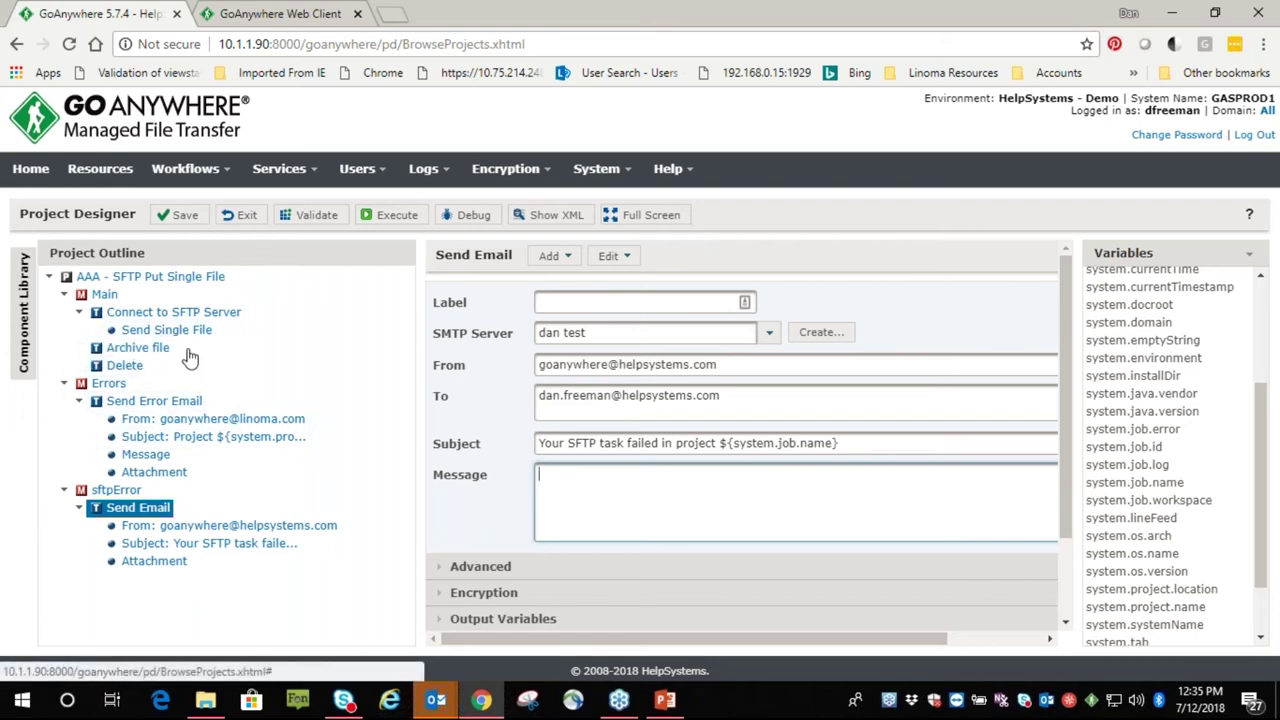
{"action": "left_click", "coordinate": [240, 222]}
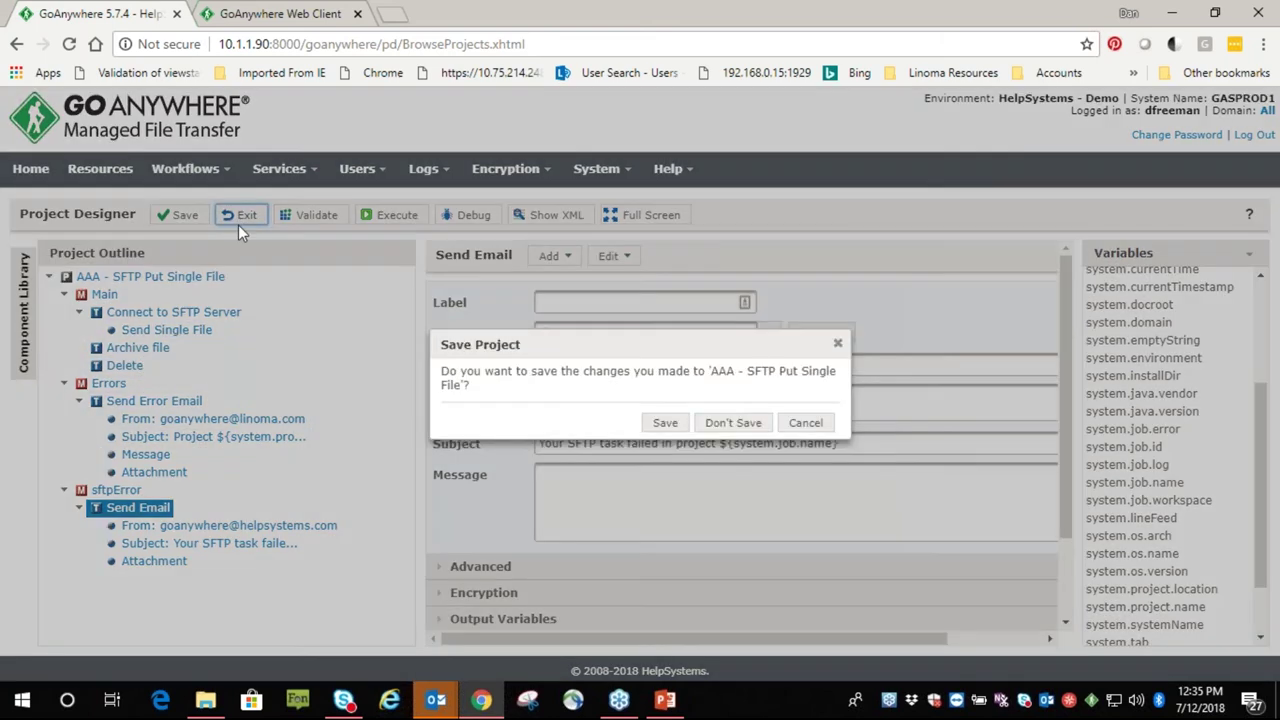
Discard changes and open A - DB to Excel to PGP and SFTP 2 with its component library
{"action": "left_click", "coordinate": [735, 423]}
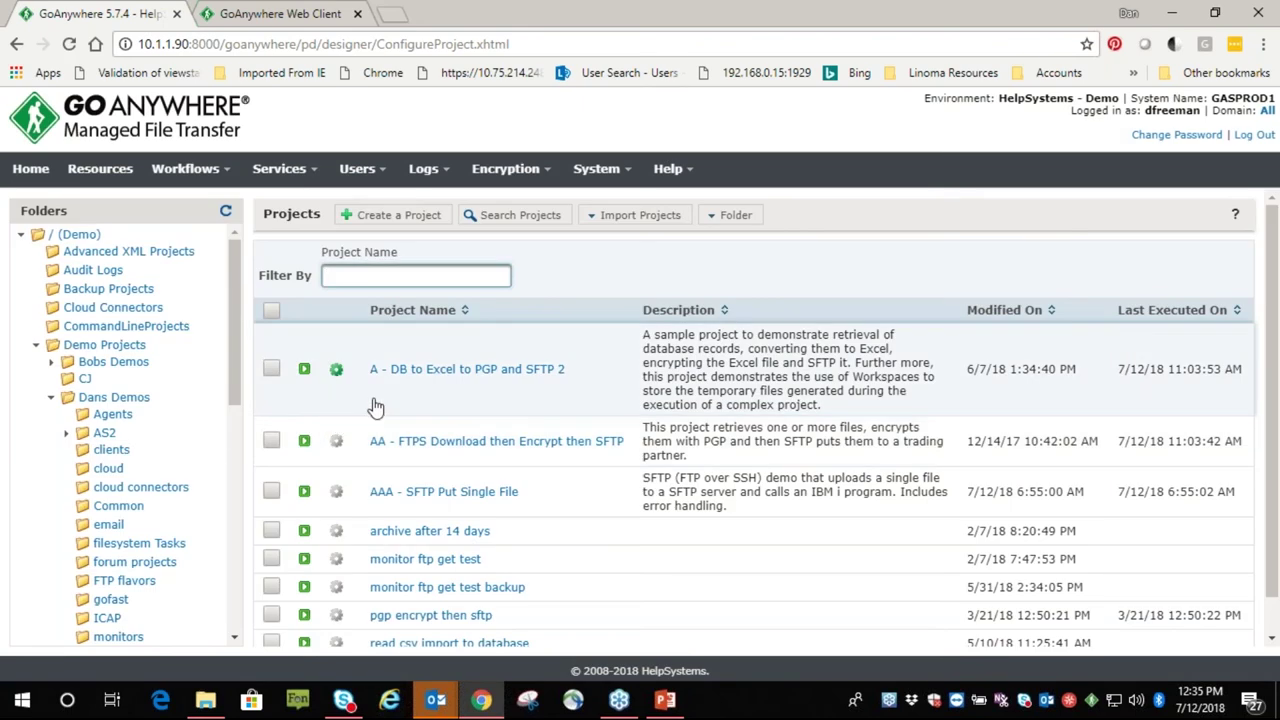
{"action": "left_click", "coordinate": [430, 370]}
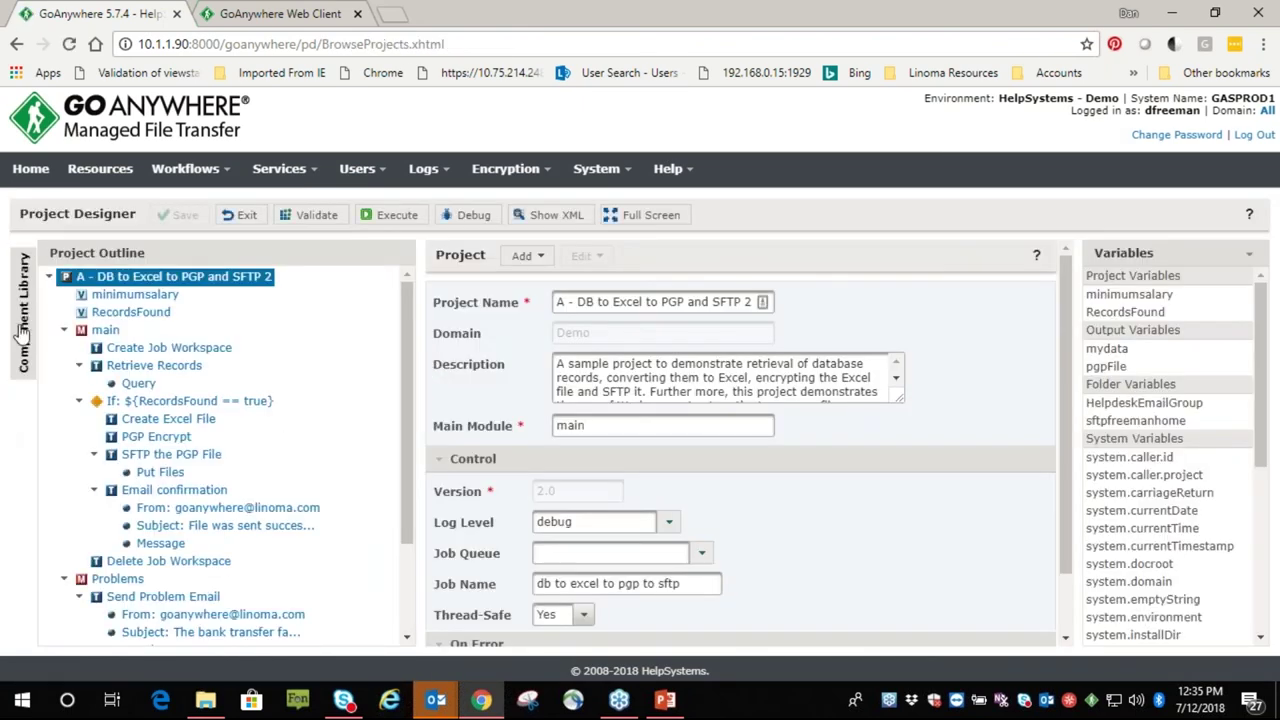
{"action": "left_click", "coordinate": [22, 335]}
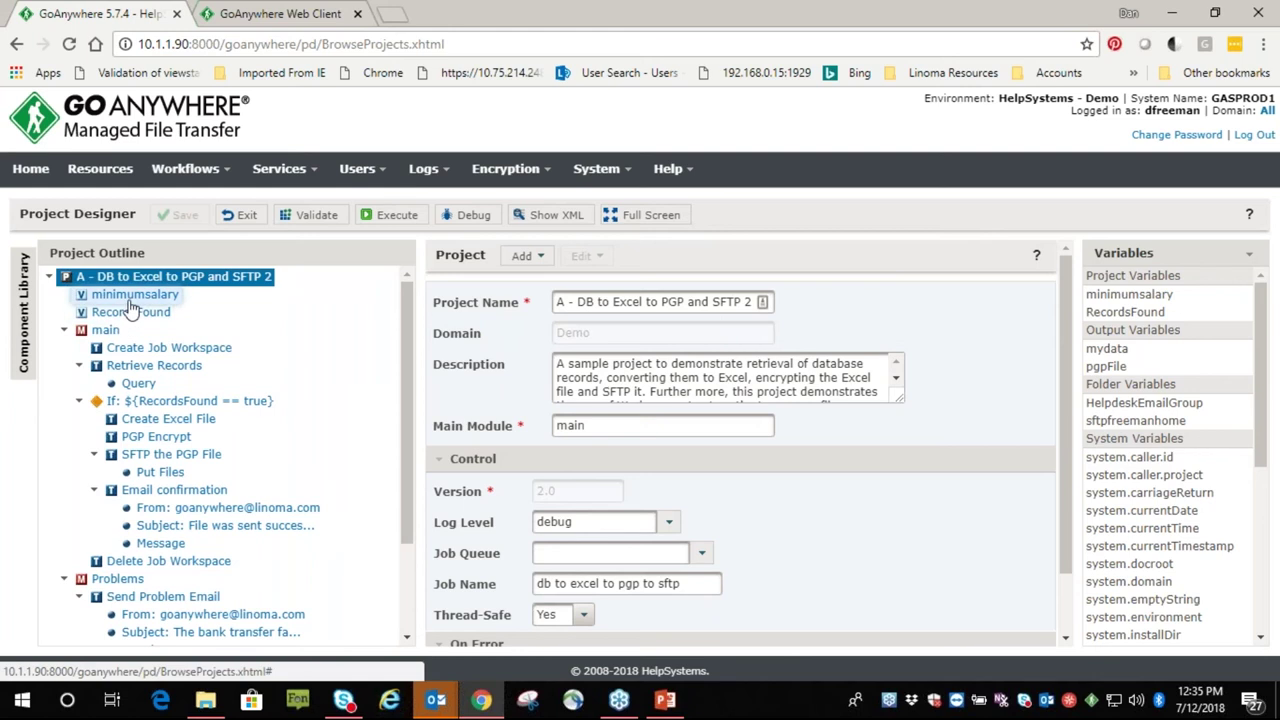
{"action": "left_click", "coordinate": [27, 292]}
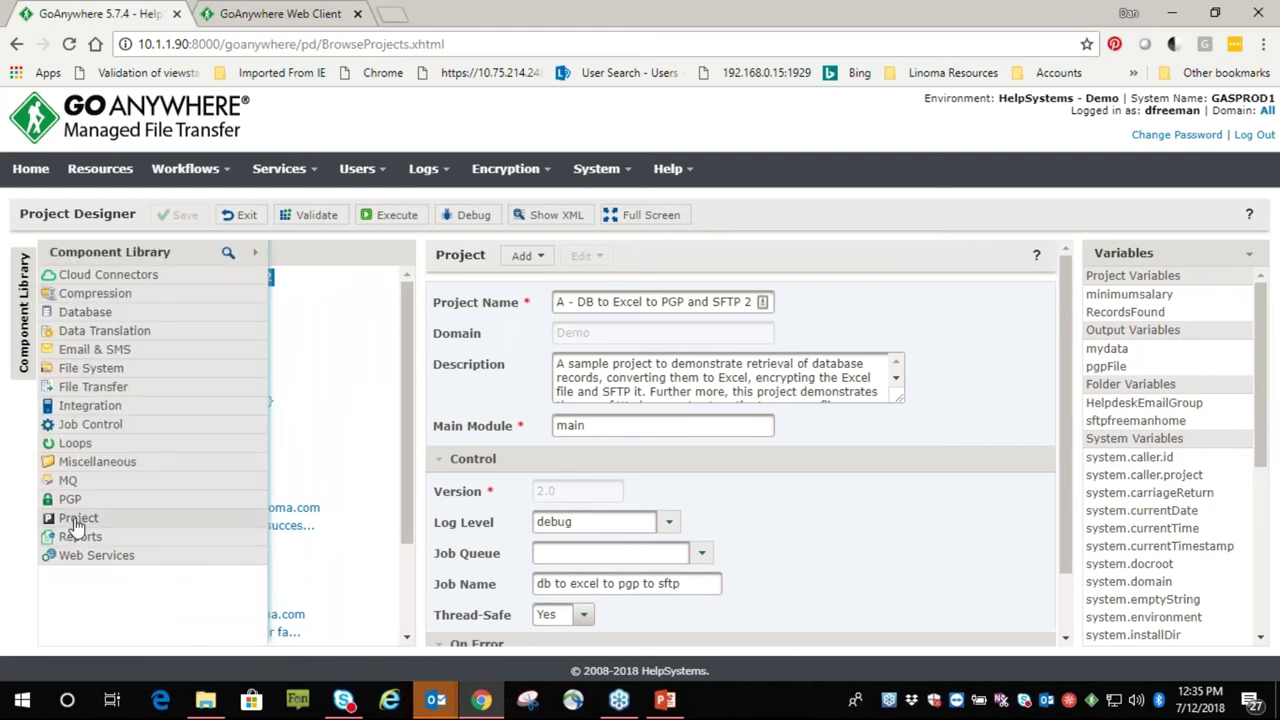
Peek at the Project components in the library, then check minimumsalary's value 25000
{"action": "left_click", "coordinate": [66, 517]}
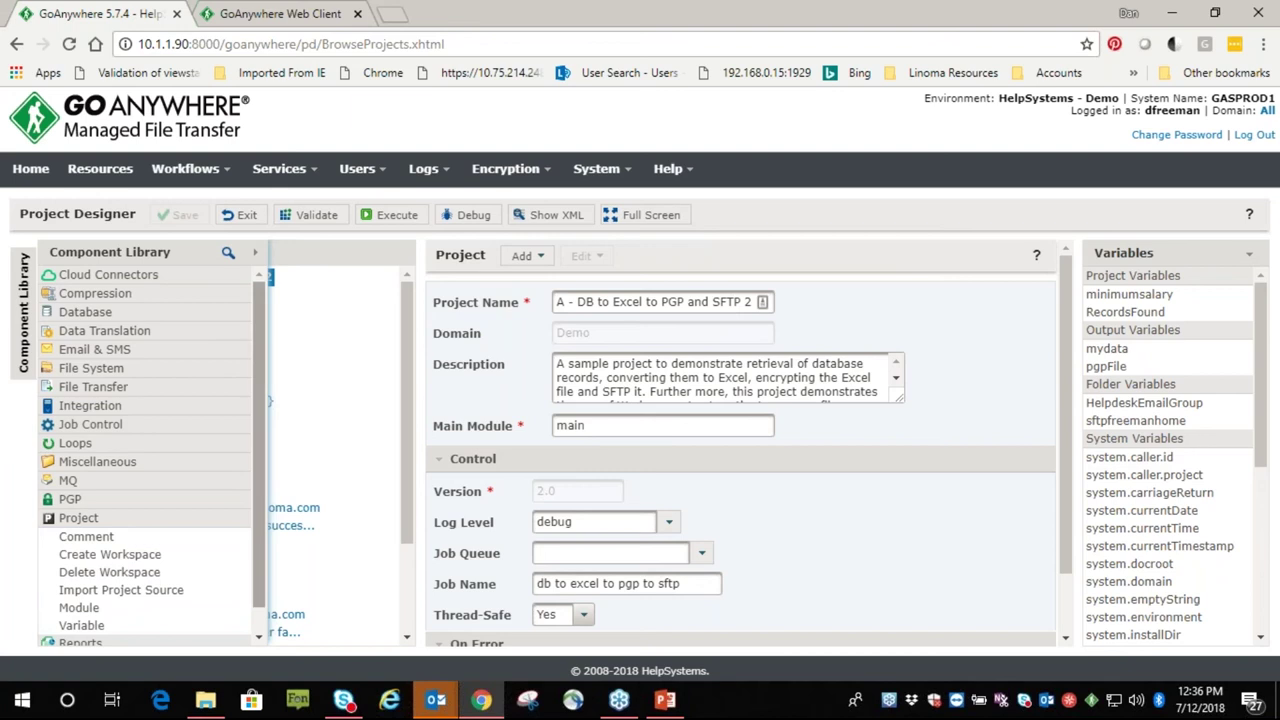
{"action": "left_click", "coordinate": [86, 625]}
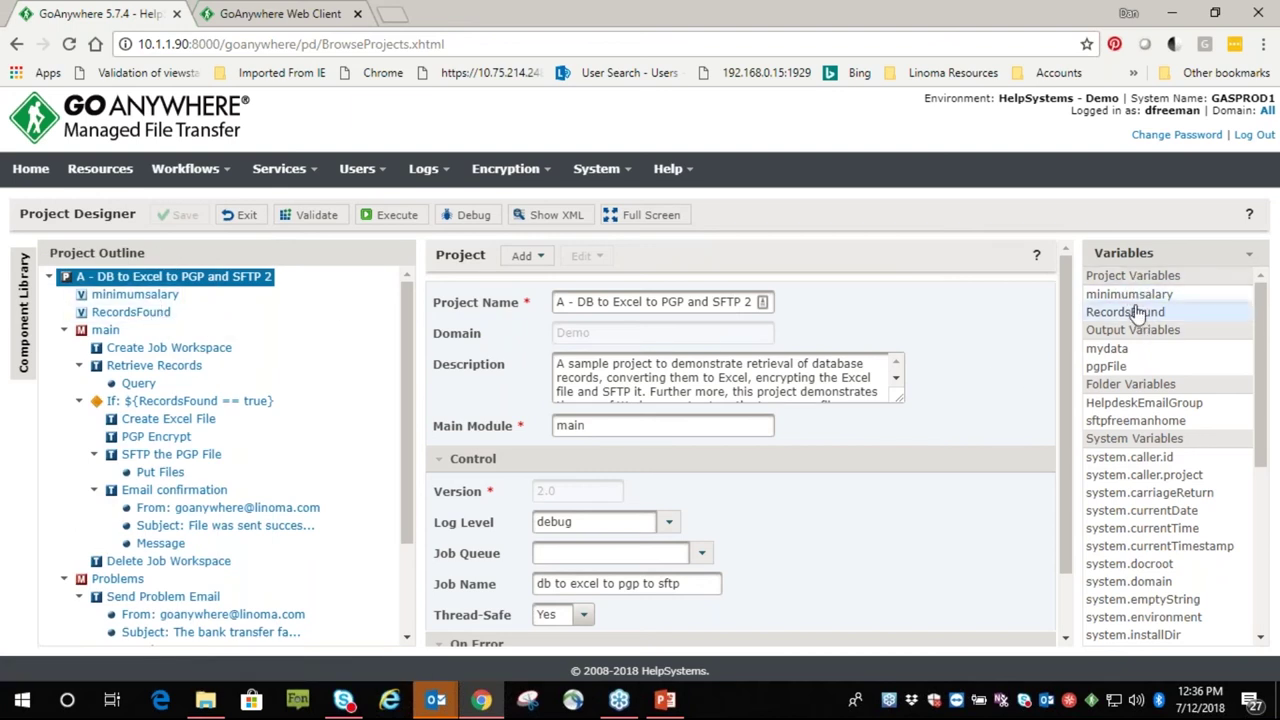
{"action": "left_click", "coordinate": [133, 295]}
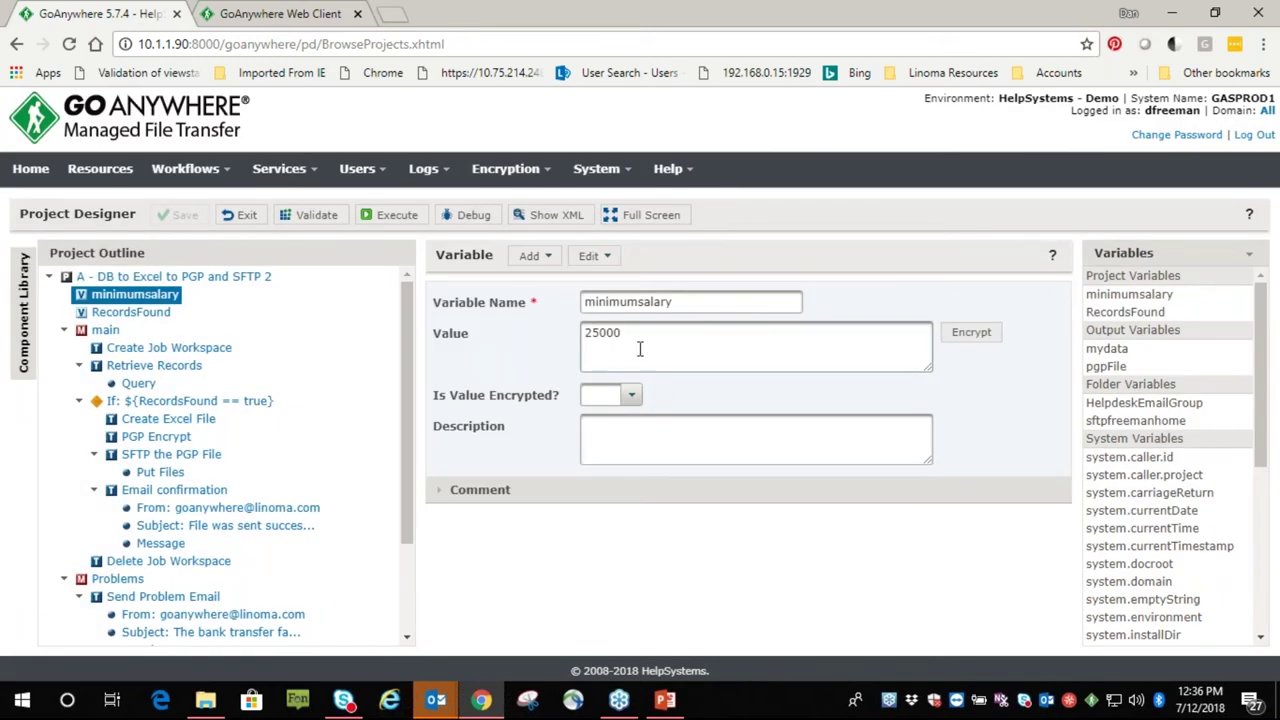
{"action": "left_click_drag", "start_coordinate": [630, 335], "coordinate": [575, 332]}
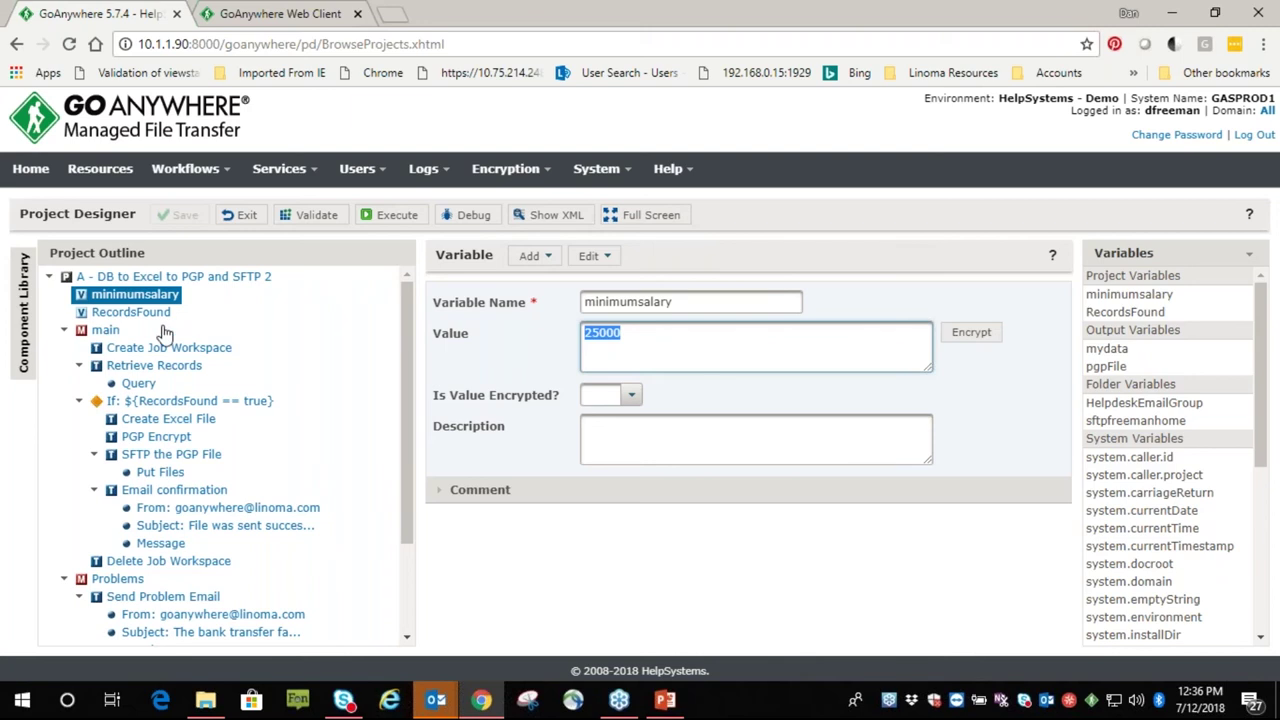
Check RecordsFound's value true and show the Create Job Workspace task
{"action": "left_click", "coordinate": [128, 312]}
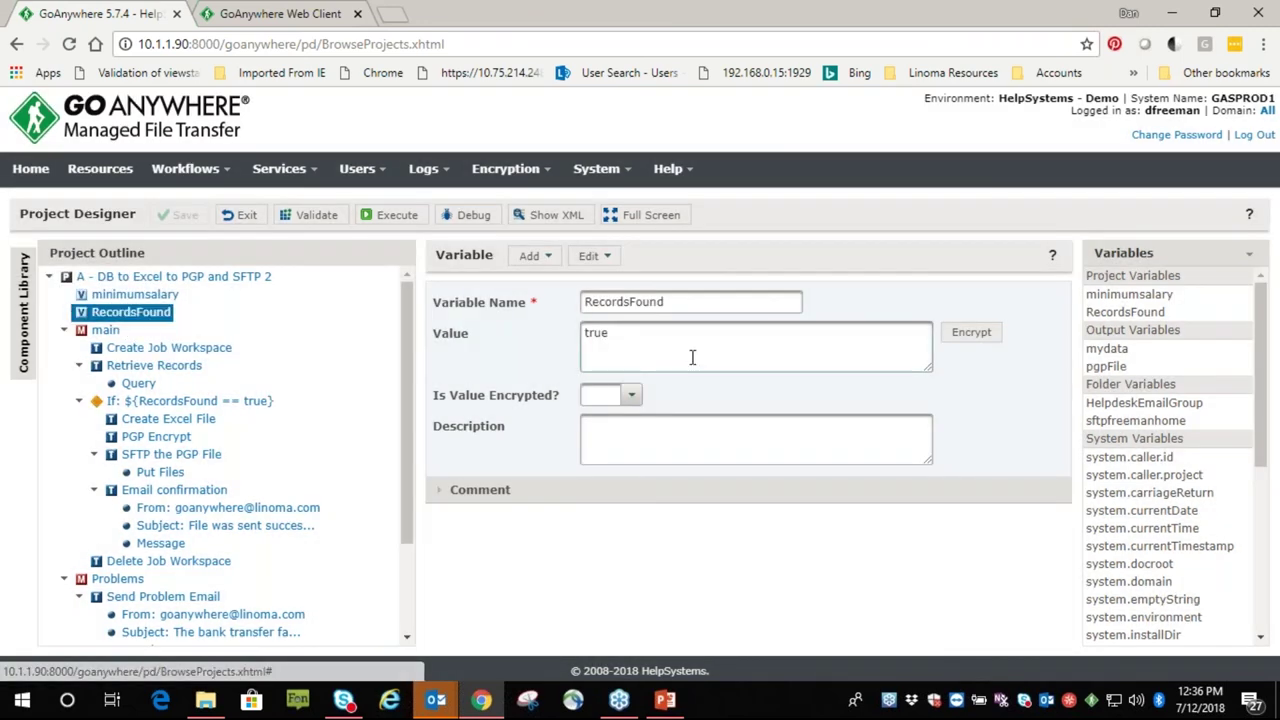
{"action": "left_click_drag", "start_coordinate": [616, 336], "coordinate": [566, 342]}
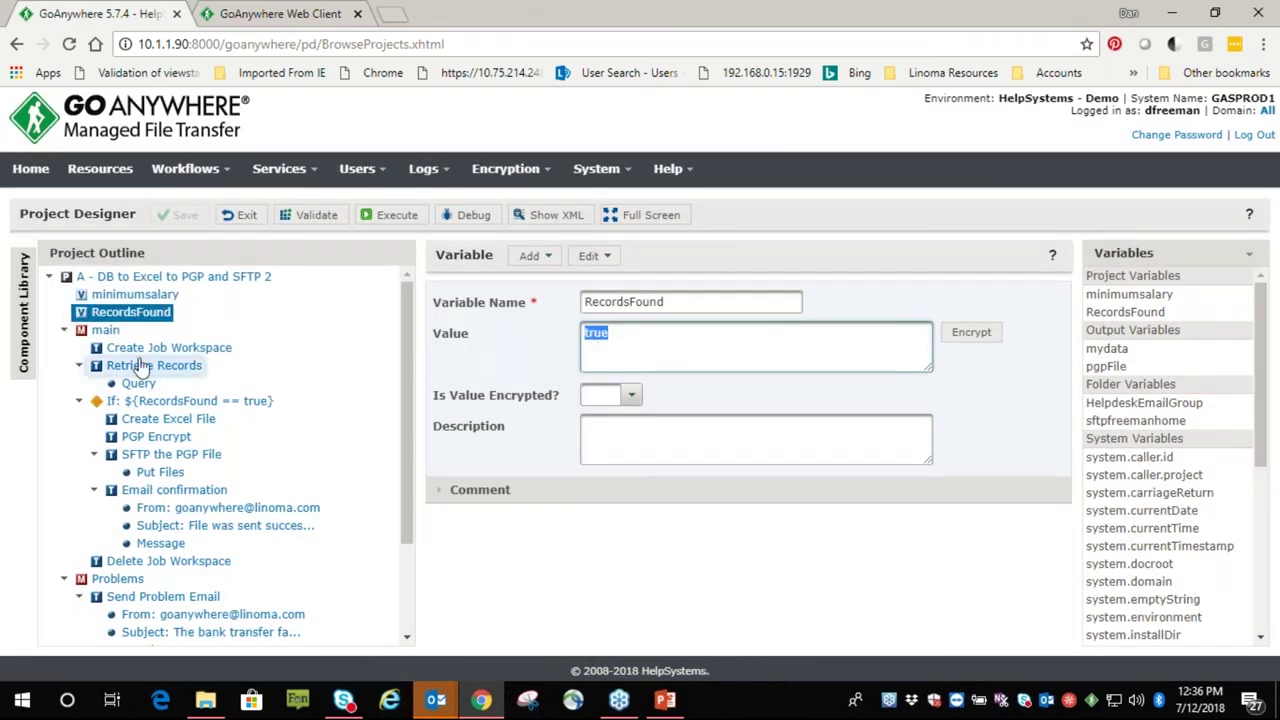
{"action": "left_click", "coordinate": [134, 349]}
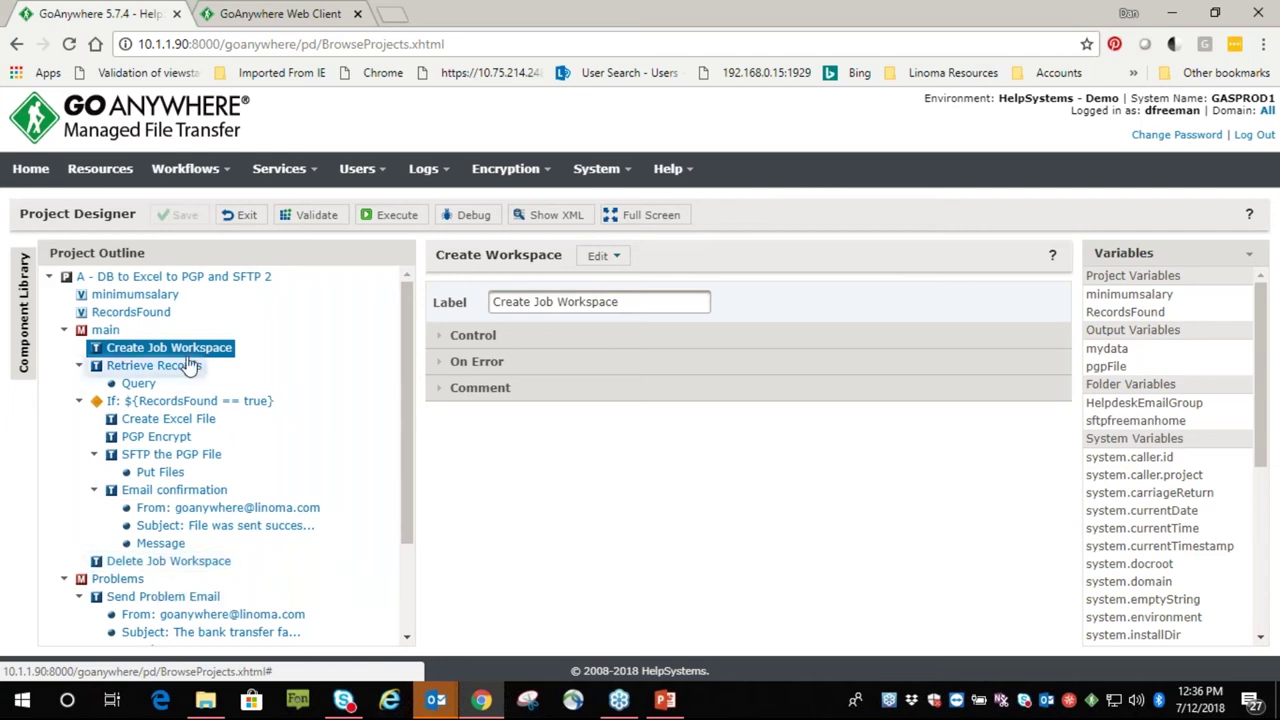
Review Retrieve Records' database server and the Query's columns, table and wage filter
{"action": "left_click", "coordinate": [127, 370]}
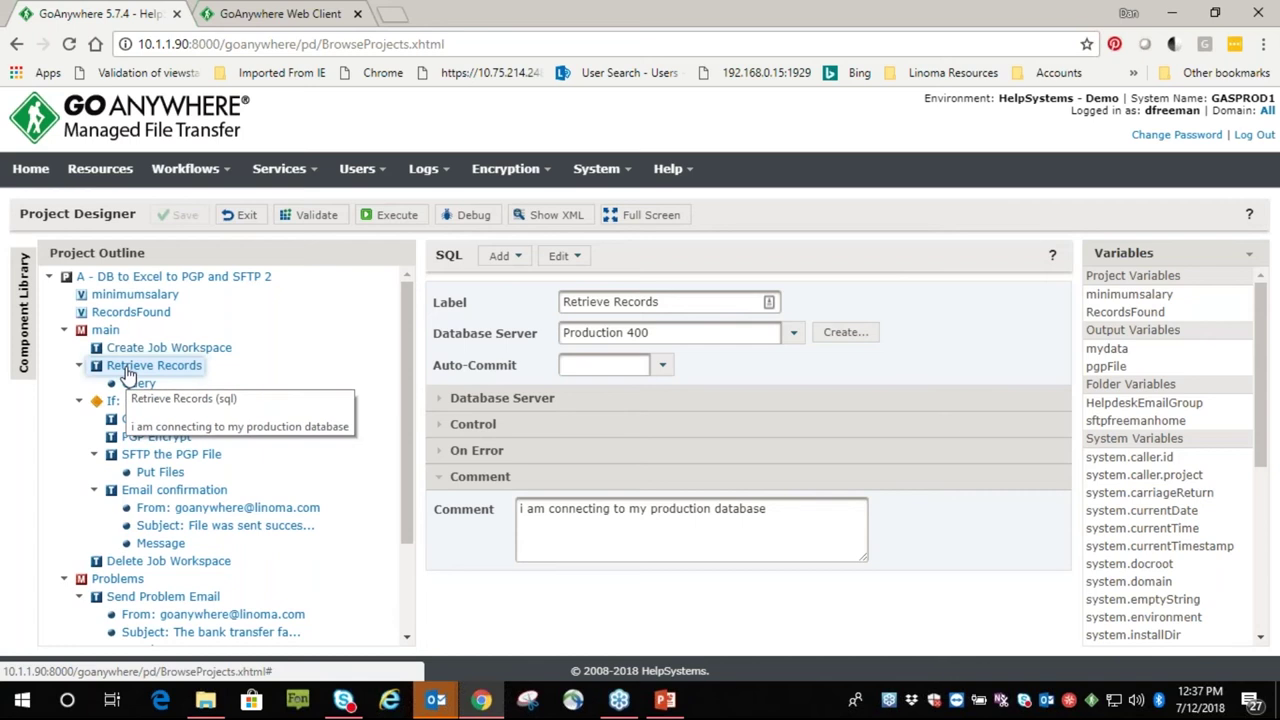
{"action": "left_click", "coordinate": [793, 340]}
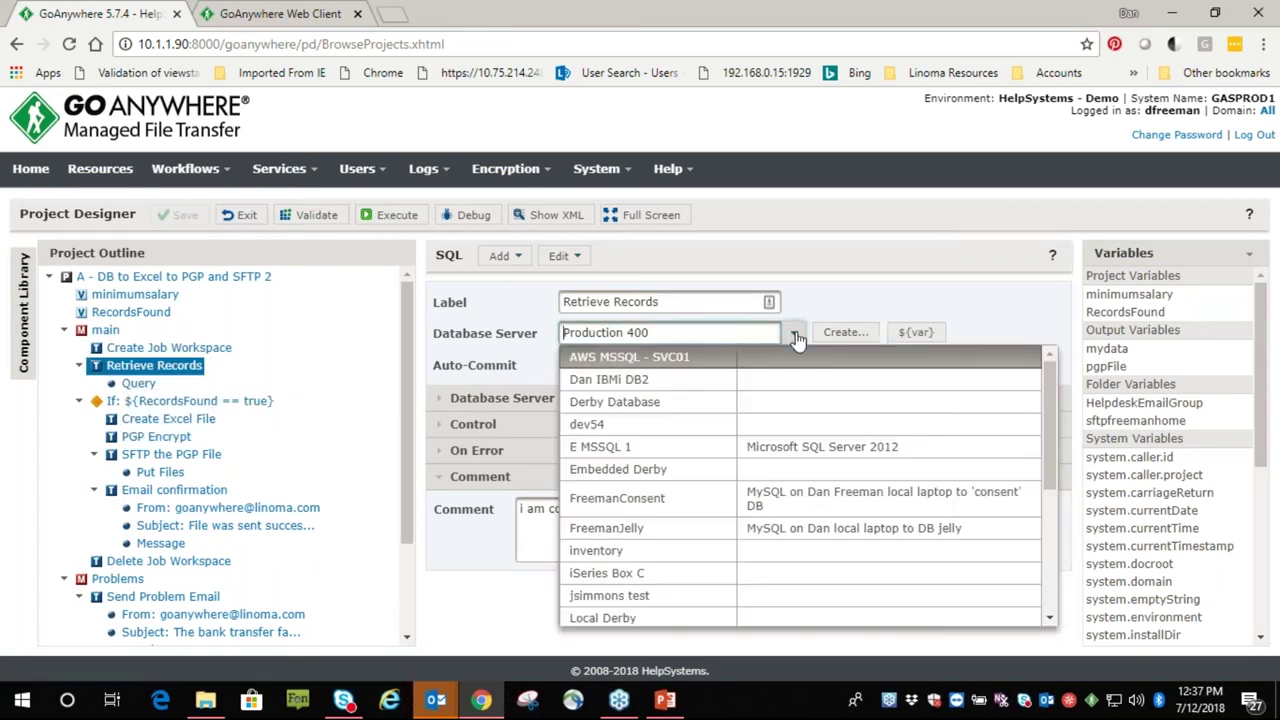
{"action": "left_click", "coordinate": [820, 299]}
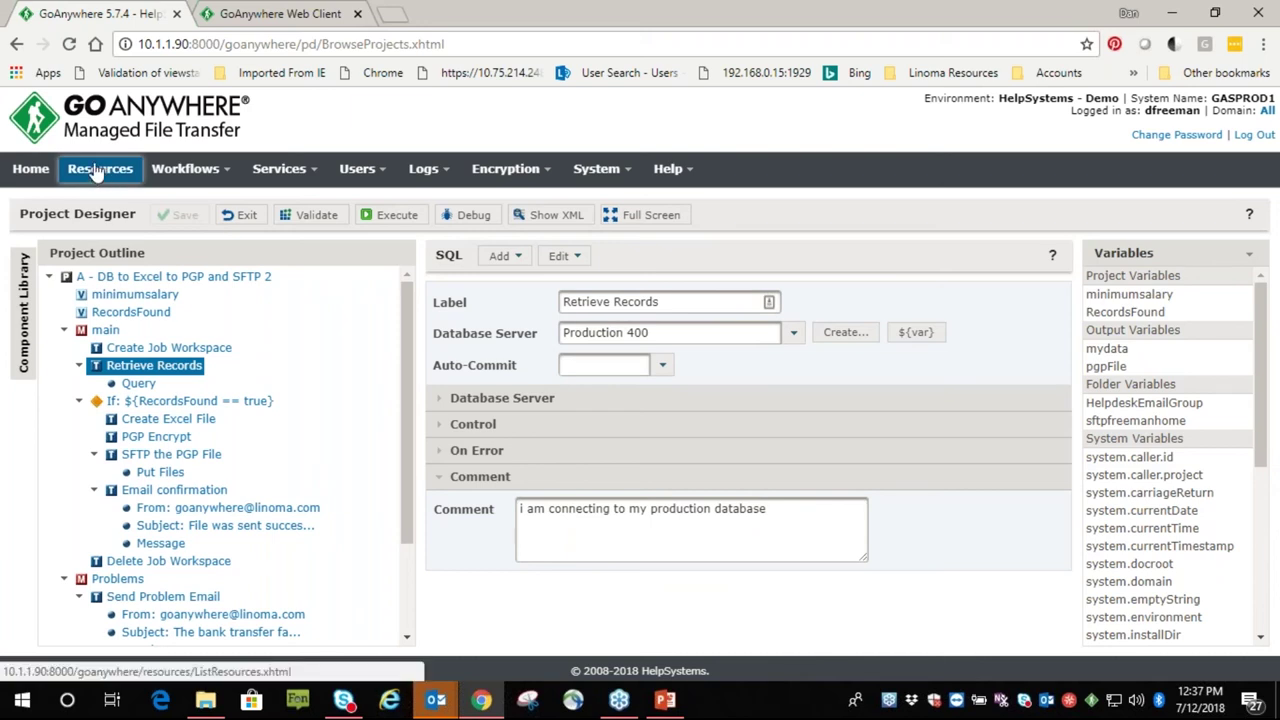
{"action": "left_click", "coordinate": [138, 383]}
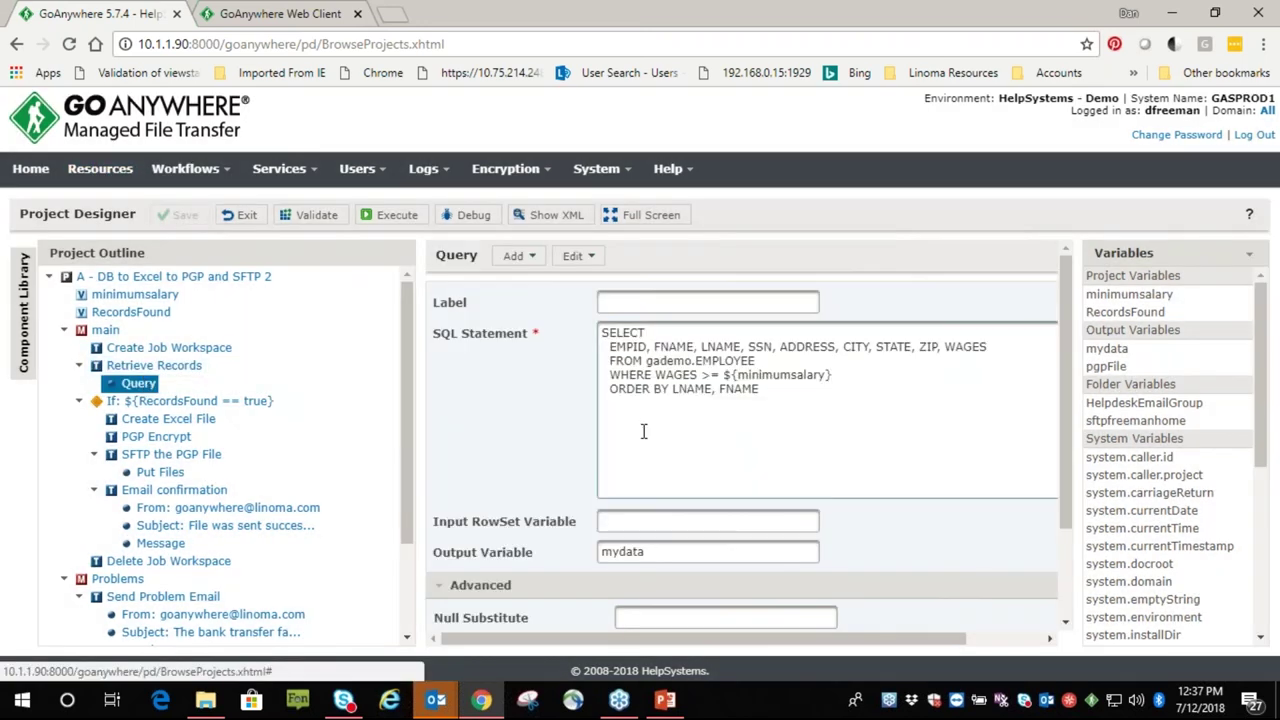
{"action": "left_click_drag", "start_coordinate": [607, 345], "coordinate": [833, 376]}
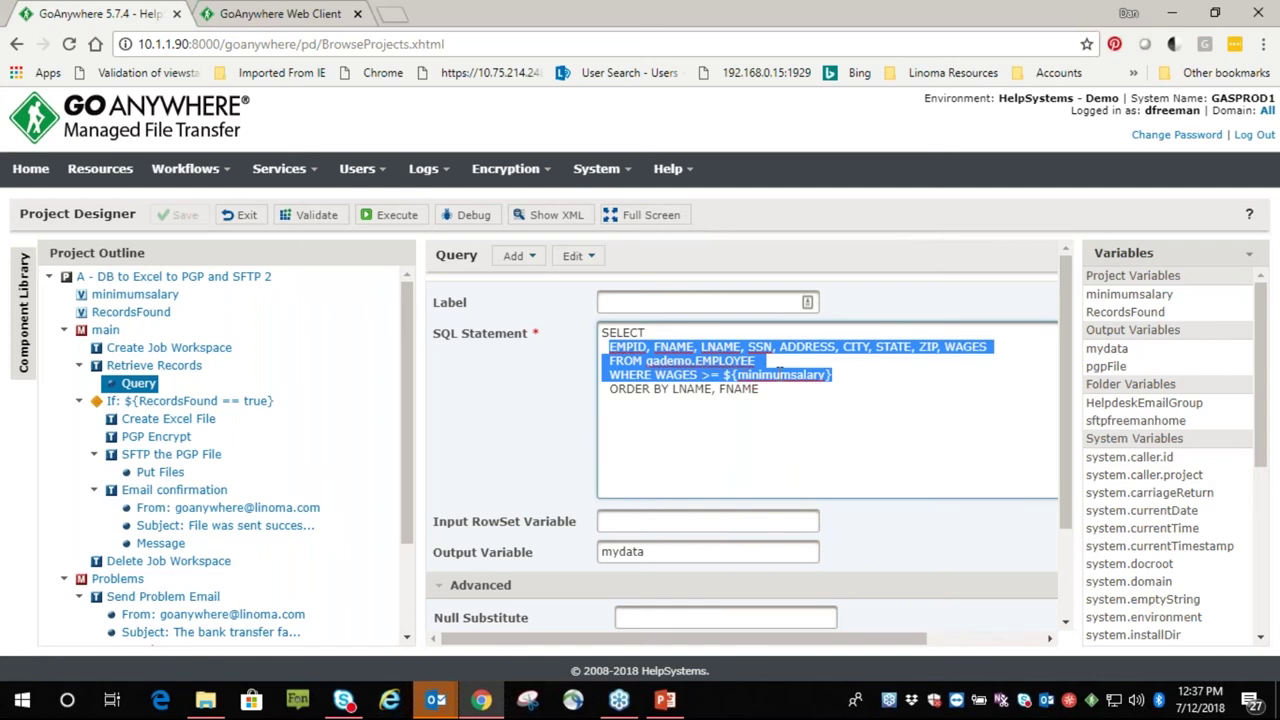
Confirm minimumsalary is 25000, then review the Query's output variable mydata and no-data fallback
{"action": "left_click", "coordinate": [138, 296]}
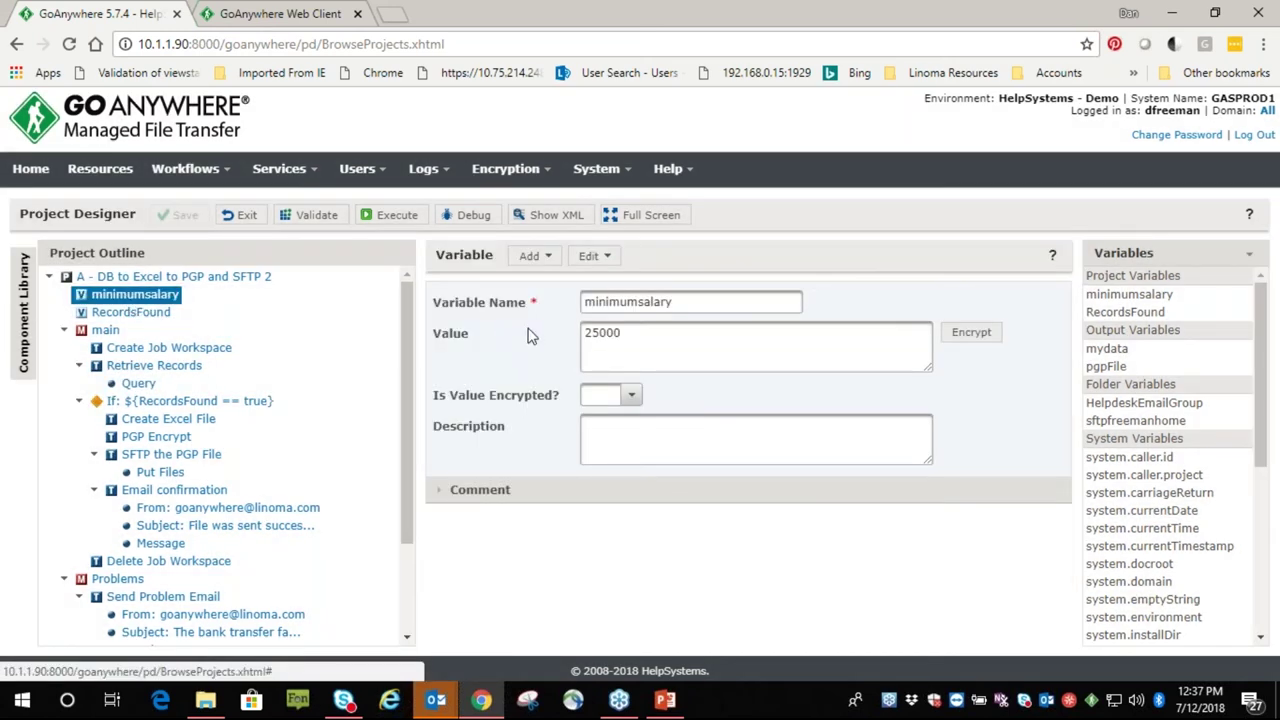
{"action": "left_click_drag", "start_coordinate": [621, 335], "coordinate": [567, 338]}
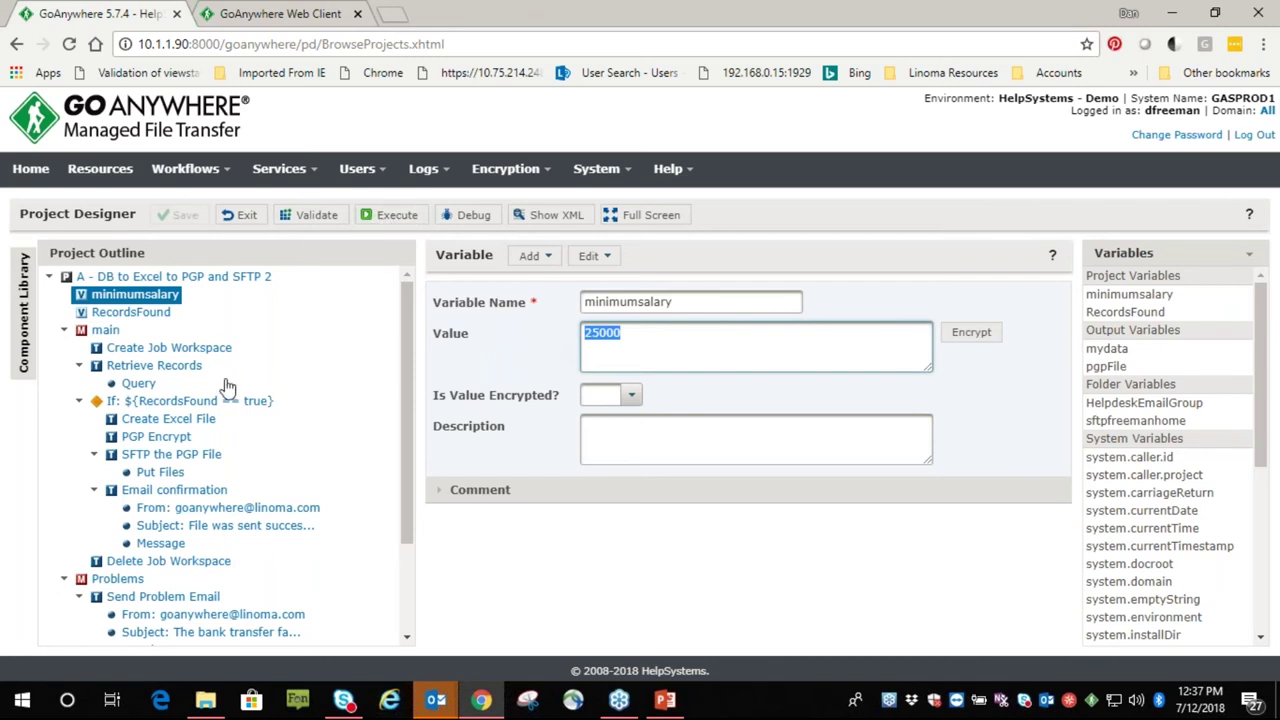
{"action": "left_click", "coordinate": [138, 384]}
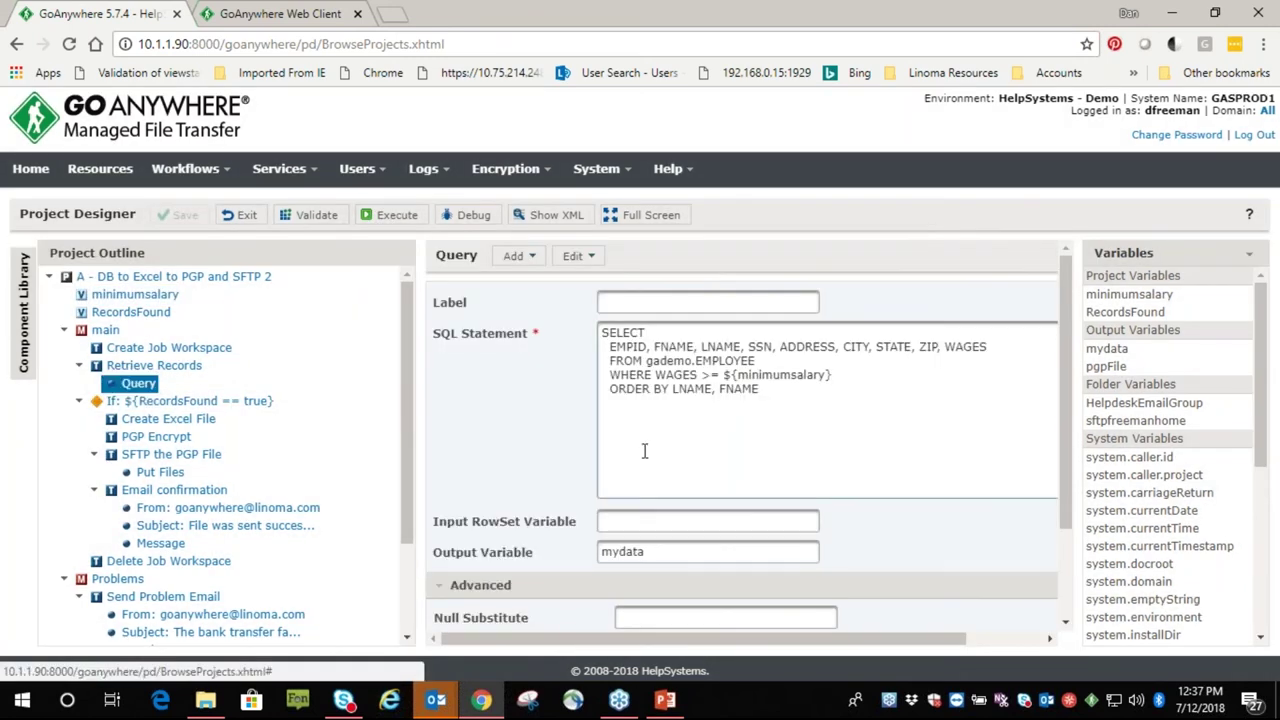
{"action": "scroll", "coordinate": [644, 451], "scroll_direction": "down", "scroll_amount": 3}
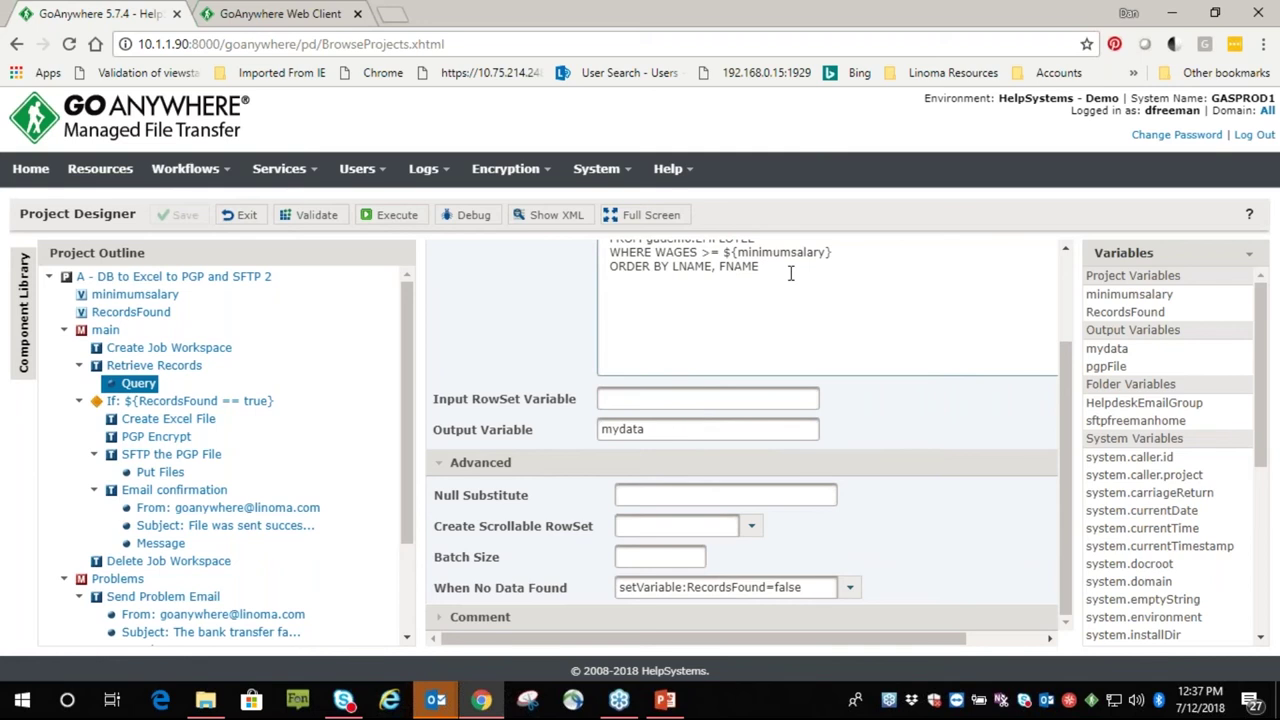
{"action": "scroll", "coordinate": [790, 273], "scroll_direction": "up", "scroll_amount": 3}
{"action": "left_click_drag", "start_coordinate": [789, 357], "coordinate": [600, 302]}
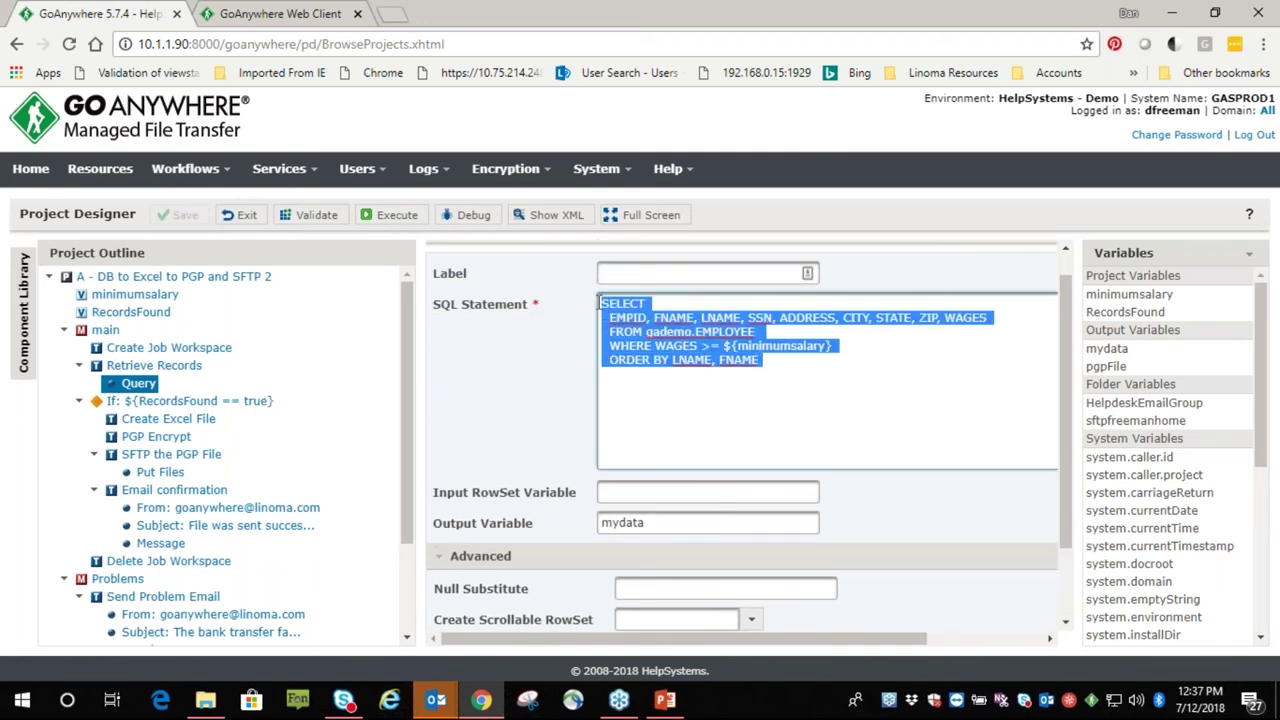
{"action": "left_click", "coordinate": [657, 522]}
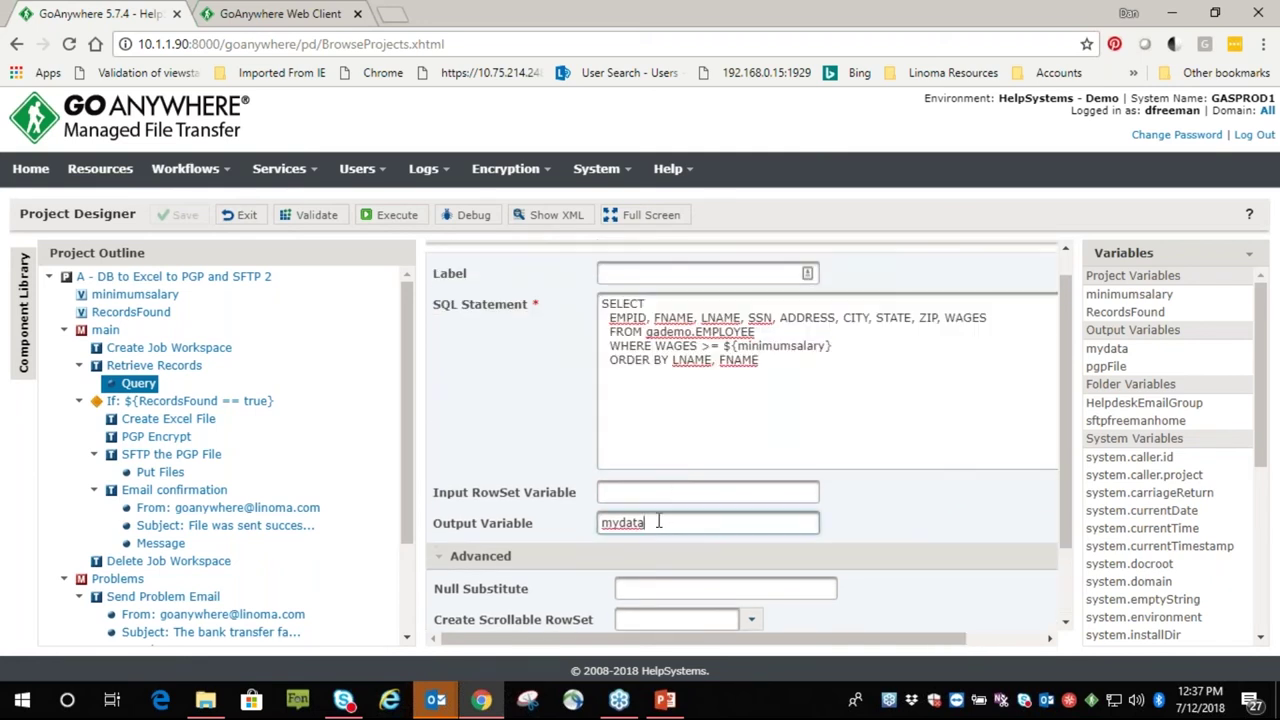
{"action": "left_click_drag", "start_coordinate": [657, 522], "coordinate": [580, 530]}
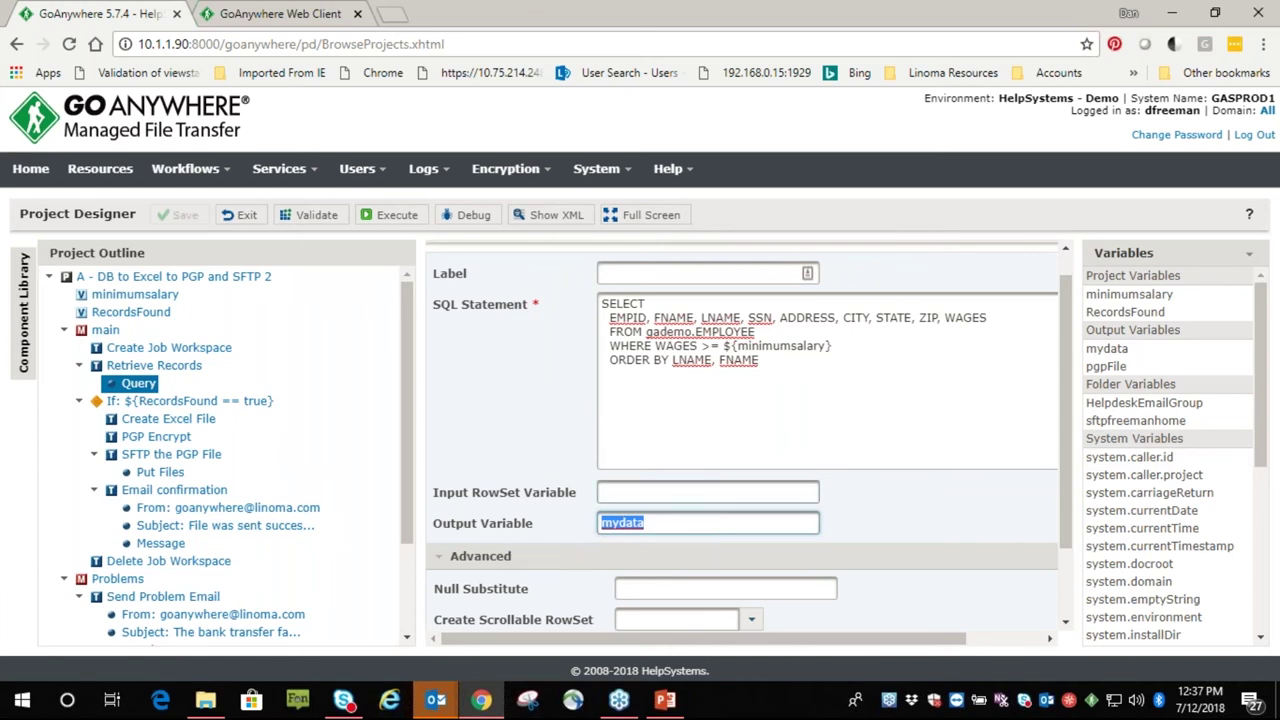
{"action": "scroll", "coordinate": [652, 485], "scroll_direction": "down", "scroll_amount": 3}
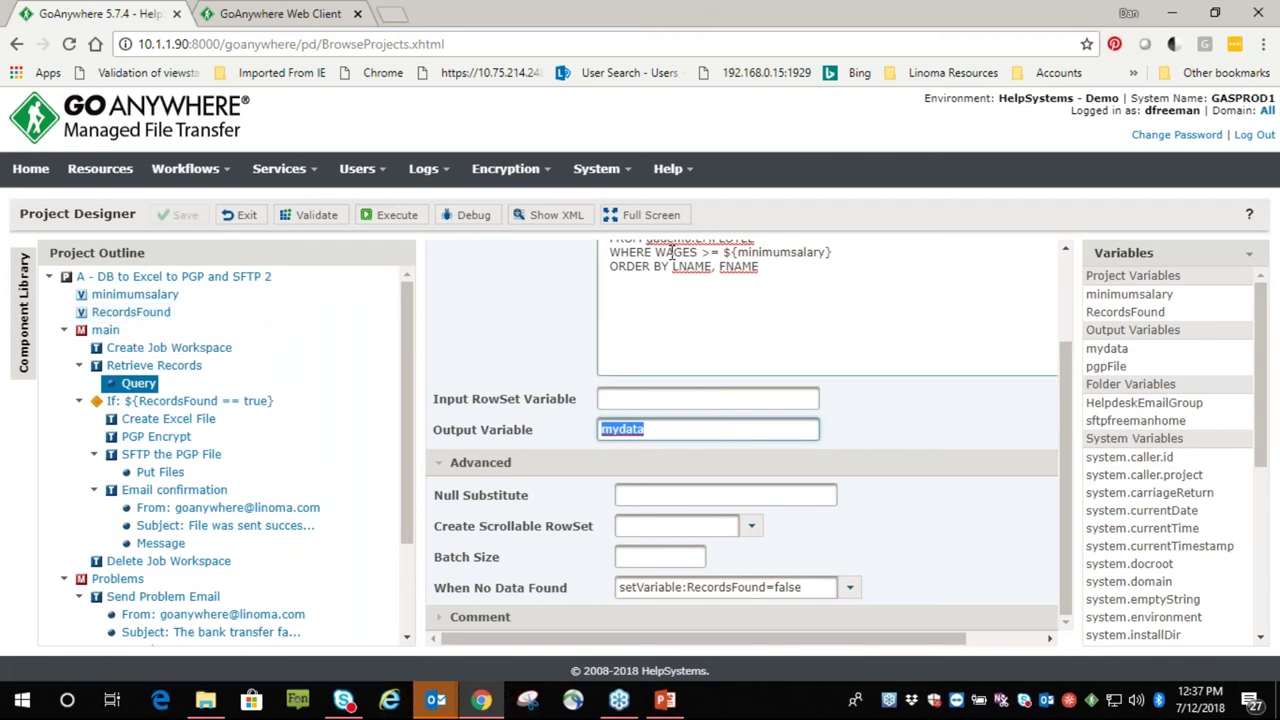
Review the RecordsFound If condition and the library's Data Translation components
{"action": "left_click", "coordinate": [150, 401]}
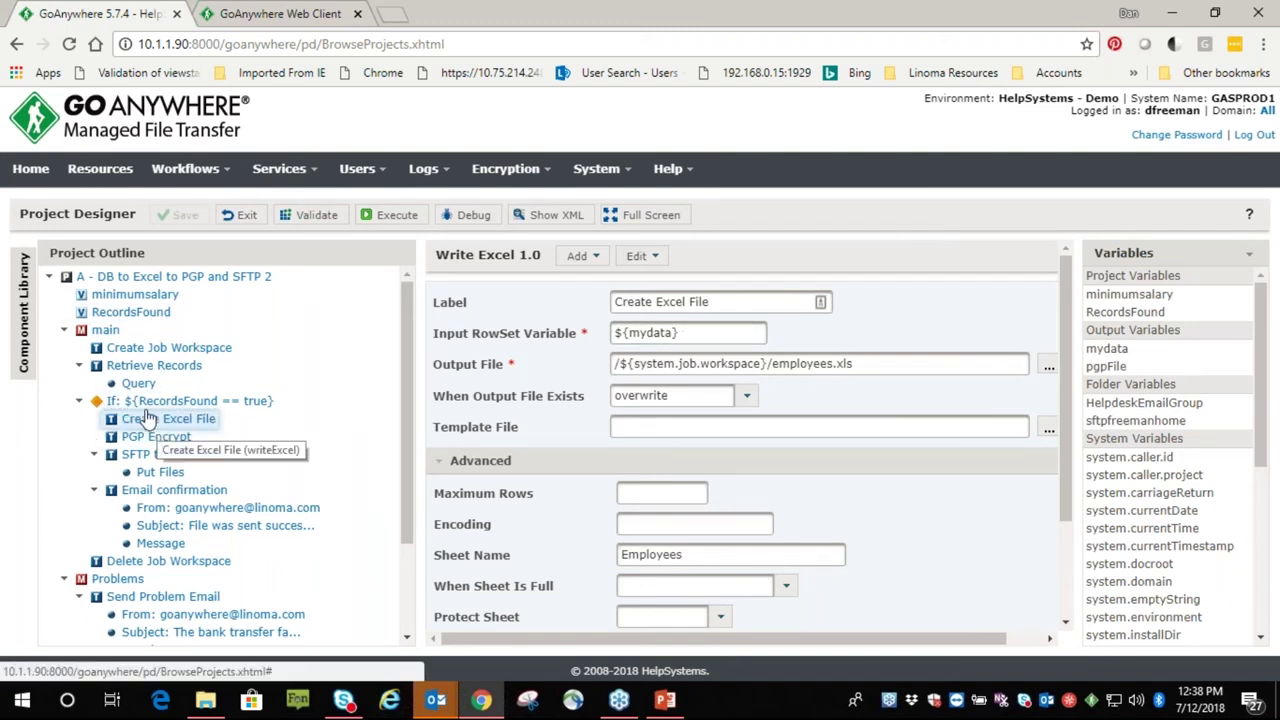
{"action": "left_click", "coordinate": [27, 308]}
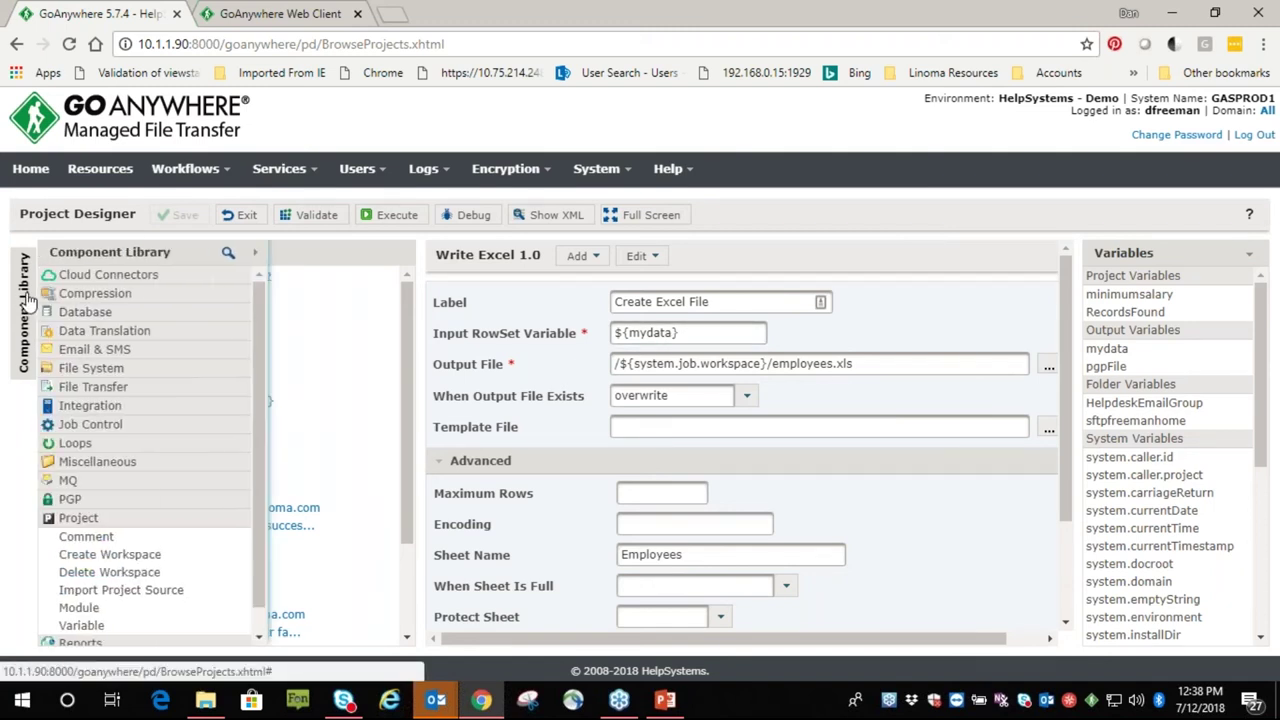
{"action": "left_click", "coordinate": [57, 338]}
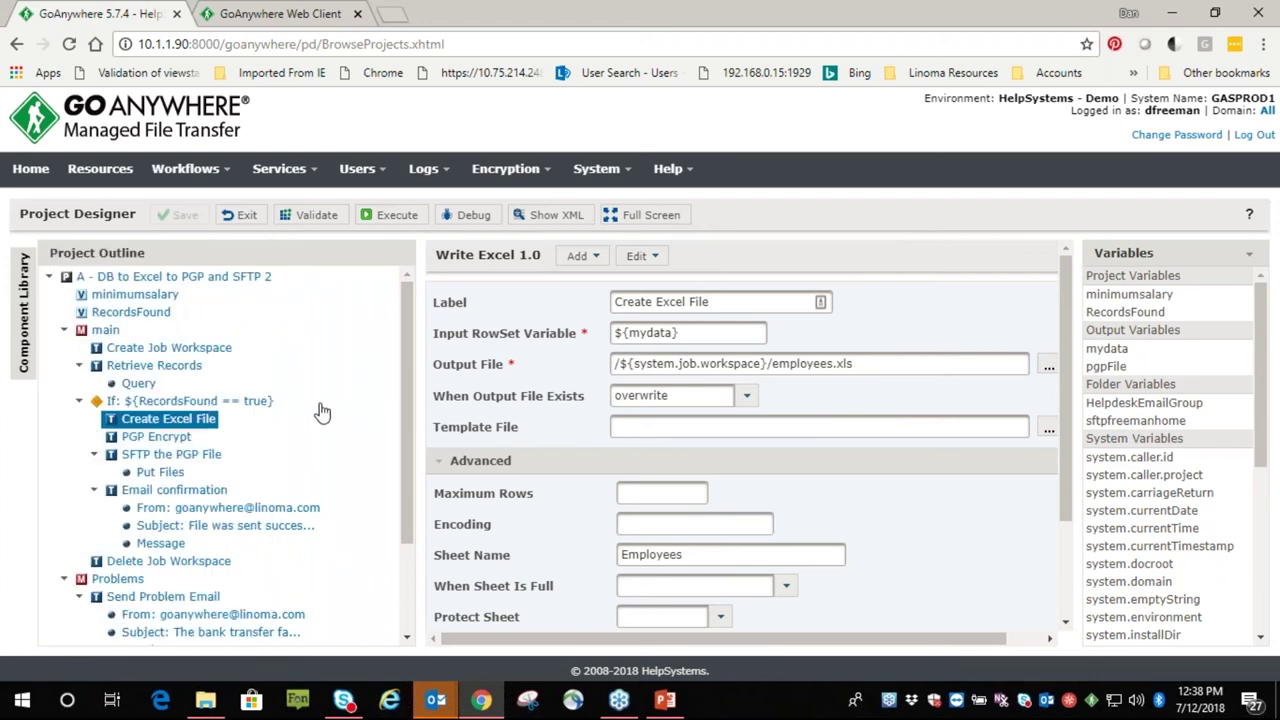
Match Create Excel File's ${mydata} input rowset to the Query's mydata output, and review its job workspace output path
{"action": "left_click", "coordinate": [183, 427]}
{"action": "left_click", "coordinate": [681, 333]}
{"action": "left_click_drag", "start_coordinate": [681, 333], "coordinate": [614, 333]}
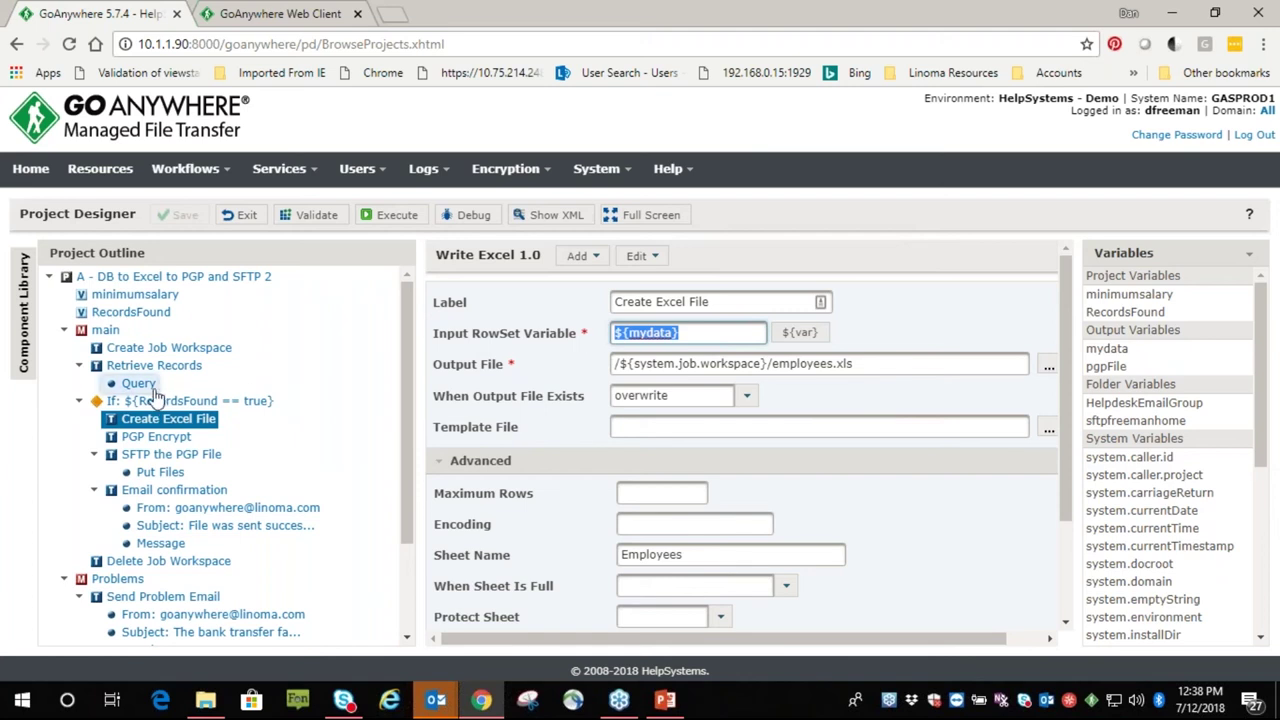
{"action": "left_click", "coordinate": [138, 383]}
{"action": "left_click", "coordinate": [652, 552]}
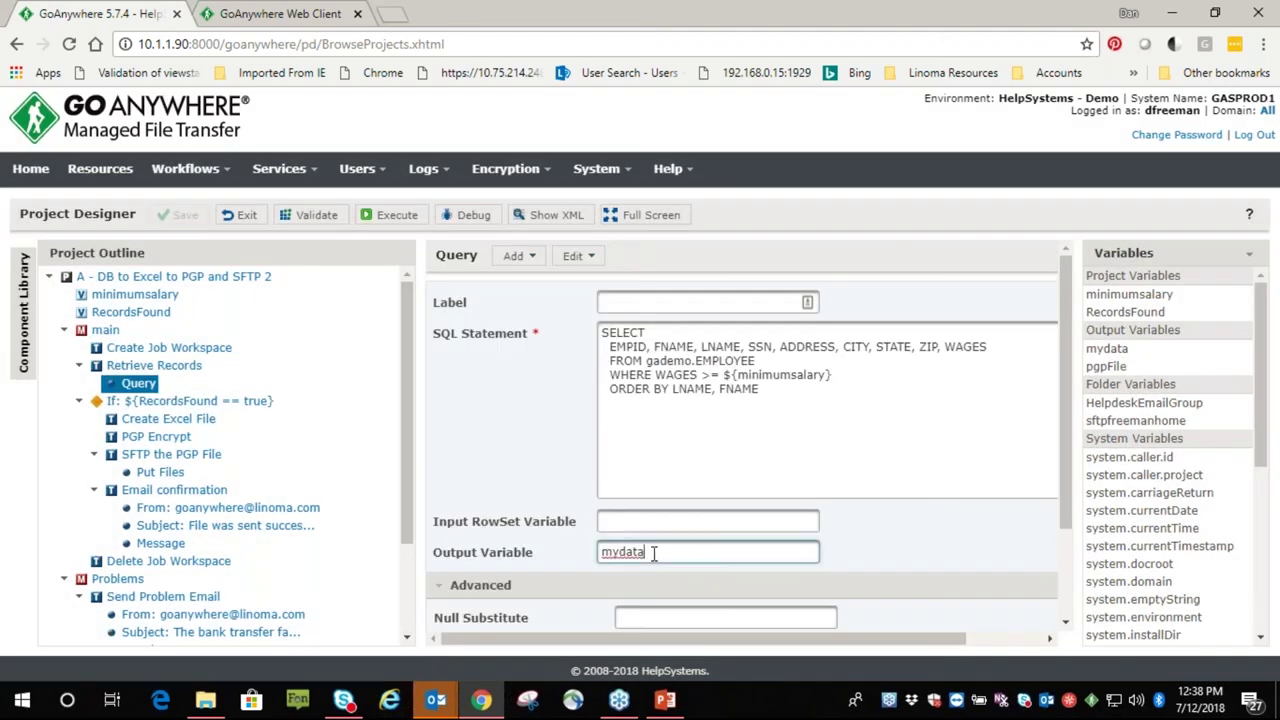
{"action": "left_click_drag", "start_coordinate": [652, 552], "coordinate": [580, 553]}
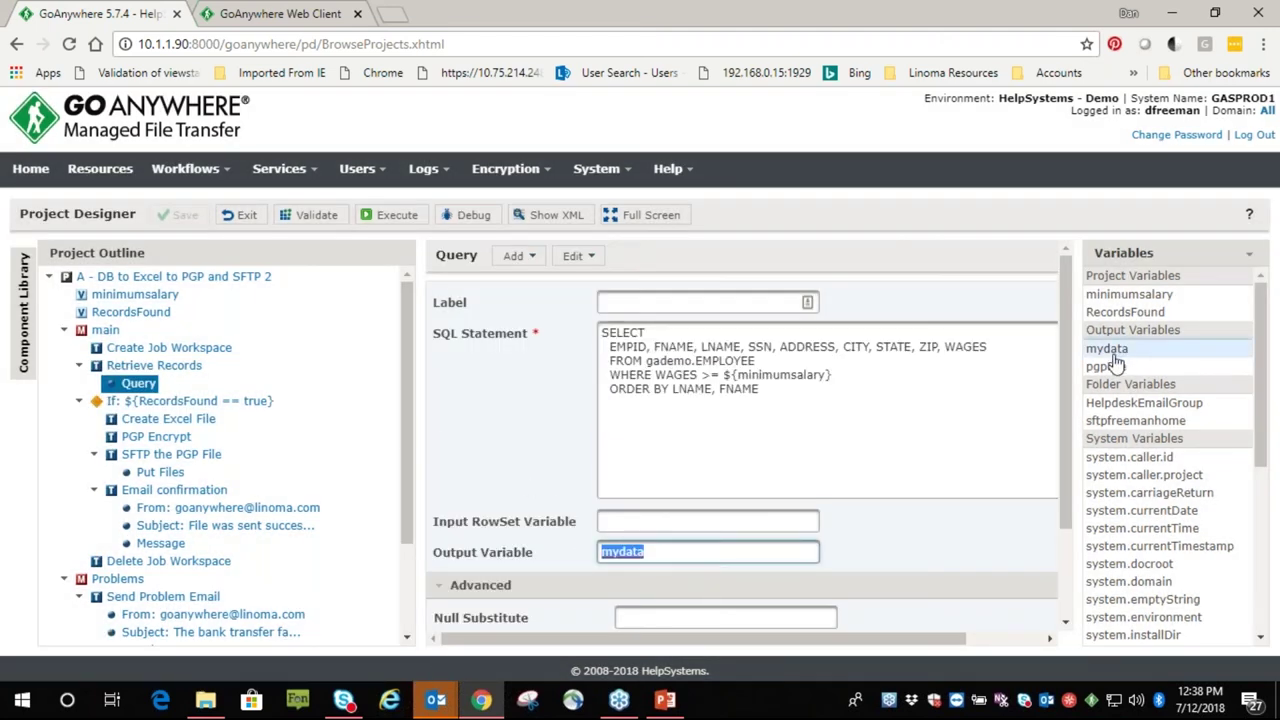
{"action": "left_click", "coordinate": [168, 418]}
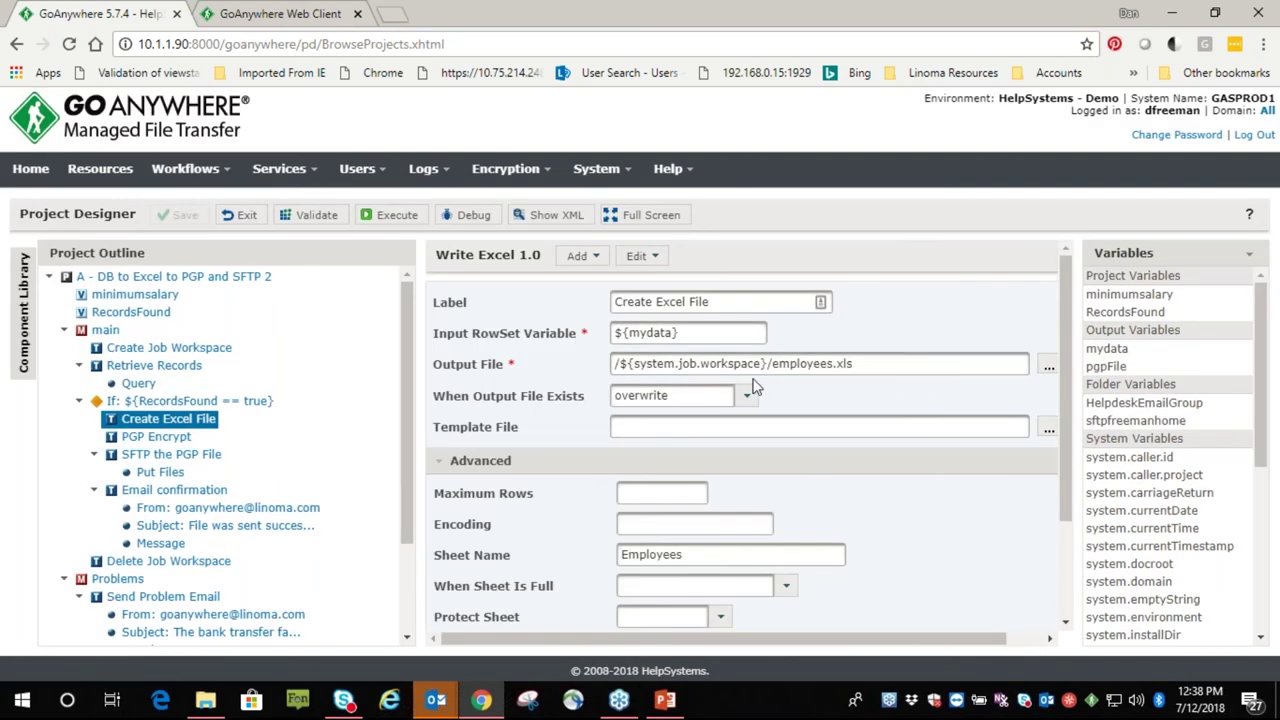
{"action": "left_click_drag", "start_coordinate": [764, 363], "coordinate": [630, 395]}
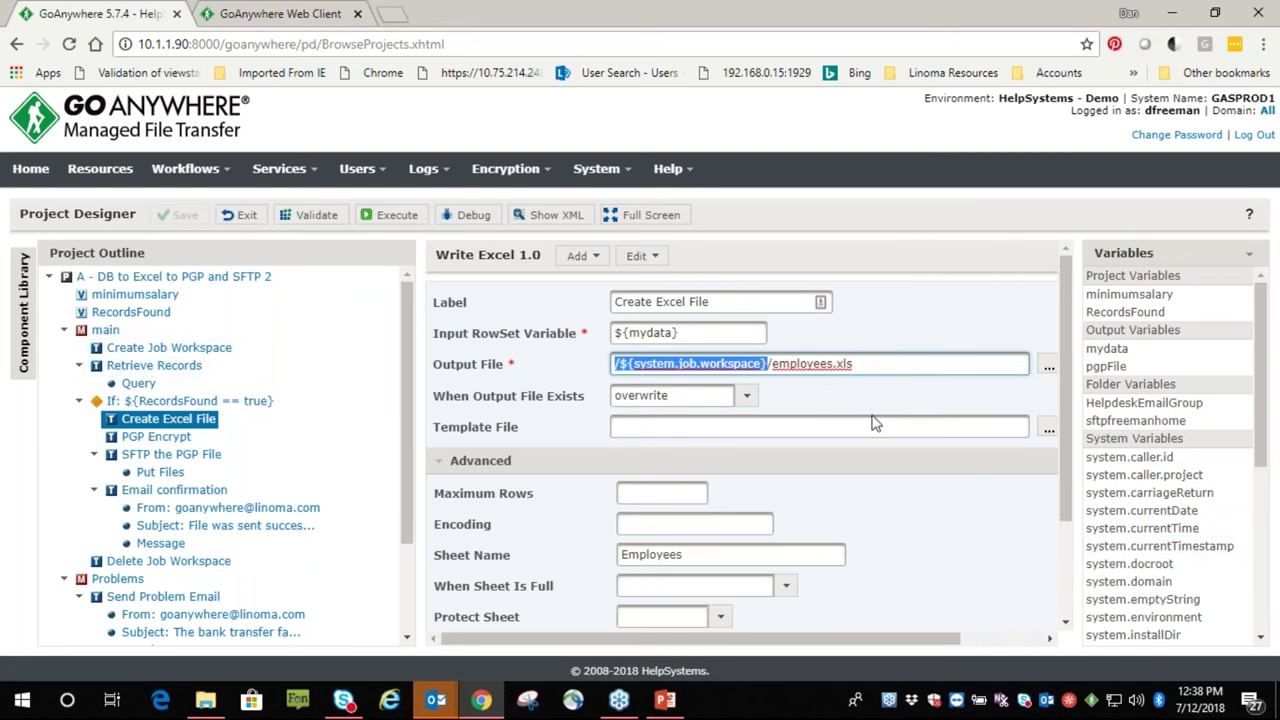
{"action": "scroll", "coordinate": [850, 430], "scroll_direction": "down", "scroll_amount": 3}
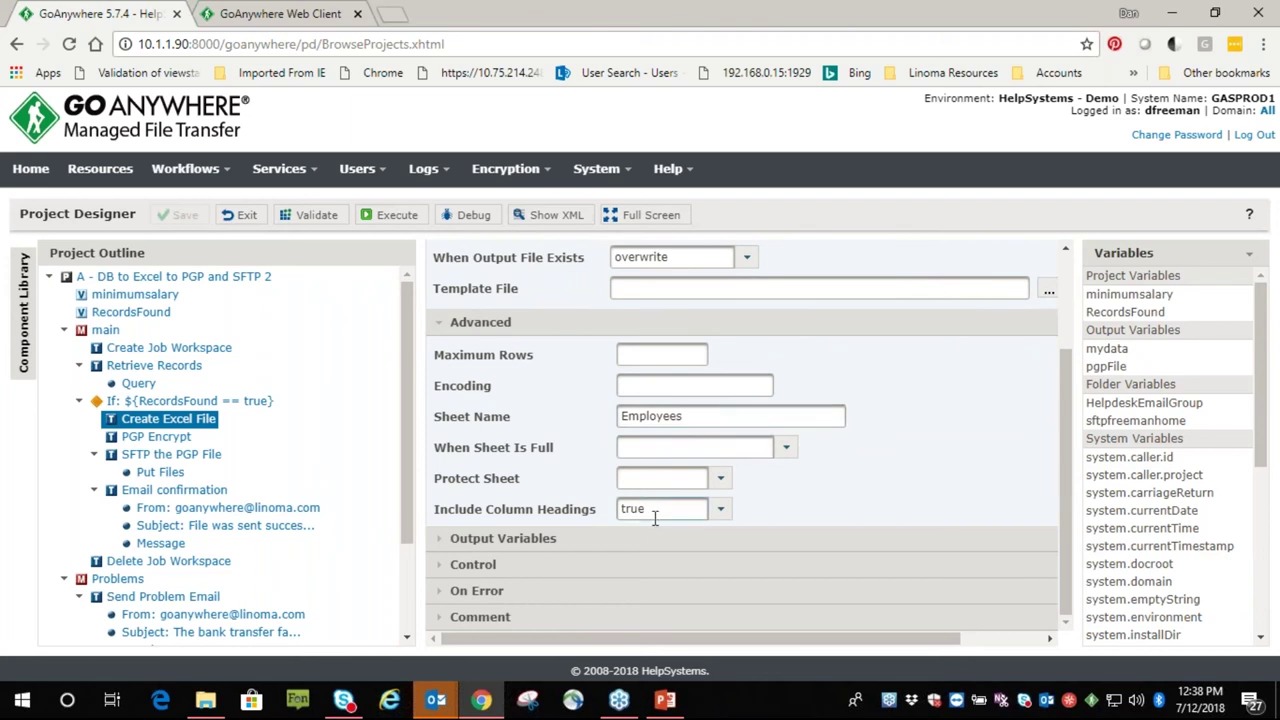
Review PGP Encrypt's input file employees.xls and output file employees.xls.pgp
{"action": "left_click", "coordinate": [155, 437]}
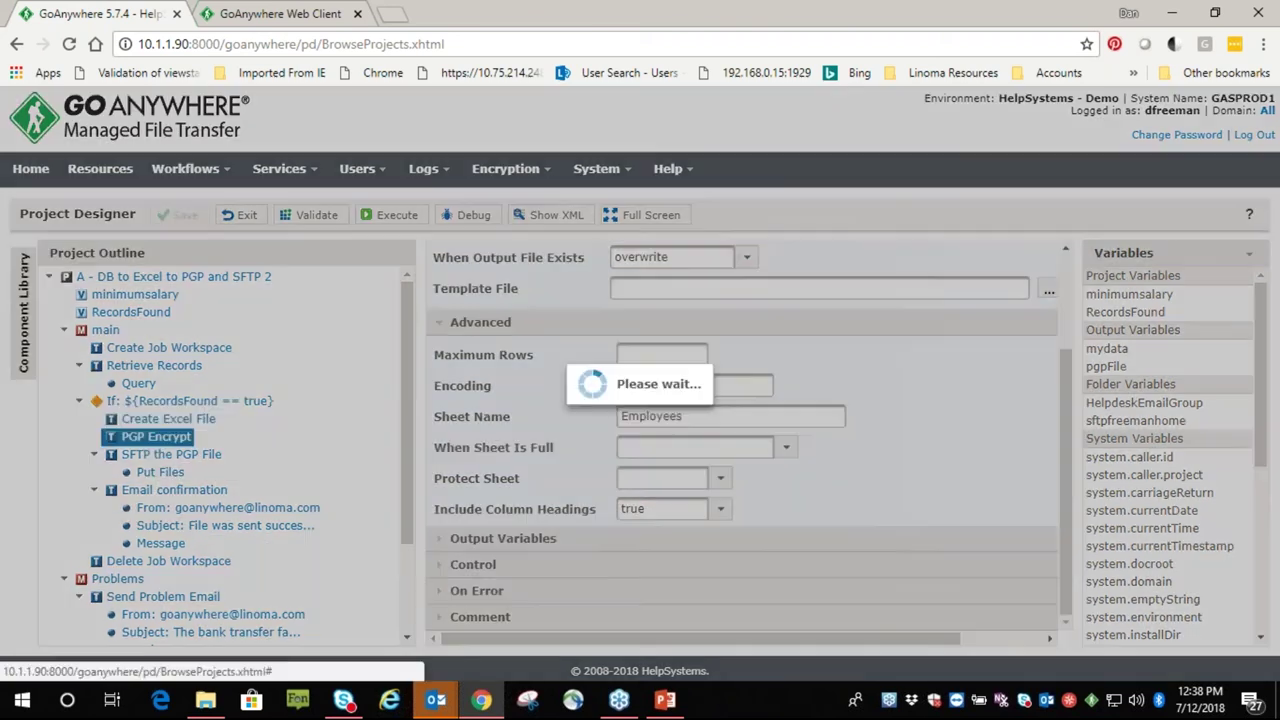
{"action": "scroll", "coordinate": [805, 438], "scroll_direction": "up", "scroll_amount": 3}
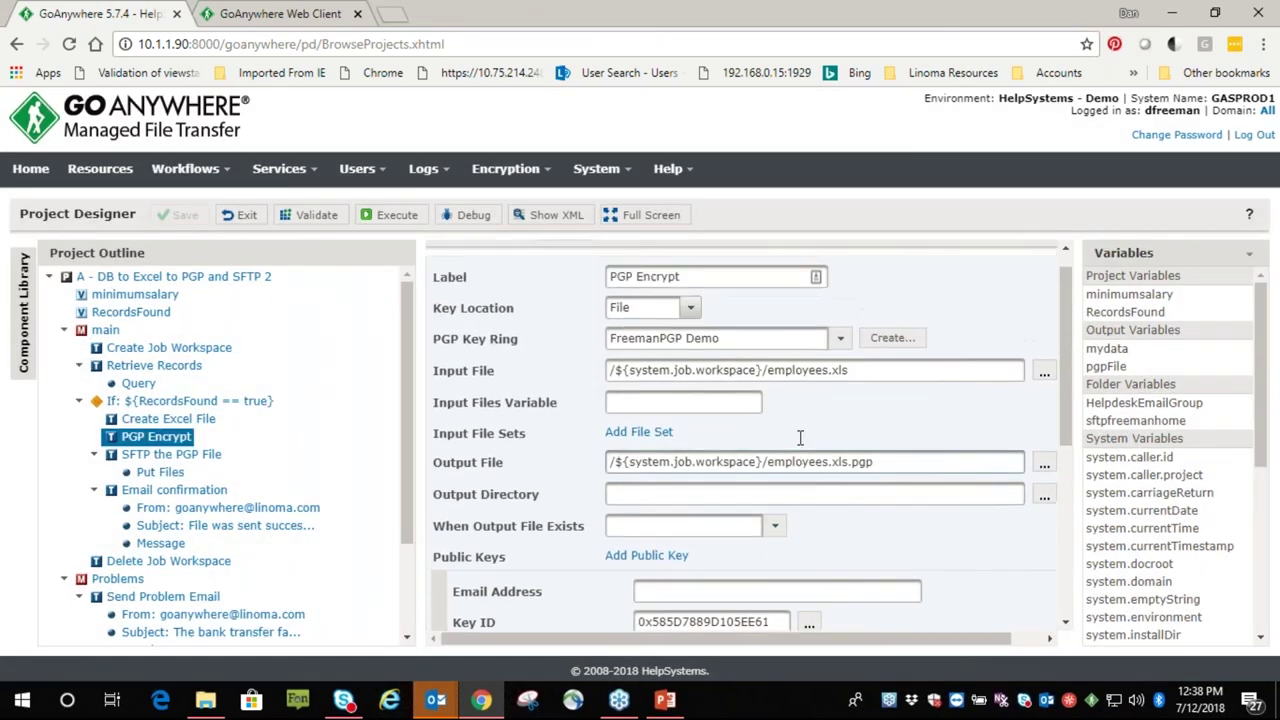
{"action": "scroll", "coordinate": [800, 437], "scroll_direction": "up", "scroll_amount": 1}
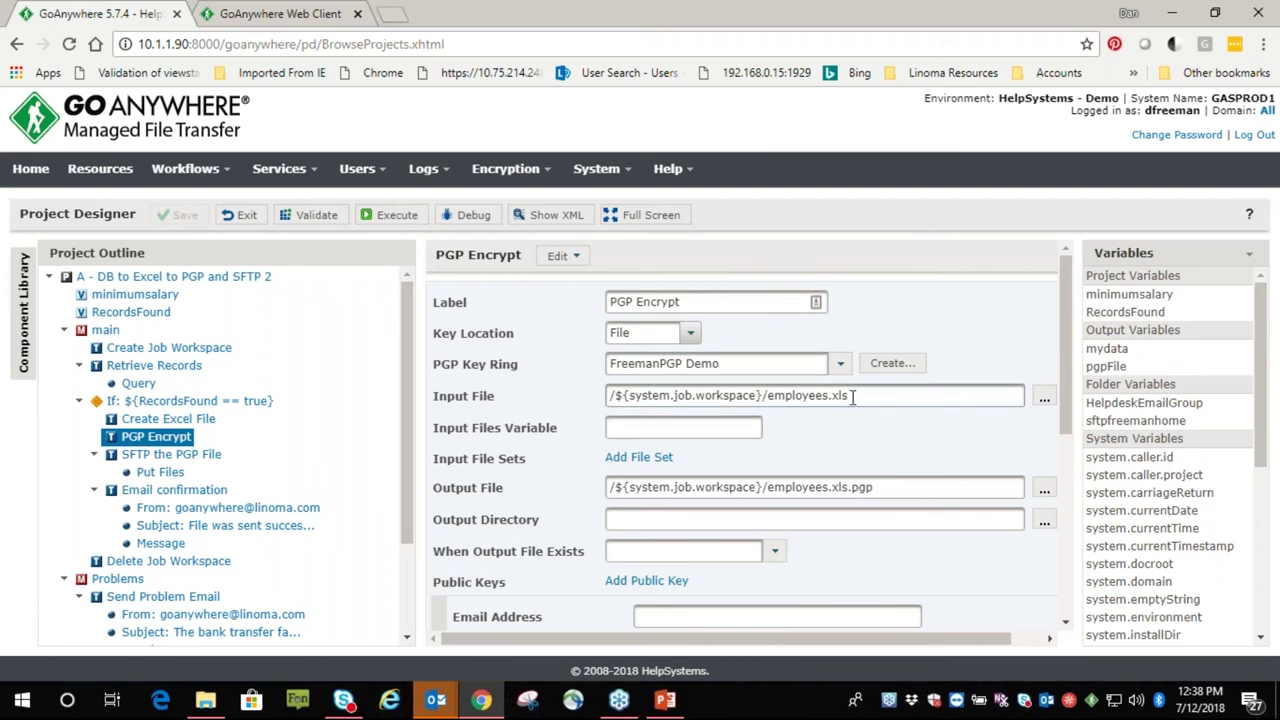
{"action": "left_click_drag", "start_coordinate": [852, 396], "coordinate": [766, 396]}
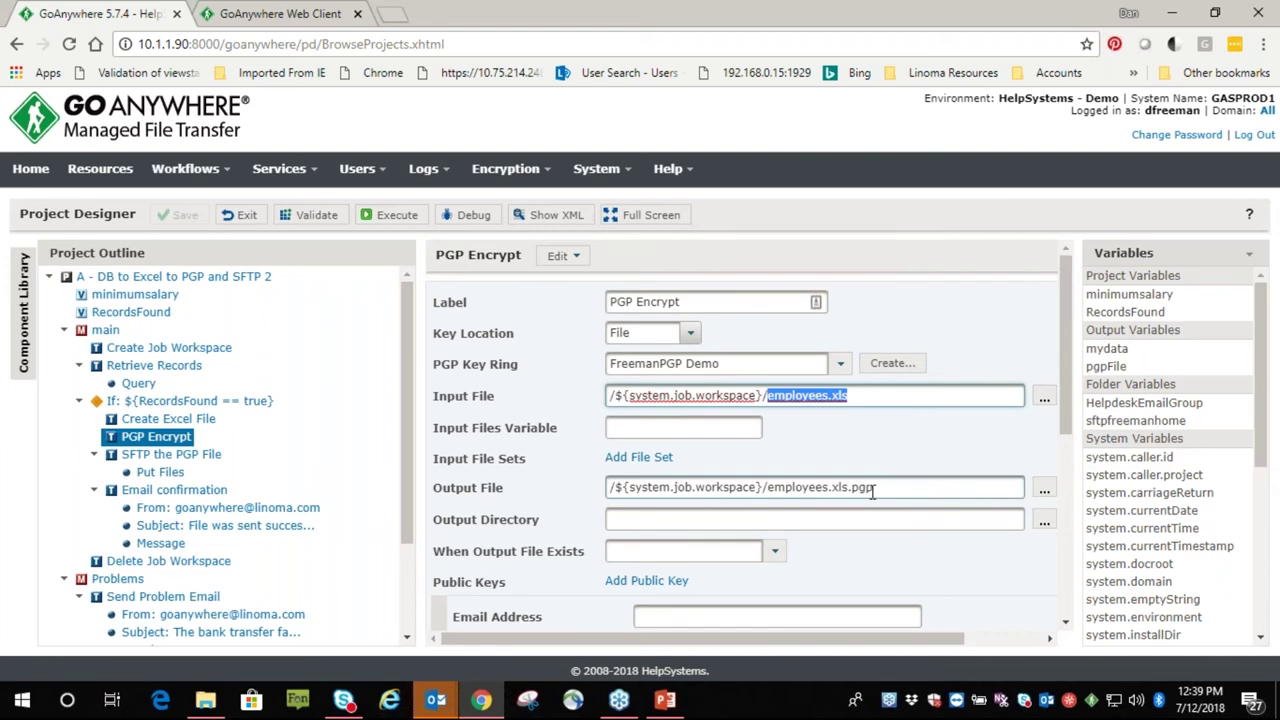
{"action": "left_click_drag", "start_coordinate": [872, 489], "coordinate": [760, 489]}
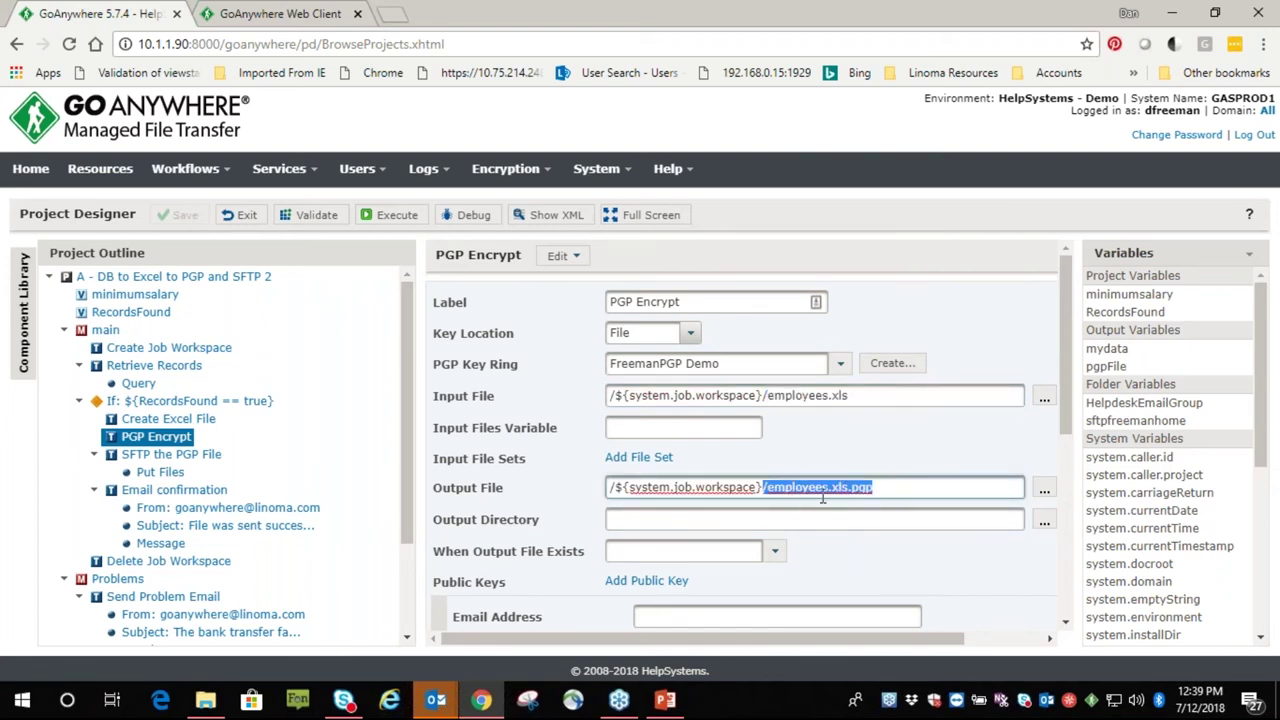
{"action": "scroll", "coordinate": [740, 485], "scroll_direction": "down", "scroll_amount": 2}
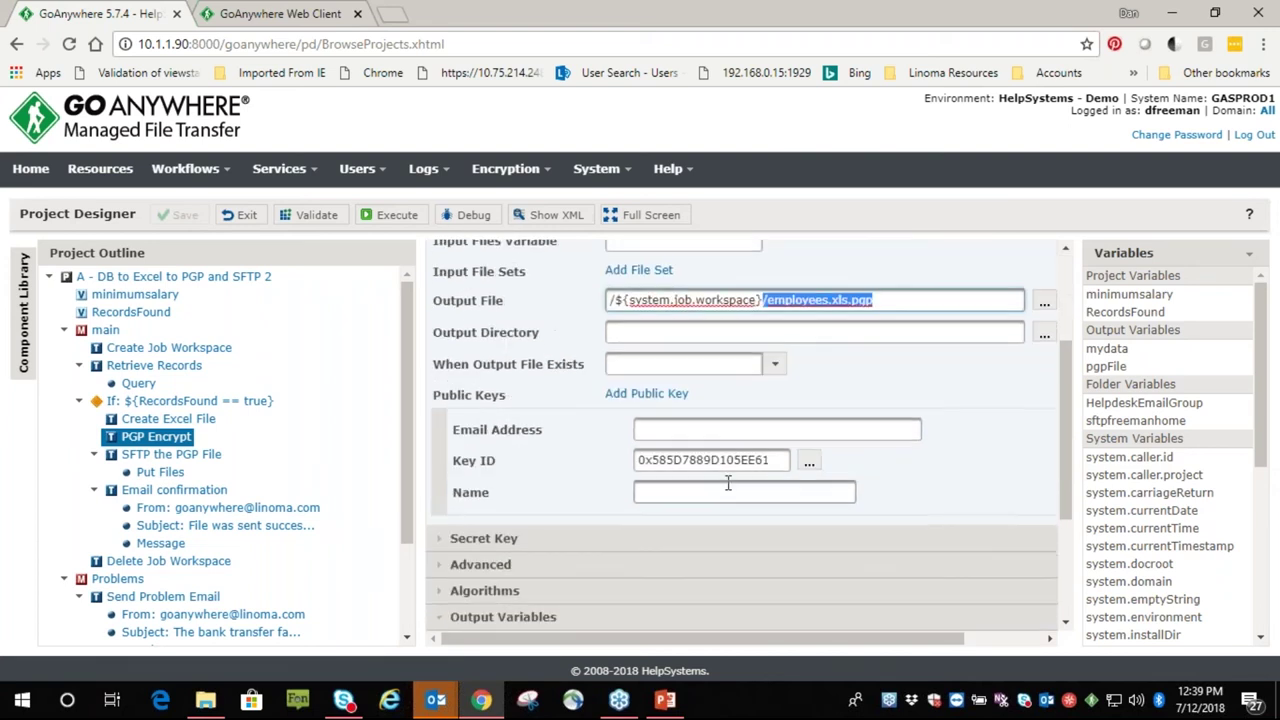
Browse the available public keys without changing the key, then show SFTP the PGP File
{"action": "left_click", "coordinate": [808, 463]}
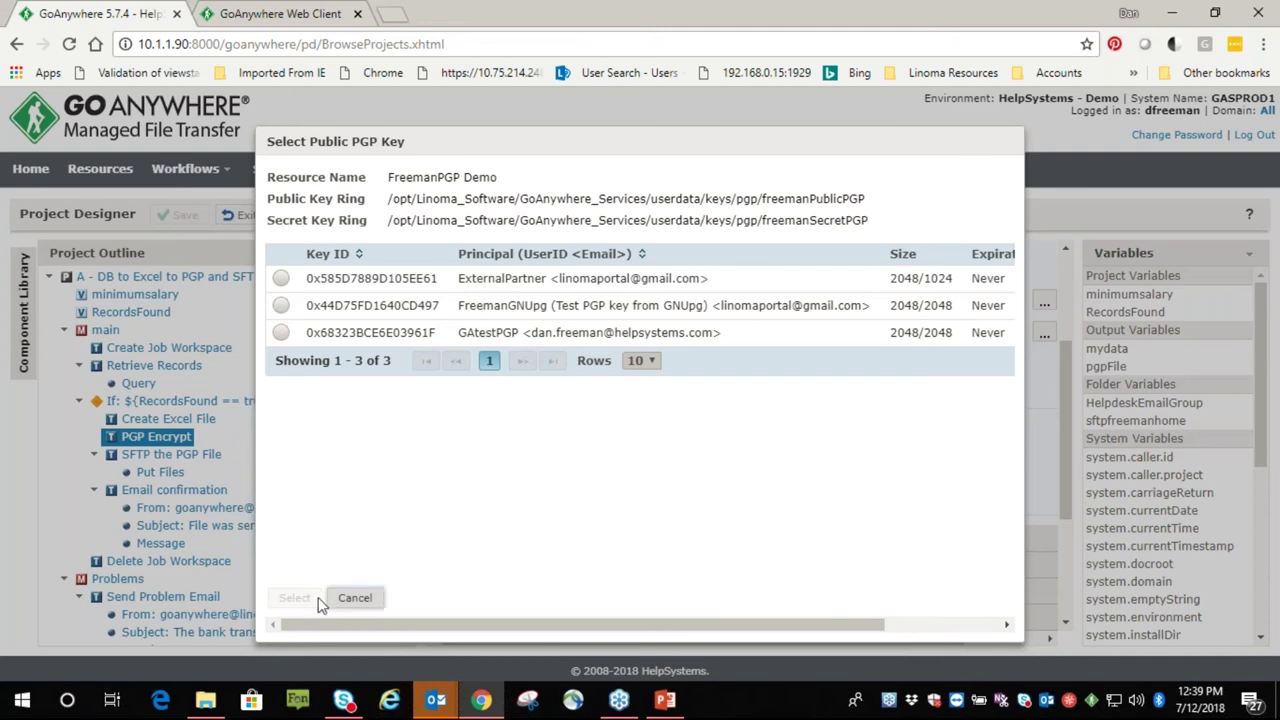
{"action": "left_click", "coordinate": [355, 600]}
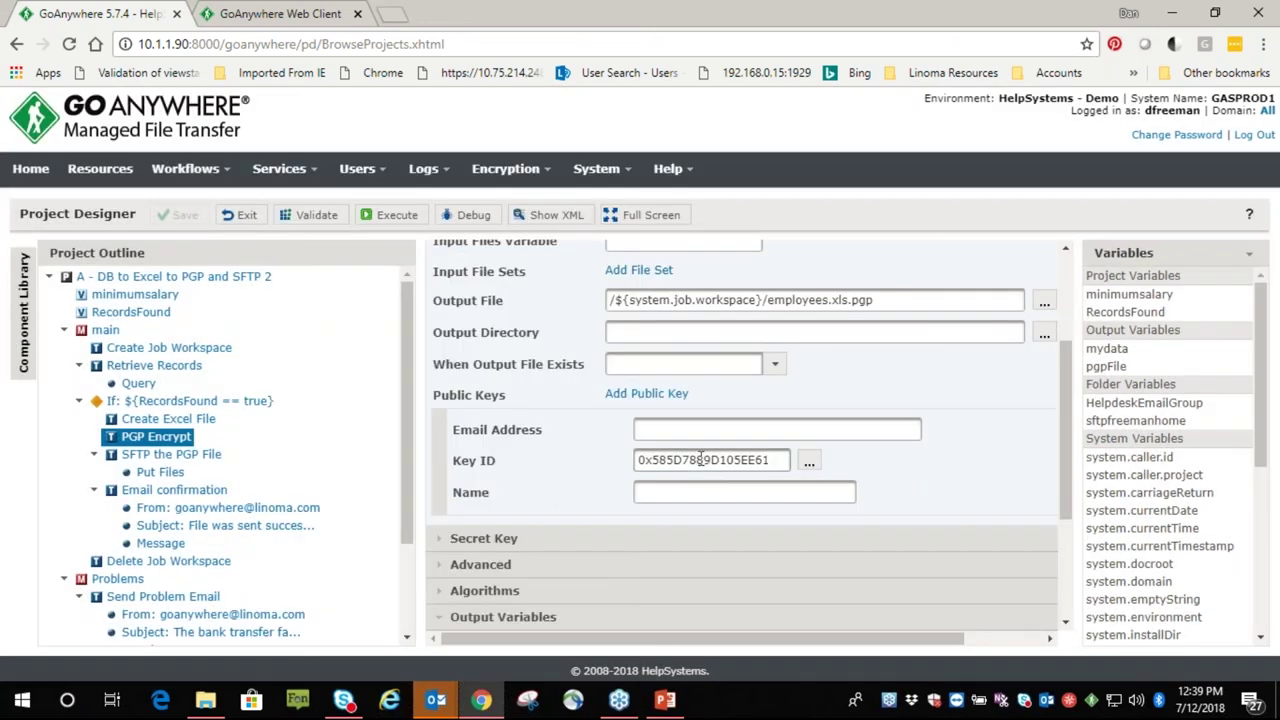
{"action": "left_click", "coordinate": [195, 456]}
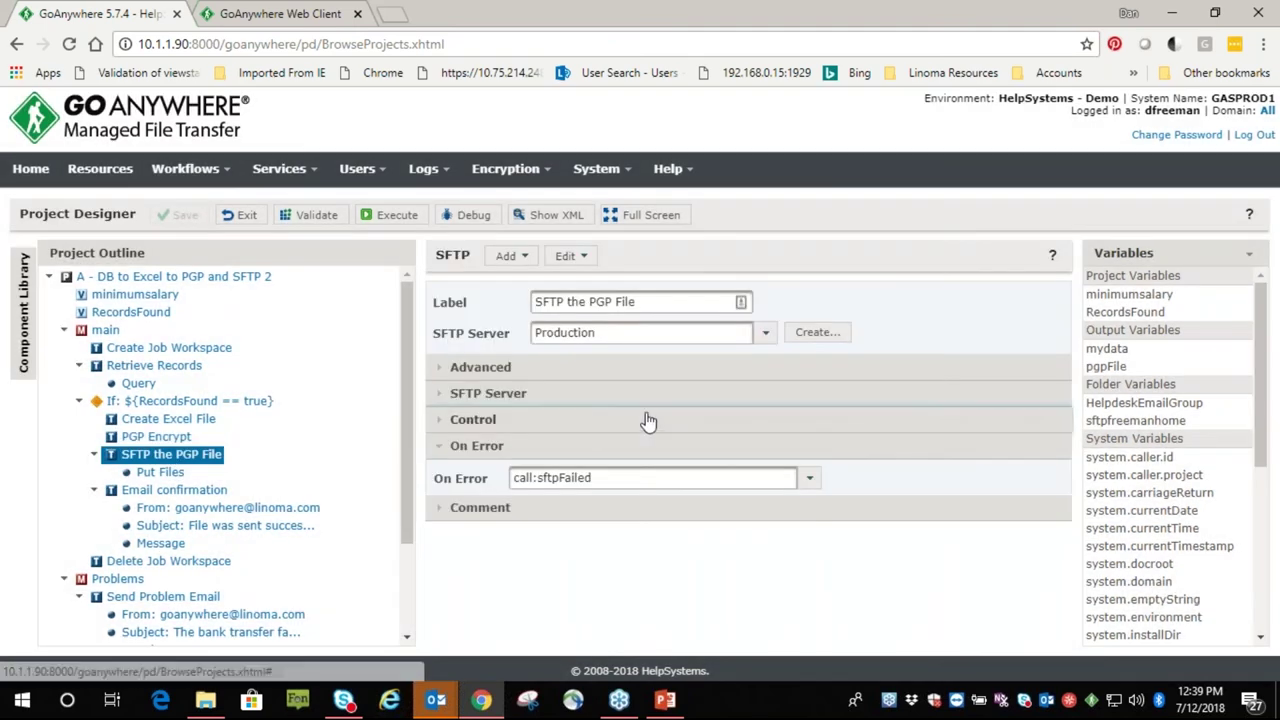
Check Put Files' ${pgpFile} source files variable and RootD destination directory
{"action": "left_click", "coordinate": [161, 473]}
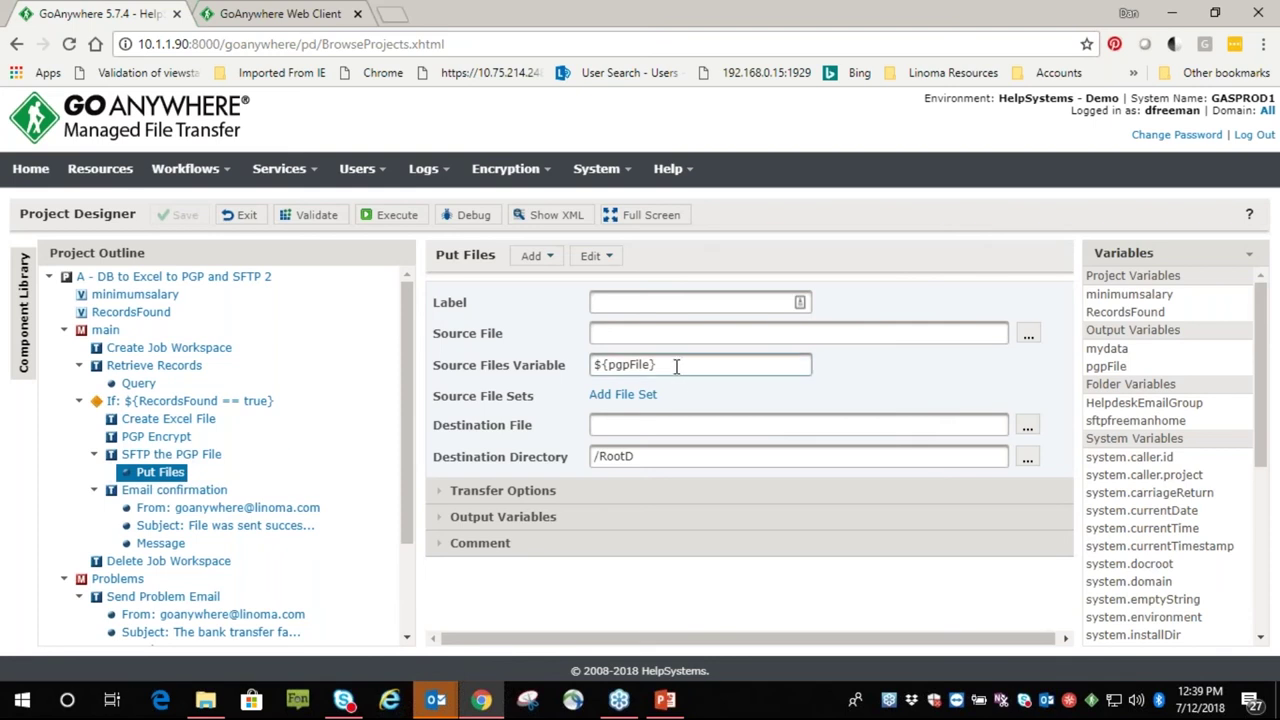
{"action": "left_click", "coordinate": [676, 366]}
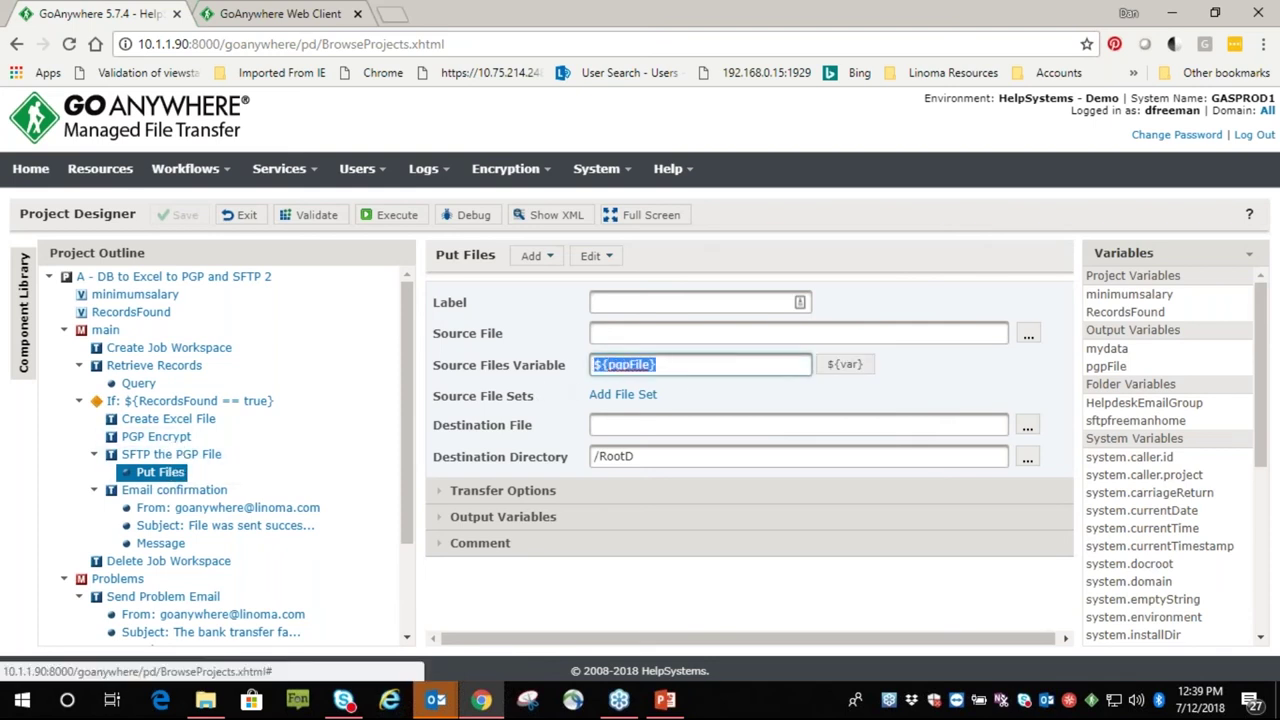
{"action": "double_click", "coordinate": [644, 457]}
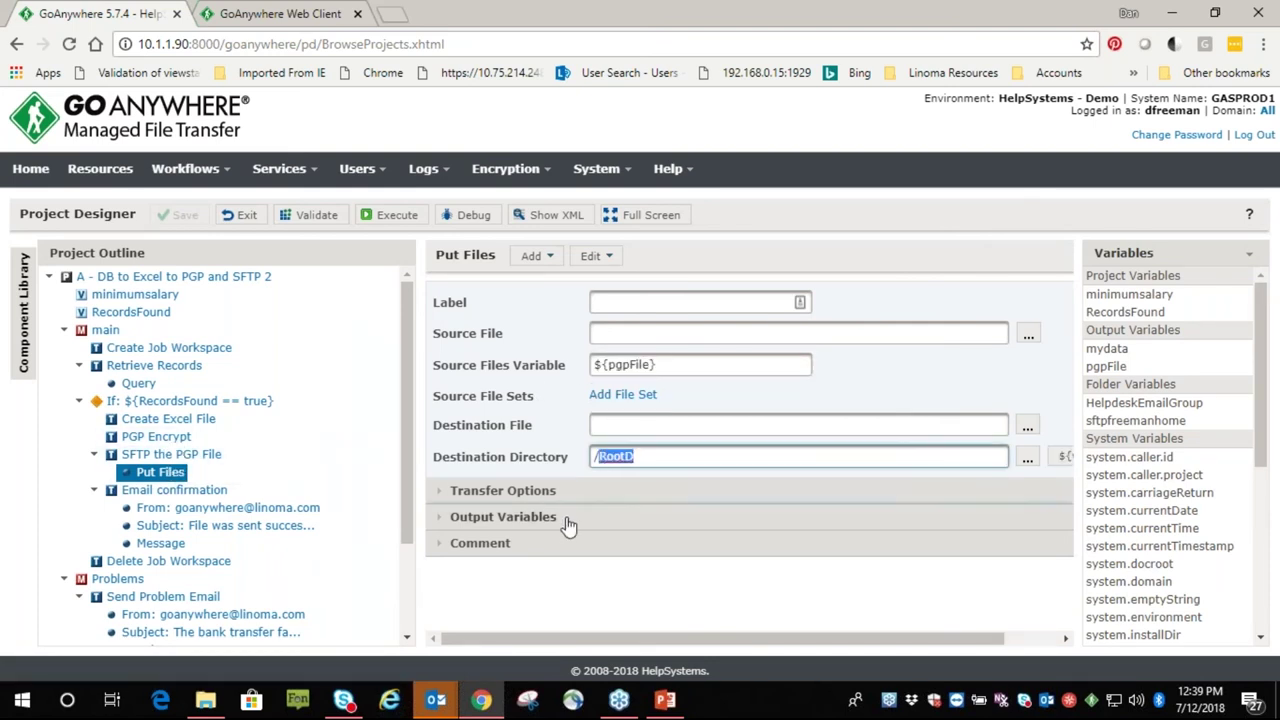
Review Email confirmation's job name variable in the subject and pgpFile variable in the message
{"action": "left_click", "coordinate": [176, 490]}
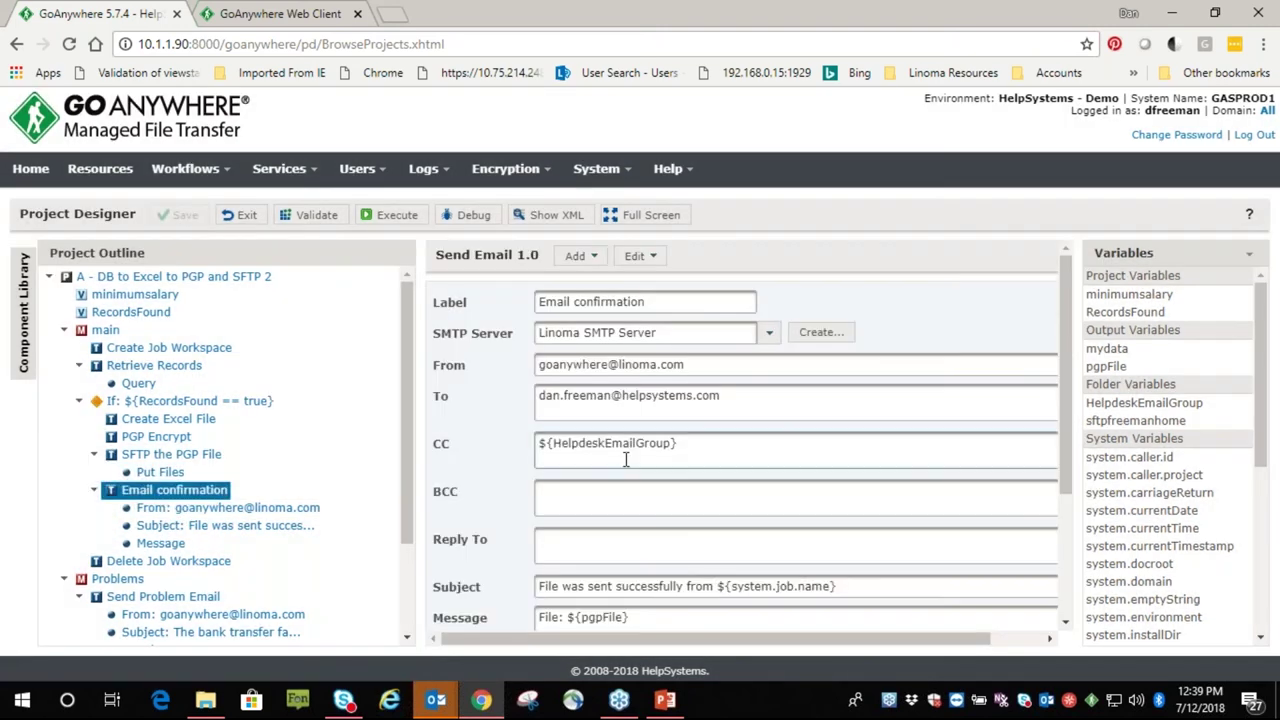
{"action": "scroll", "coordinate": [556, 445], "scroll_direction": "down", "scroll_amount": 1}
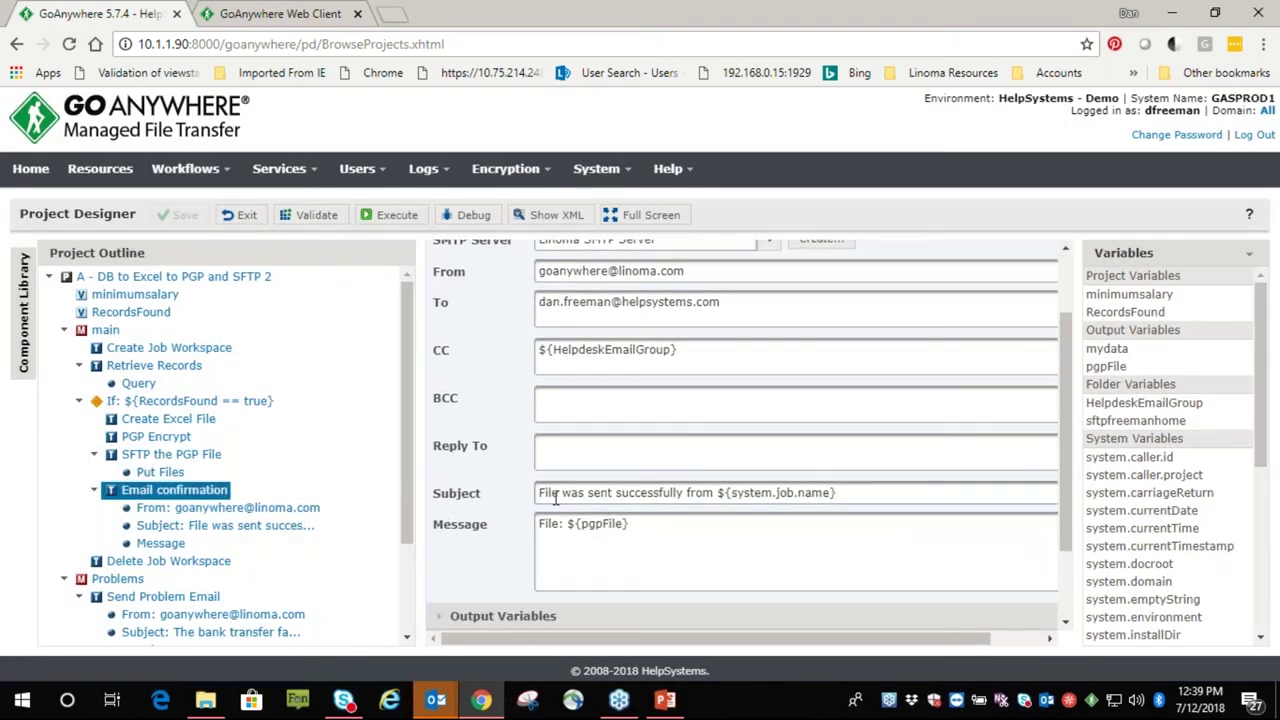
{"action": "left_click_drag", "start_coordinate": [720, 493], "coordinate": [838, 493]}
{"action": "left_click_drag", "start_coordinate": [632, 524], "coordinate": [577, 530]}
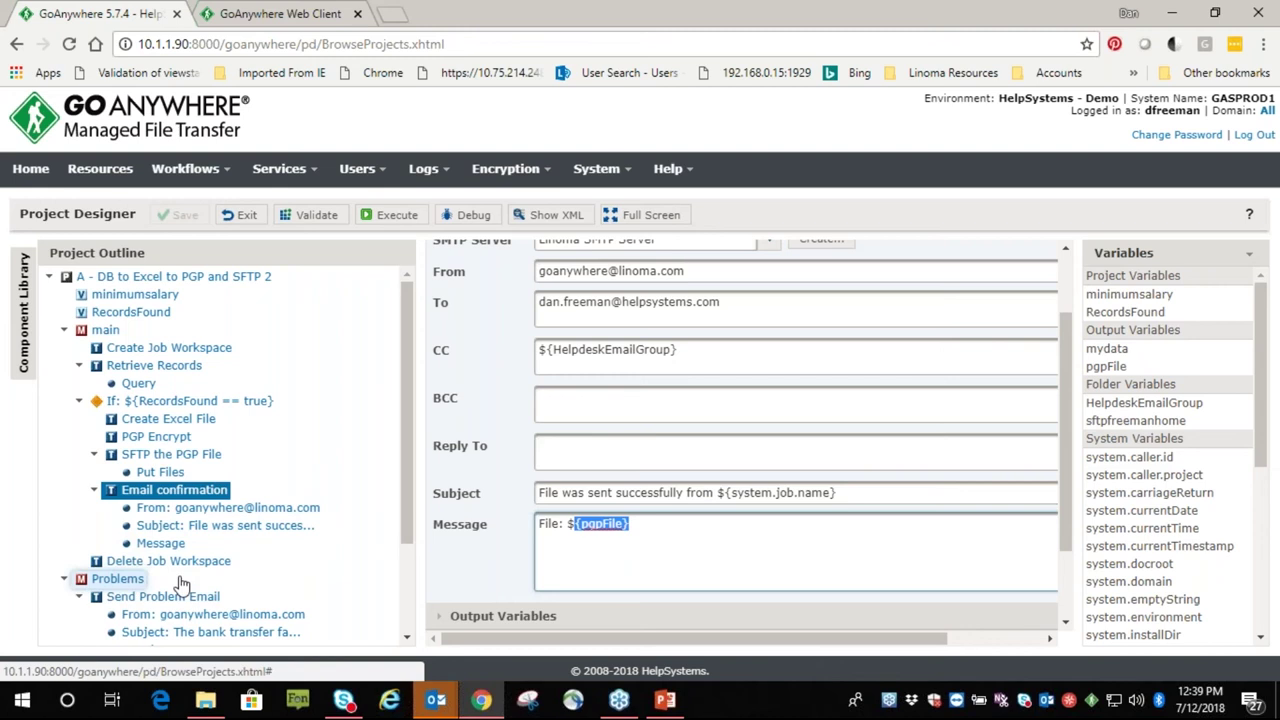
Execute the project and open the finished job's log from the completion message
{"action": "left_click", "coordinate": [385, 220]}
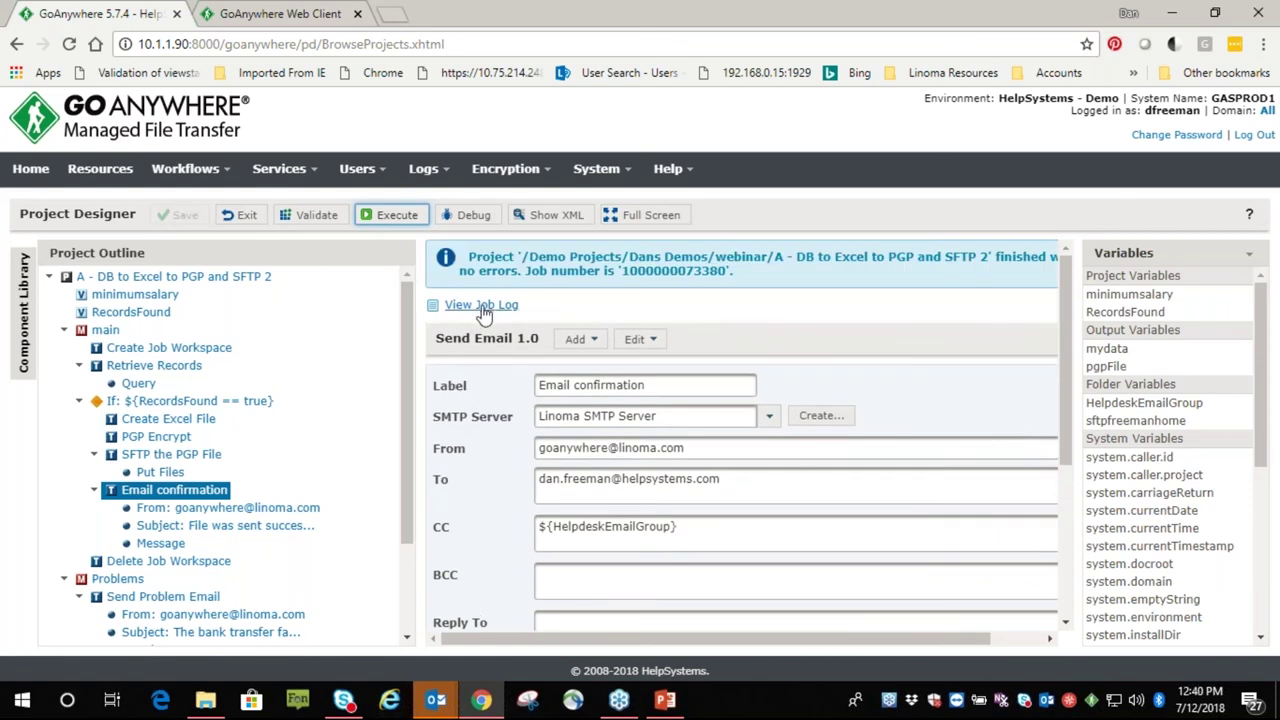
{"action": "left_click", "coordinate": [480, 308]}
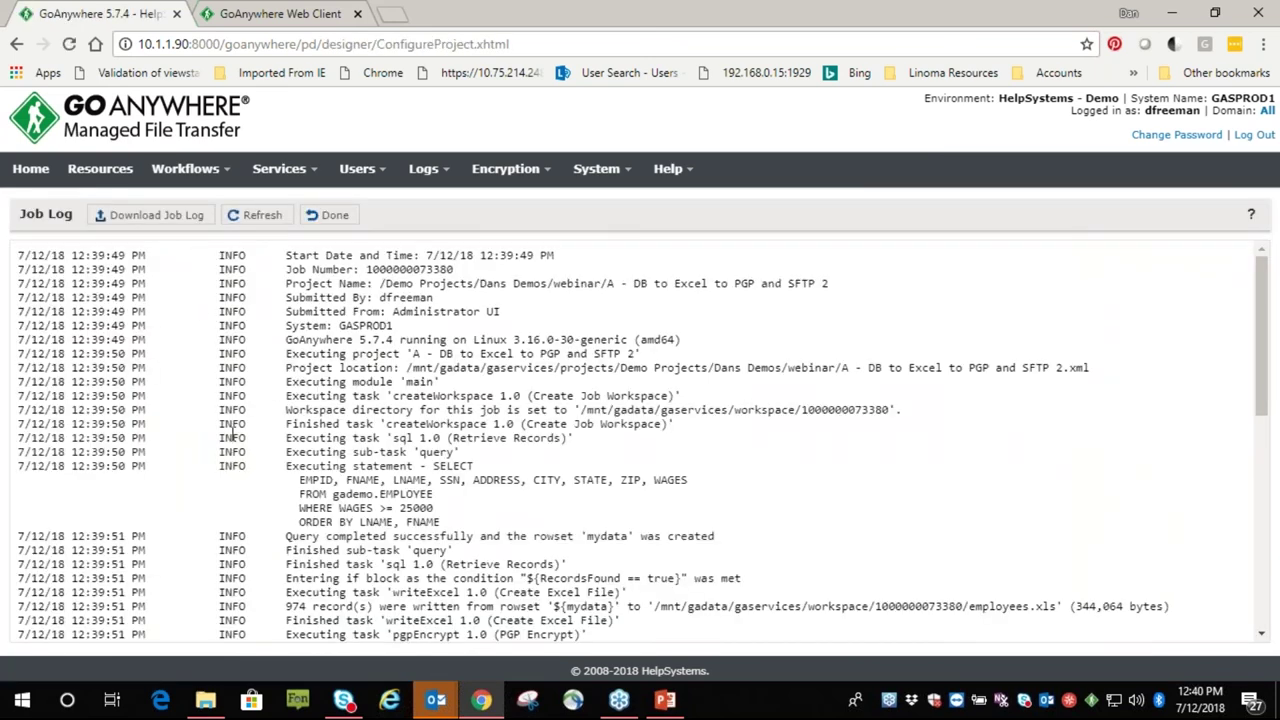
{"action": "scroll", "coordinate": [231, 434], "scroll_direction": "down", "scroll_amount": 2}
{"action": "scroll", "coordinate": [198, 321], "scroll_direction": "up", "scroll_amount": 1}
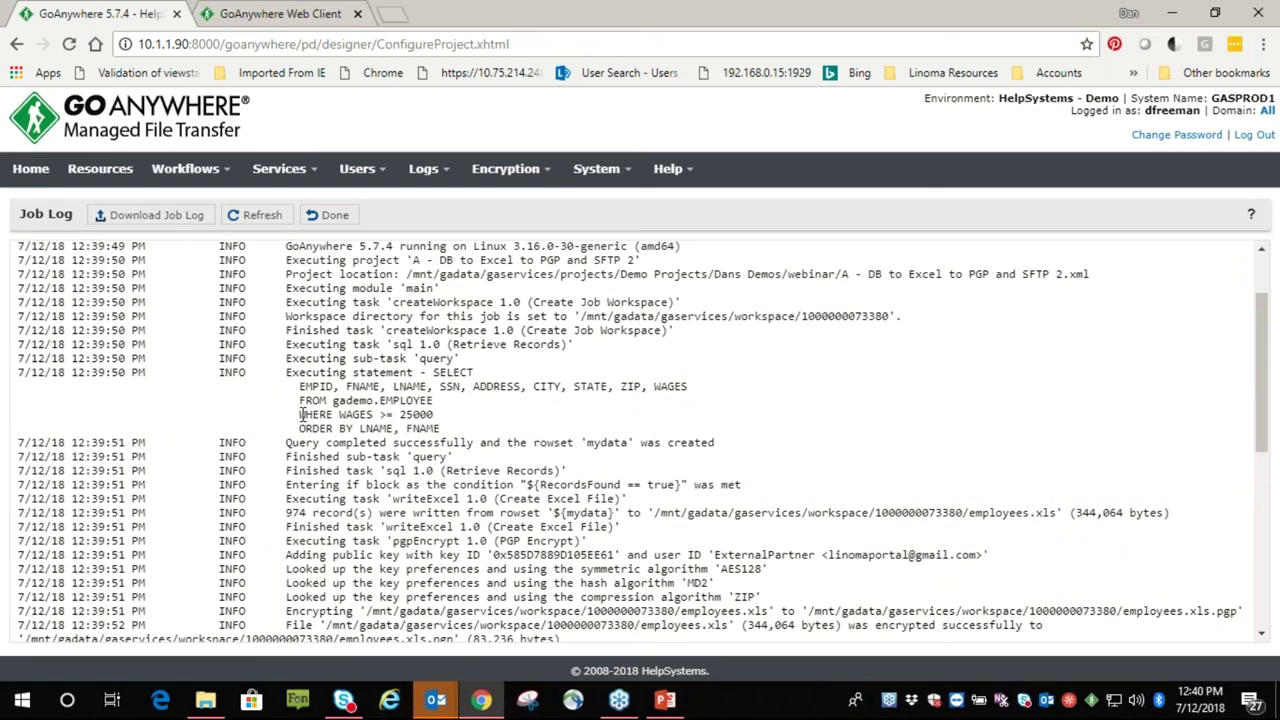
{"action": "left_click_drag", "start_coordinate": [300, 414], "coordinate": [440, 416]}
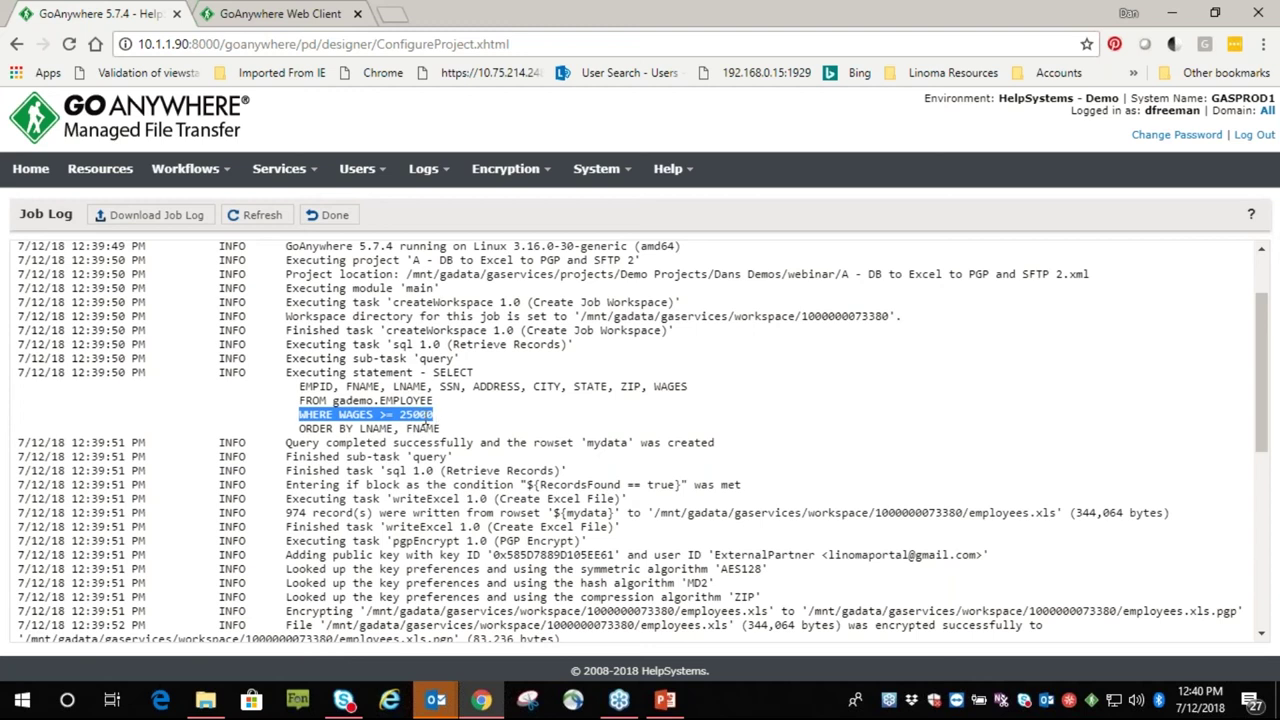
{"action": "double_click", "coordinate": [294, 512]}
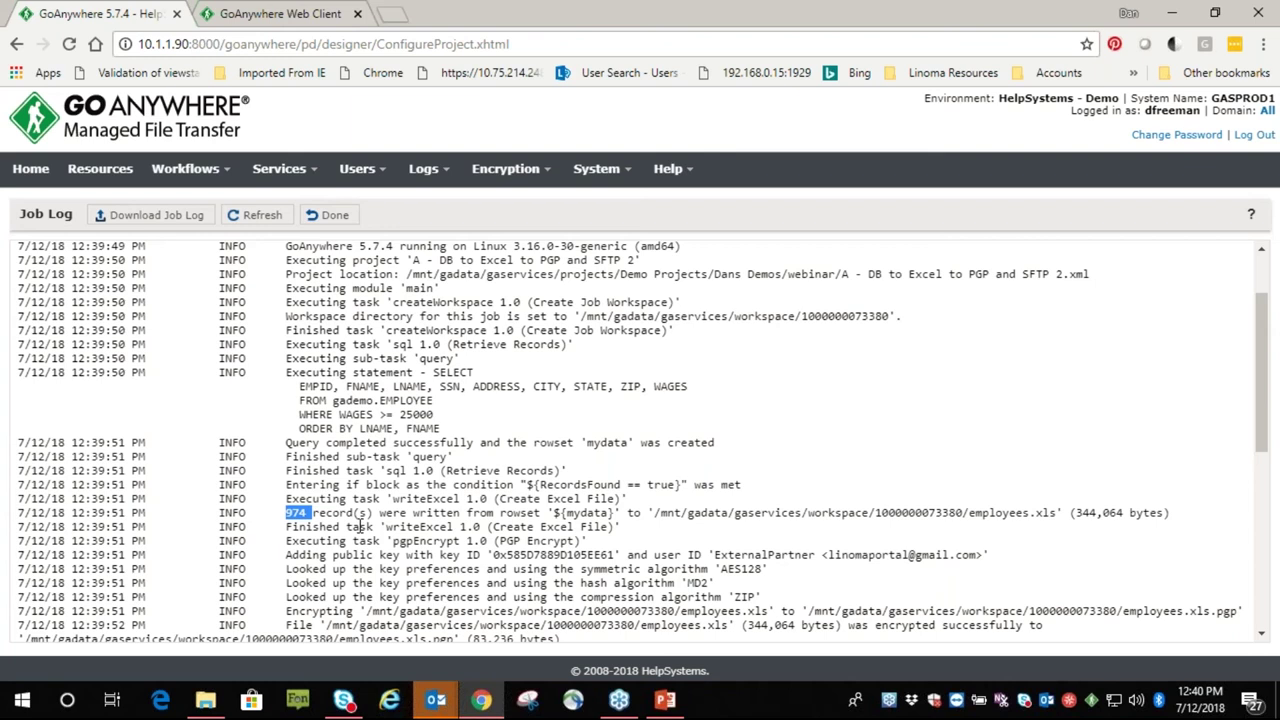
{"action": "scroll", "coordinate": [362, 524], "scroll_direction": "down", "scroll_amount": 2}
{"action": "left_click_drag", "start_coordinate": [386, 433], "coordinate": [472, 433]}
{"action": "scroll", "coordinate": [326, 358], "scroll_direction": "down", "scroll_amount": 4}
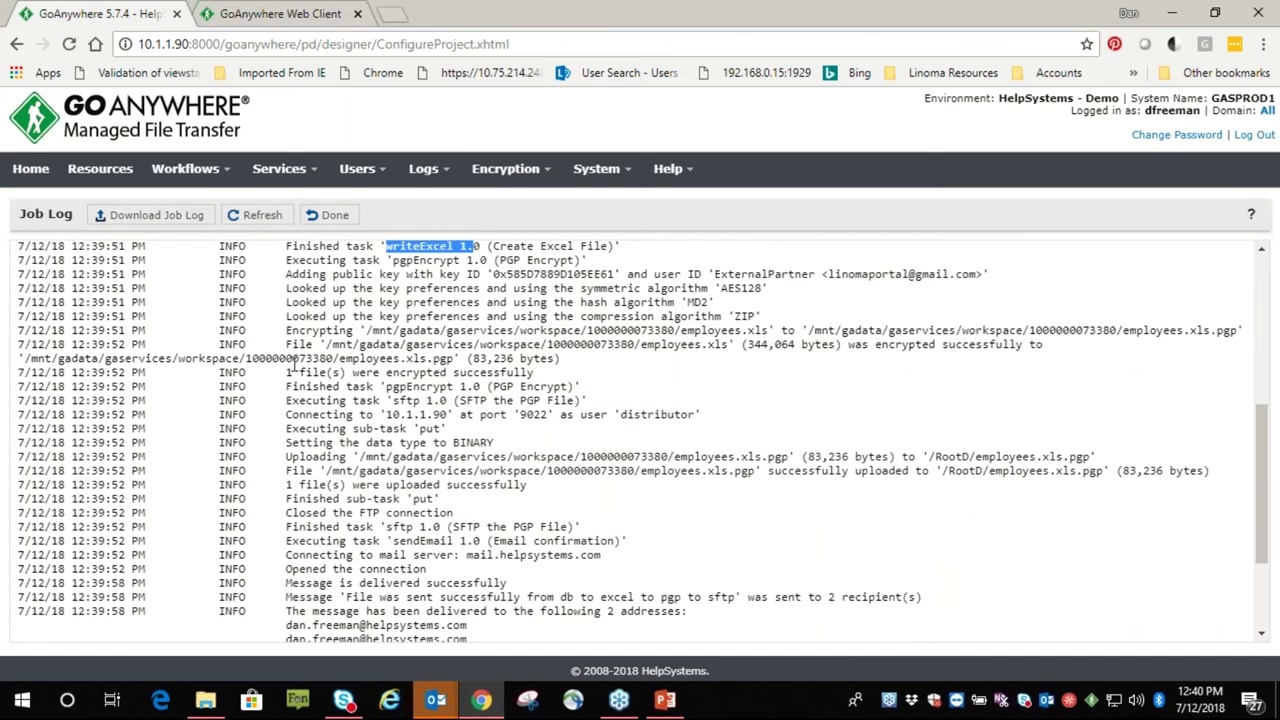
{"action": "left_click_drag", "start_coordinate": [286, 374], "coordinate": [520, 373]}
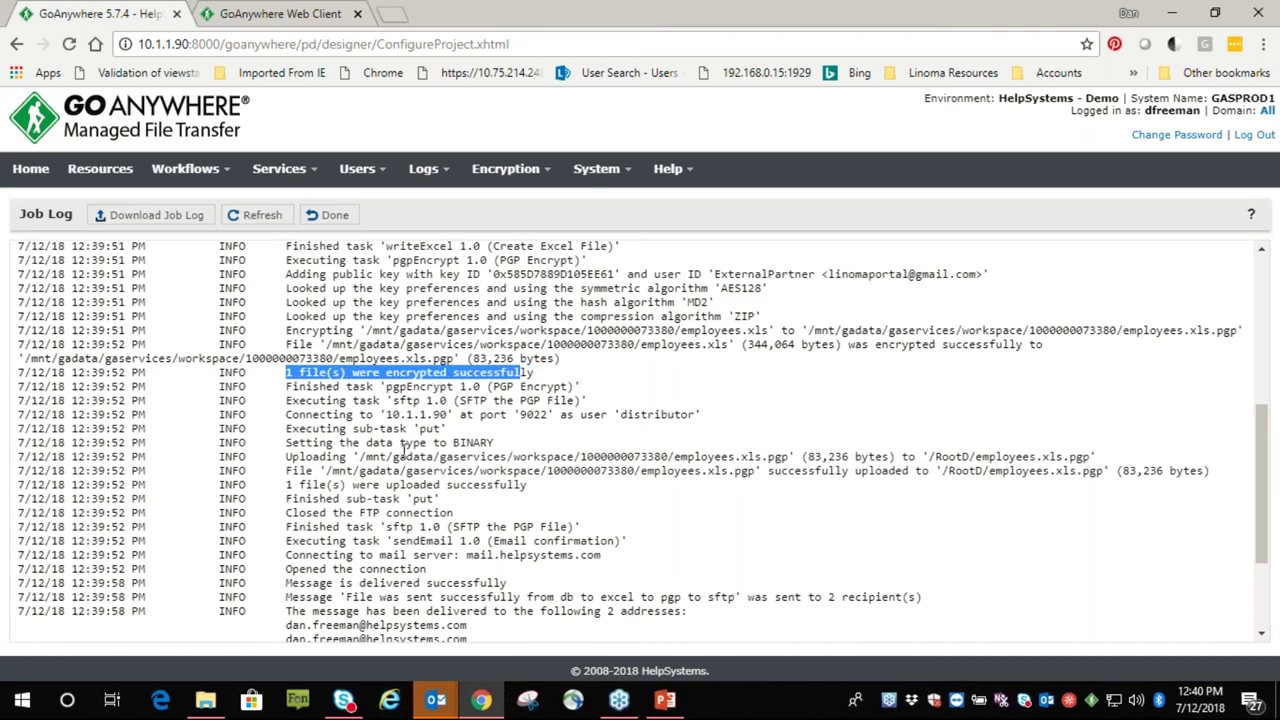
{"action": "left_click_drag", "start_coordinate": [330, 400], "coordinate": [462, 414]}
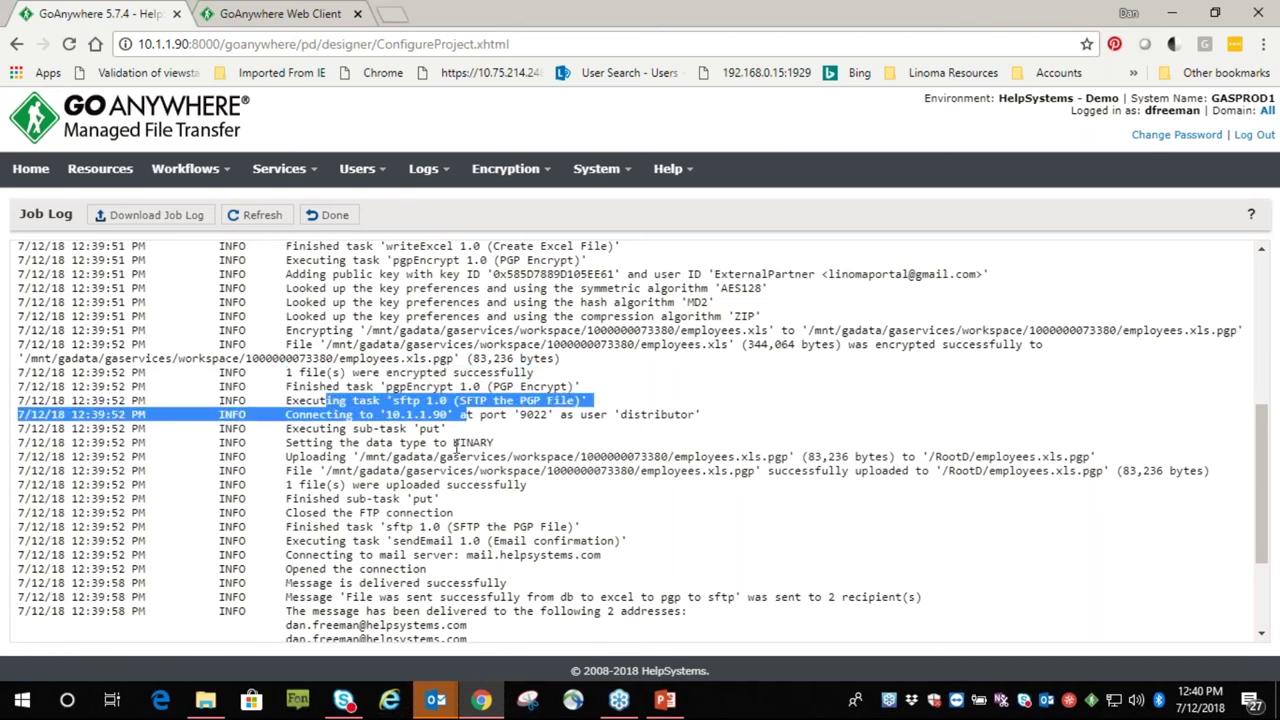
{"action": "left_click_drag", "start_coordinate": [290, 484], "coordinate": [528, 485]}
{"action": "scroll", "coordinate": [450, 510], "scroll_direction": "down", "scroll_amount": 1}
{"action": "scroll", "coordinate": [450, 510], "scroll_direction": "down", "scroll_amount": 3}
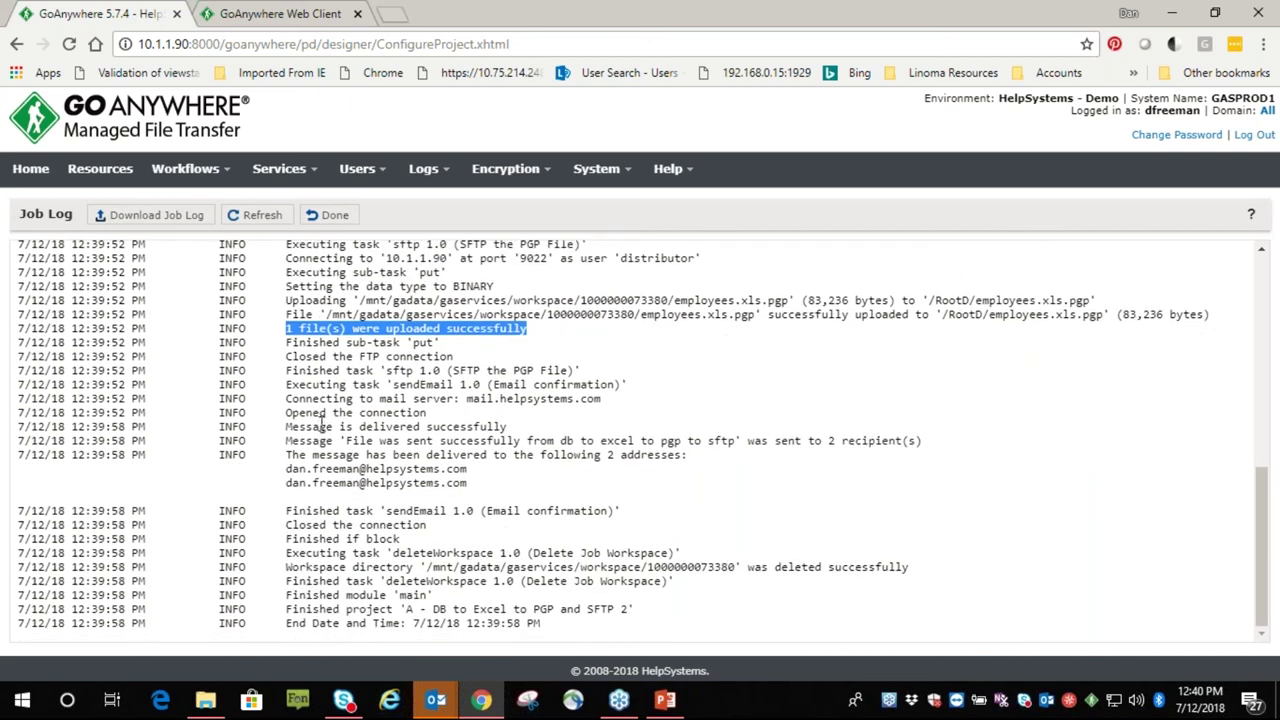
{"action": "left_click_drag", "start_coordinate": [326, 386], "coordinate": [500, 392]}
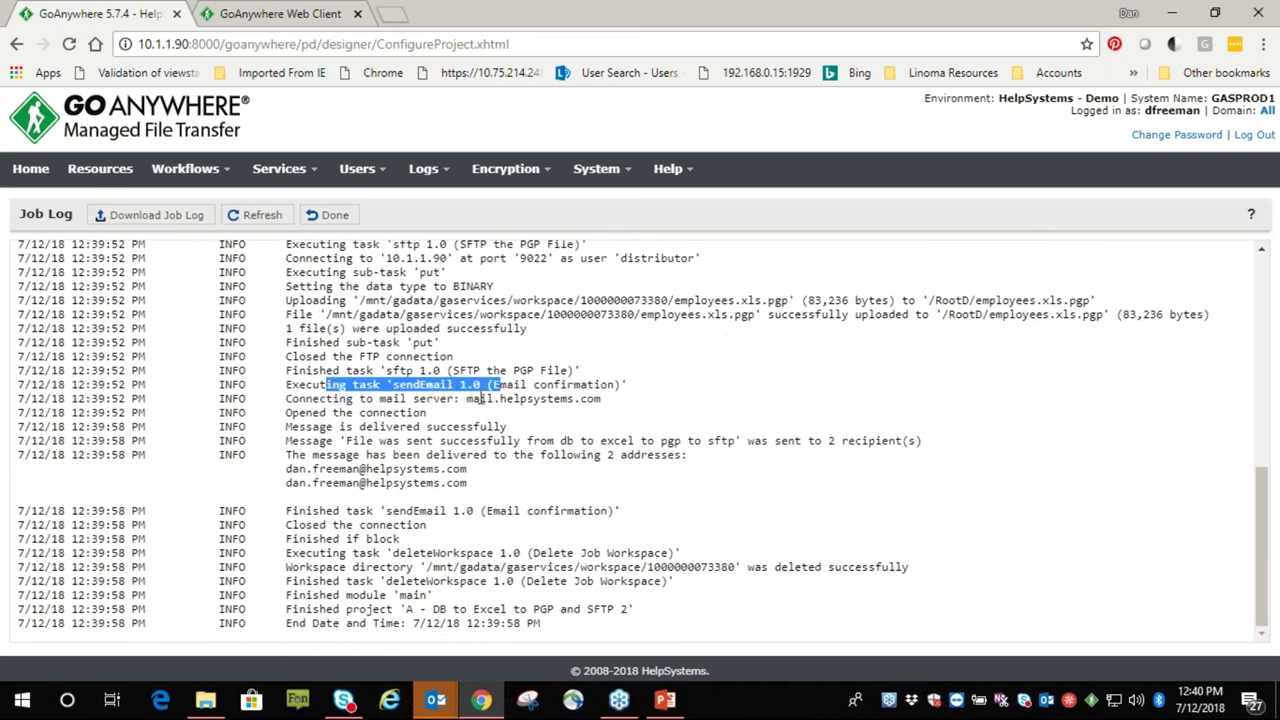
{"action": "left_click", "coordinate": [435, 699]}
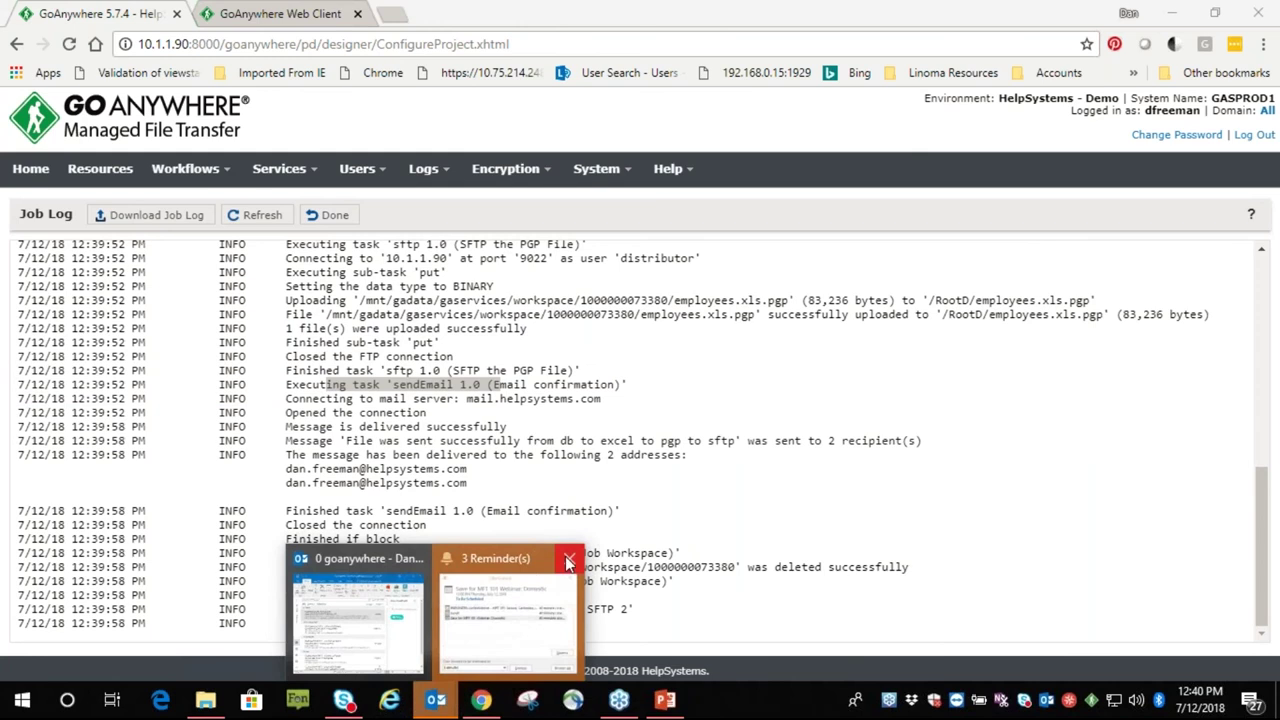
Read the transfer success email in Outlook, minimize Outlook, and return to the Project Designer
{"action": "left_click", "coordinate": [449, 654]}
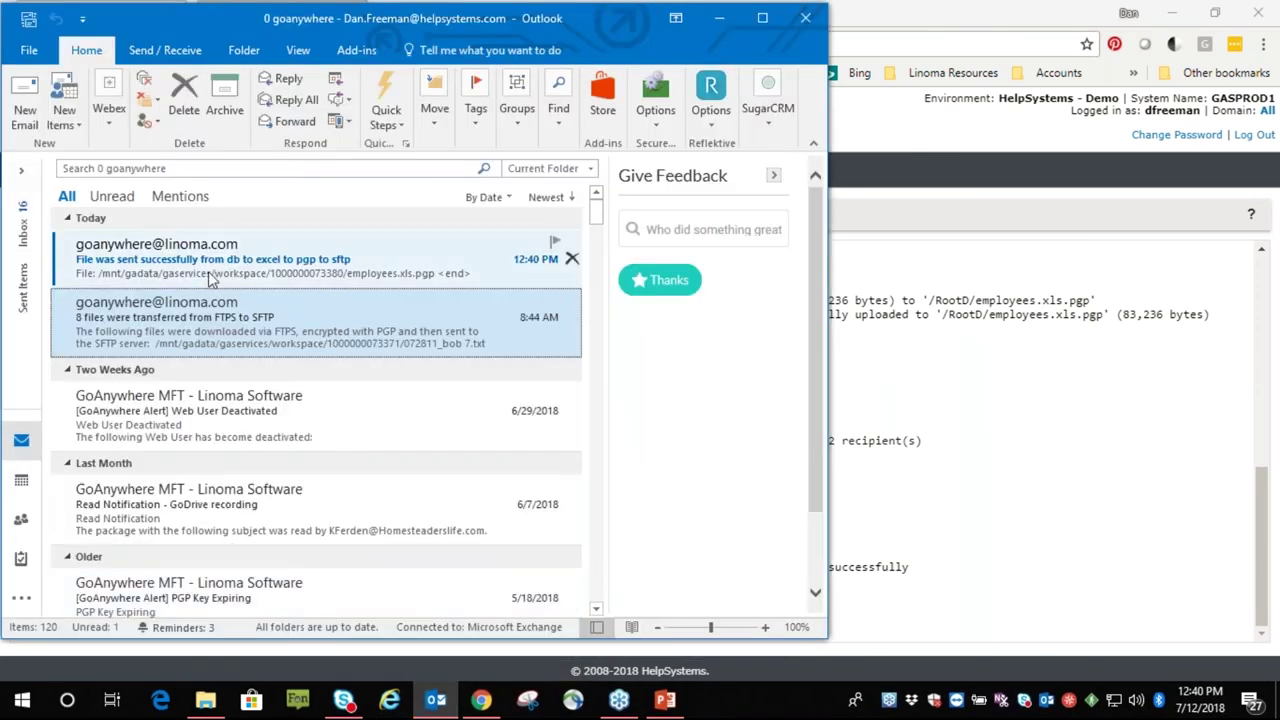
{"action": "left_click", "coordinate": [218, 270]}
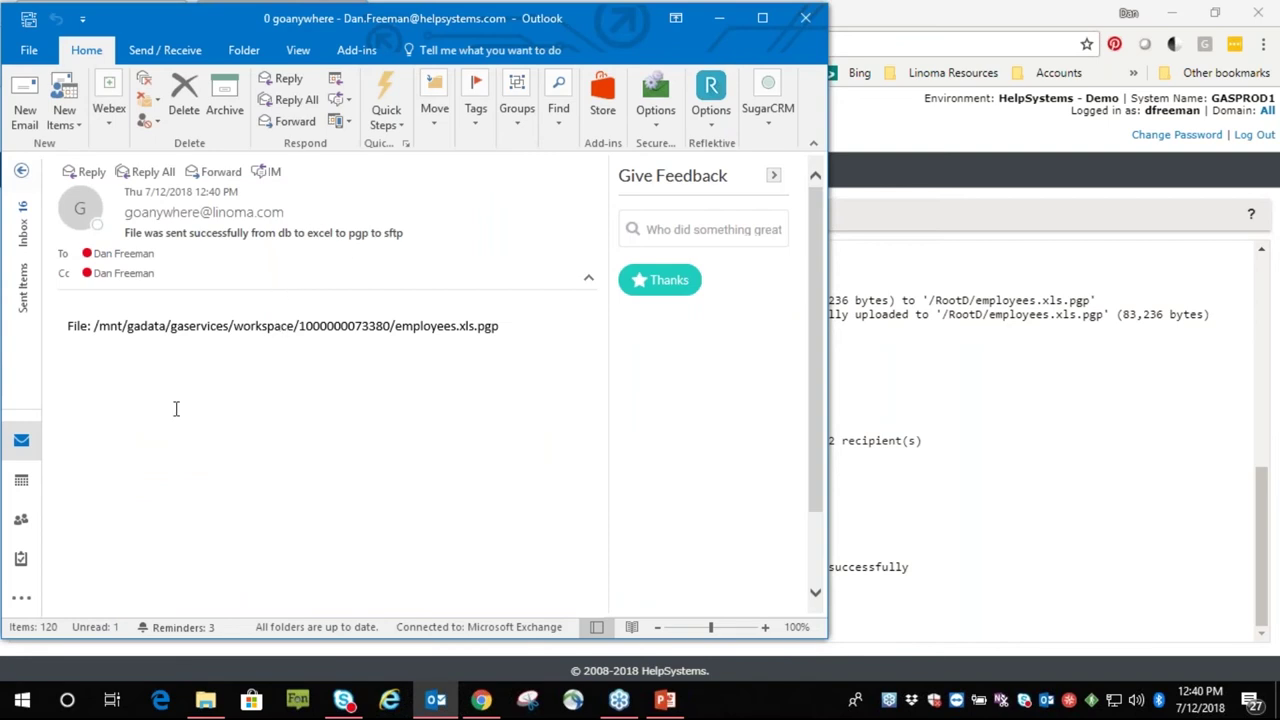
{"action": "left_click", "coordinate": [719, 18]}
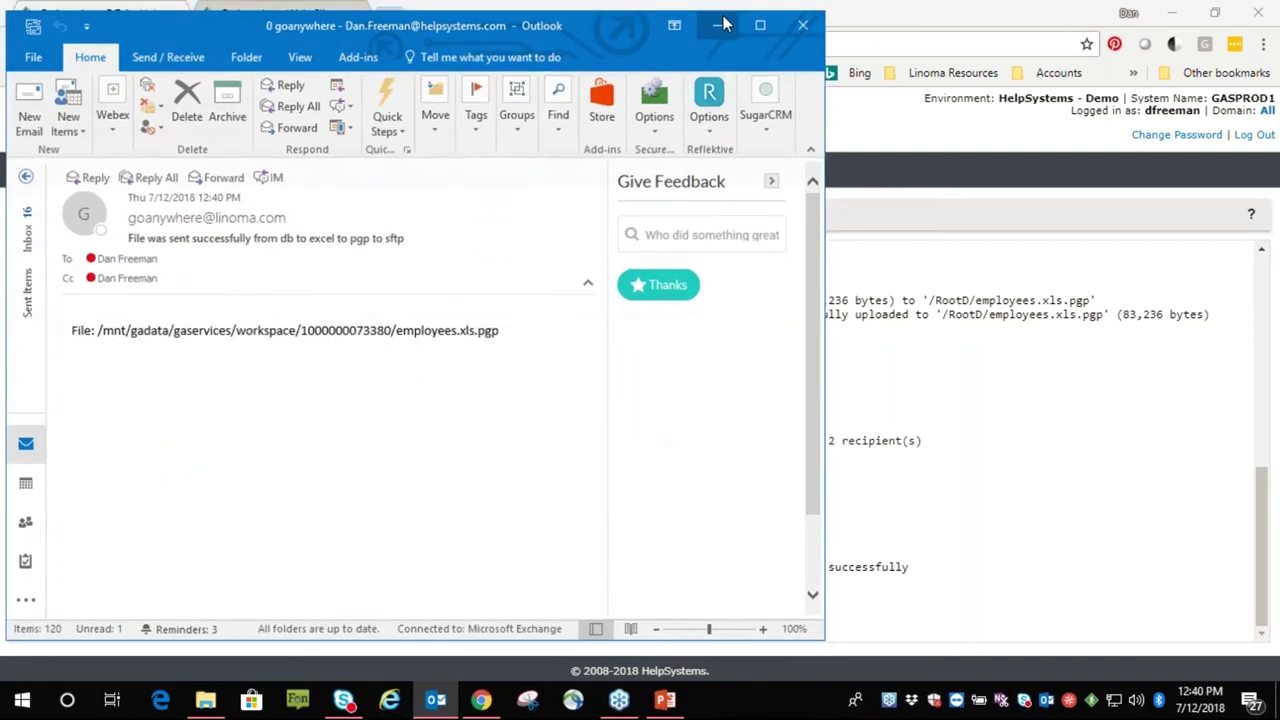
{"action": "left_click", "coordinate": [329, 218]}
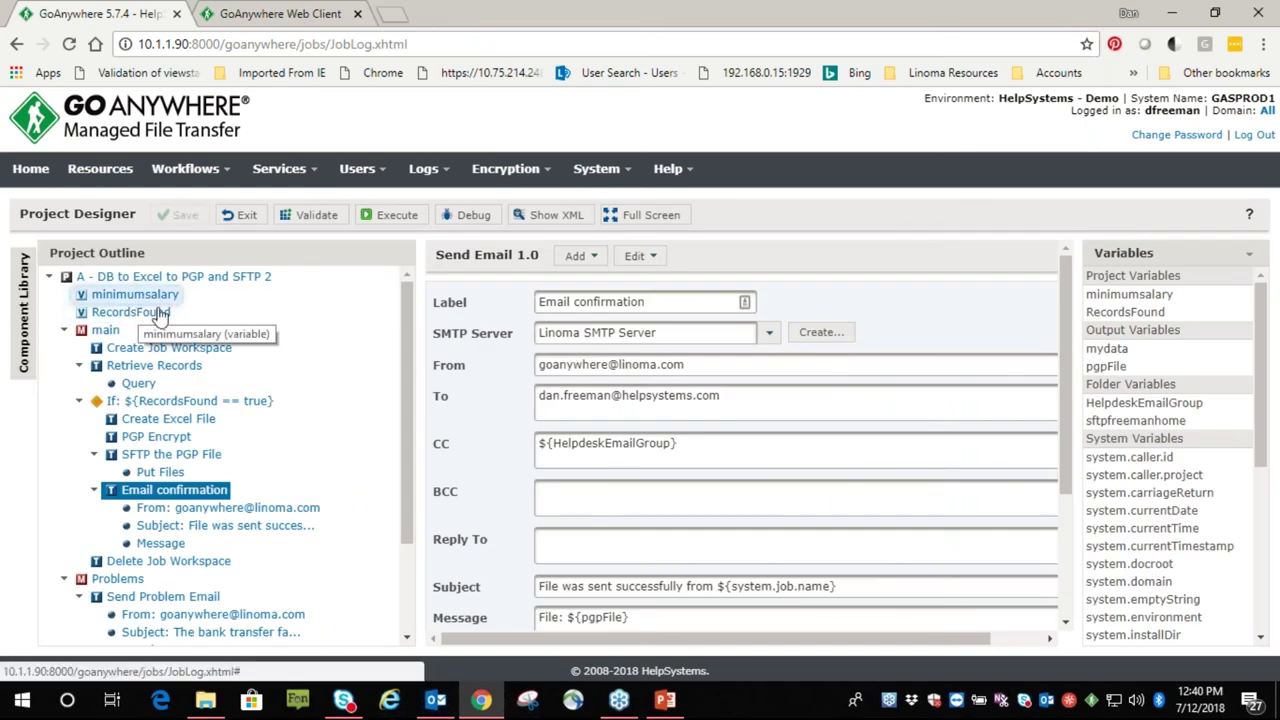
Exit the designer and execute the DB to Excel project with minimumsalary overridden to 80000
{"action": "left_click", "coordinate": [241, 215]}
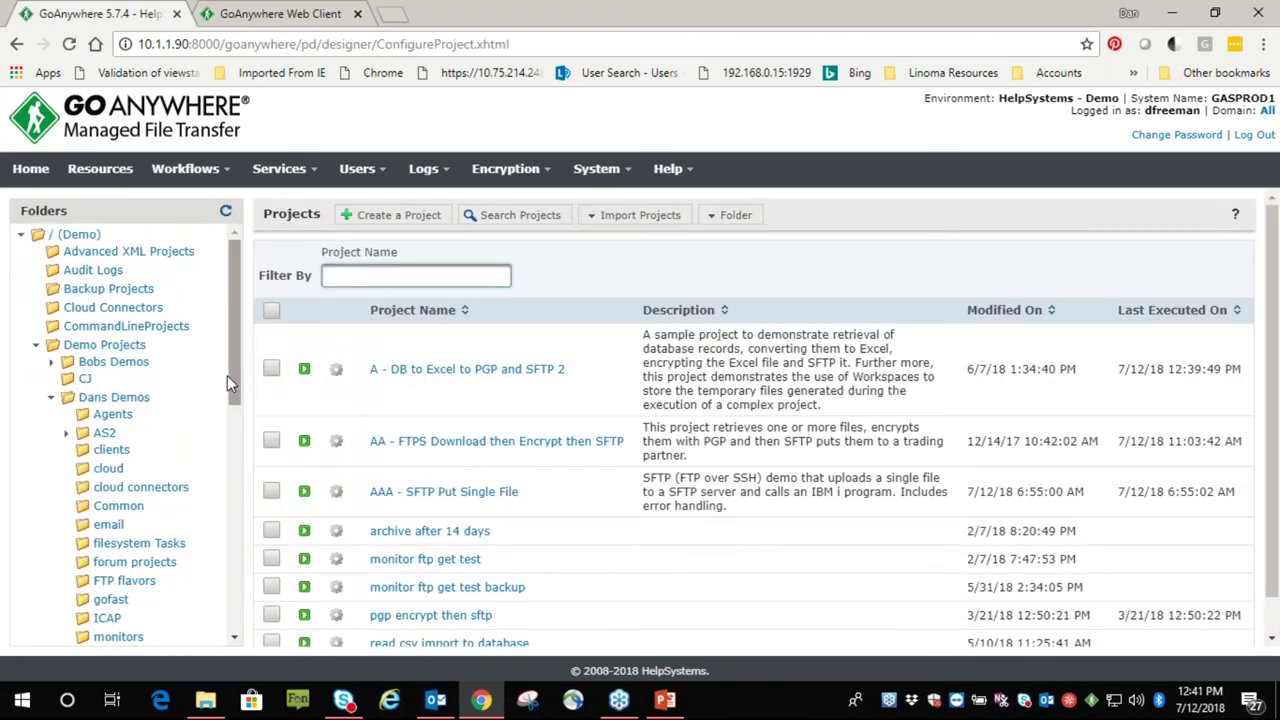
{"action": "left_click", "coordinate": [338, 370]}
{"action": "left_click", "coordinate": [428, 608]}
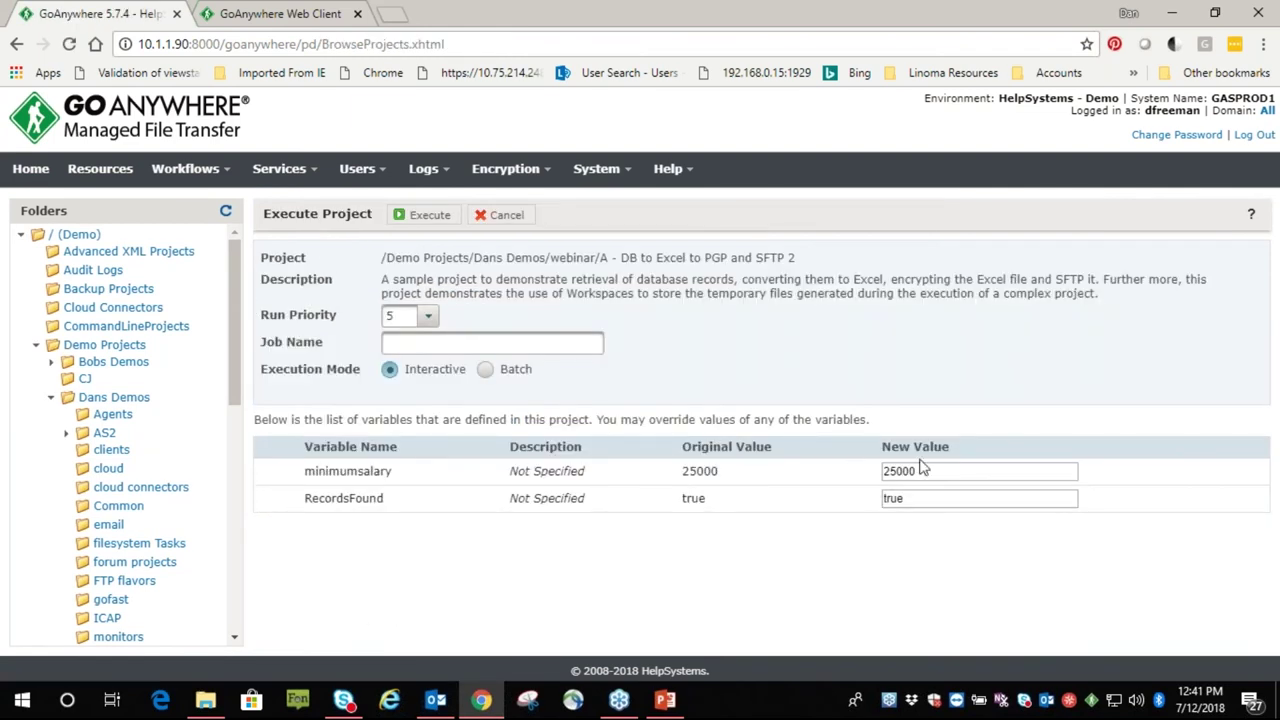
{"action": "double_click", "coordinate": [923, 471]}
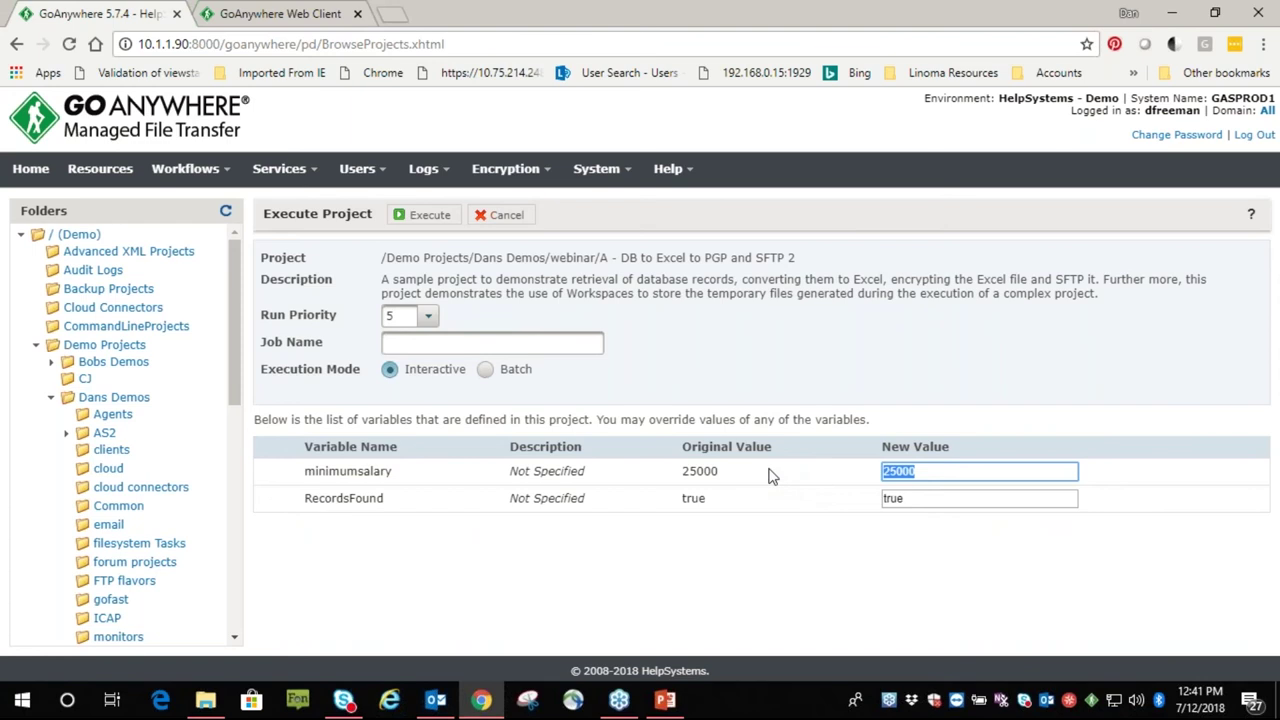
{"action": "type", "text": "800"}
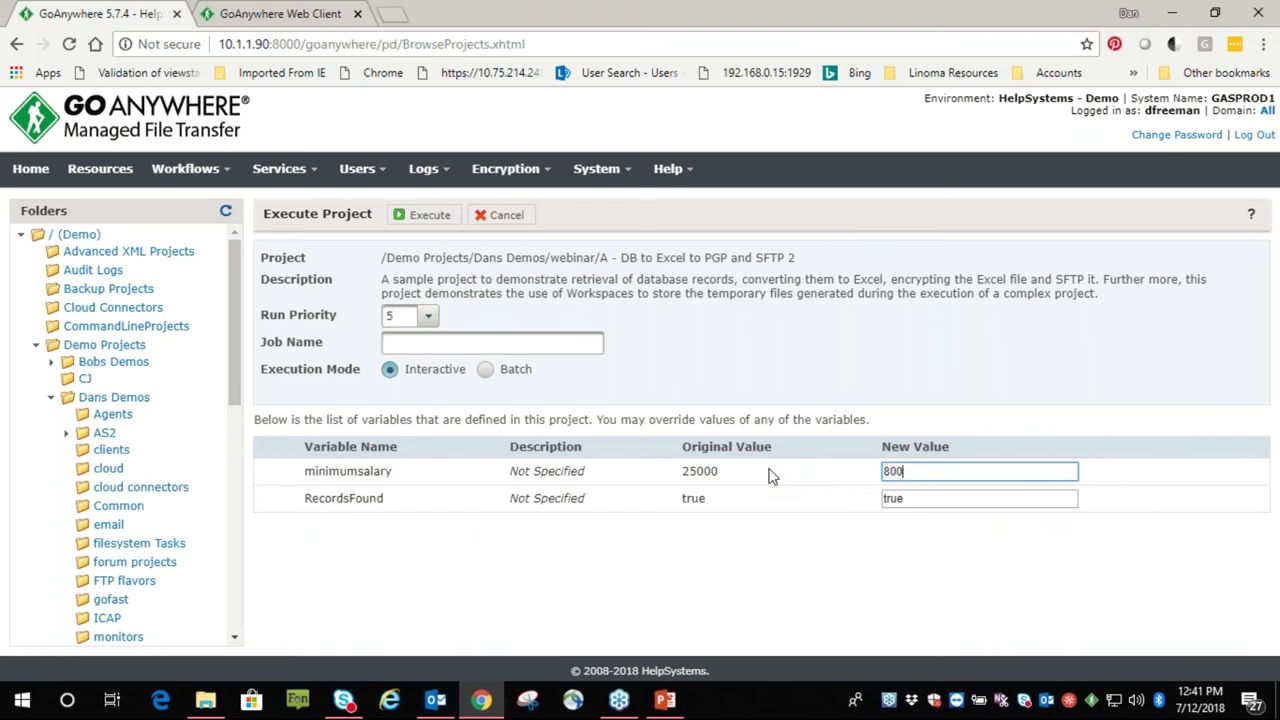
{"action": "left_click", "coordinate": [425, 214]}
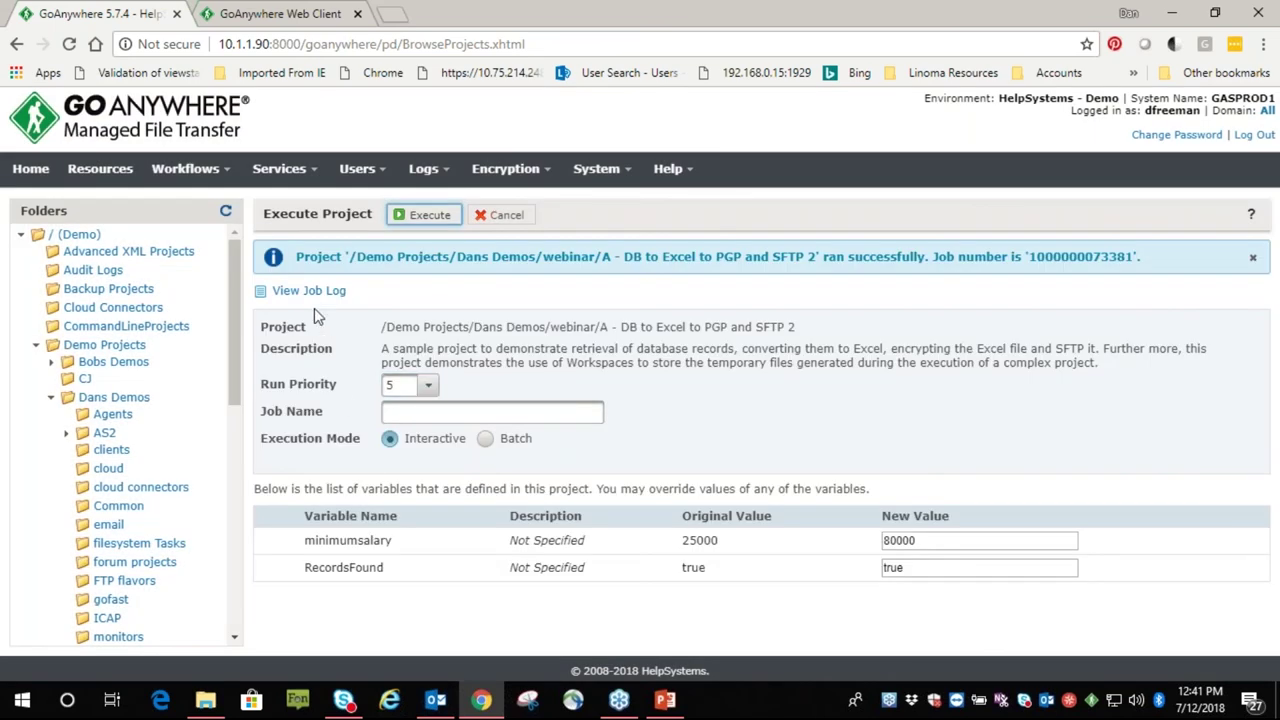
{"action": "left_click", "coordinate": [307, 292]}
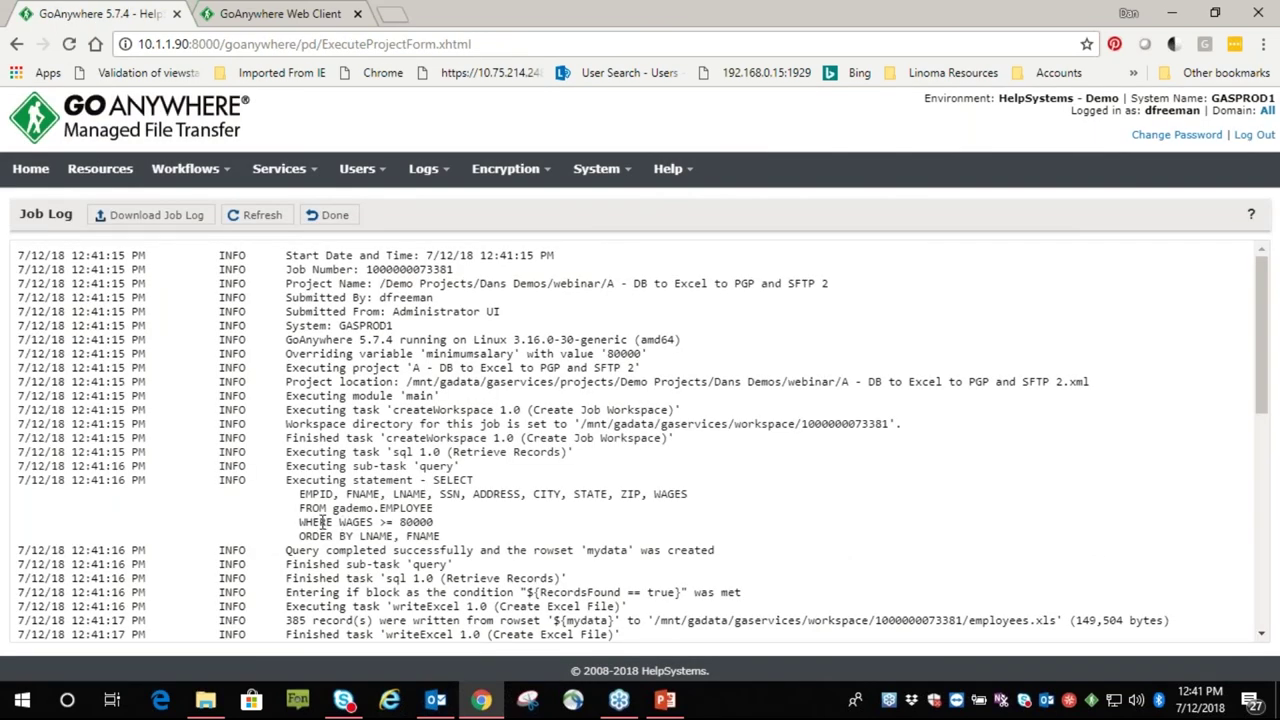
{"action": "left_click_drag", "start_coordinate": [304, 521], "coordinate": [440, 522]}
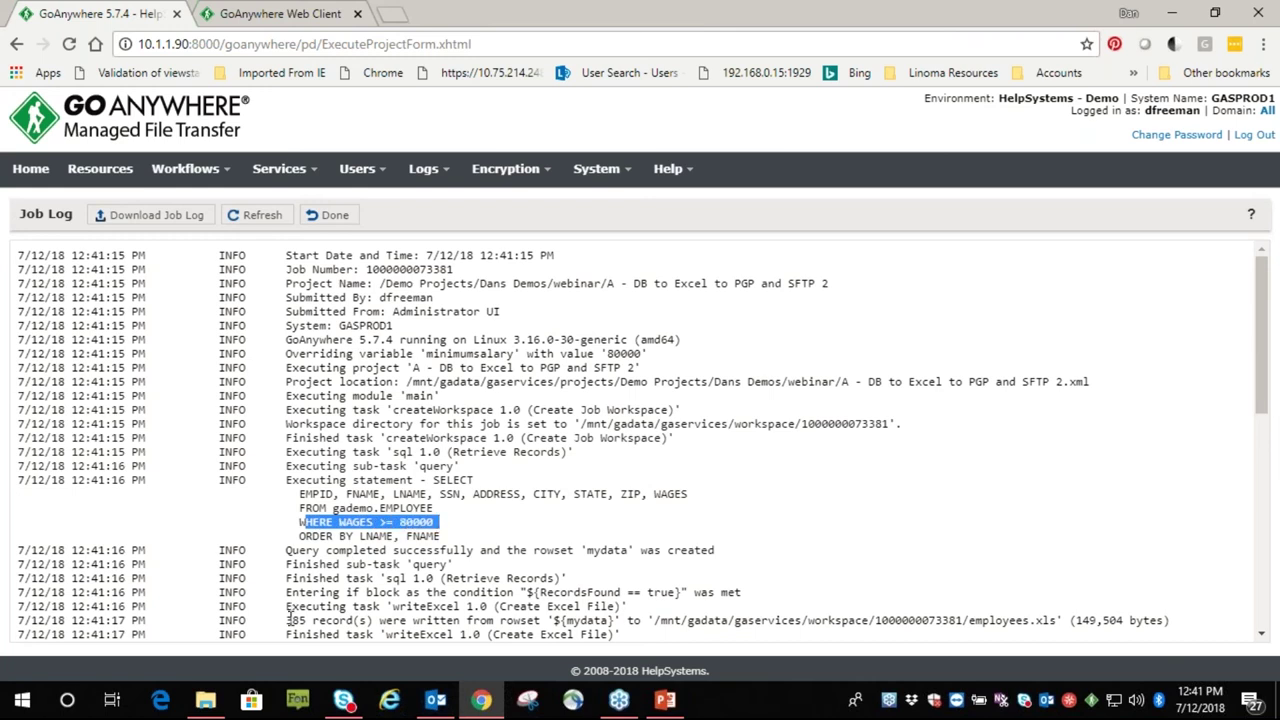
{"action": "left_click_drag", "start_coordinate": [289, 620], "coordinate": [355, 621]}
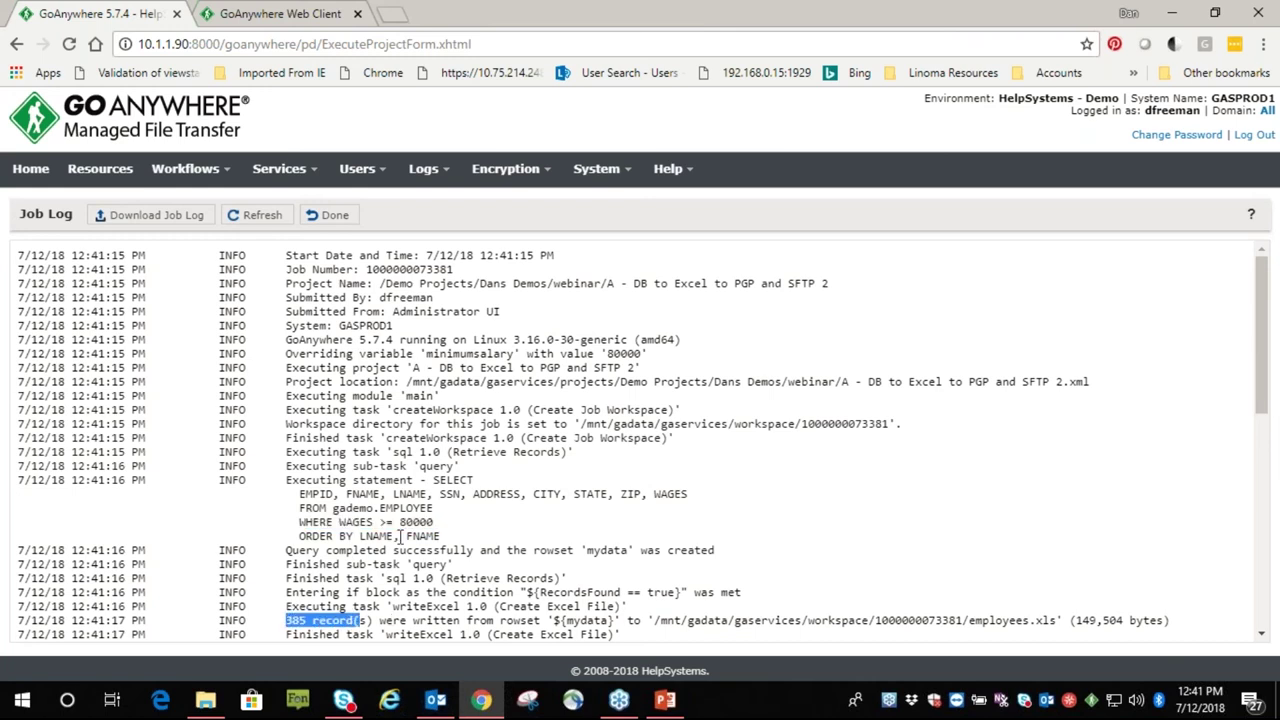
{"action": "scroll", "coordinate": [400, 537], "scroll_direction": "down", "scroll_amount": 4}
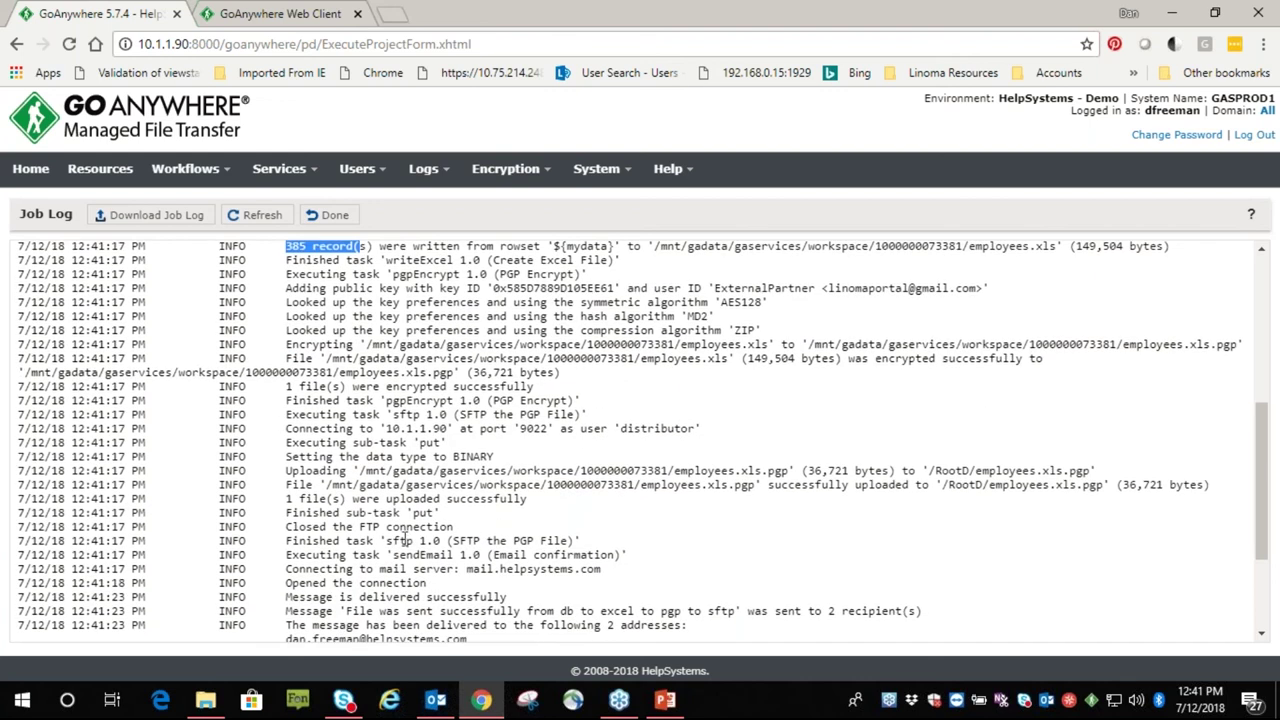
{"action": "scroll", "coordinate": [365, 500], "scroll_direction": "up", "scroll_amount": 4}
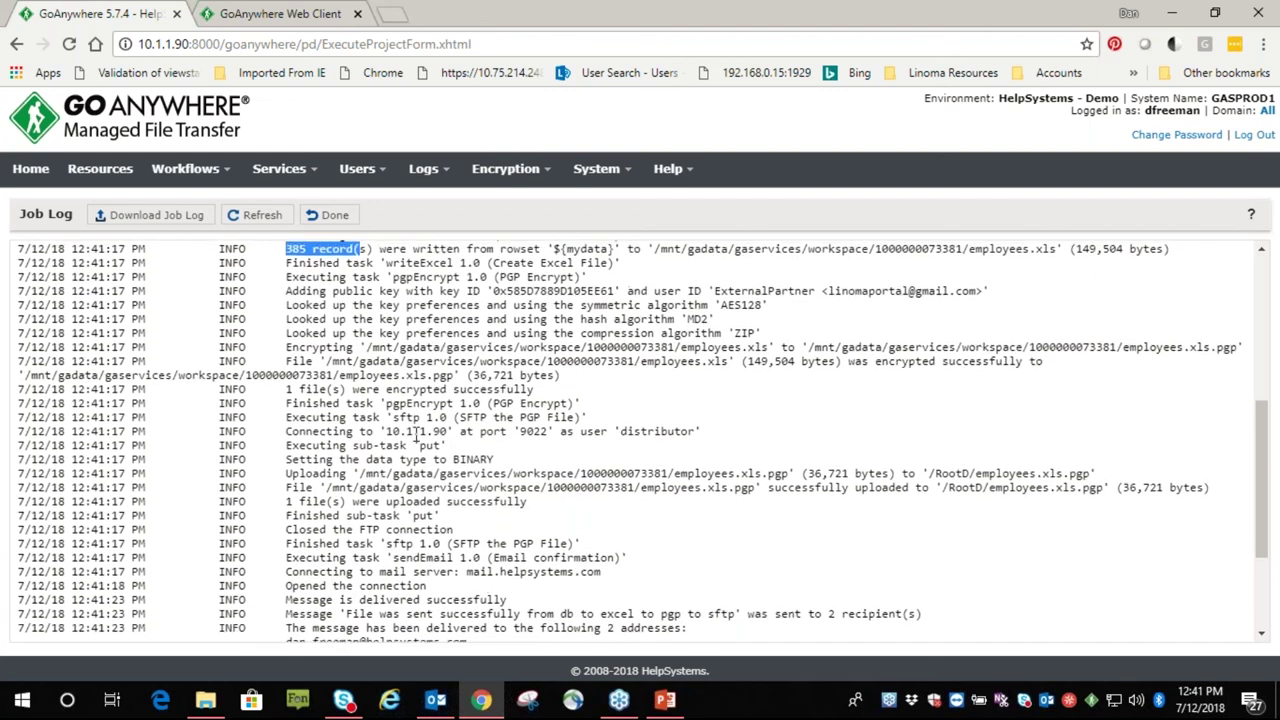
{"action": "left_click", "coordinate": [345, 225]}
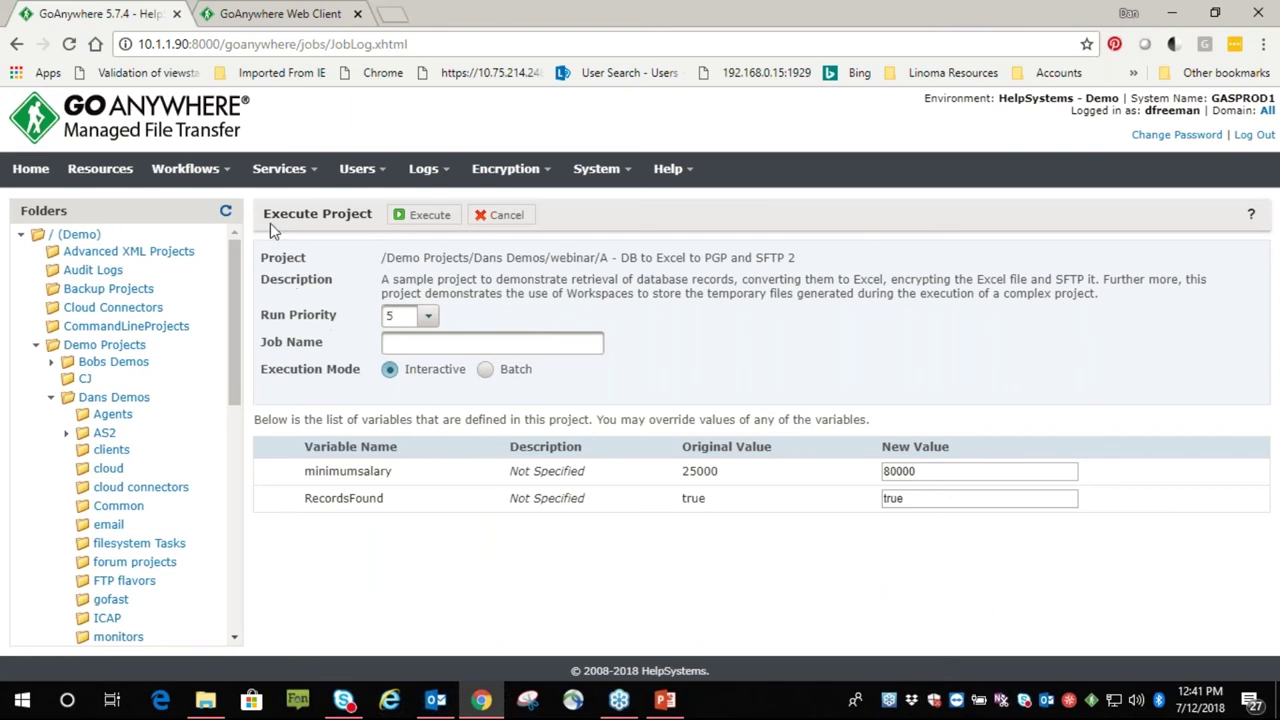
Go to Schedules and start a new schedule in the Demo domain, showing its timing settings
{"action": "left_click", "coordinate": [233, 175]}
{"action": "left_click", "coordinate": [185, 229]}
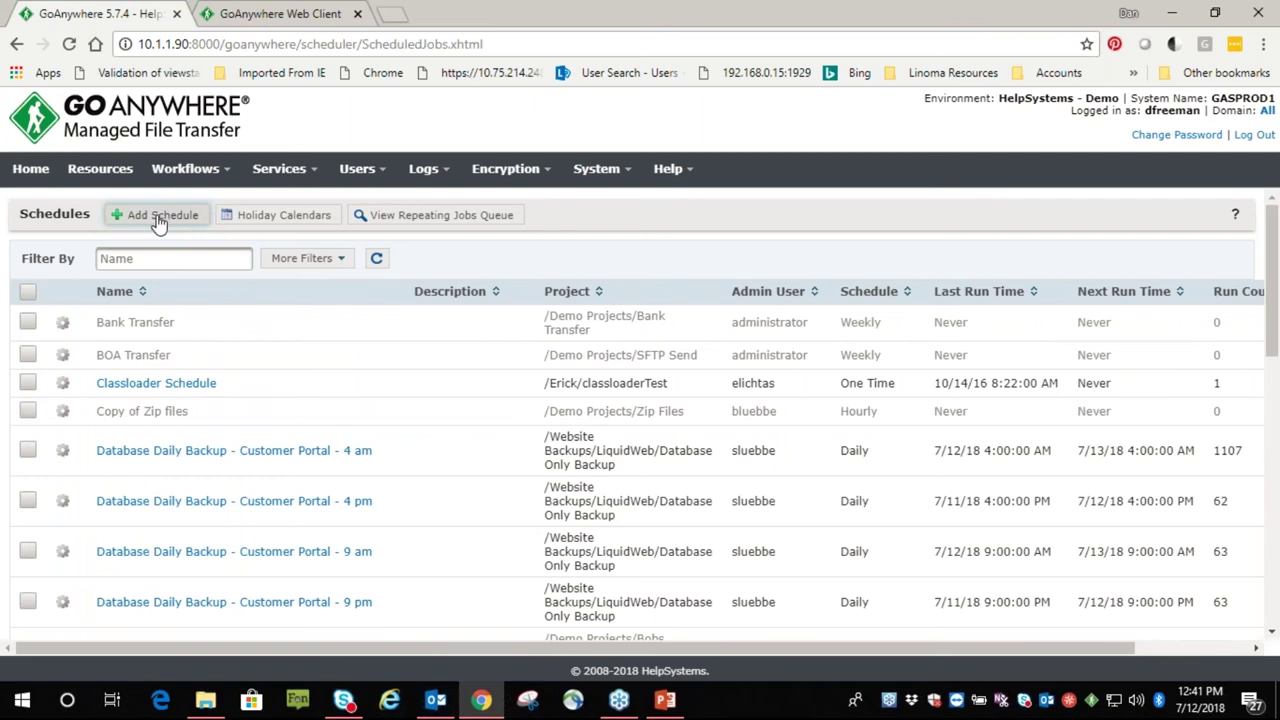
{"action": "left_click", "coordinate": [158, 220]}
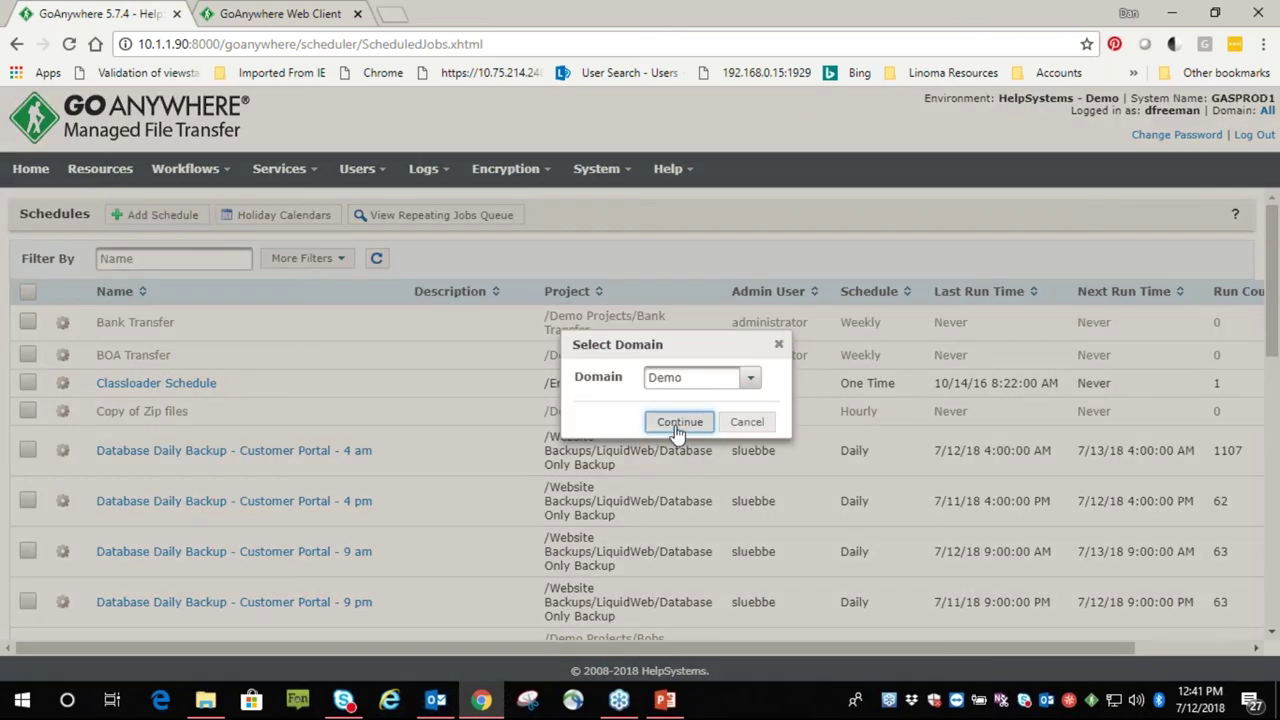
{"action": "left_click", "coordinate": [678, 424]}
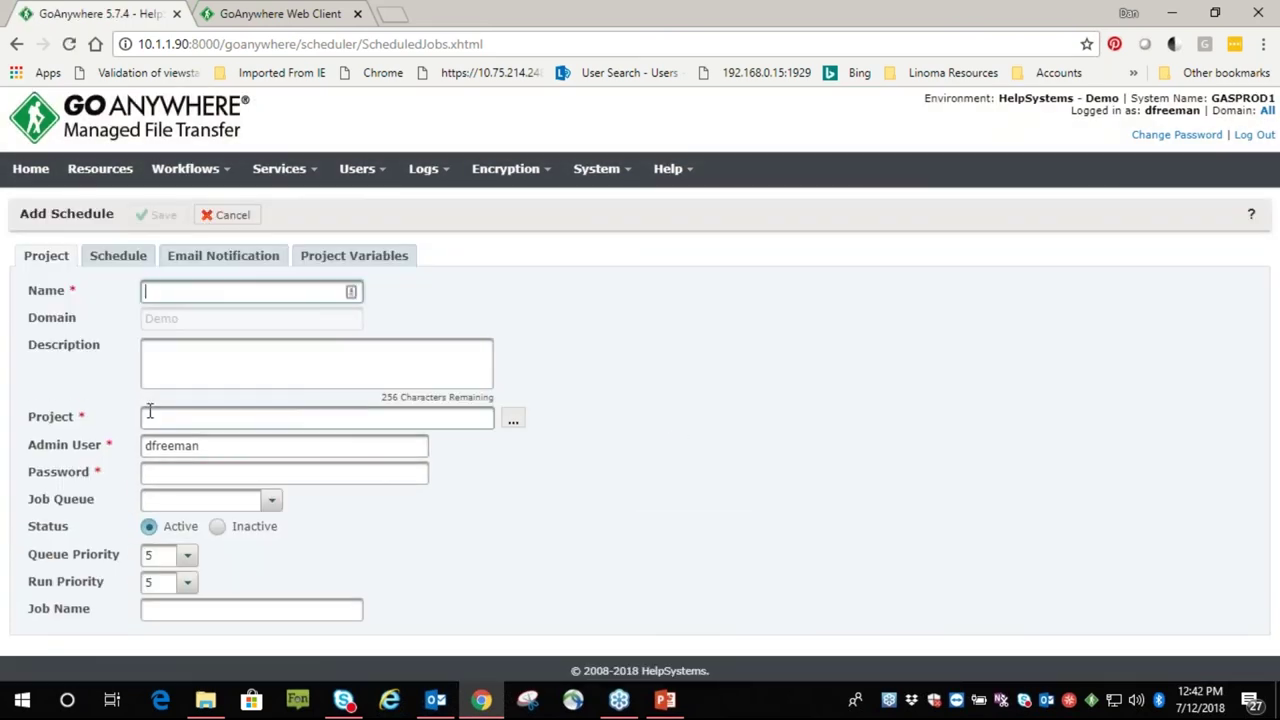
{"action": "left_click", "coordinate": [118, 258]}
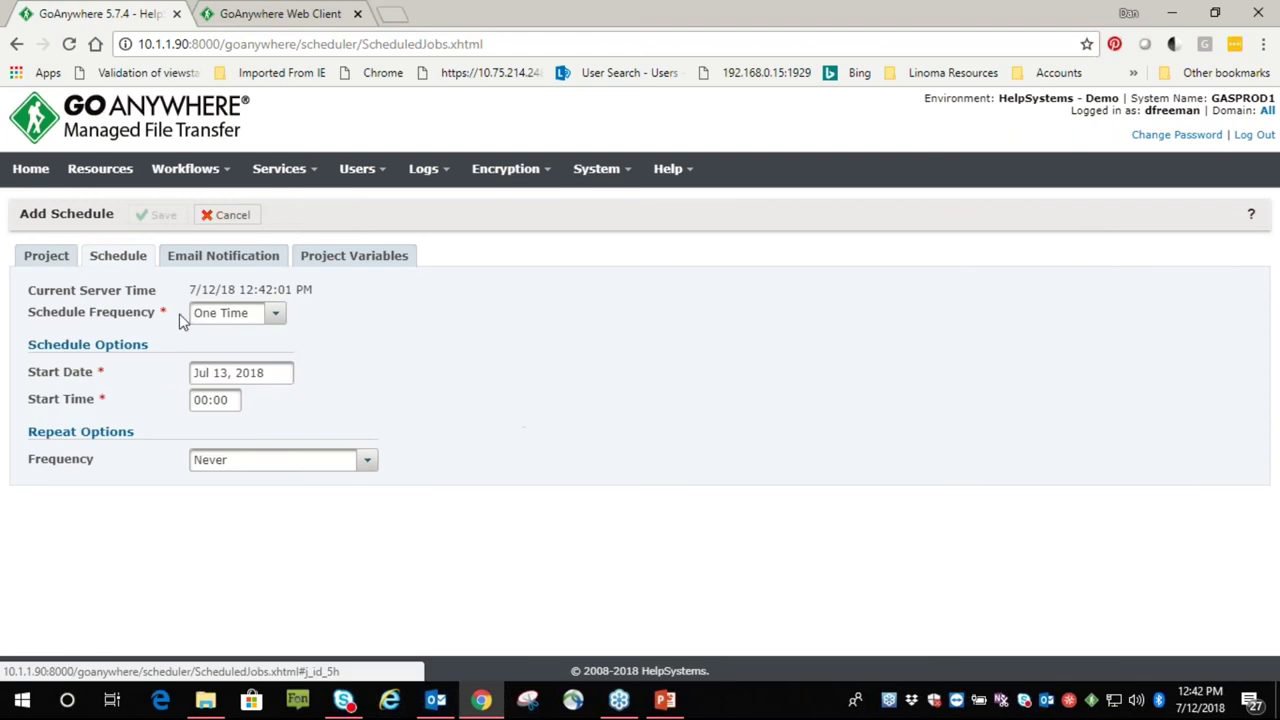
Try the Minutely schedule frequency, then change it to Daily
{"action": "left_click", "coordinate": [275, 316]}
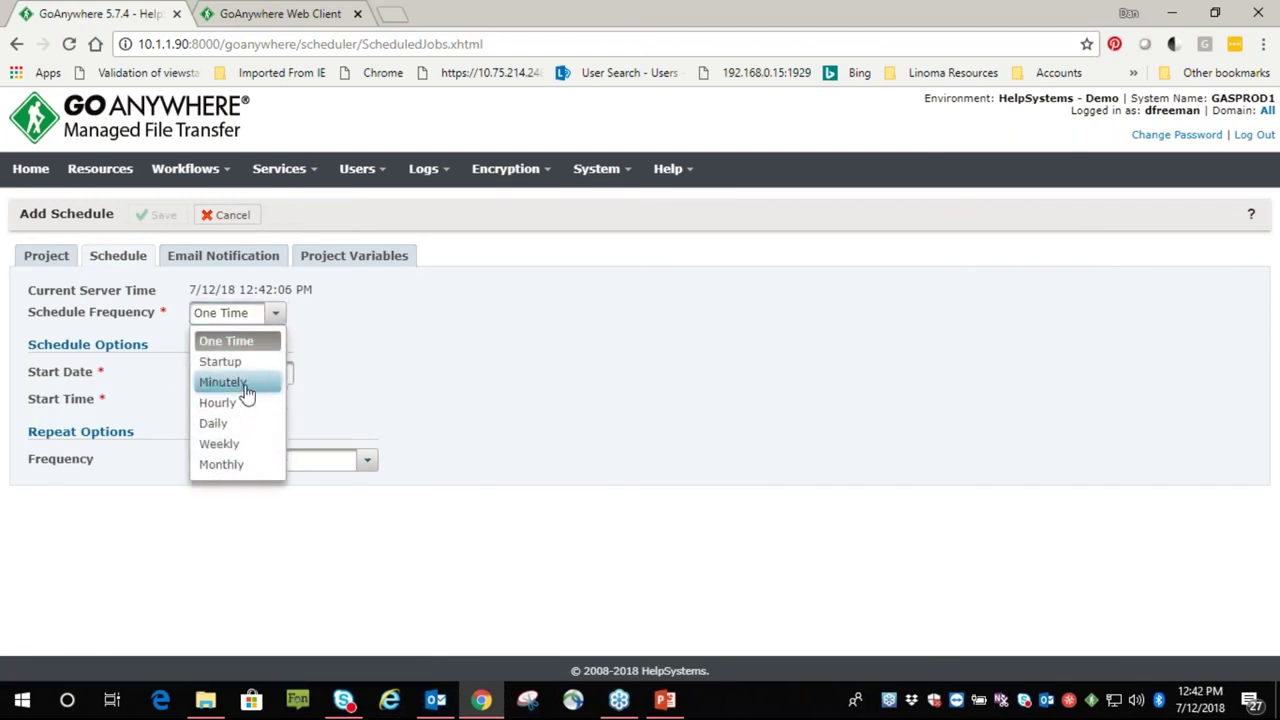
{"action": "left_click", "coordinate": [247, 393]}
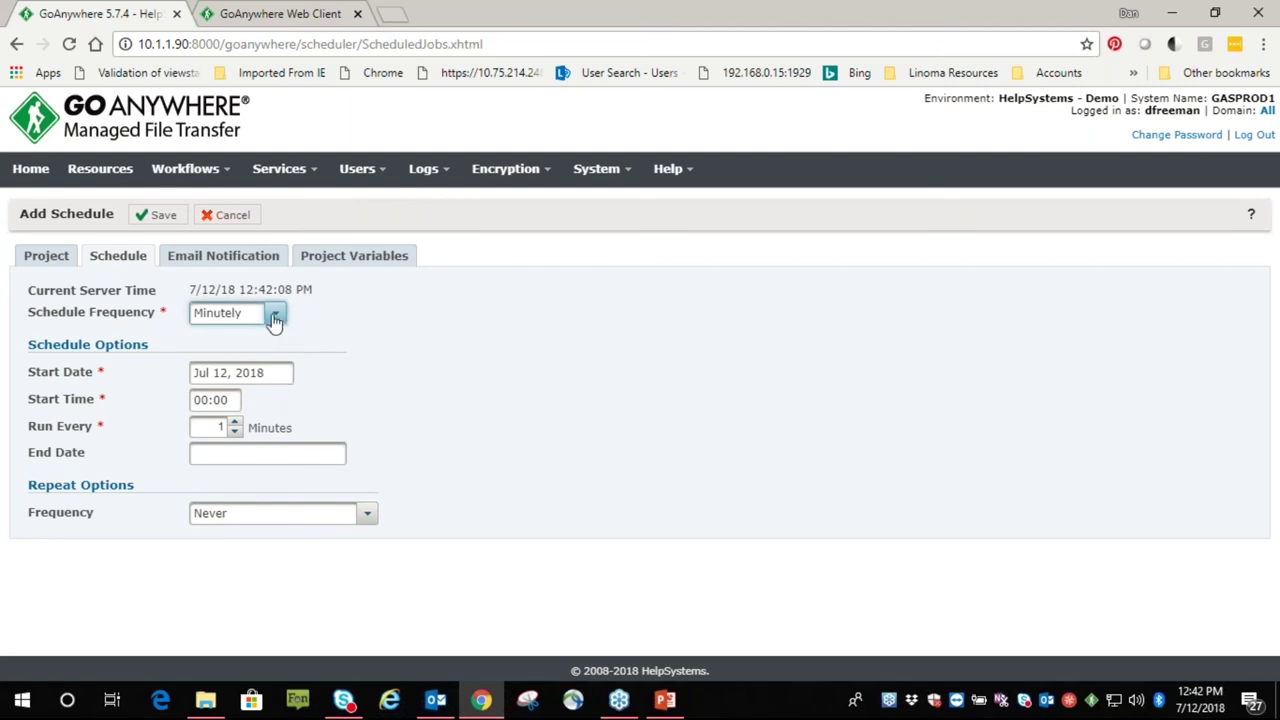
{"action": "left_click", "coordinate": [275, 318]}
{"action": "left_click", "coordinate": [252, 419]}
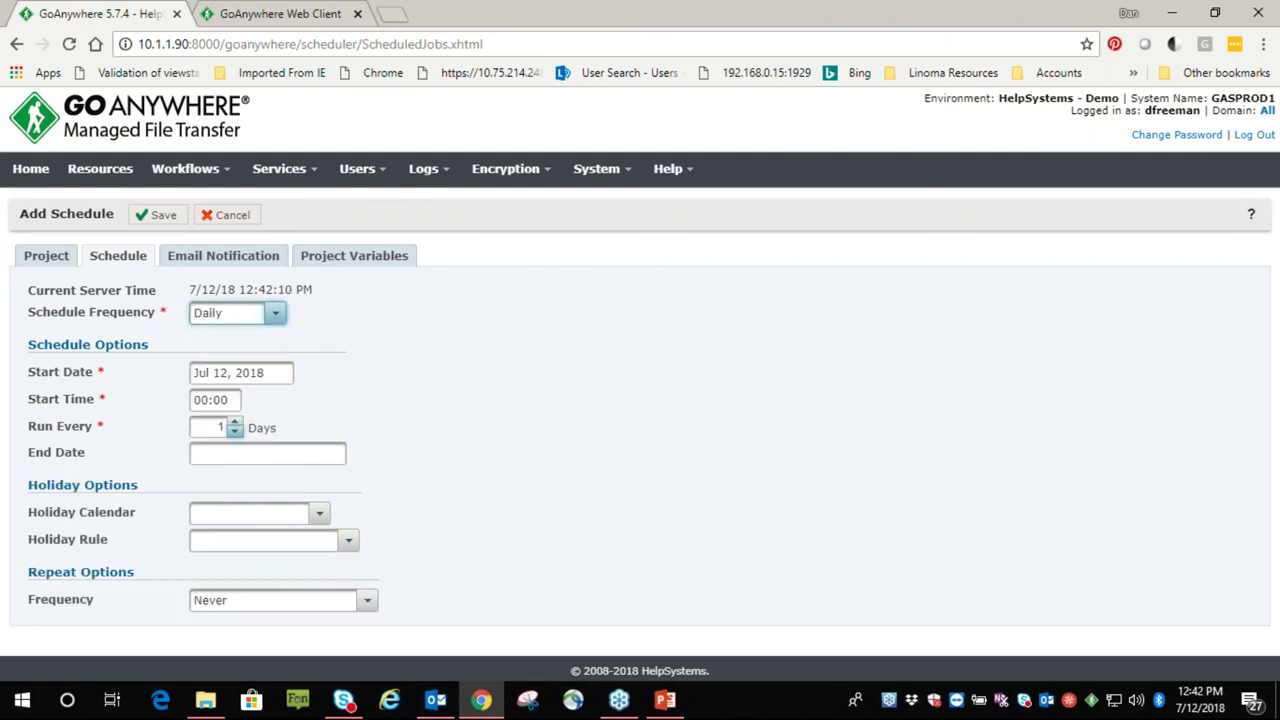
Set repeat to Job fails, then Specified condition is met, and cancel the schedule
{"action": "left_click", "coordinate": [364, 601]}
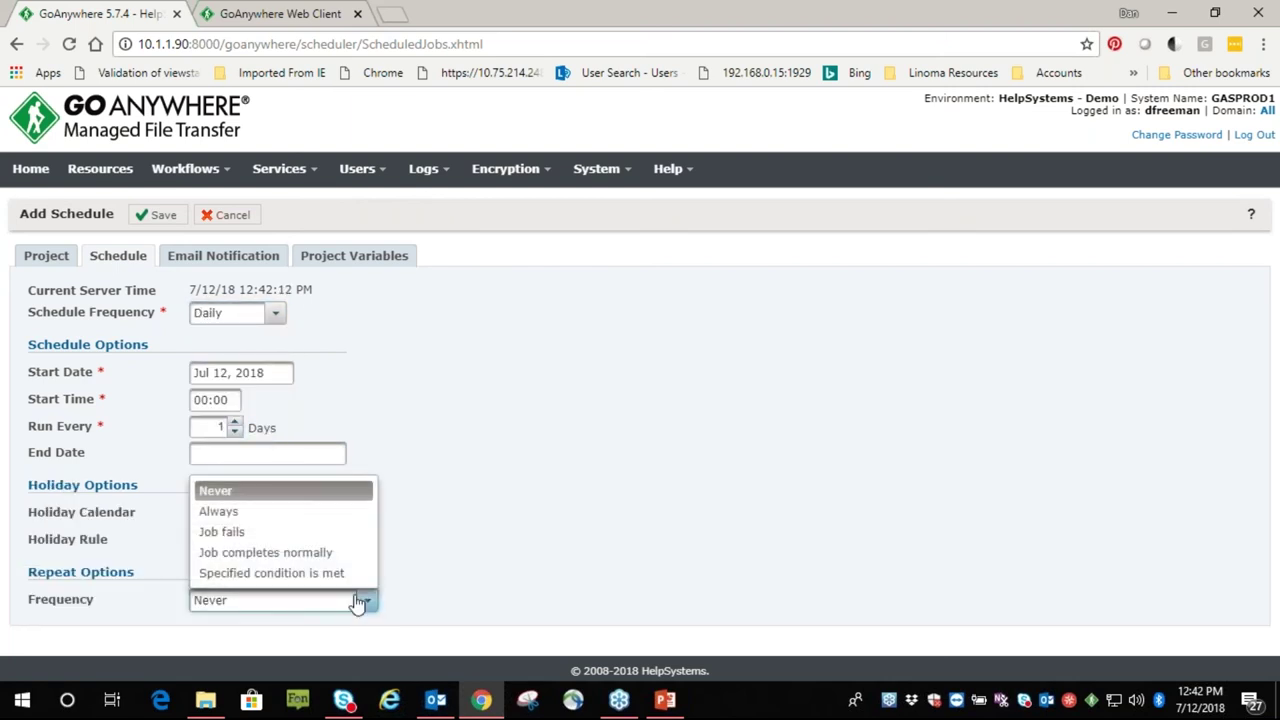
{"action": "left_click", "coordinate": [243, 538]}
{"action": "scroll", "coordinate": [357, 566], "scroll_direction": "down", "scroll_amount": 1}
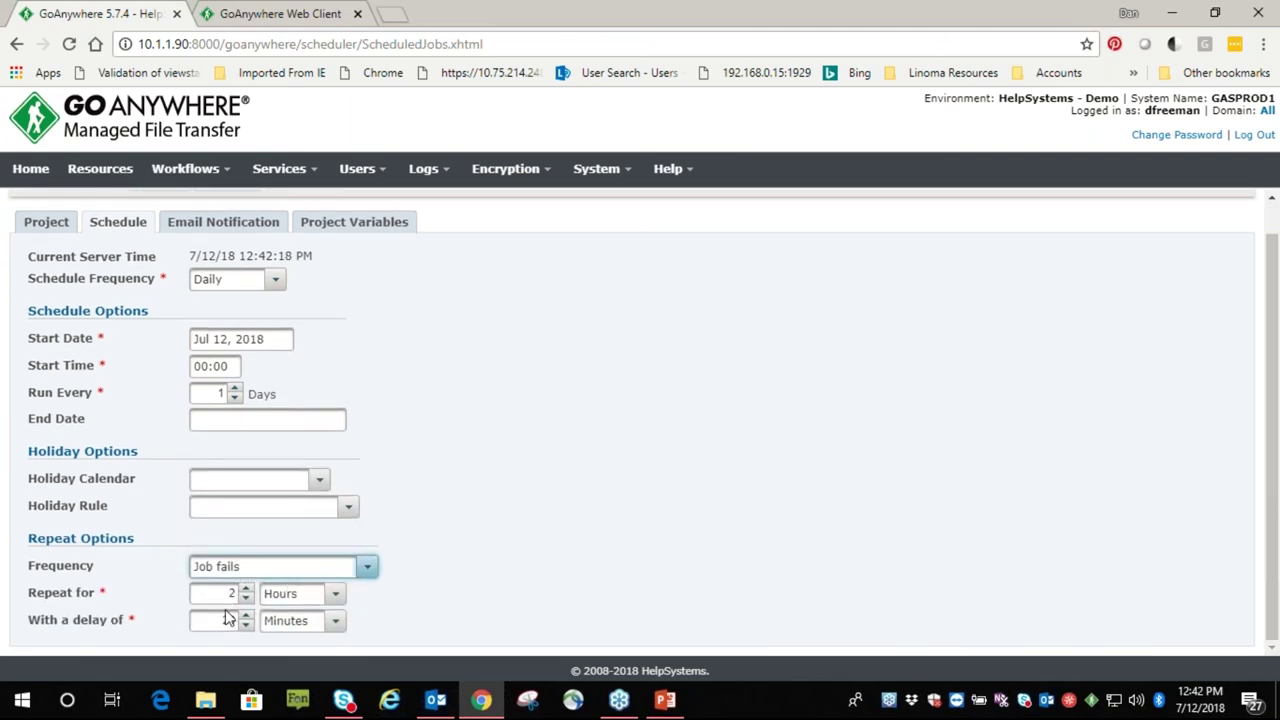
{"action": "left_click", "coordinate": [364, 568]}
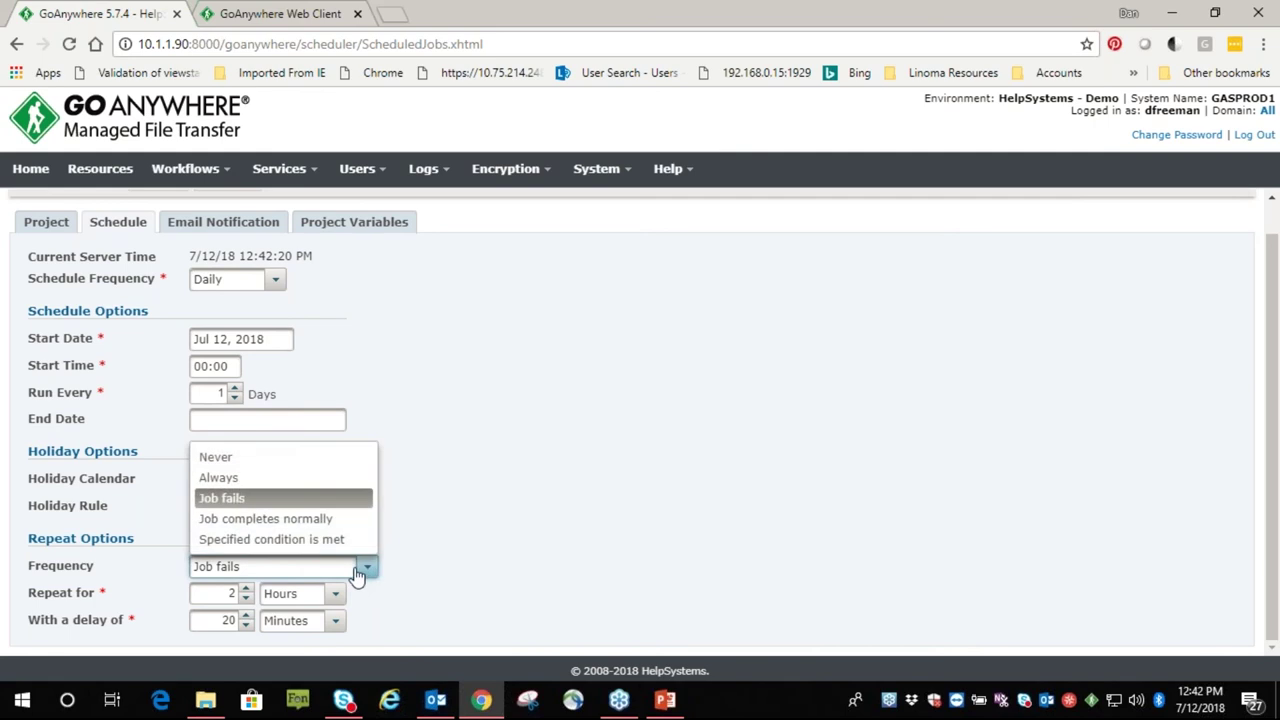
{"action": "left_click", "coordinate": [258, 540]}
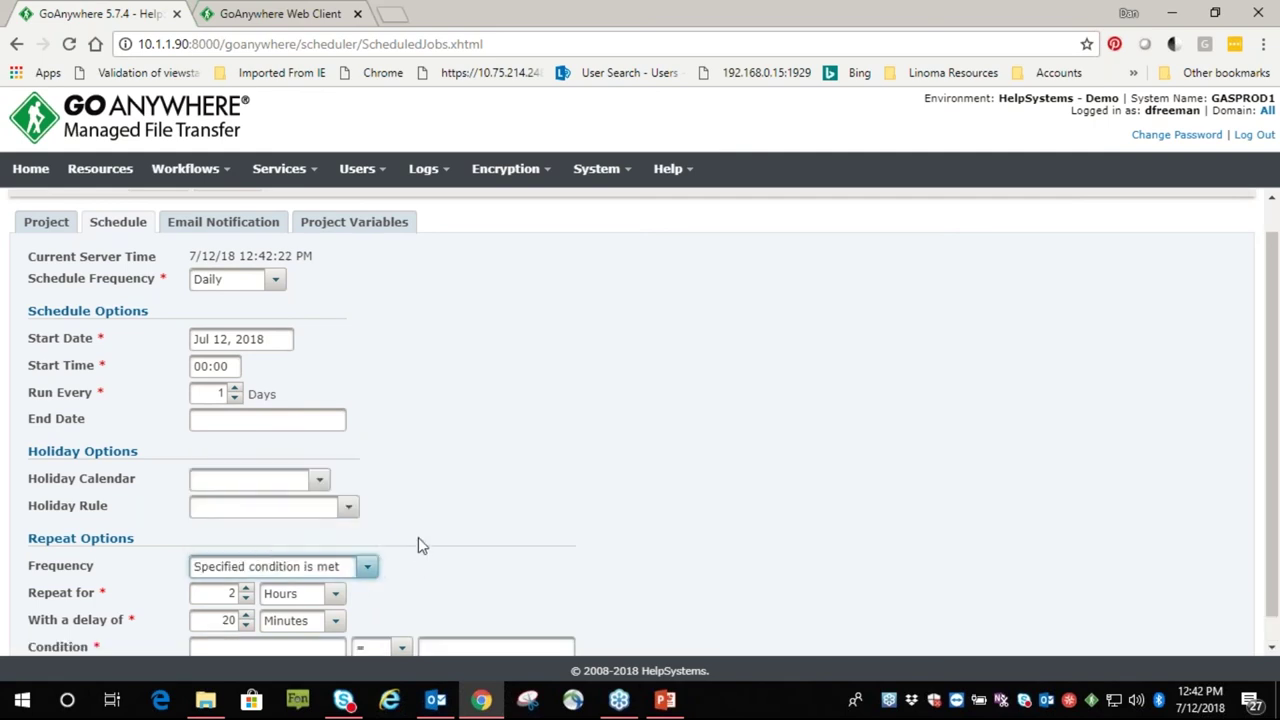
{"action": "scroll", "coordinate": [418, 545], "scroll_direction": "down", "scroll_amount": 1}
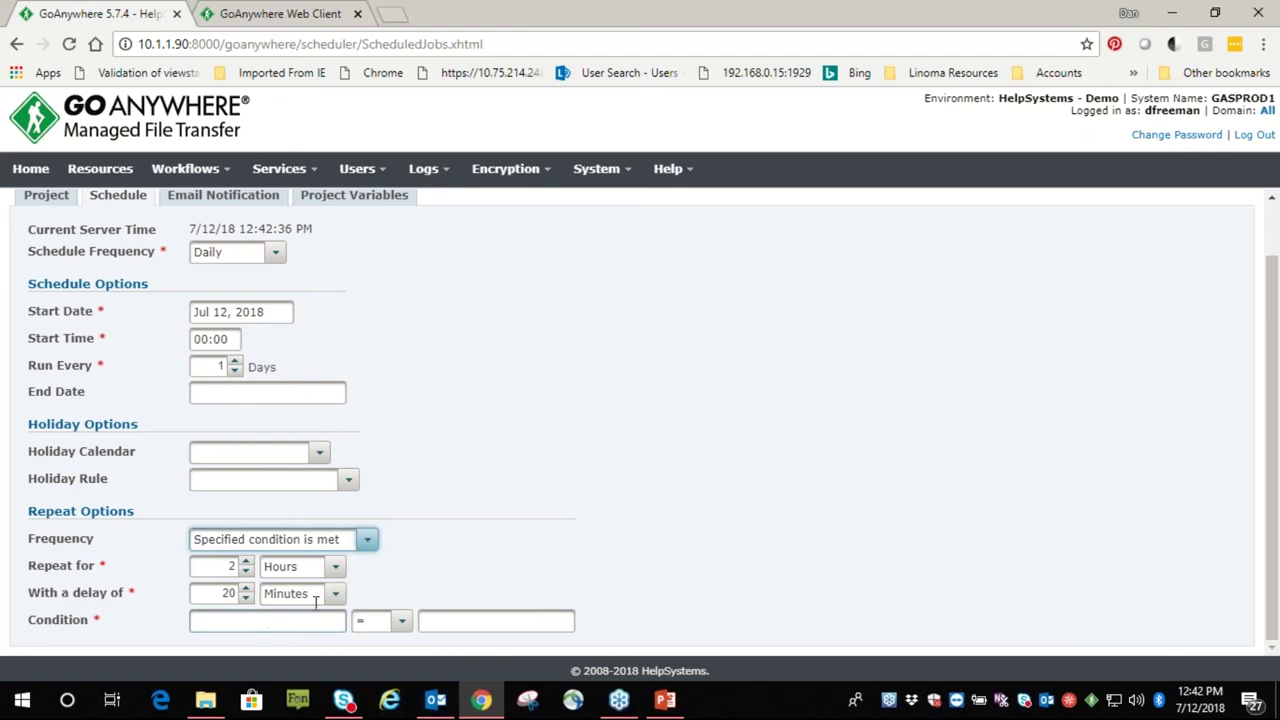
{"action": "scroll", "coordinate": [474, 526], "scroll_direction": "up", "scroll_amount": 2}
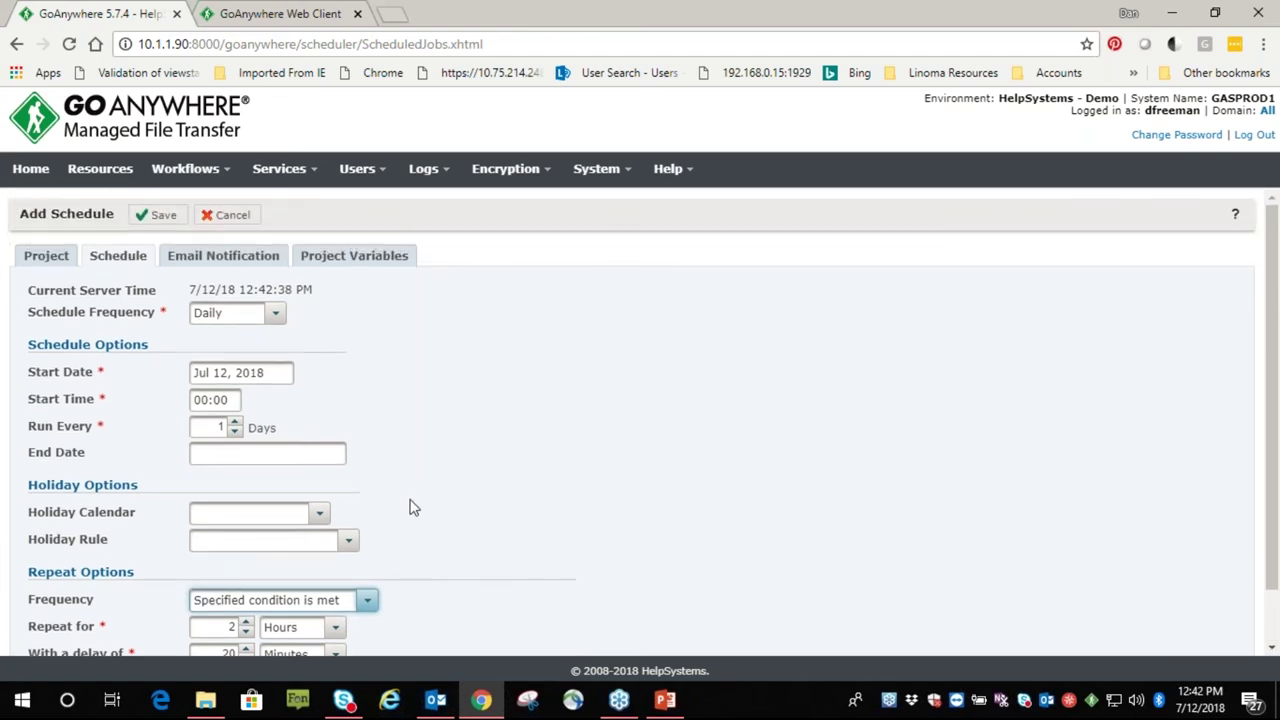
{"action": "left_click", "coordinate": [222, 216]}
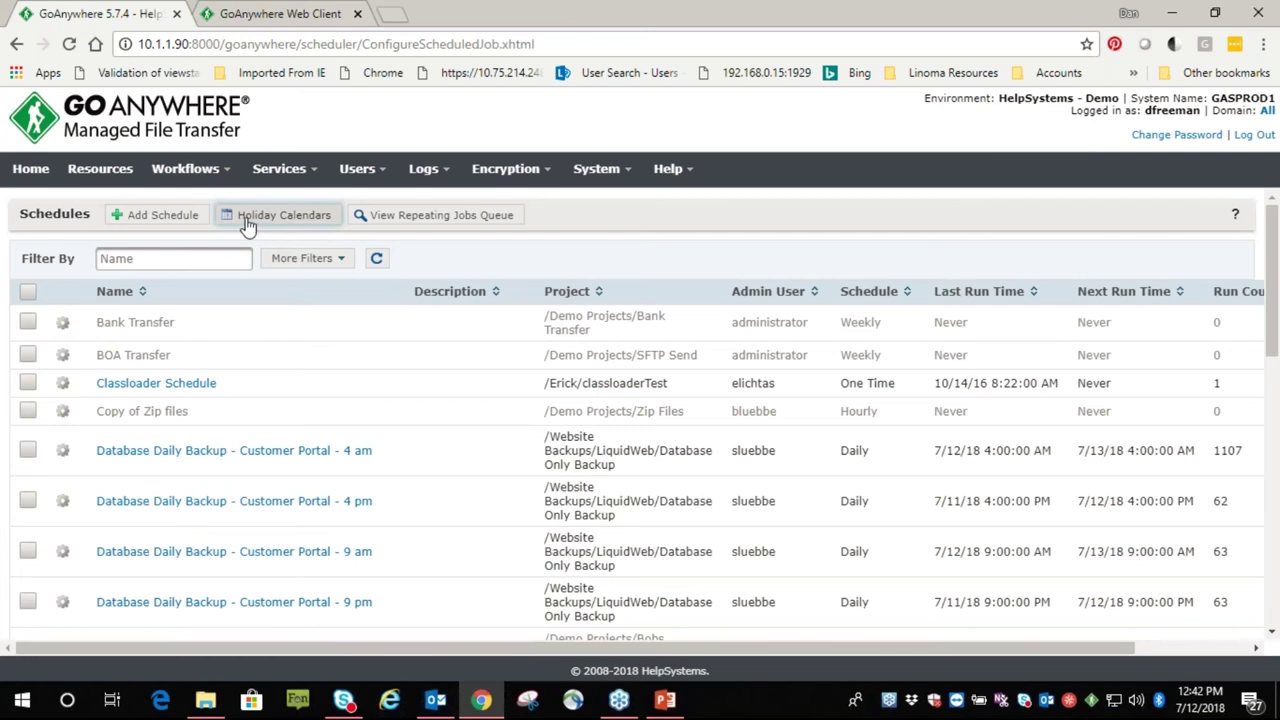
Go to Monitors and start a new monitor in the Demo domain
{"action": "mouse_move", "coordinate": [185, 170]}
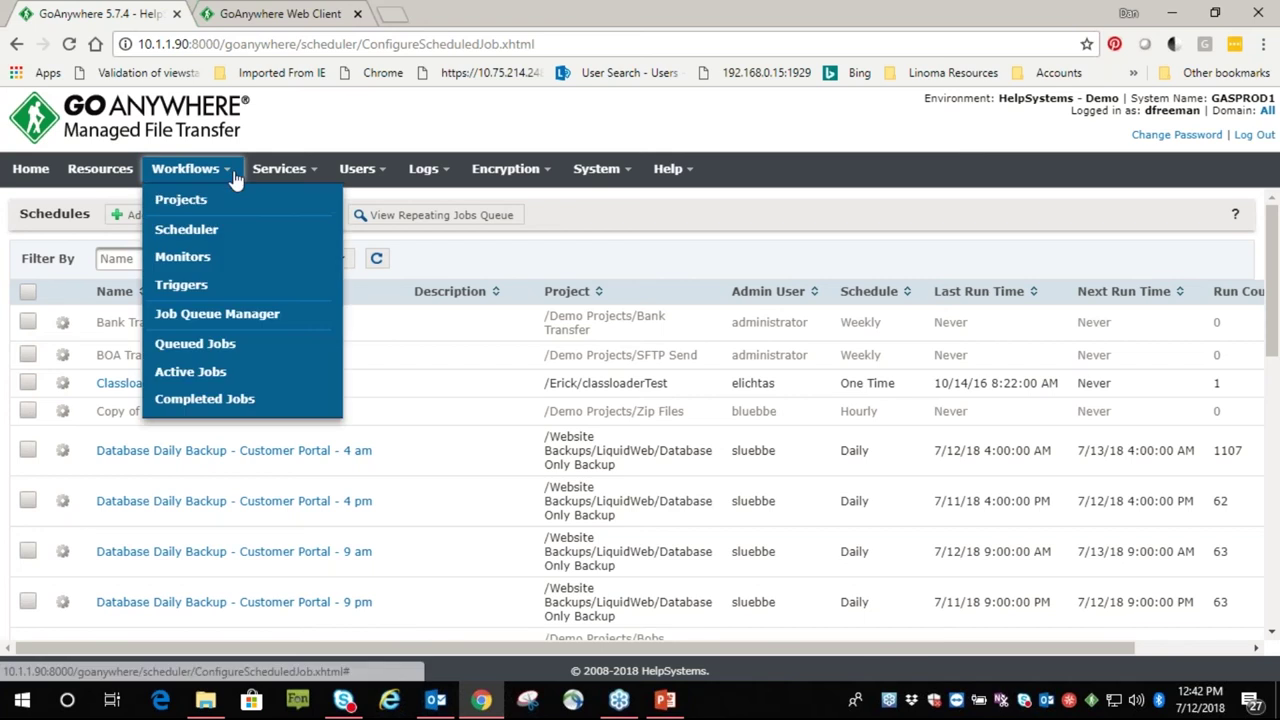
{"action": "left_click", "coordinate": [183, 257]}
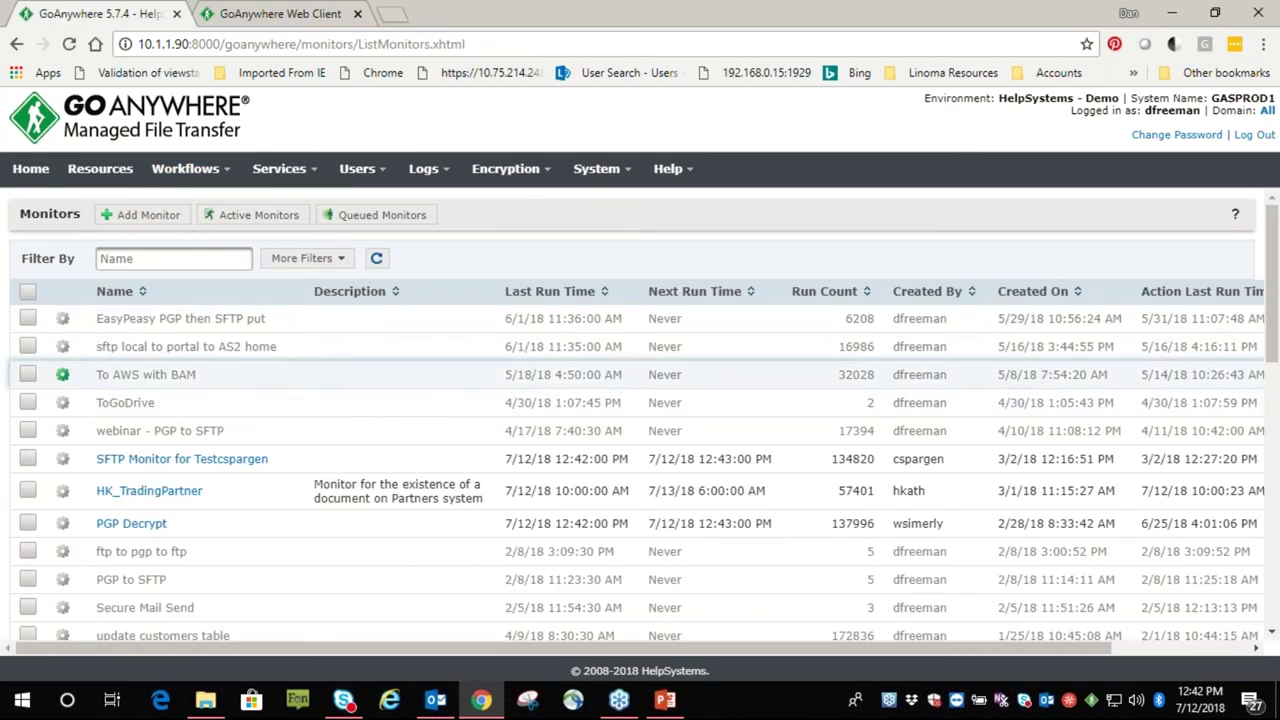
{"action": "left_click", "coordinate": [143, 218]}
{"action": "left_click", "coordinate": [678, 422]}
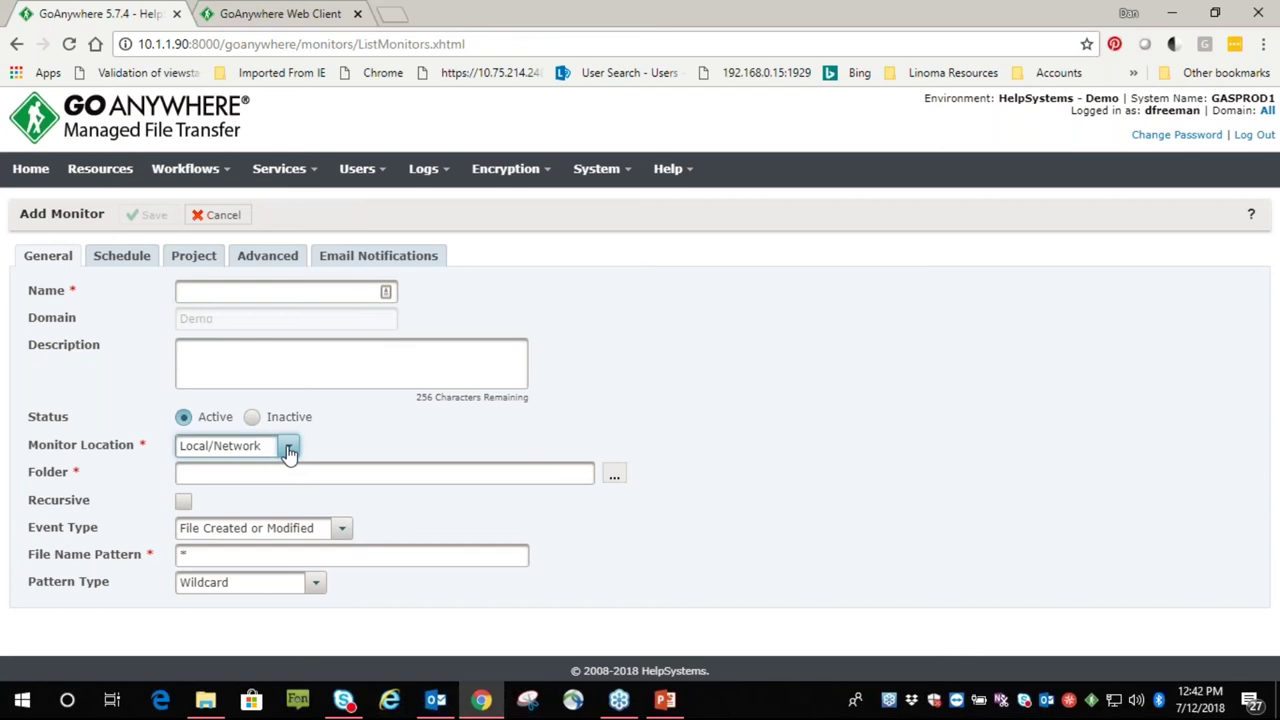
Keep Local/Network location, set Event Type to File Exists and Pattern Type to Regular Expression
{"action": "left_click", "coordinate": [288, 446]}
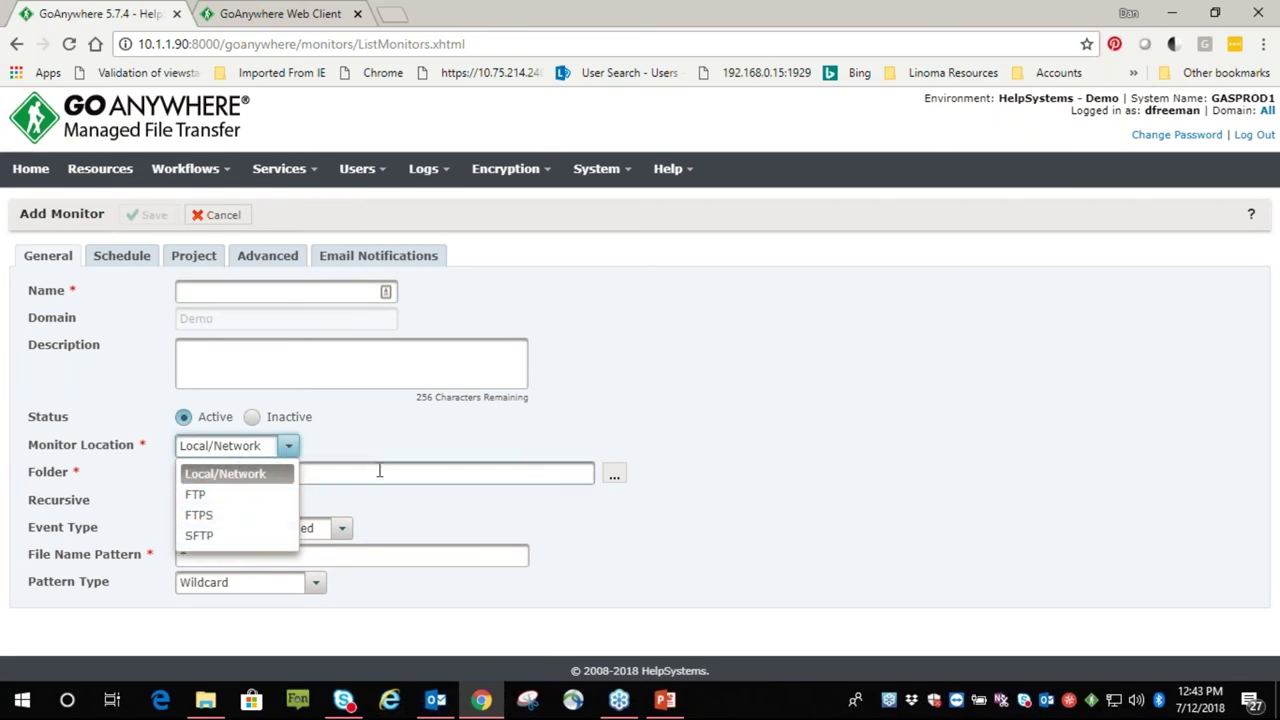
{"action": "left_click", "coordinate": [388, 440]}
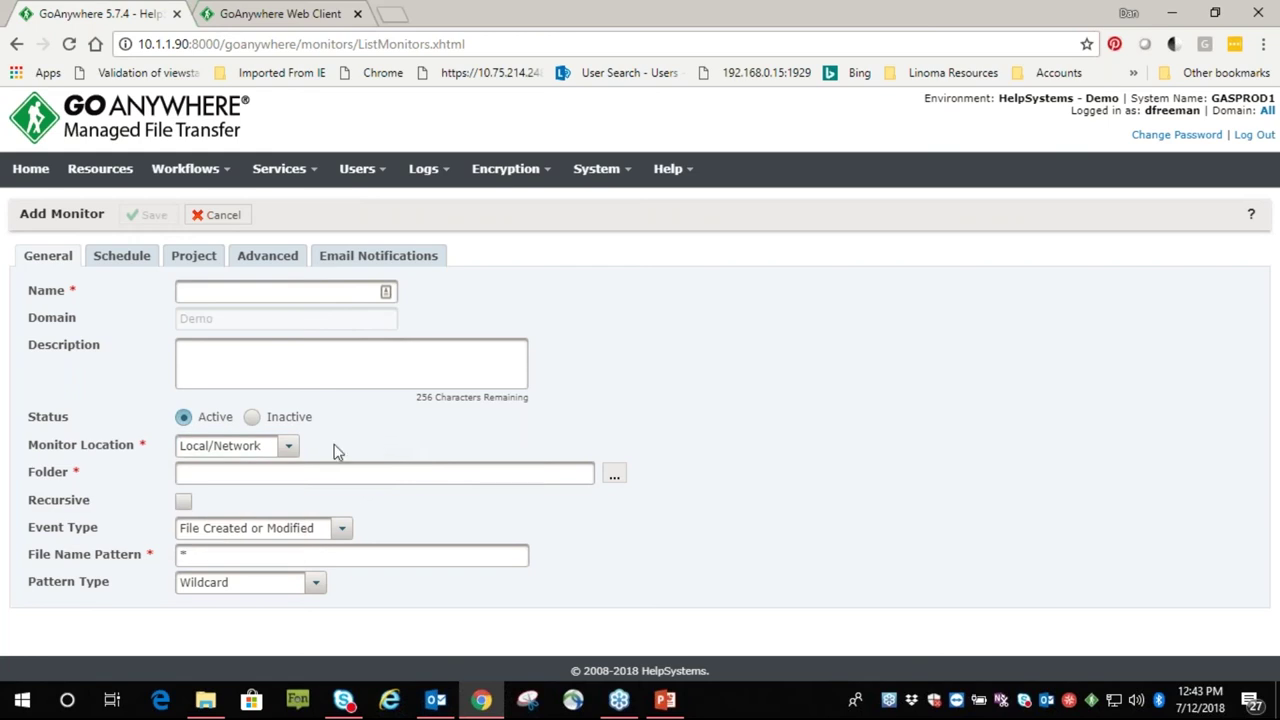
{"action": "left_click", "coordinate": [341, 533]}
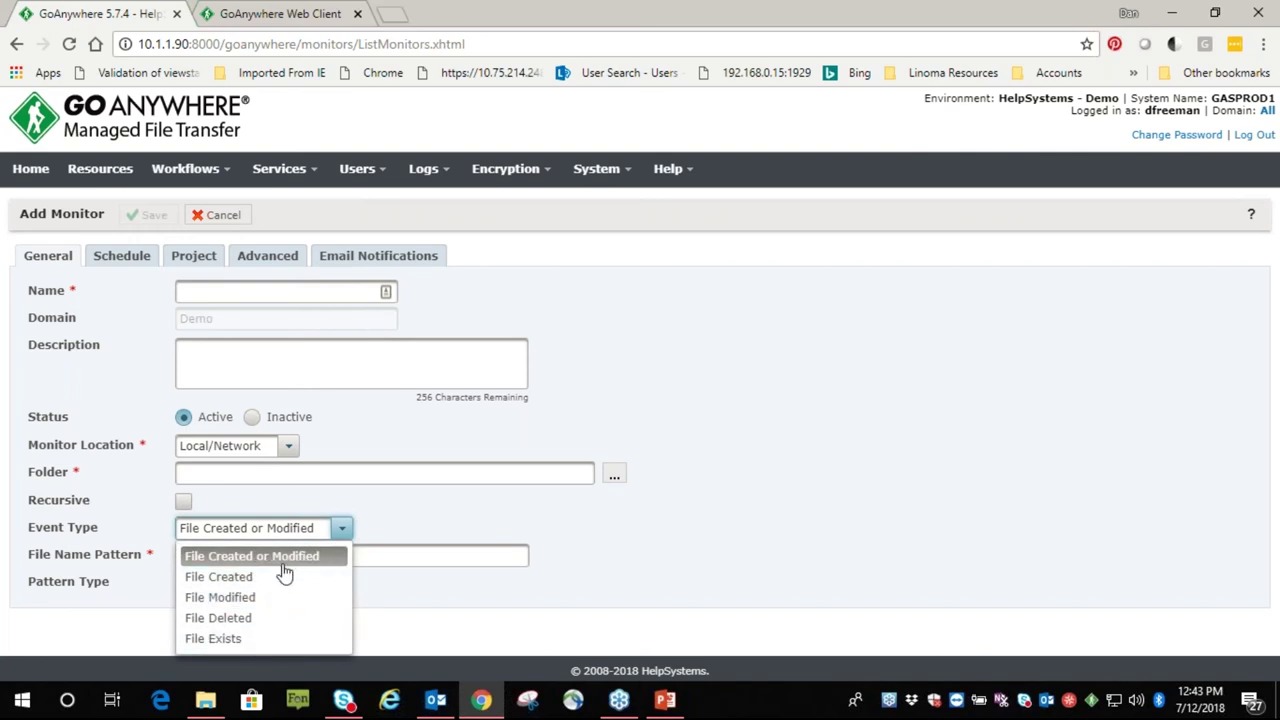
{"action": "left_click", "coordinate": [233, 643]}
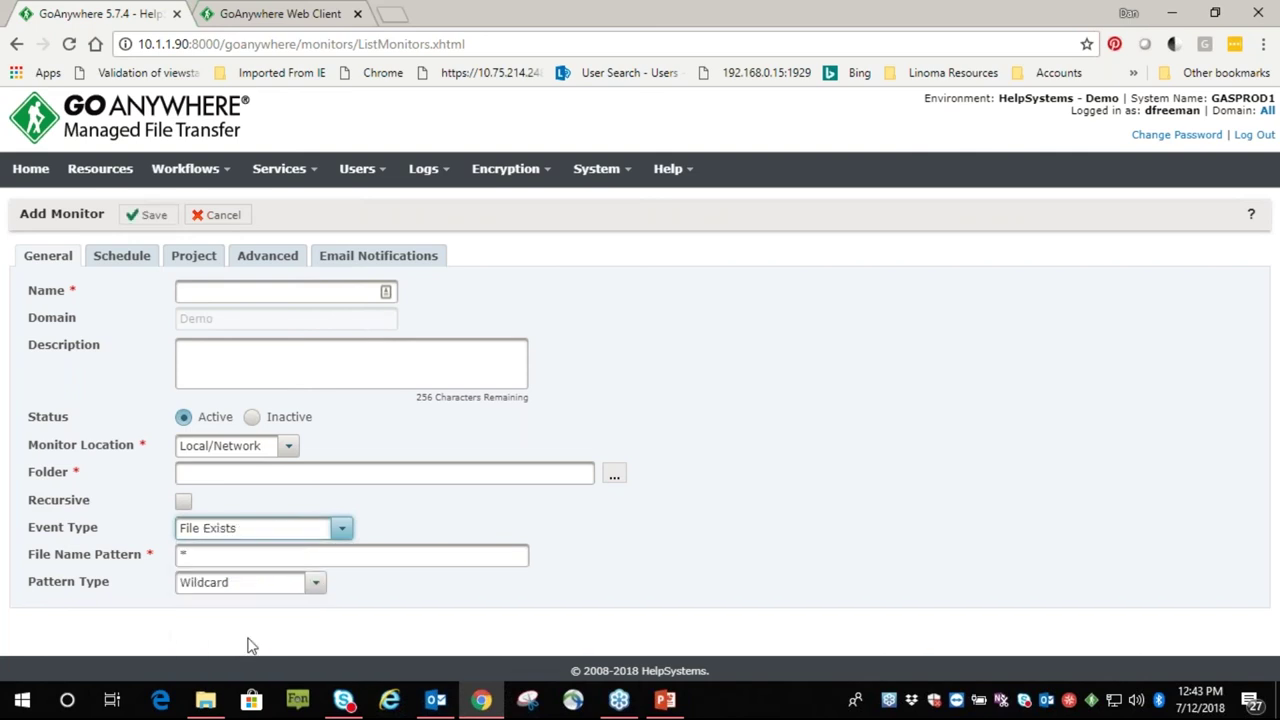
{"action": "left_click", "coordinate": [315, 591]}
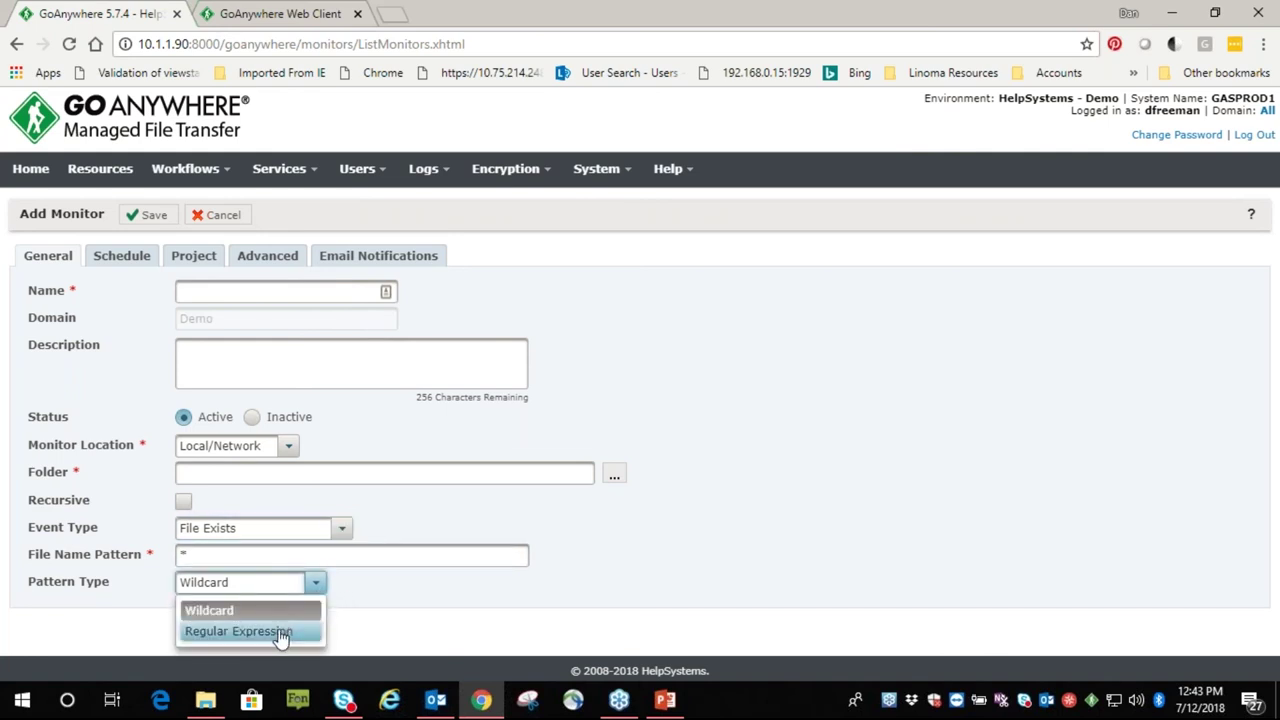
{"action": "left_click", "coordinate": [285, 631]}
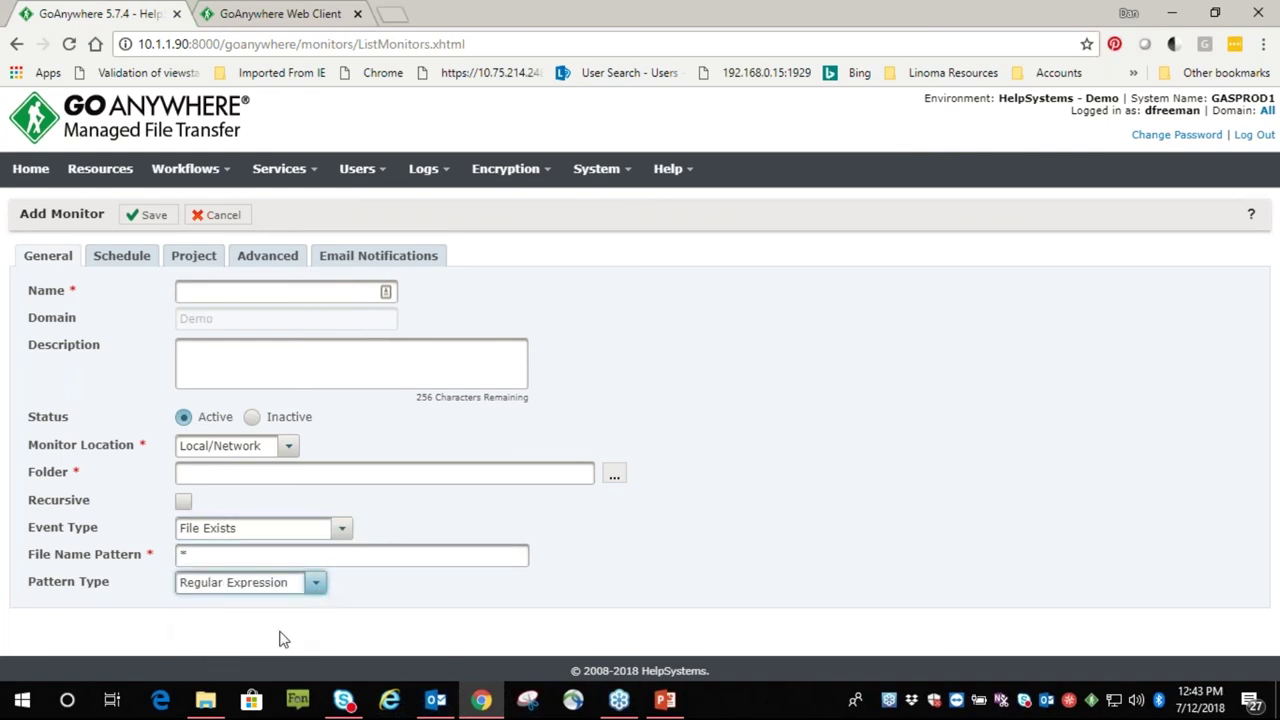
Review the Schedule and Project tabs, noting the files variable, then leave for the projects list
{"action": "left_click", "coordinate": [123, 257]}
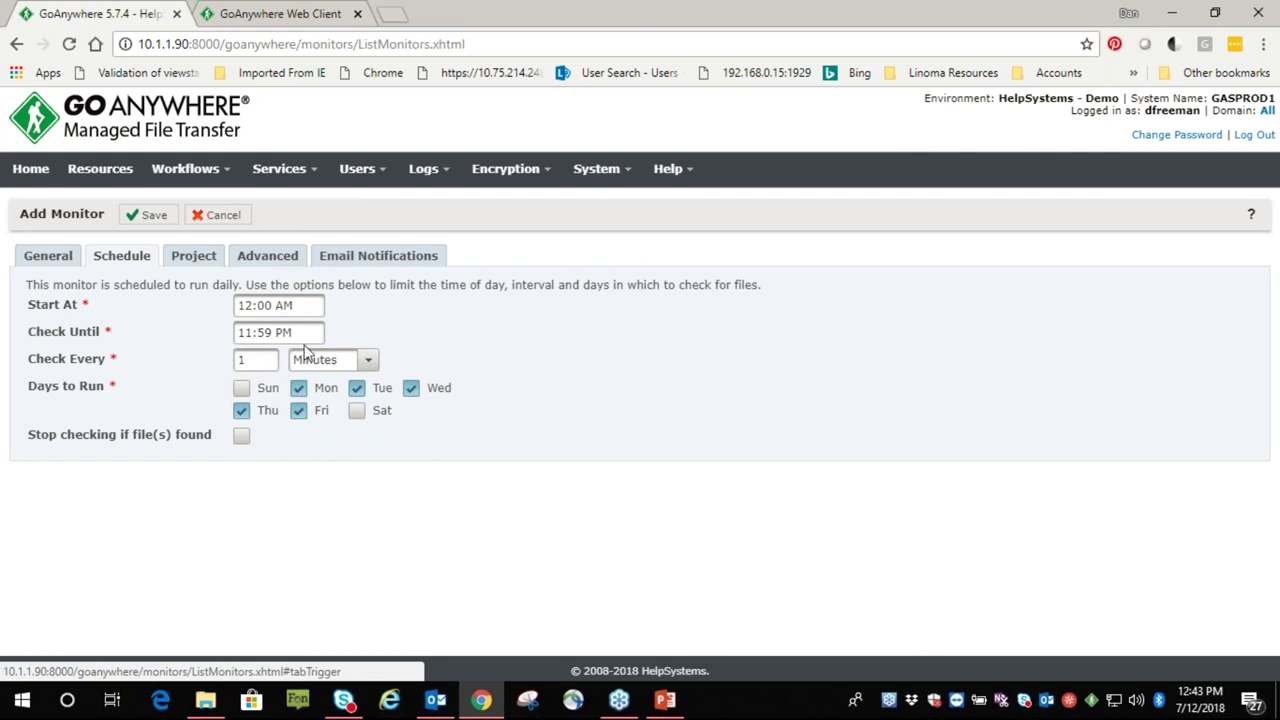
{"action": "left_click", "coordinate": [195, 258]}
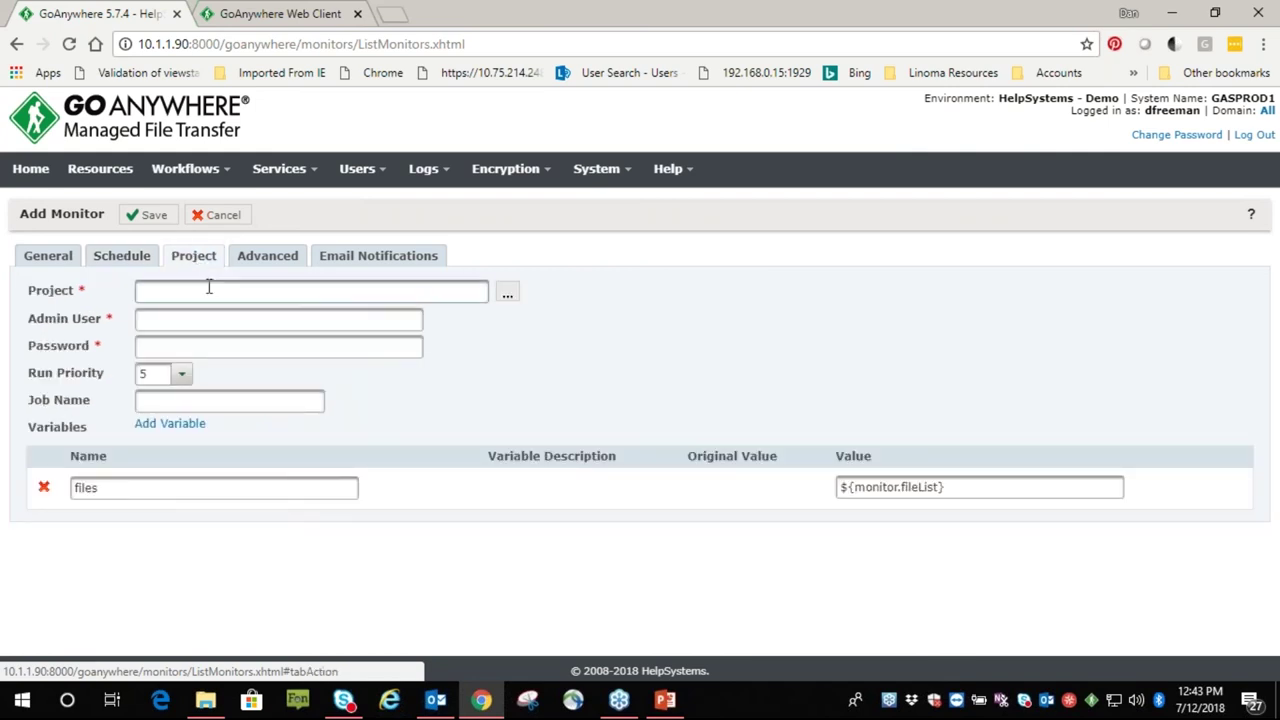
{"action": "left_click", "coordinate": [212, 290]}
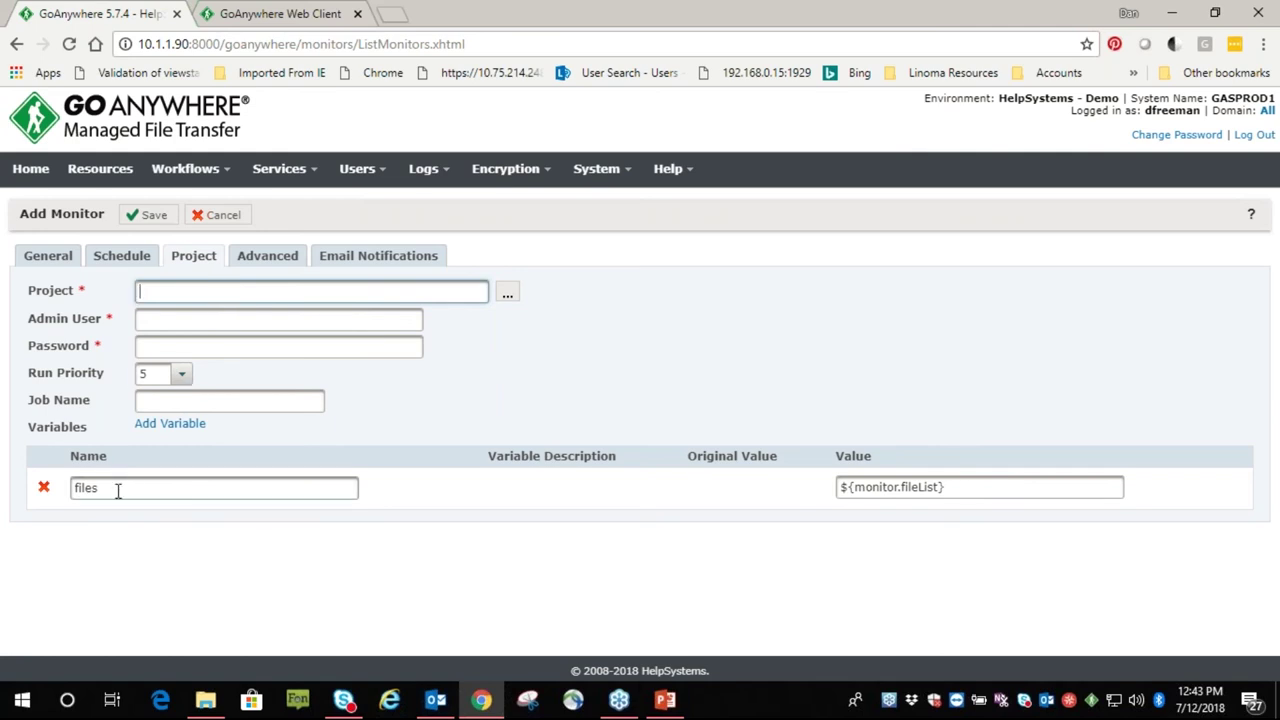
{"action": "left_click_drag", "start_coordinate": [117, 491], "coordinate": [66, 500]}
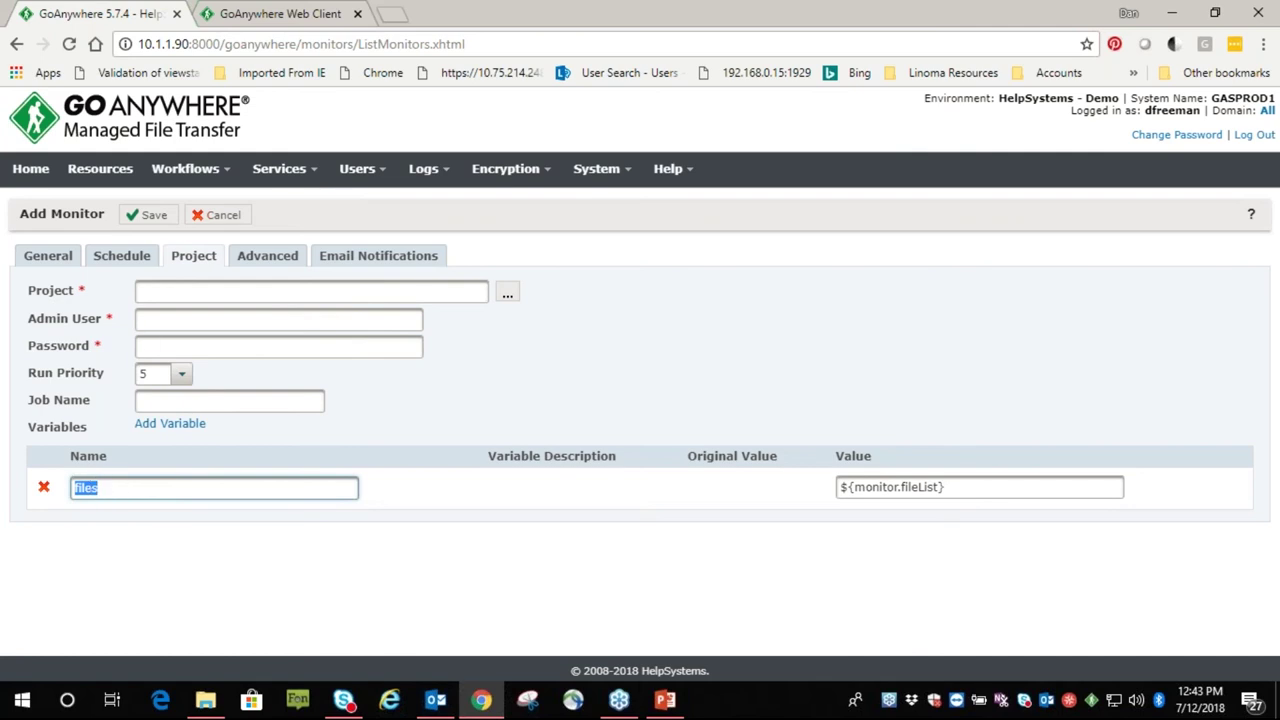
{"action": "left_click", "coordinate": [205, 172]}
Discard the unsaved monitor and open the Send Single File task of project AAA - SFTP Put Single File
{"action": "left_click", "coordinate": [690, 415]}
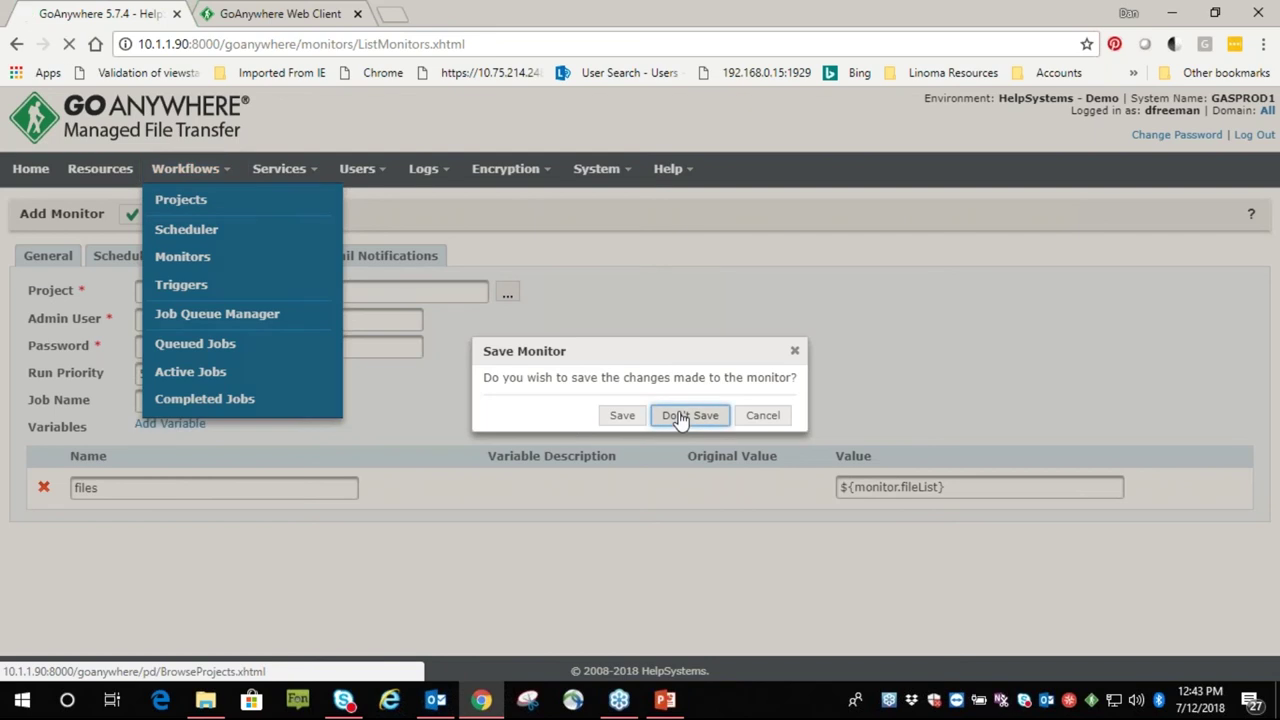
{"action": "left_click", "coordinate": [446, 492]}
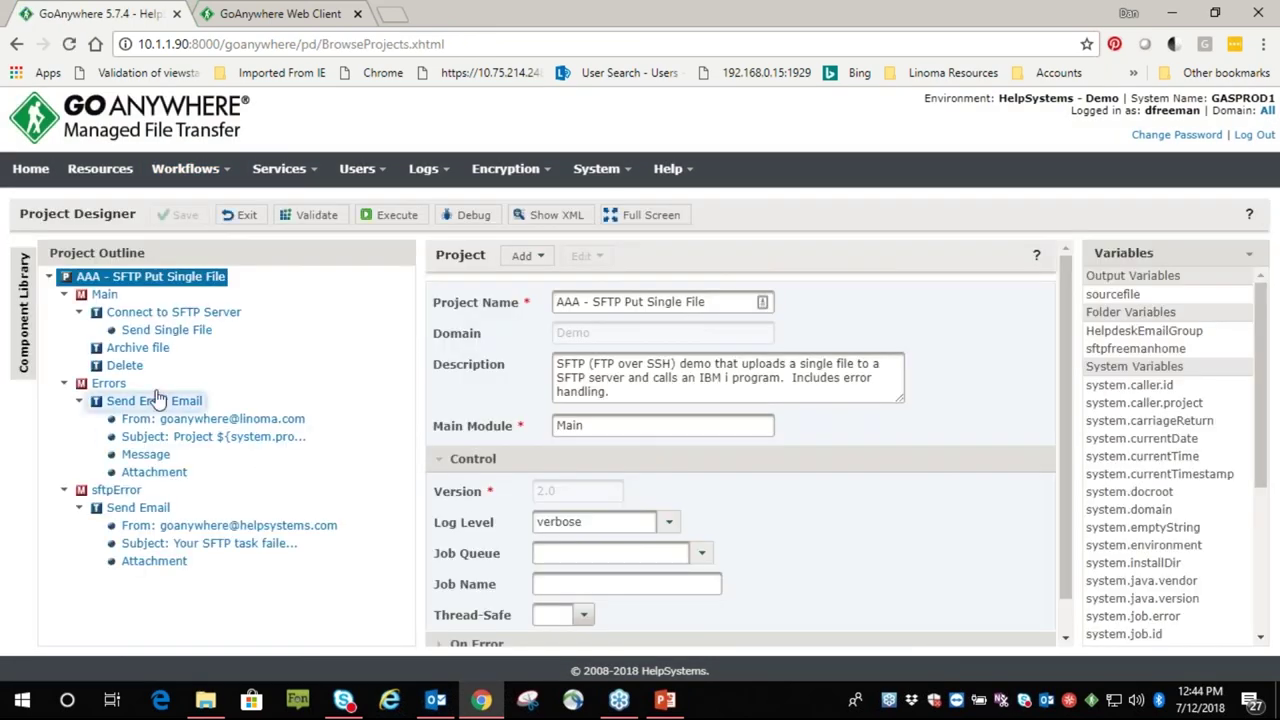
{"action": "left_click", "coordinate": [145, 313]}
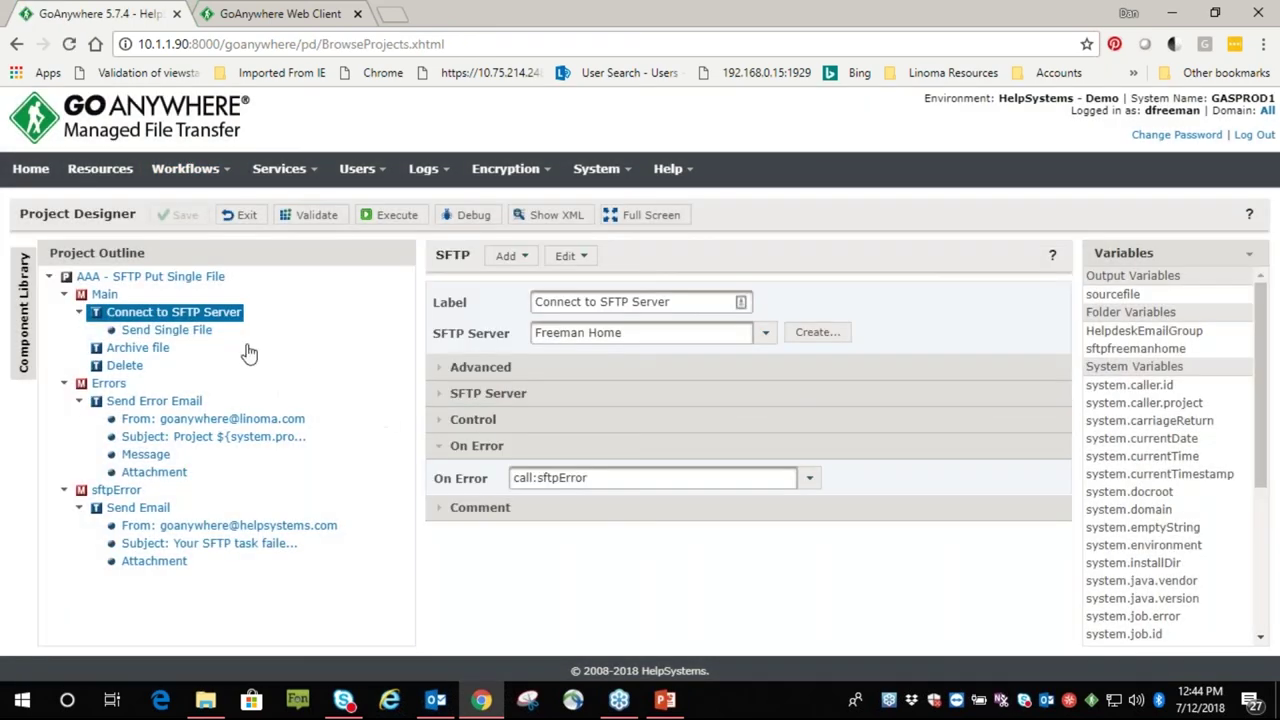
{"action": "left_click", "coordinate": [160, 331]}
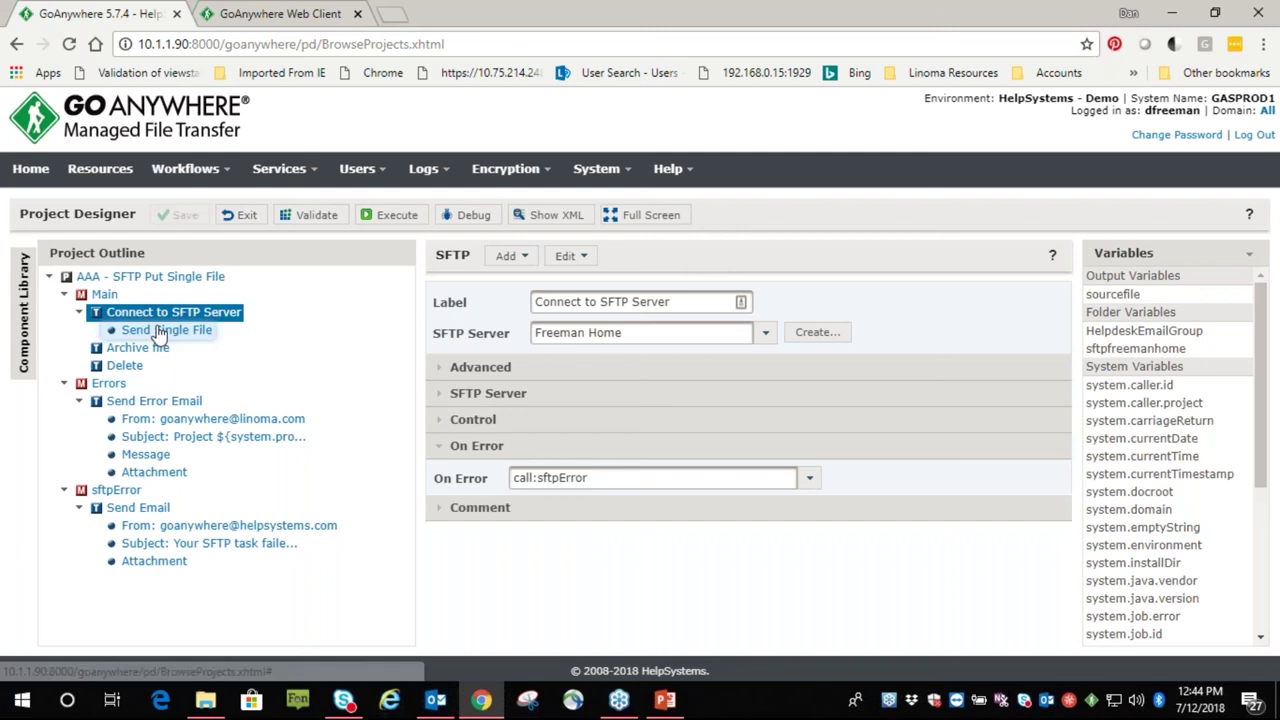
Clear Source and Destination File, then set Source Files Variable ${files} and Destination Directory /
{"action": "left_click_drag", "start_coordinate": [680, 334], "coordinate": [482, 318]}
{"action": "key", "text": "BackSpace"}
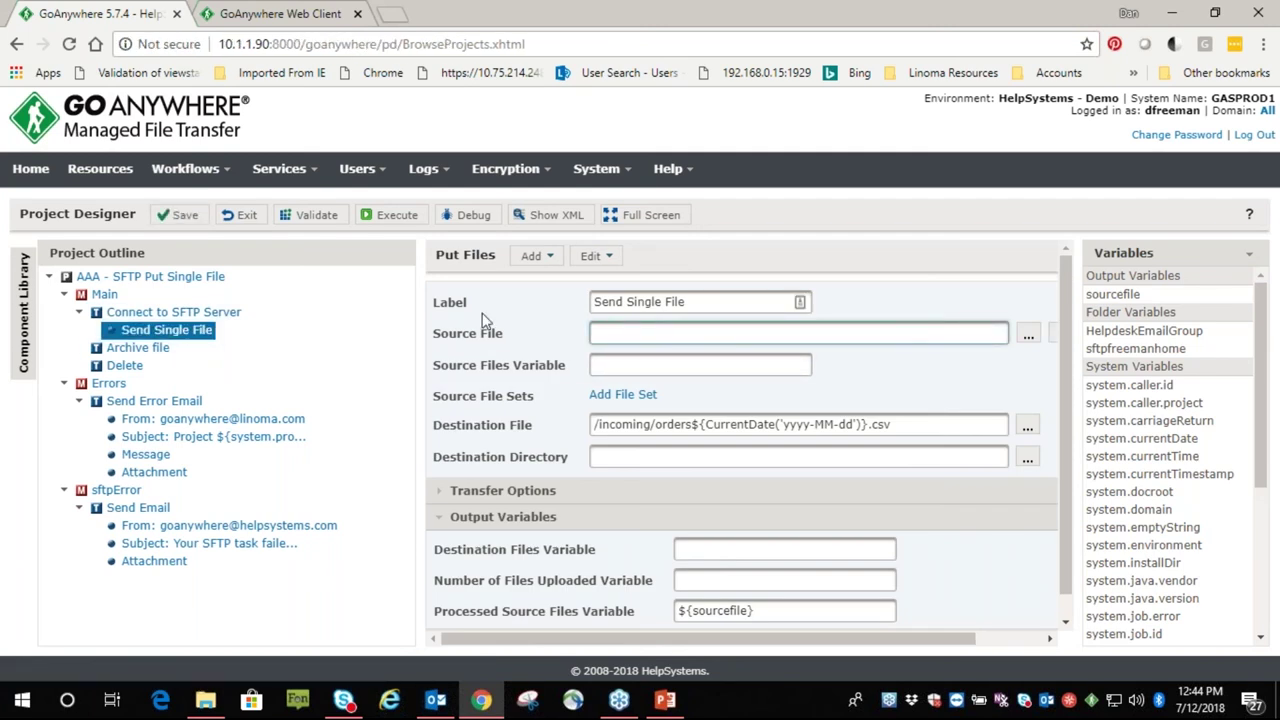
{"action": "left_click", "coordinate": [612, 365]}
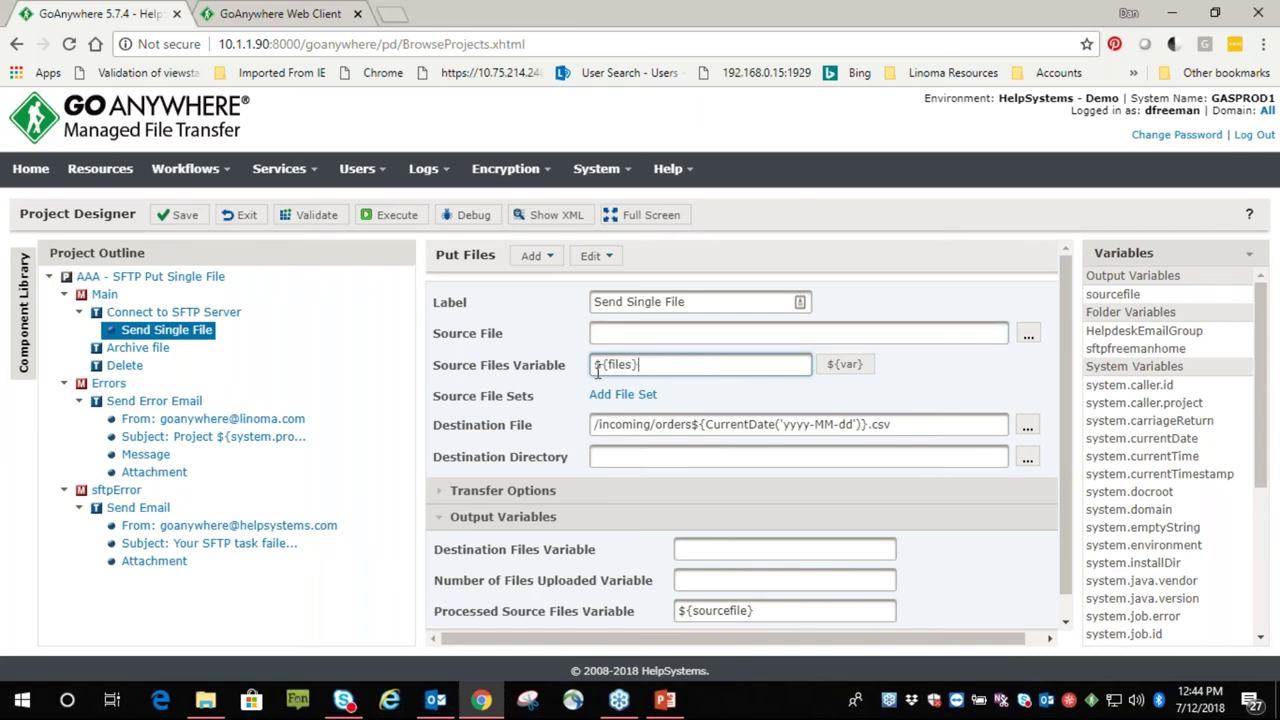
{"action": "left_click_drag", "start_coordinate": [880, 424], "coordinate": [460, 412]}
{"action": "key", "text": "BackSpace"}
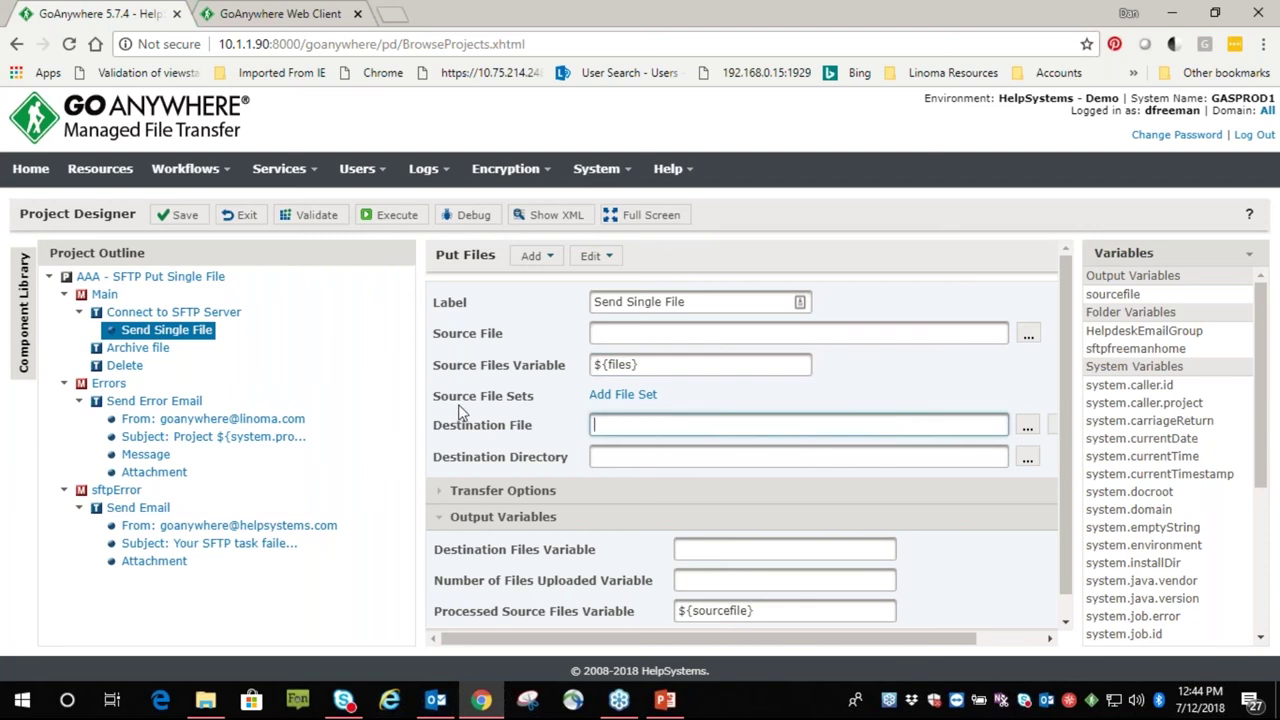
{"action": "left_click", "coordinate": [619, 456]}
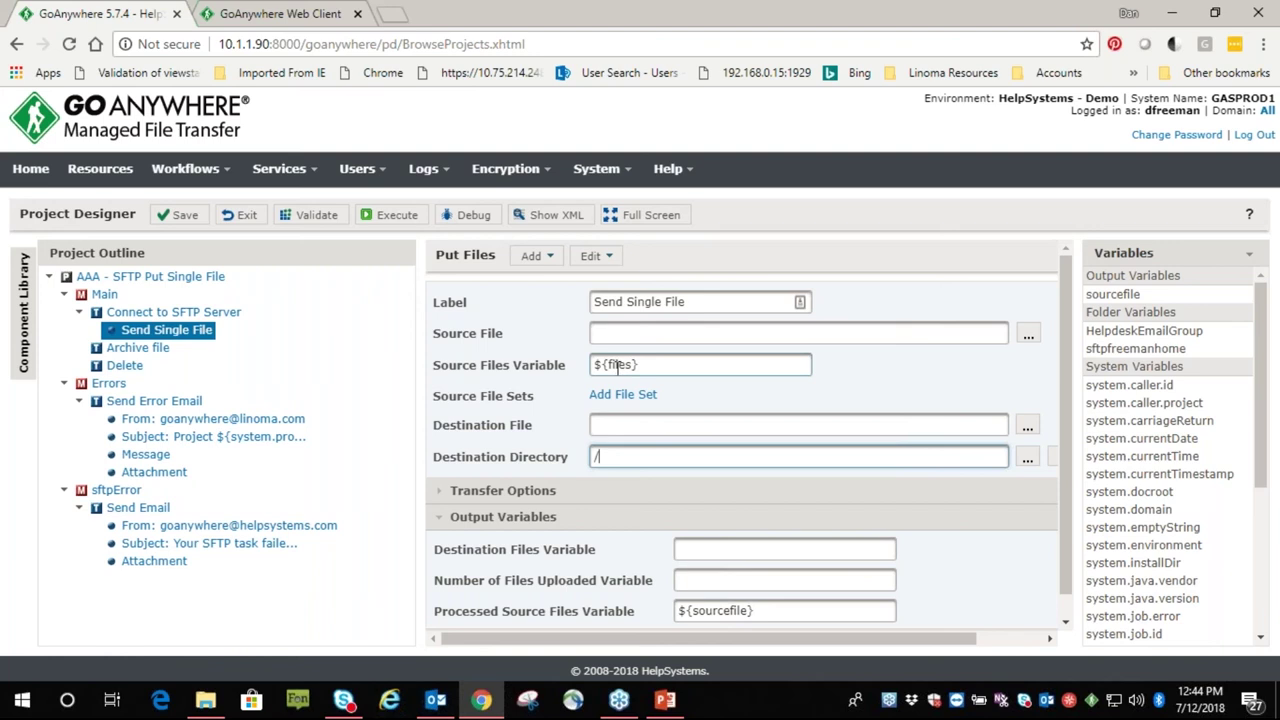
Discard the unsaved project changes and reload the monitors list
{"action": "mouse_move", "coordinate": [195, 170]}
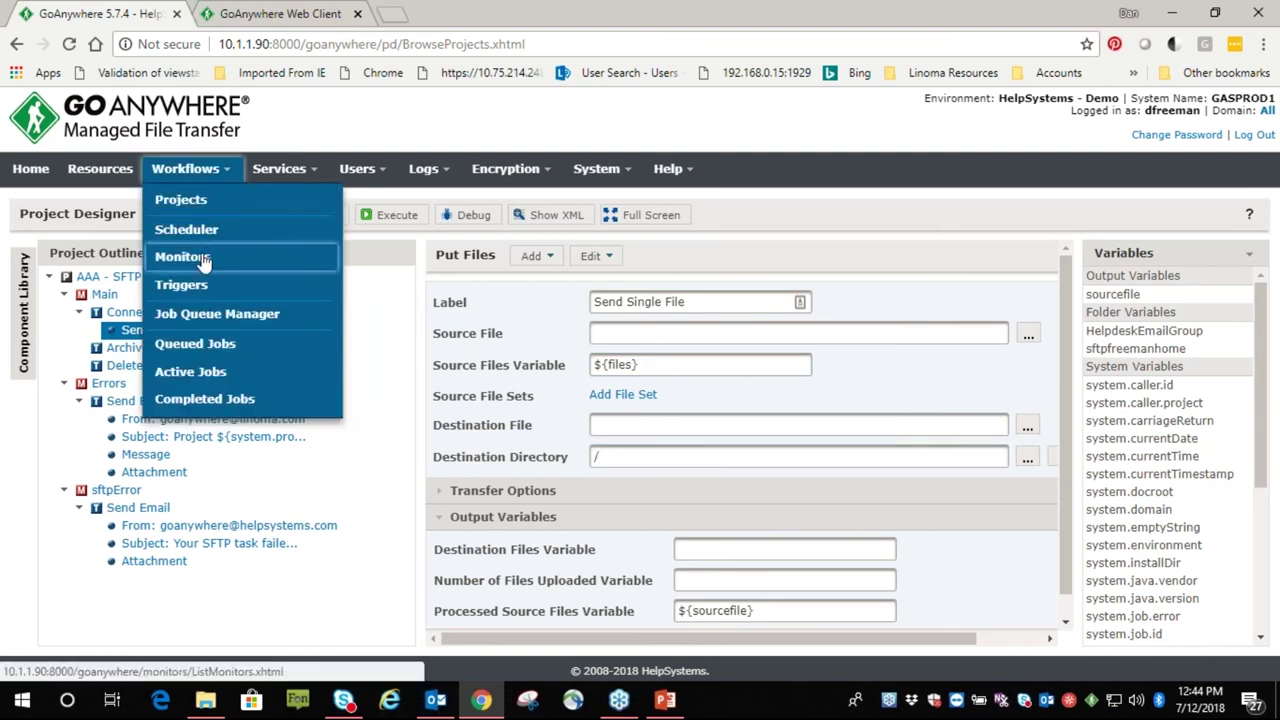
{"action": "left_click", "coordinate": [195, 256]}
{"action": "left_click", "coordinate": [733, 422]}
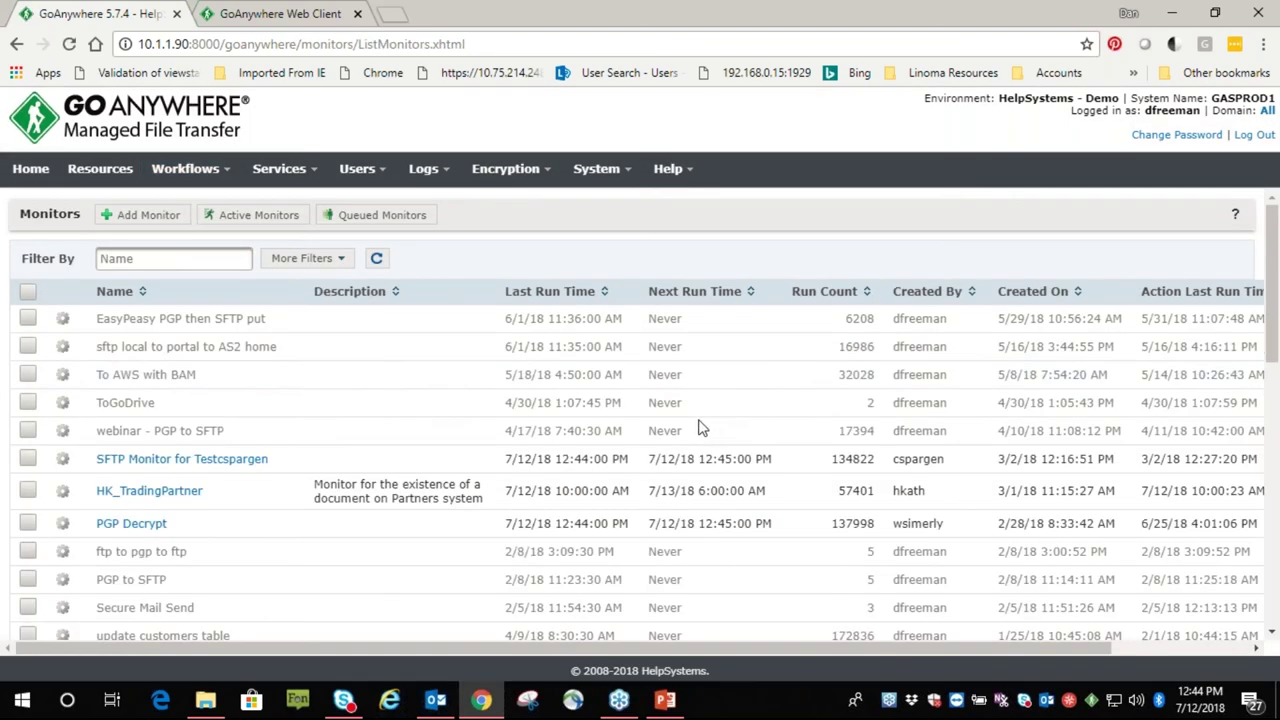
{"action": "mouse_move", "coordinate": [231, 178]}
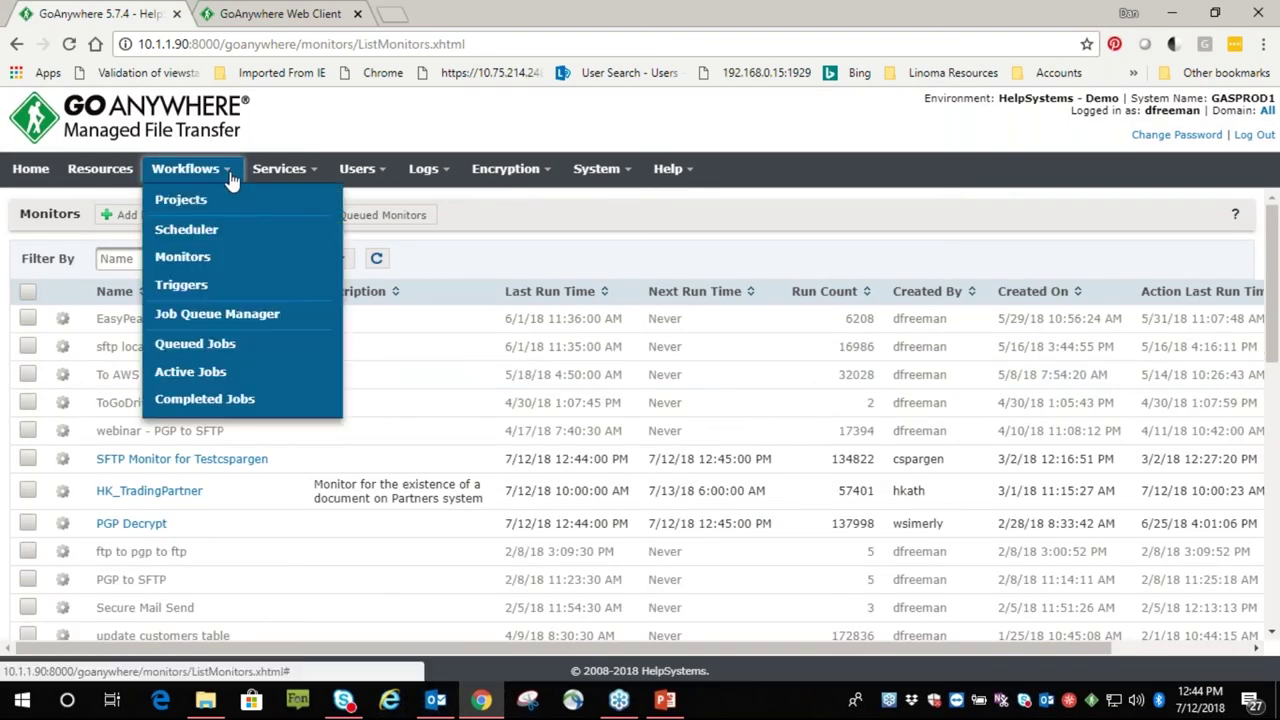
{"action": "left_click", "coordinate": [188, 257]}
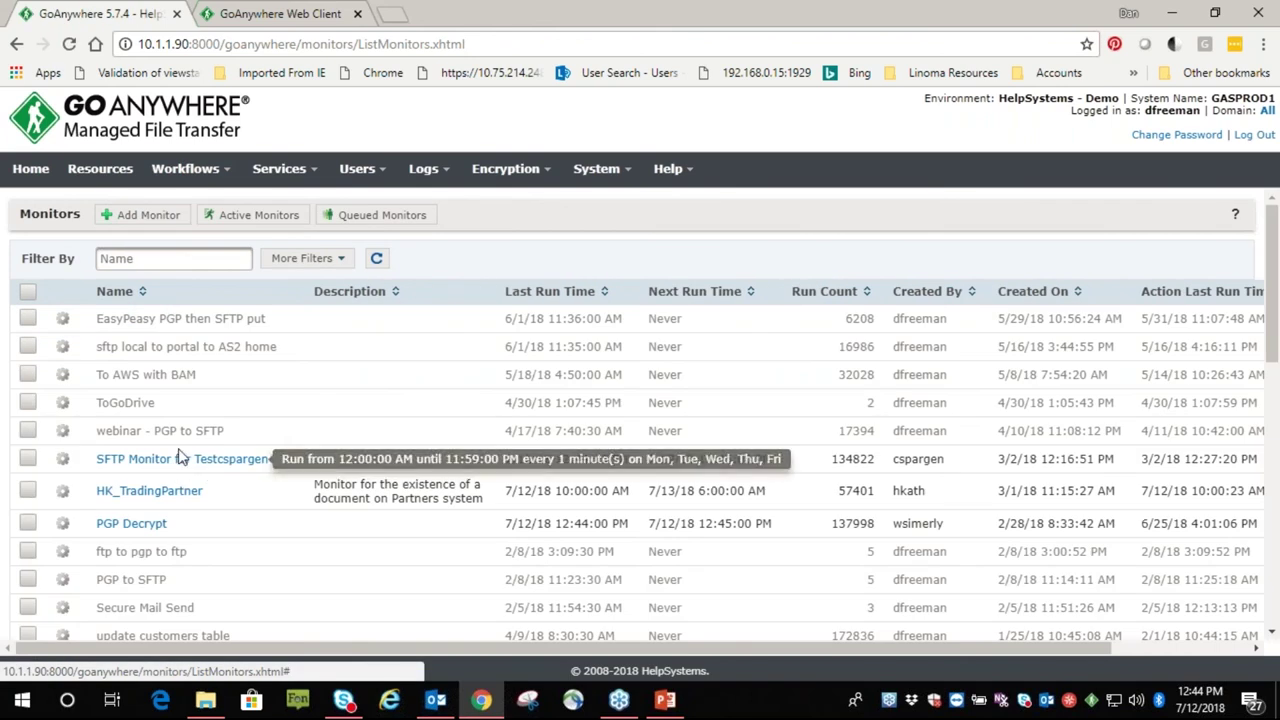
Review the Testcspargen SFTP Monitor's file availability check (Secondary Snapshot, 10-second delay), then cancel
{"action": "left_click", "coordinate": [197, 459]}
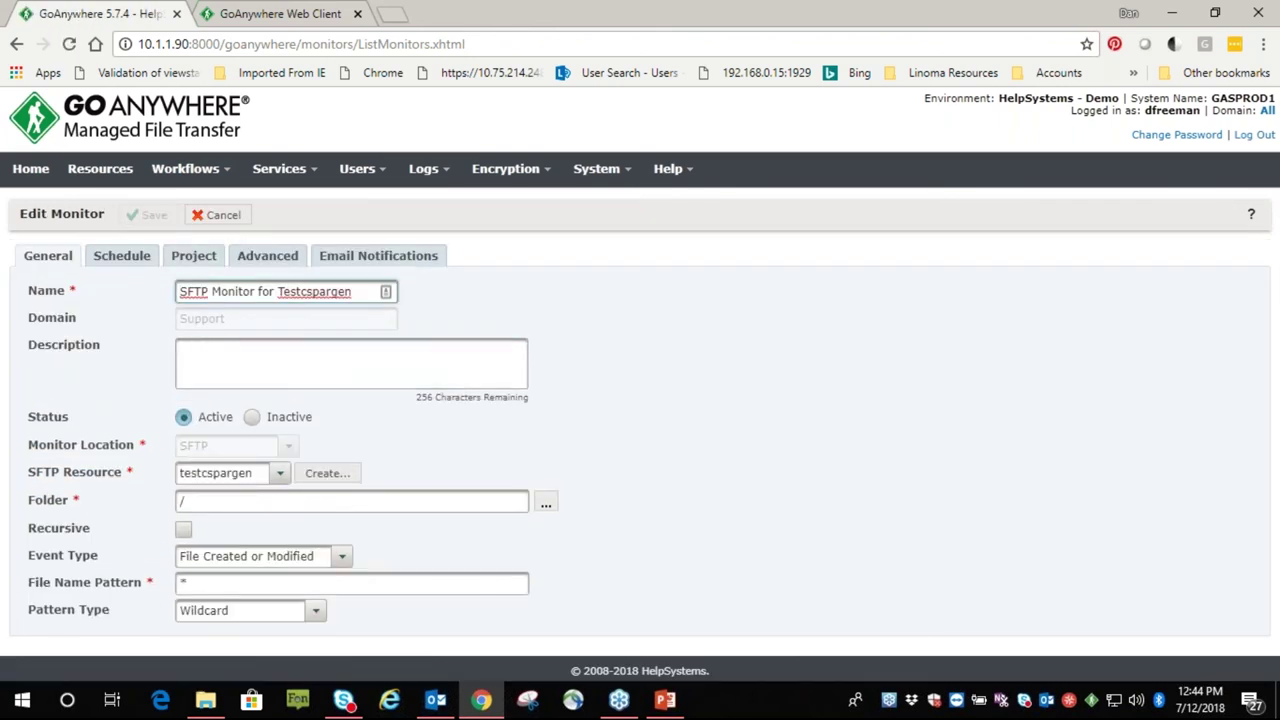
{"action": "left_click", "coordinate": [273, 255]}
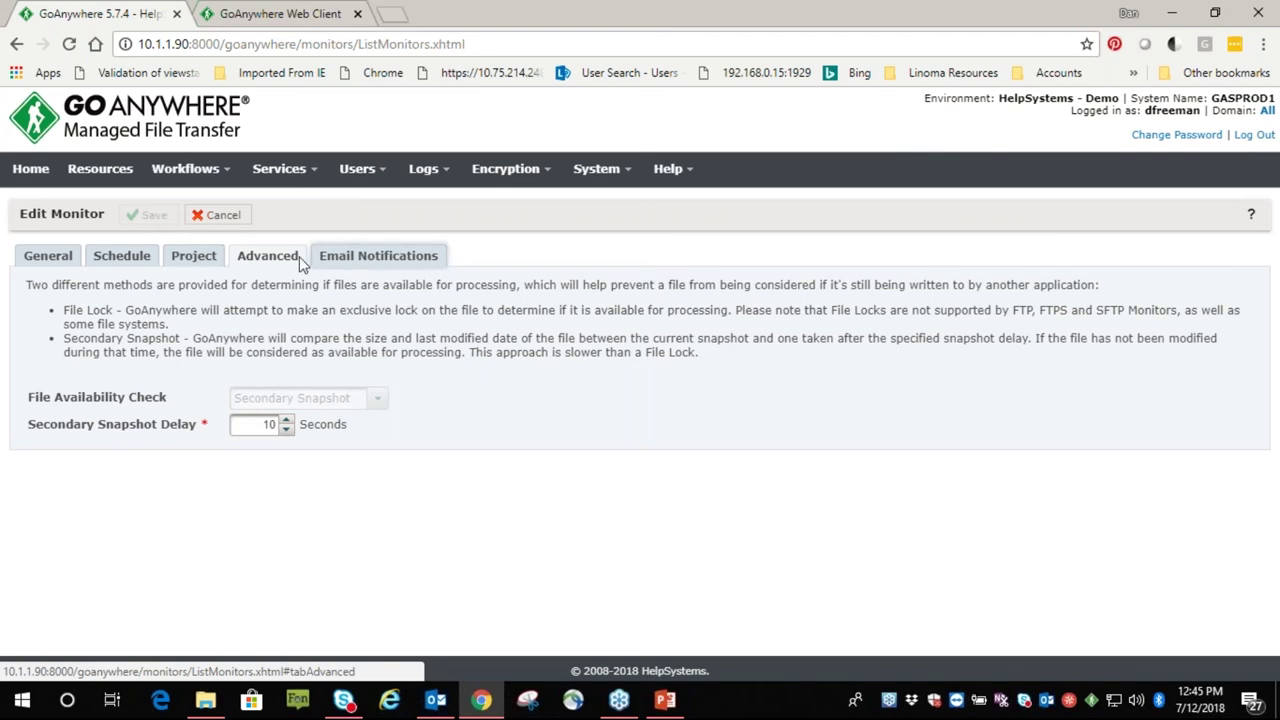
{"action": "left_click", "coordinate": [216, 218]}
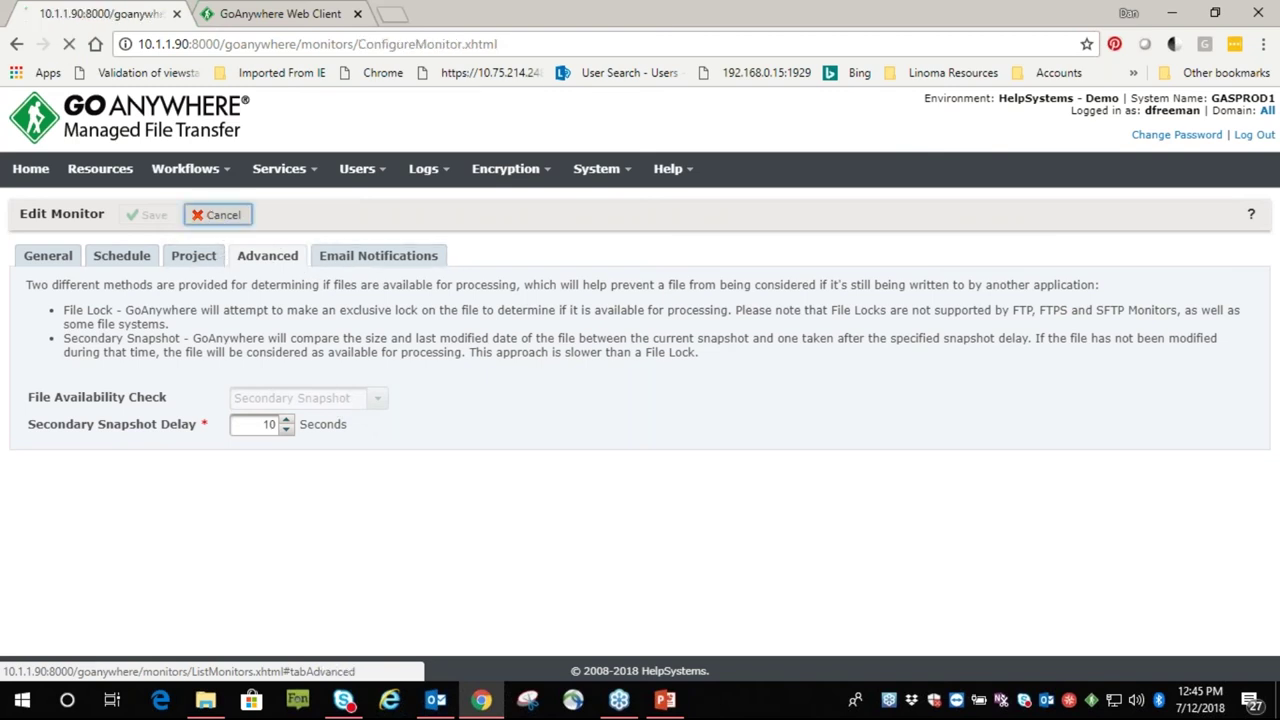
From the triggers list, start a new trigger with the Upload Successful event
{"action": "mouse_move", "coordinate": [170, 172]}
{"action": "left_click", "coordinate": [212, 290]}
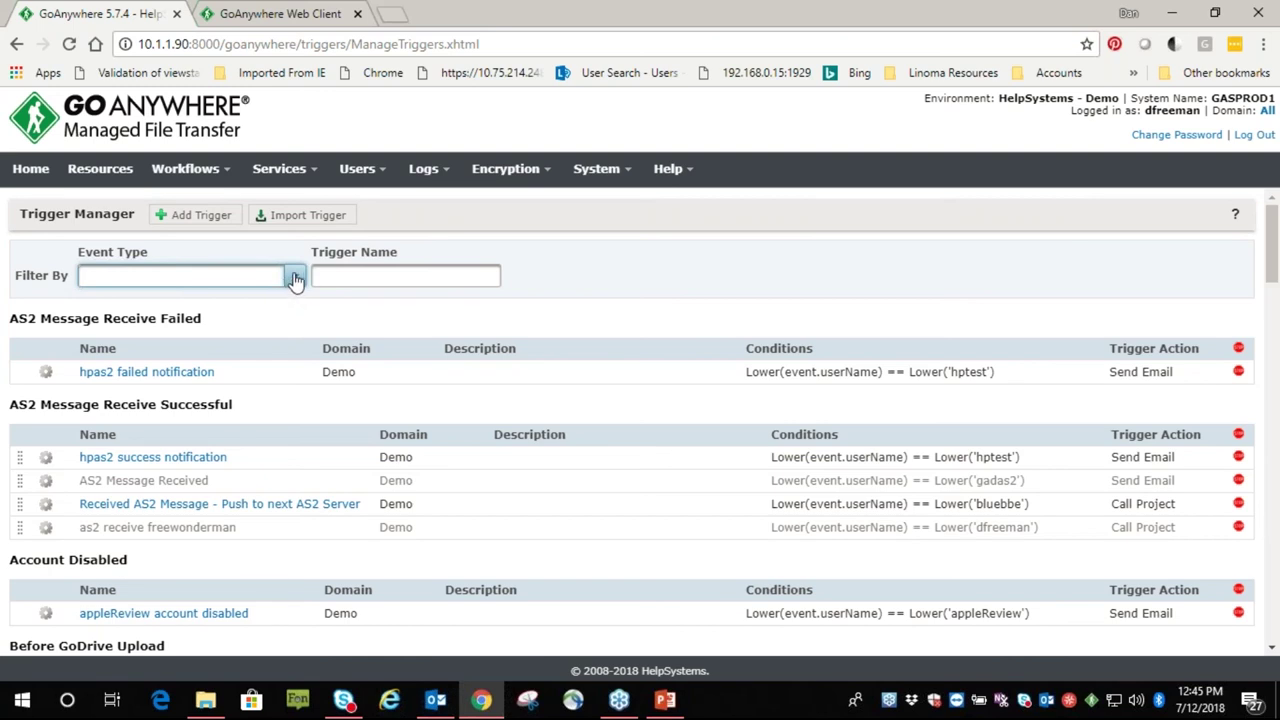
{"action": "left_click", "coordinate": [200, 215]}
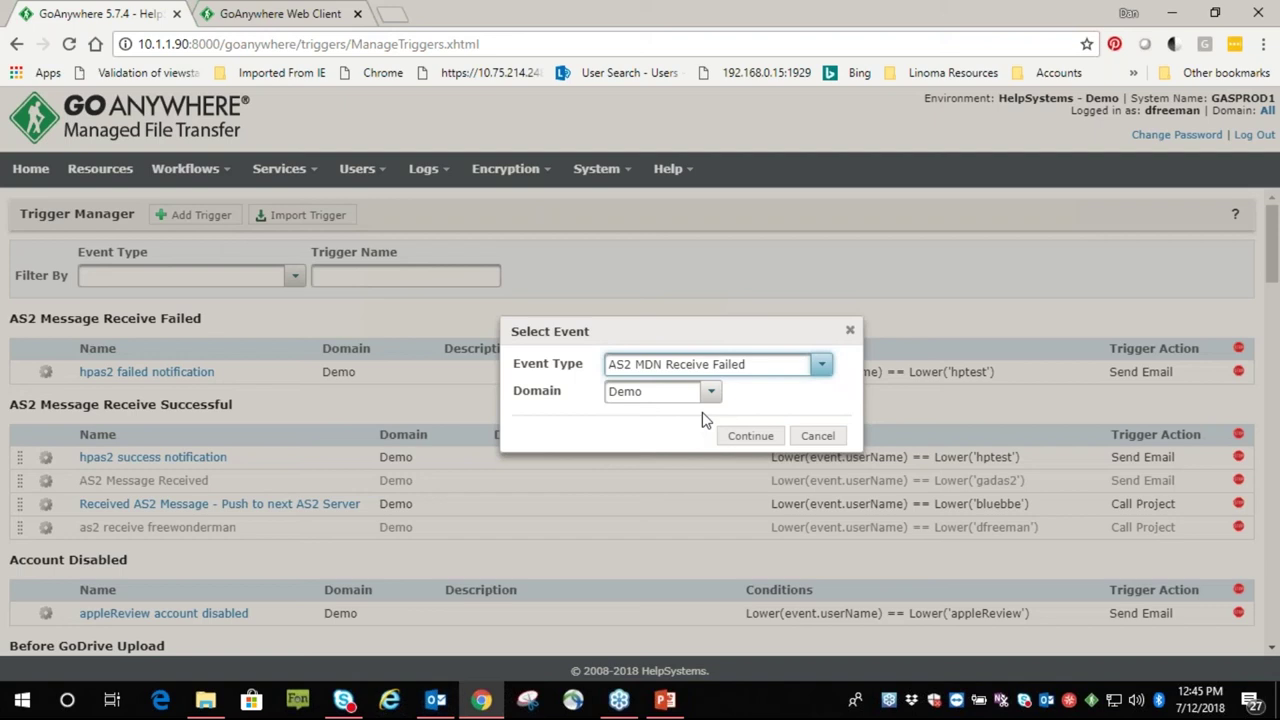
{"action": "left_click", "coordinate": [815, 368]}
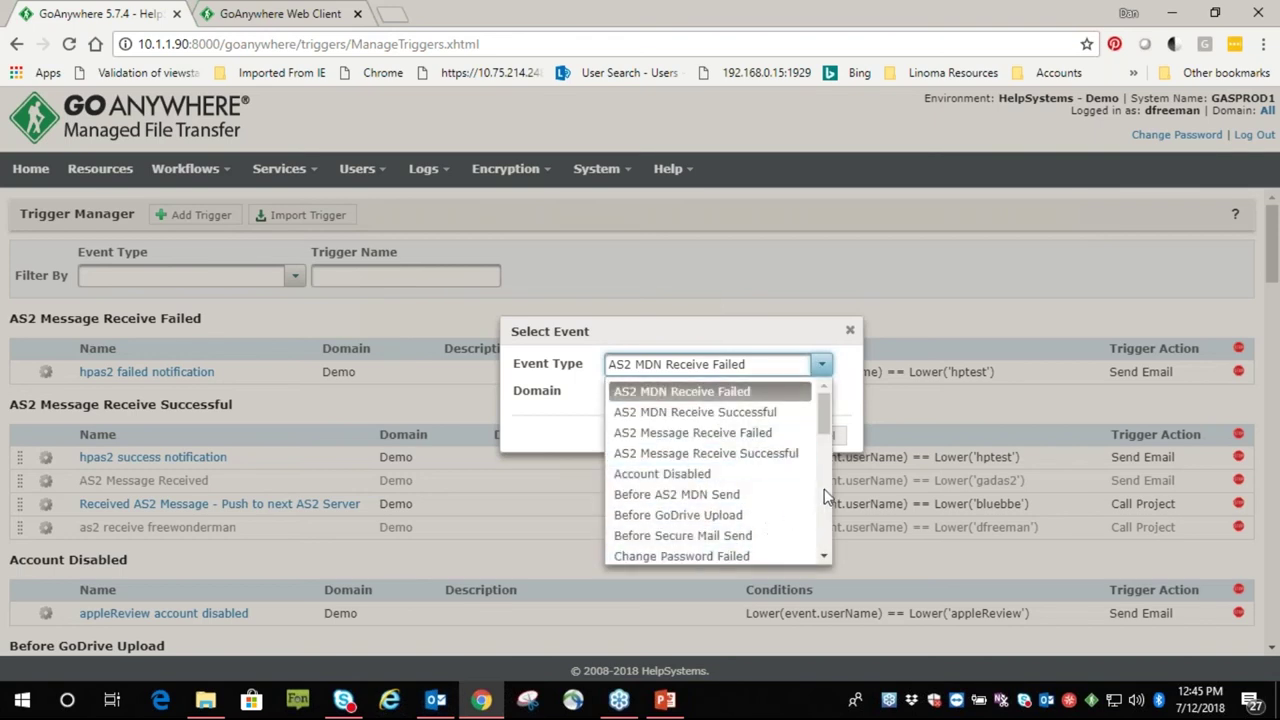
{"action": "scroll", "coordinate": [826, 491], "scroll_direction": "down", "scroll_amount": 10}
{"action": "left_click", "coordinate": [724, 556]}
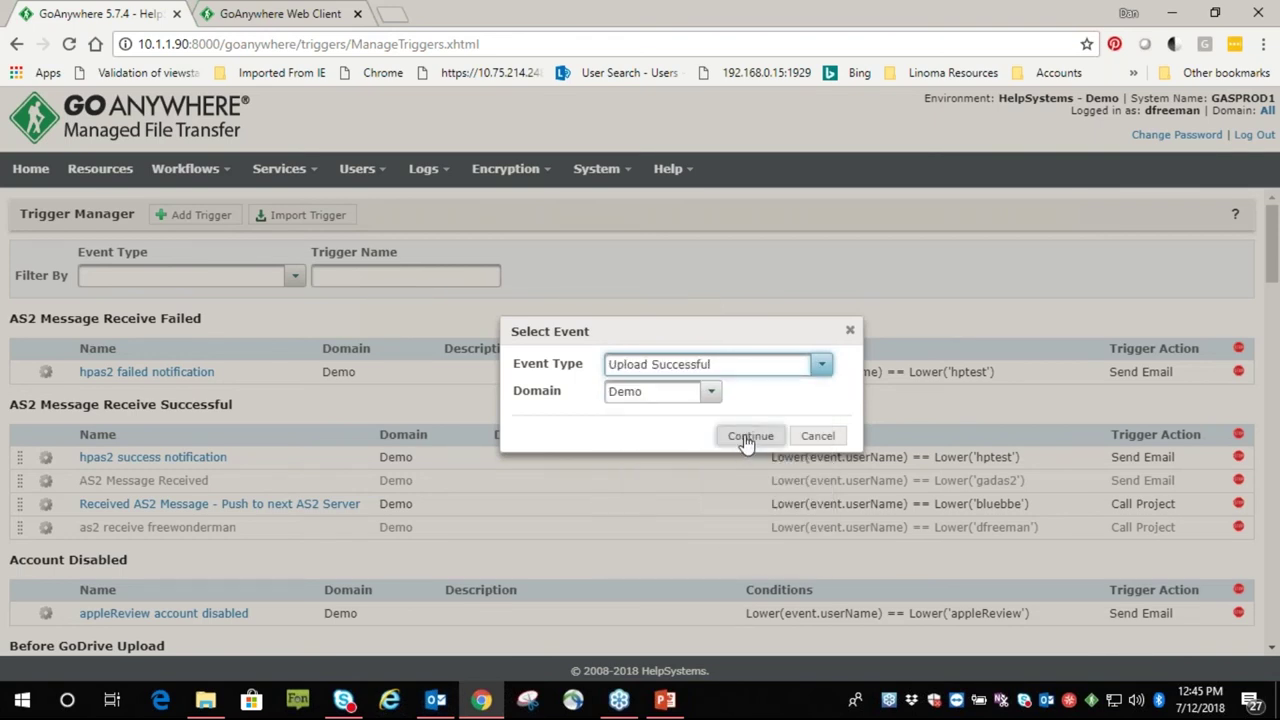
{"action": "left_click", "coordinate": [750, 435]}
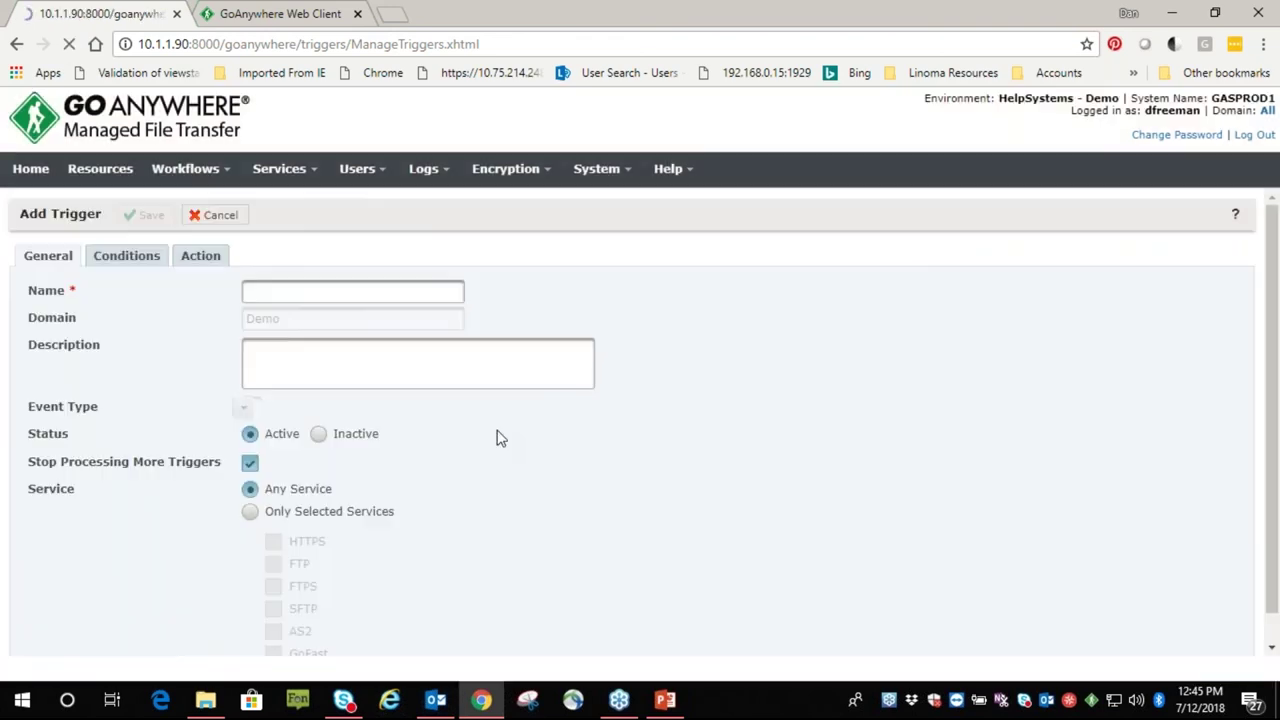
Add a condition where event.userName Equals the chosen user's name
{"action": "left_click", "coordinate": [133, 257]}
{"action": "left_click", "coordinate": [92, 286]}
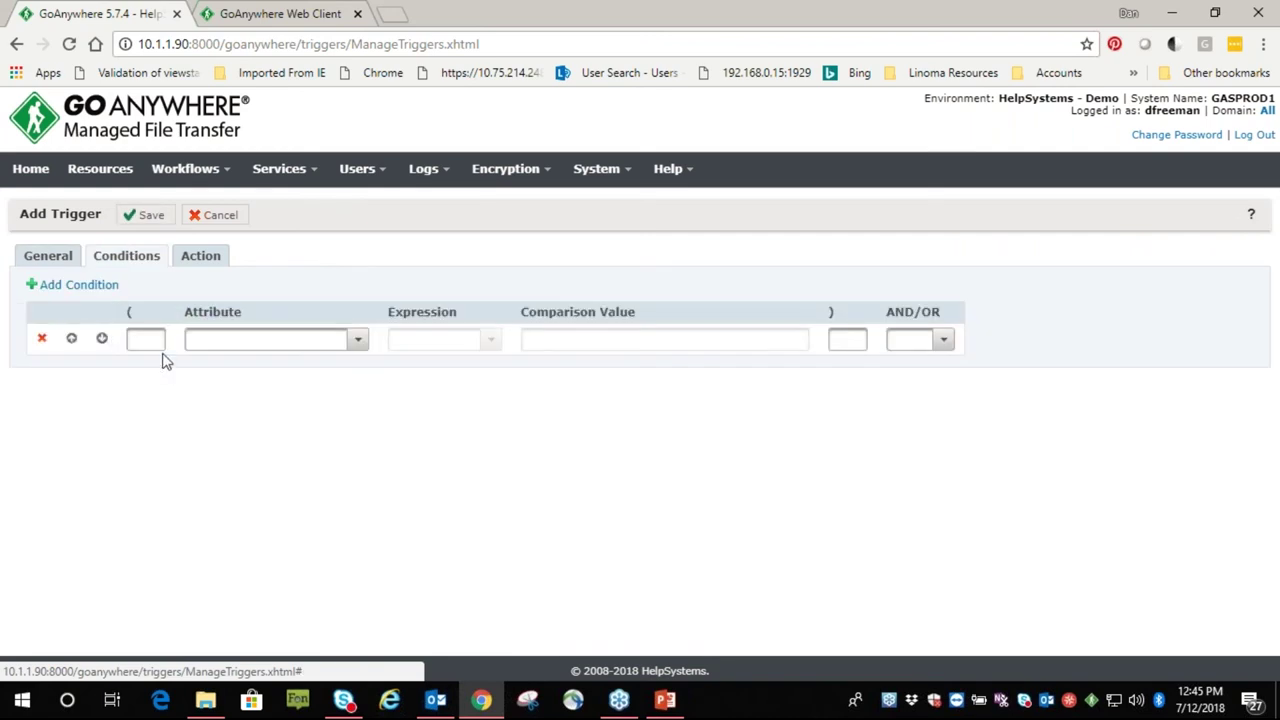
{"action": "left_click", "coordinate": [357, 341]}
{"action": "left_click", "coordinate": [305, 391]}
{"action": "left_click", "coordinate": [466, 342]}
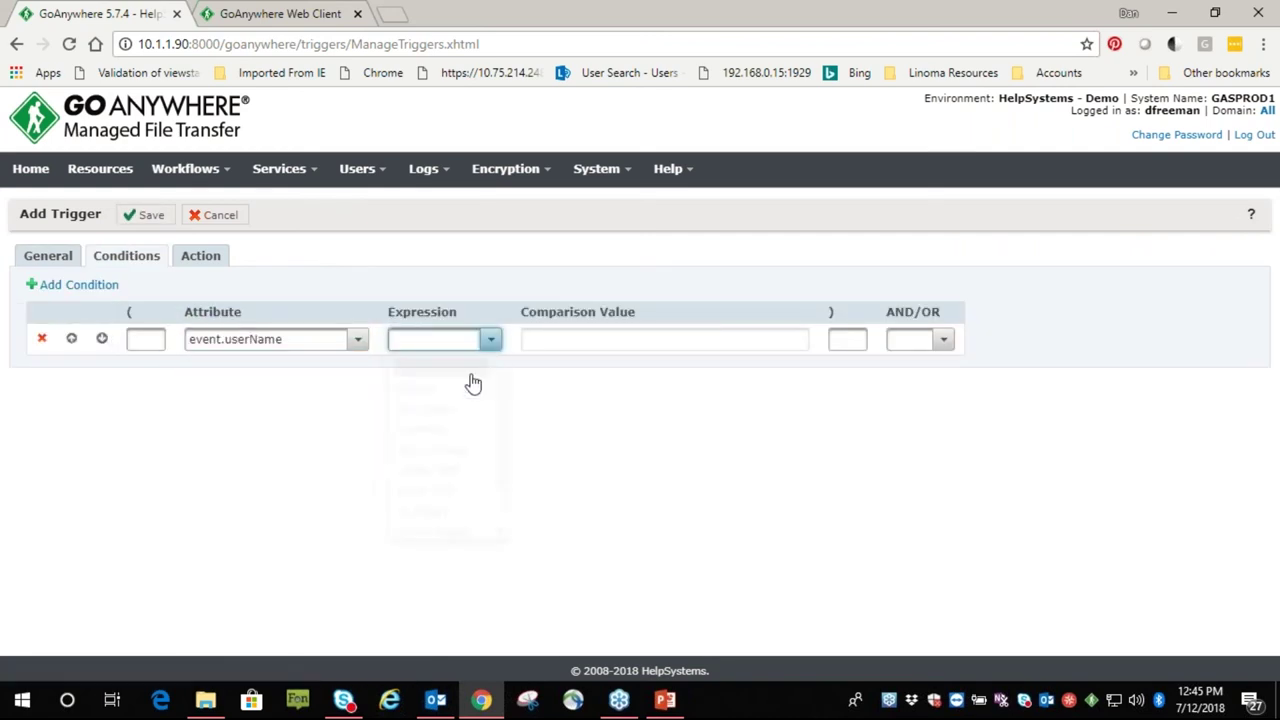
{"action": "left_click", "coordinate": [452, 392]}
{"action": "left_click", "coordinate": [581, 344]}
{"action": "type", "text": "dfree"}
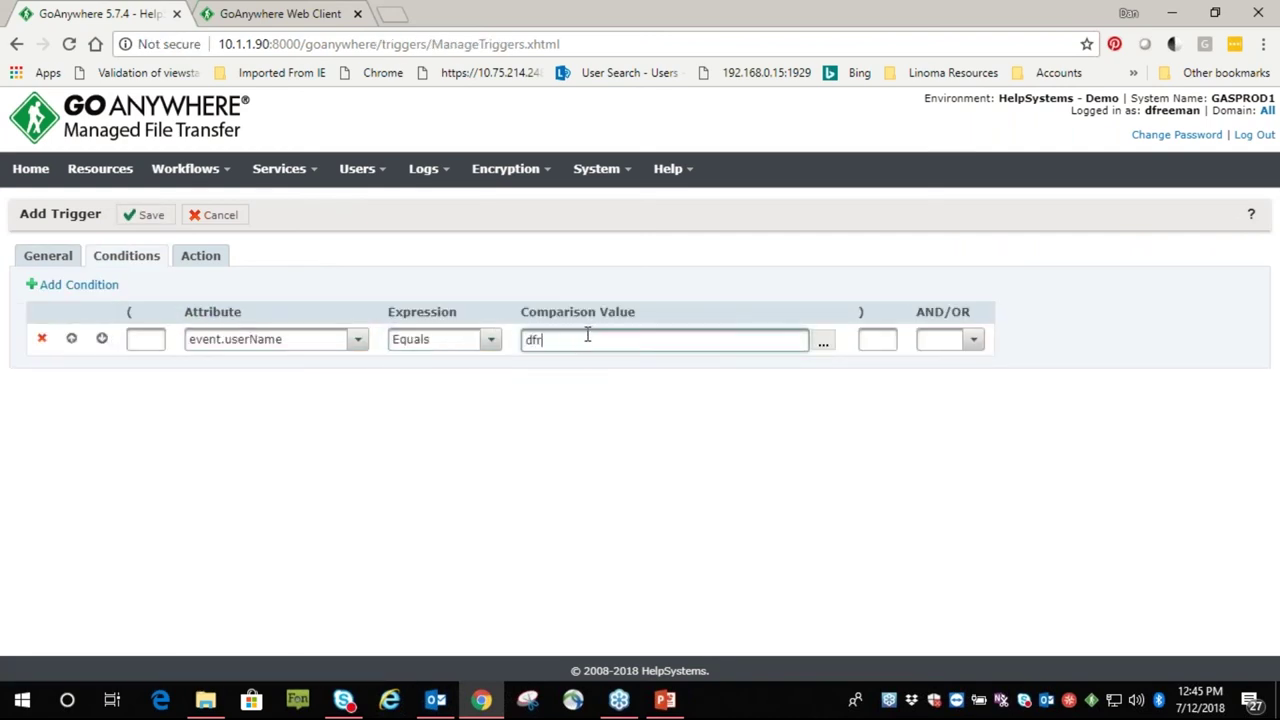
{"action": "left_click", "coordinate": [560, 388]}
Look over the trigger's action types, then discard the new trigger
{"action": "left_click", "coordinate": [200, 256]}
{"action": "left_click", "coordinate": [313, 292]}
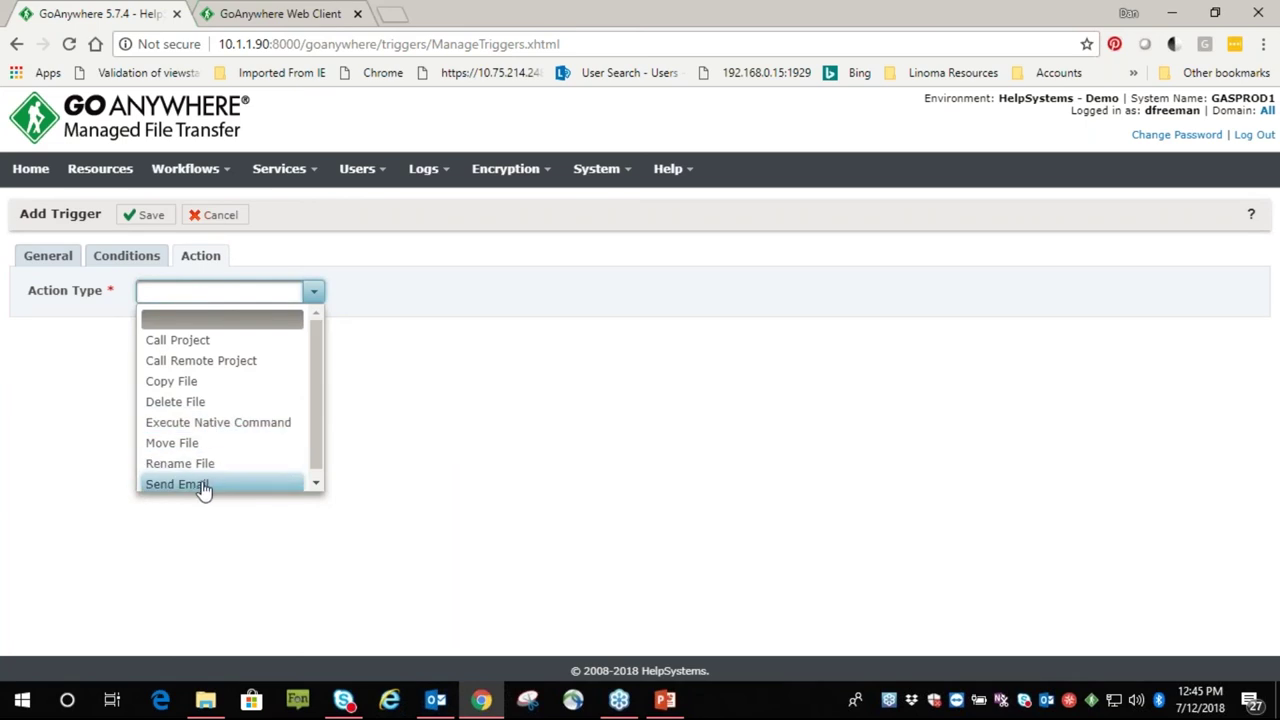
{"action": "left_click", "coordinate": [212, 218]}
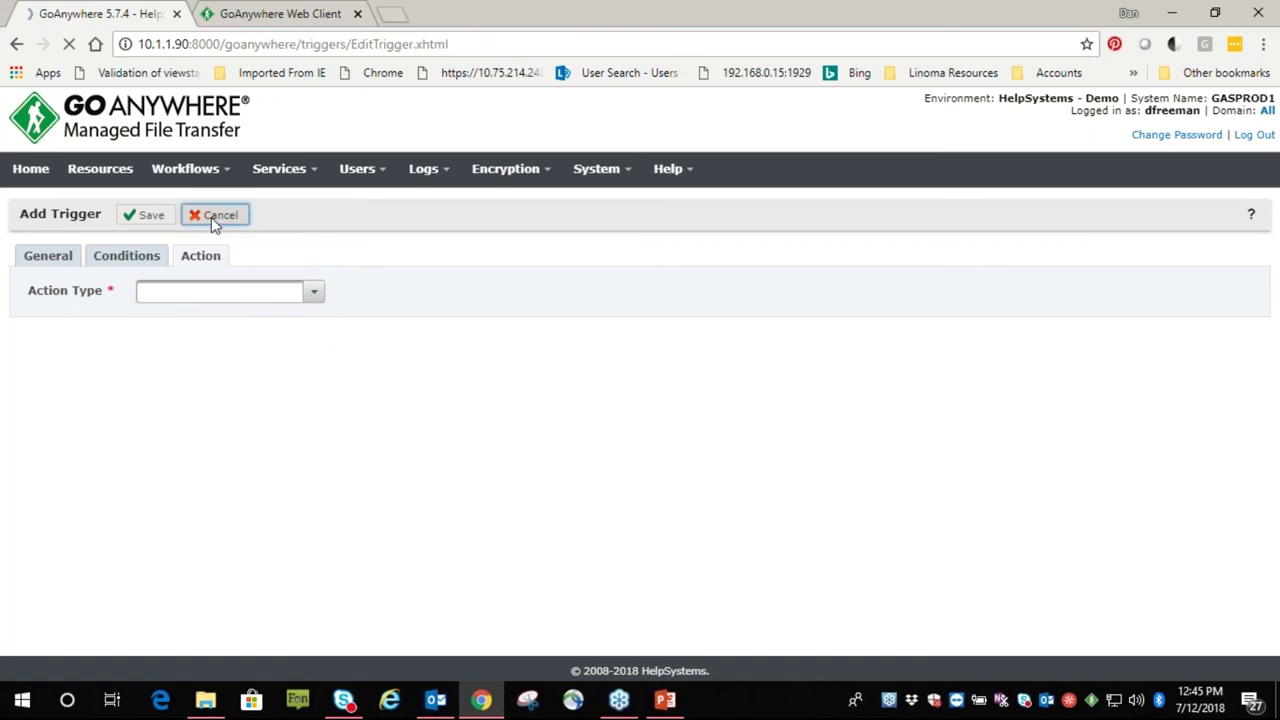
Start another trigger, browse the event type list, and cancel without choosing one
{"action": "left_click", "coordinate": [200, 215]}
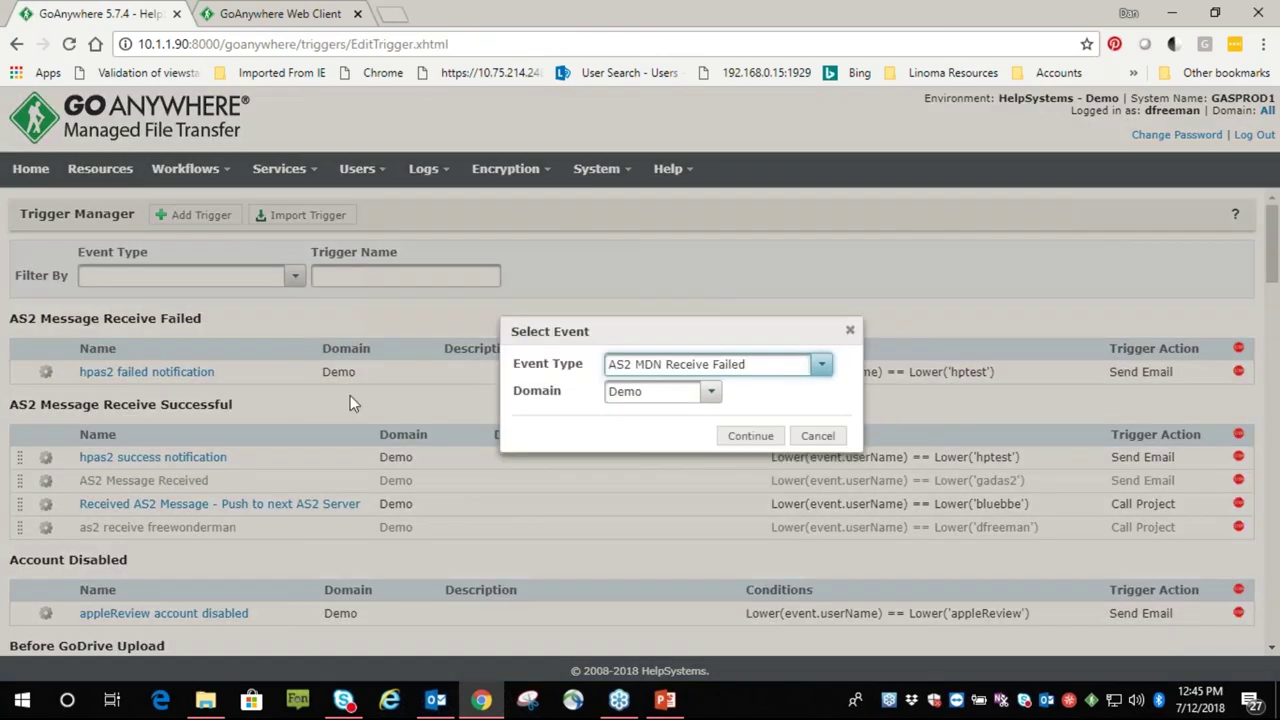
{"action": "left_click", "coordinate": [820, 365]}
{"action": "scroll", "coordinate": [688, 466], "scroll_direction": "down", "scroll_amount": 4}
{"action": "scroll", "coordinate": [695, 478], "scroll_direction": "up", "scroll_amount": 4}
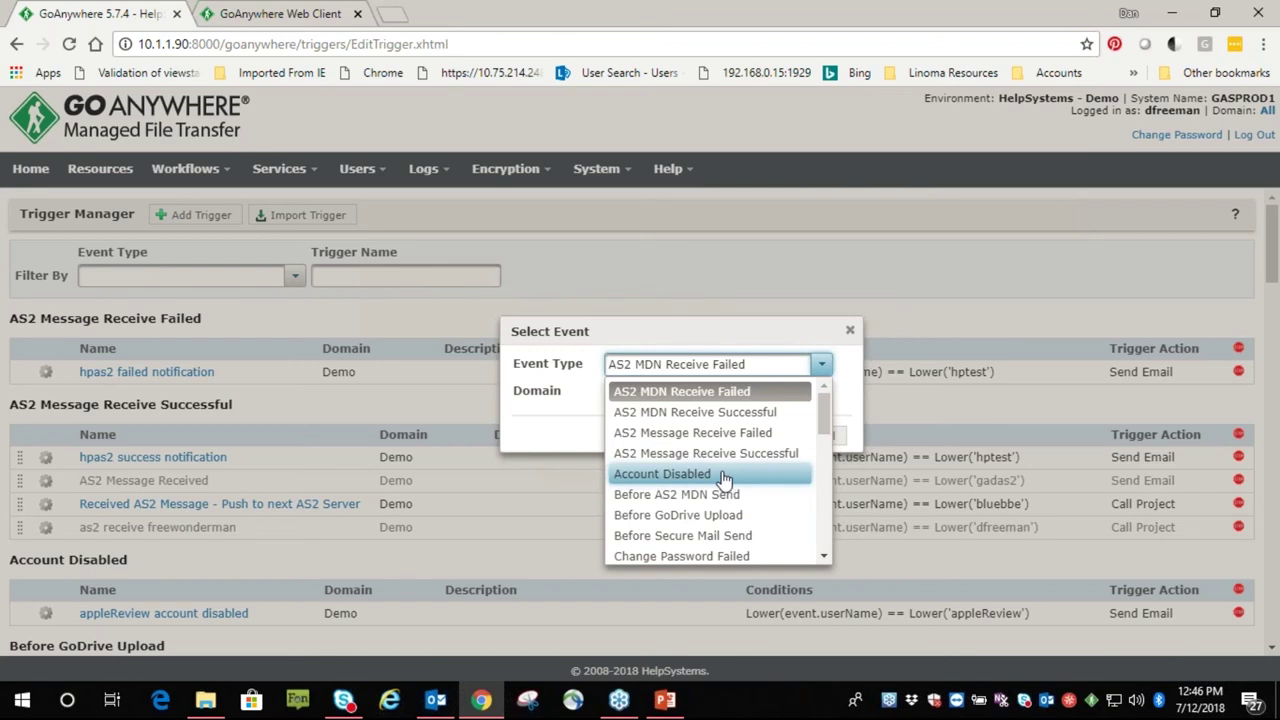
{"action": "left_click", "coordinate": [629, 274]}
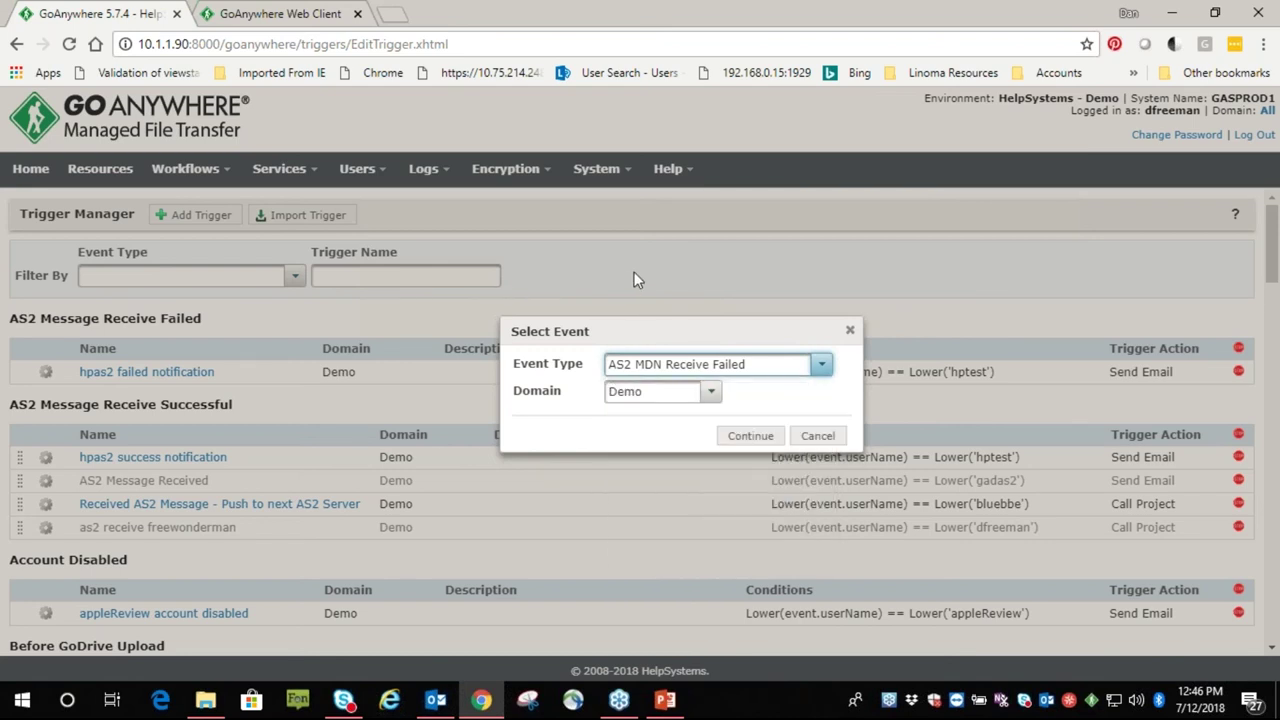
{"action": "left_click", "coordinate": [818, 435]}
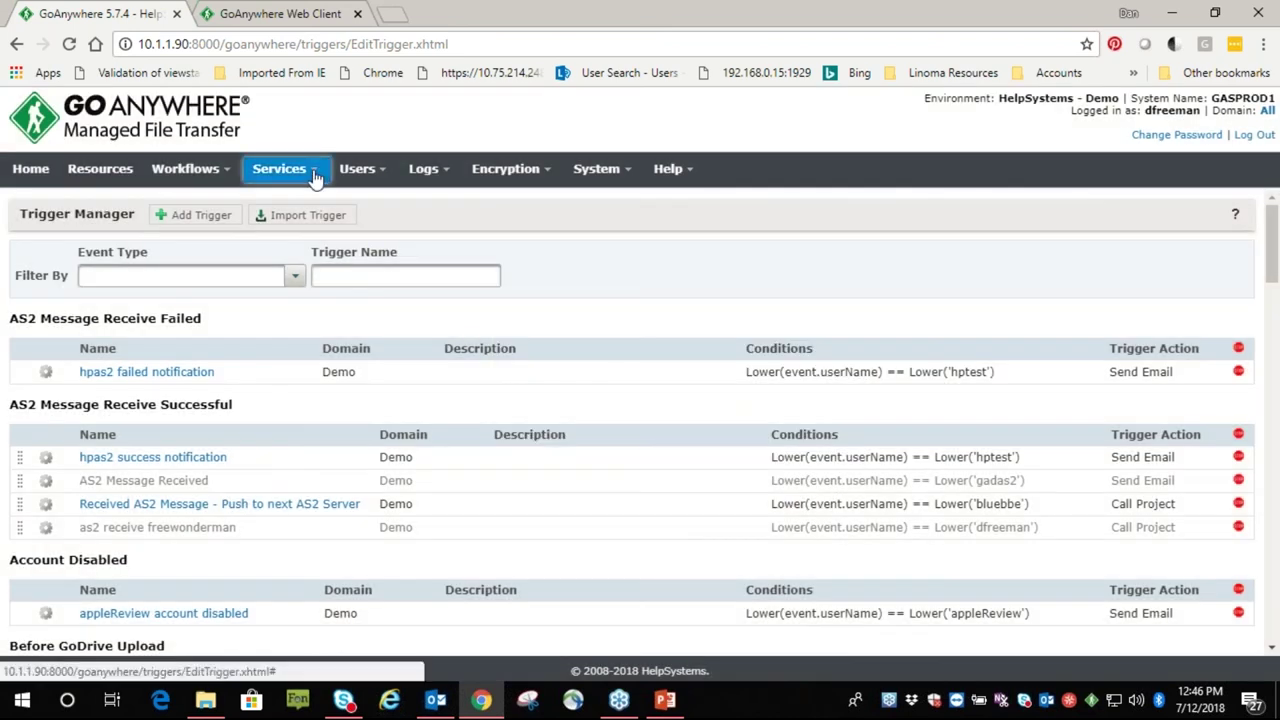
Inspect the SFTP service's Host Keys for server GASPROD1, then cancel back to the Service Manager
{"action": "mouse_move", "coordinate": [300, 172]}
{"action": "left_click", "coordinate": [308, 203]}
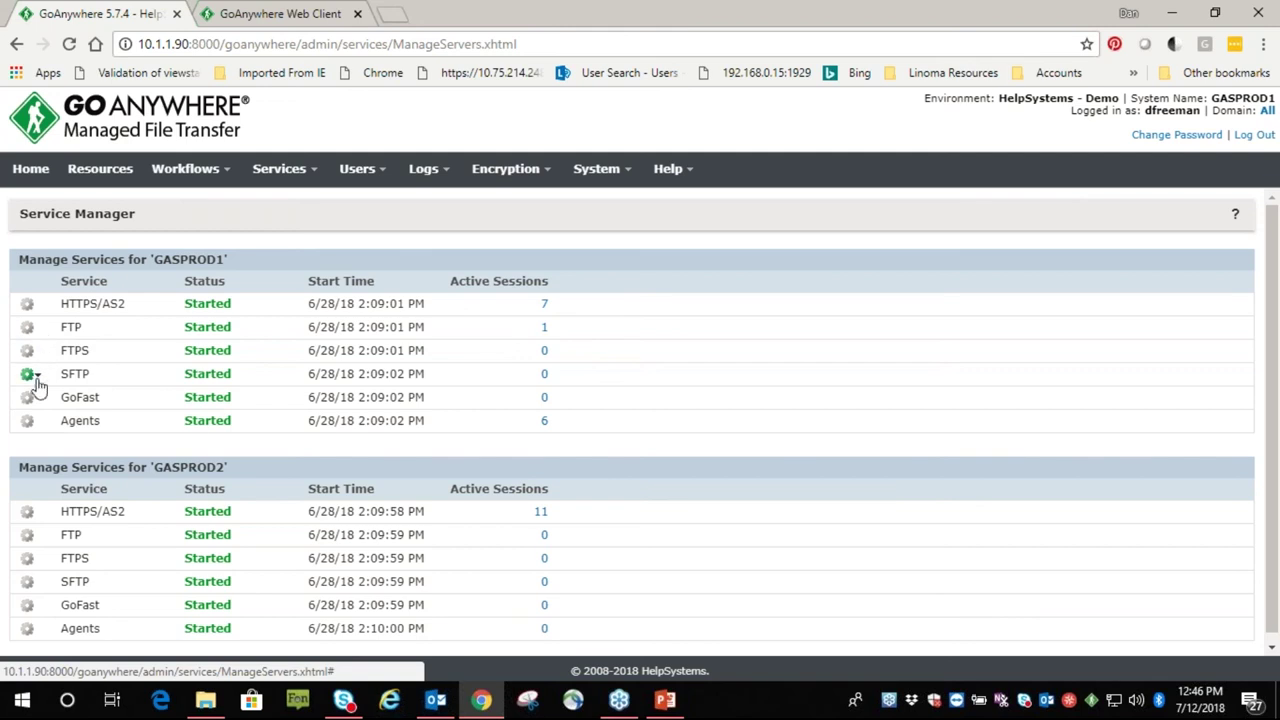
{"action": "left_click", "coordinate": [29, 374]}
{"action": "left_click", "coordinate": [60, 397]}
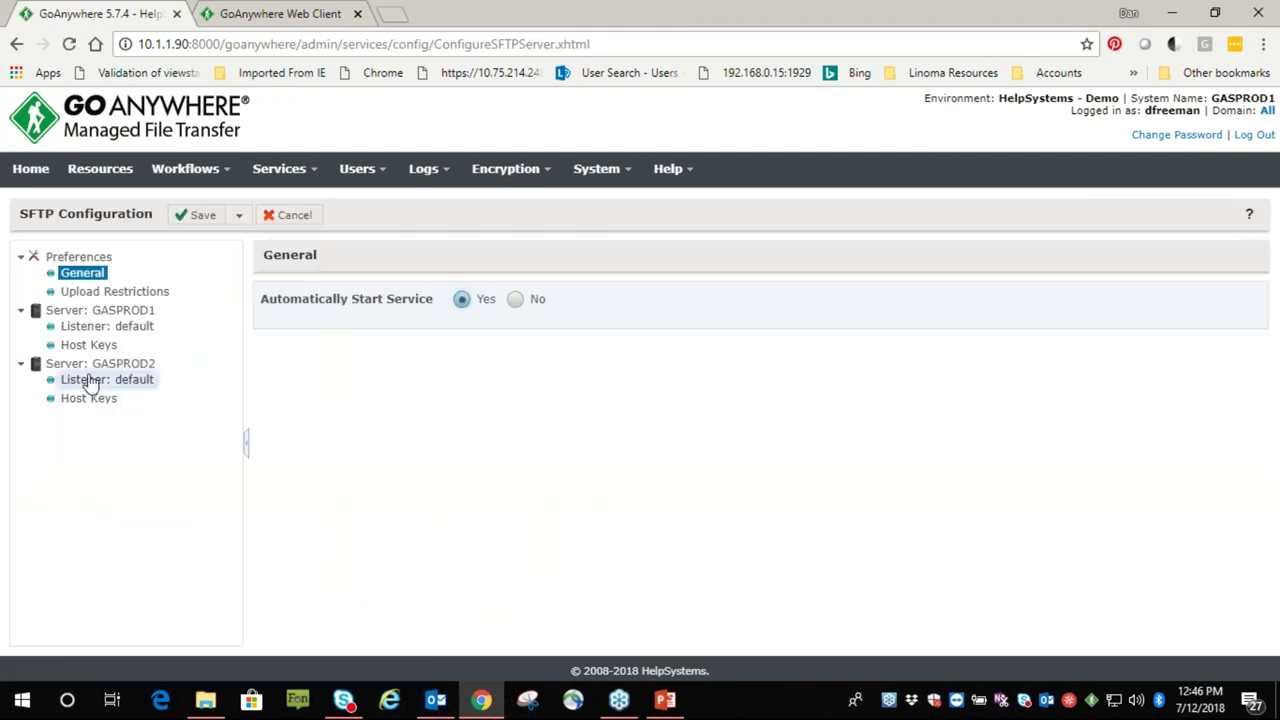
{"action": "left_click", "coordinate": [92, 347]}
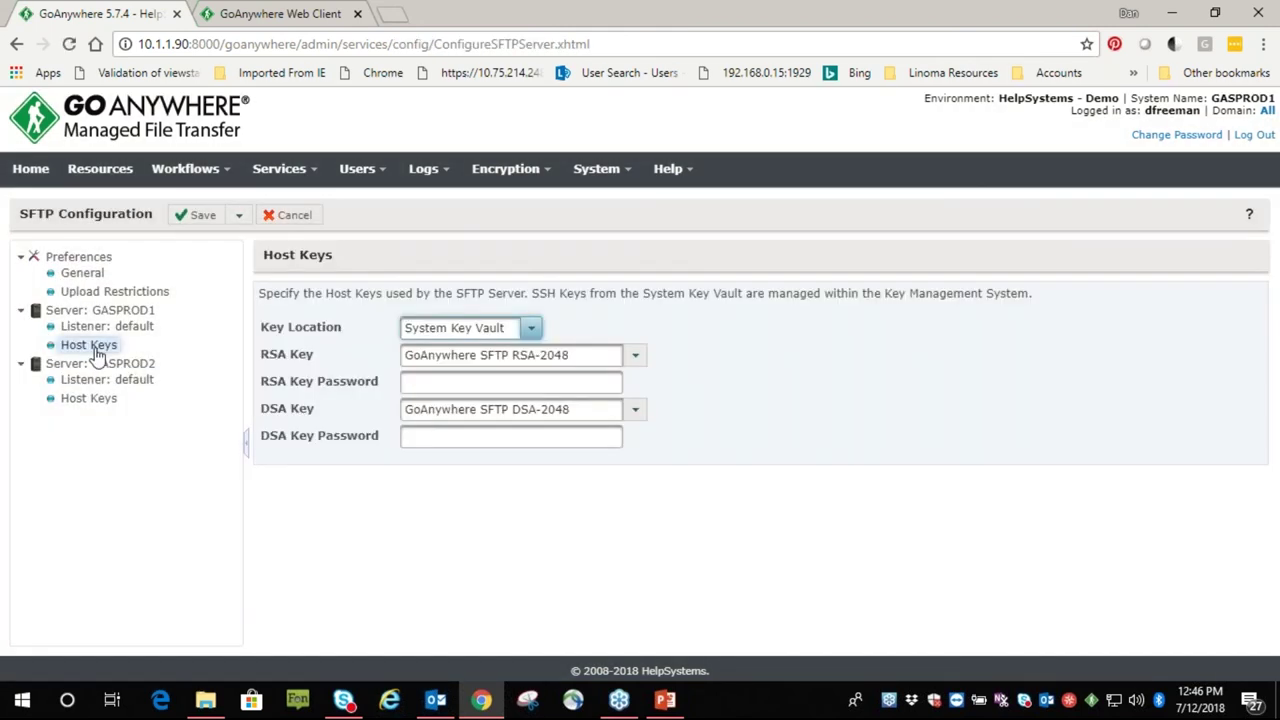
{"action": "mouse_move", "coordinate": [551, 172]}
{"action": "mouse_move", "coordinate": [539, 245]}
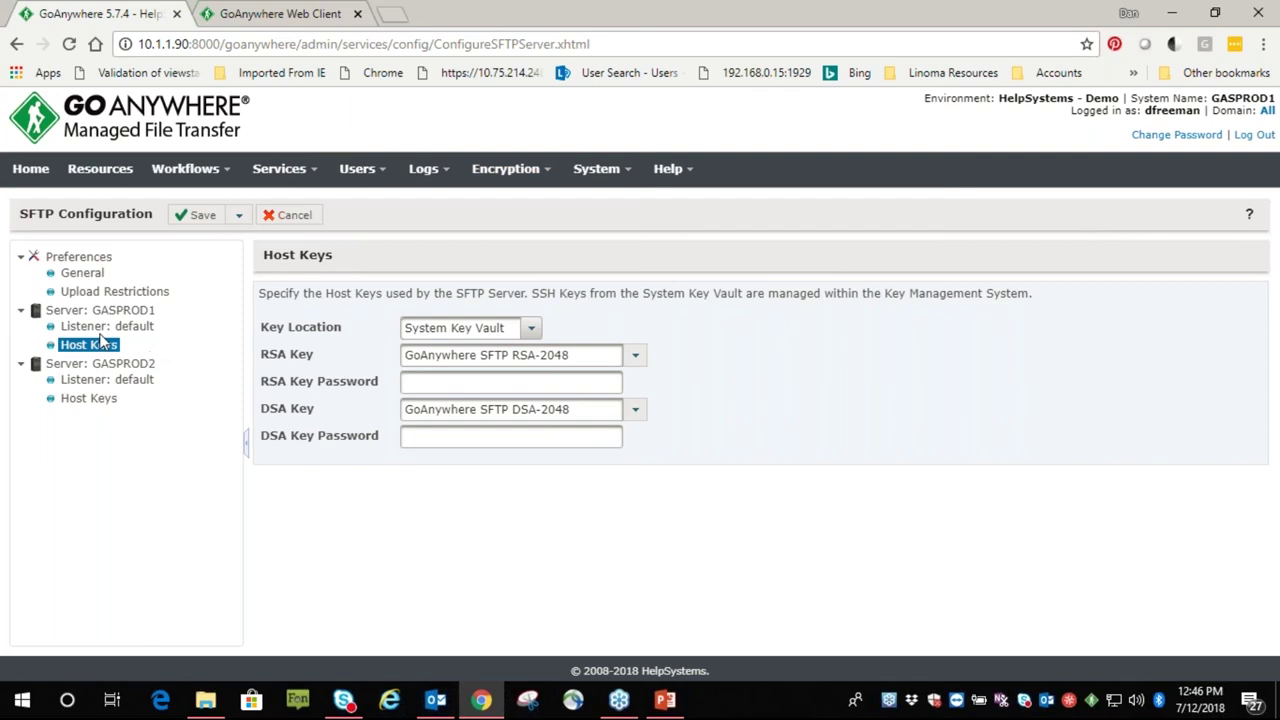
{"action": "left_click", "coordinate": [271, 219]}
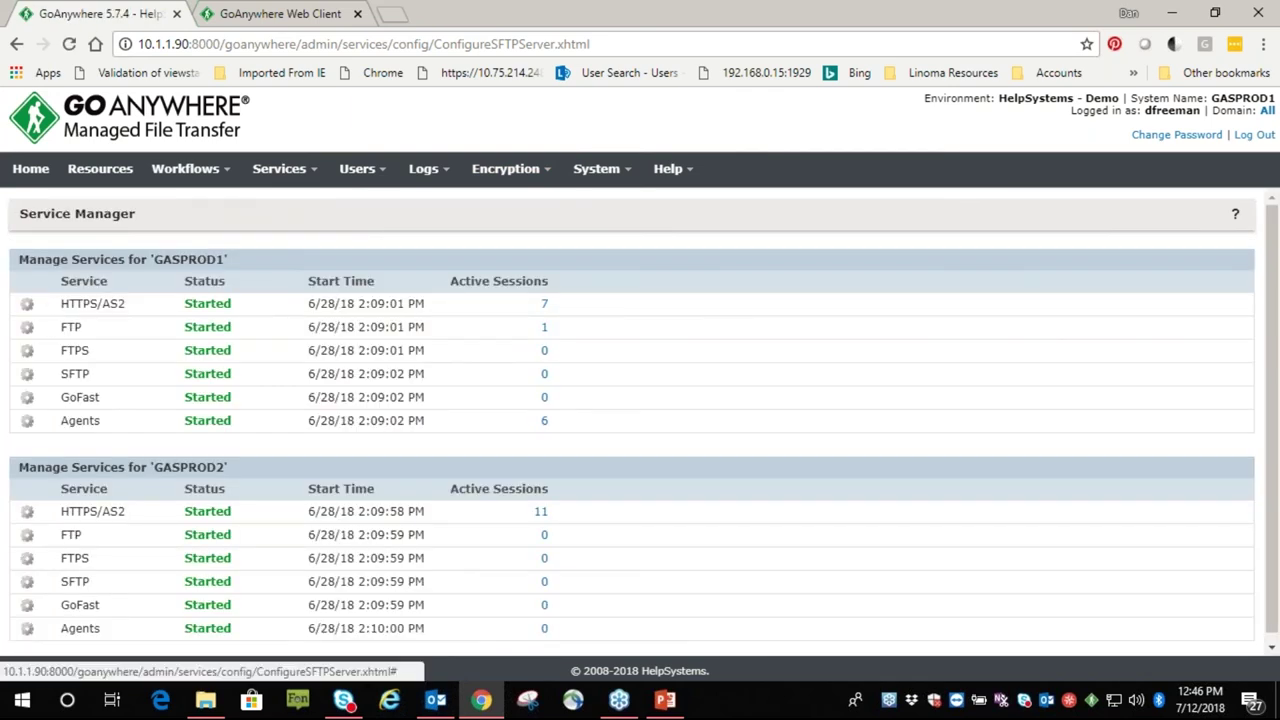
Filter Web Users by the presenter's user name, open that account, and show its Authentication settings
{"action": "left_click", "coordinate": [380, 177]}
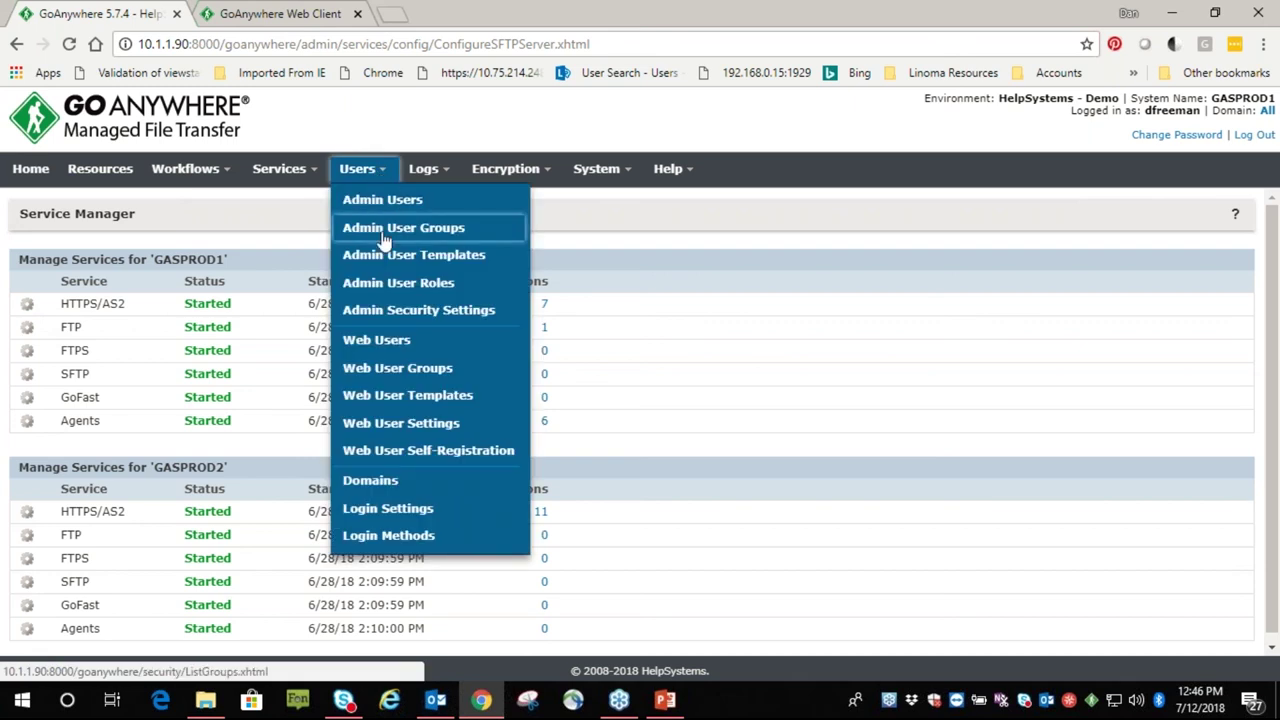
{"action": "left_click", "coordinate": [383, 340]}
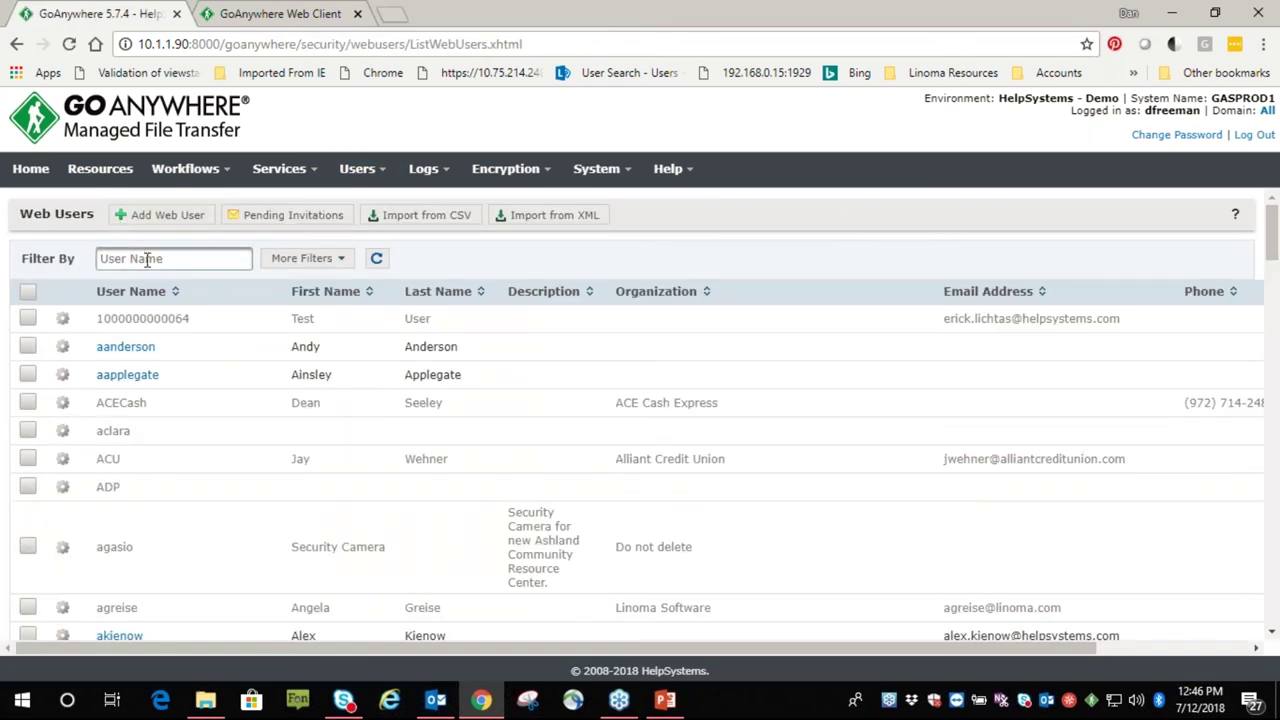
{"action": "left_click", "coordinate": [147, 258]}
{"action": "type", "text": "dfree"}
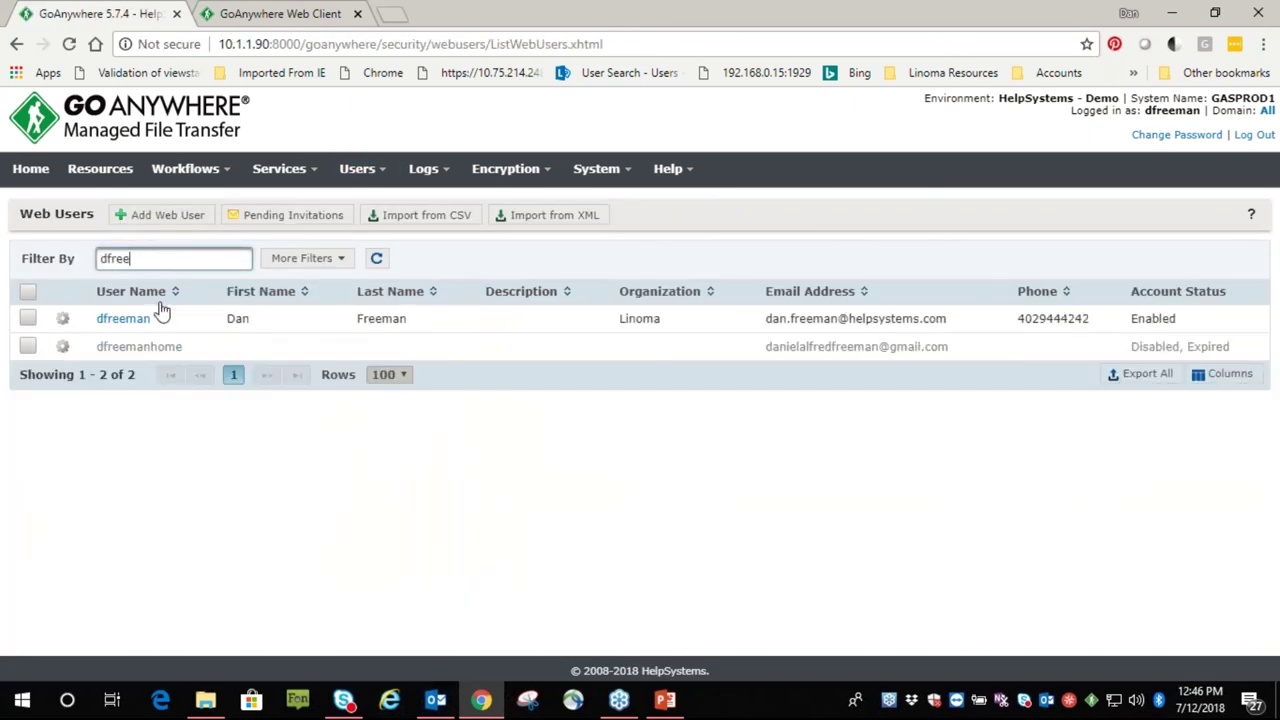
{"action": "left_click", "coordinate": [110, 318]}
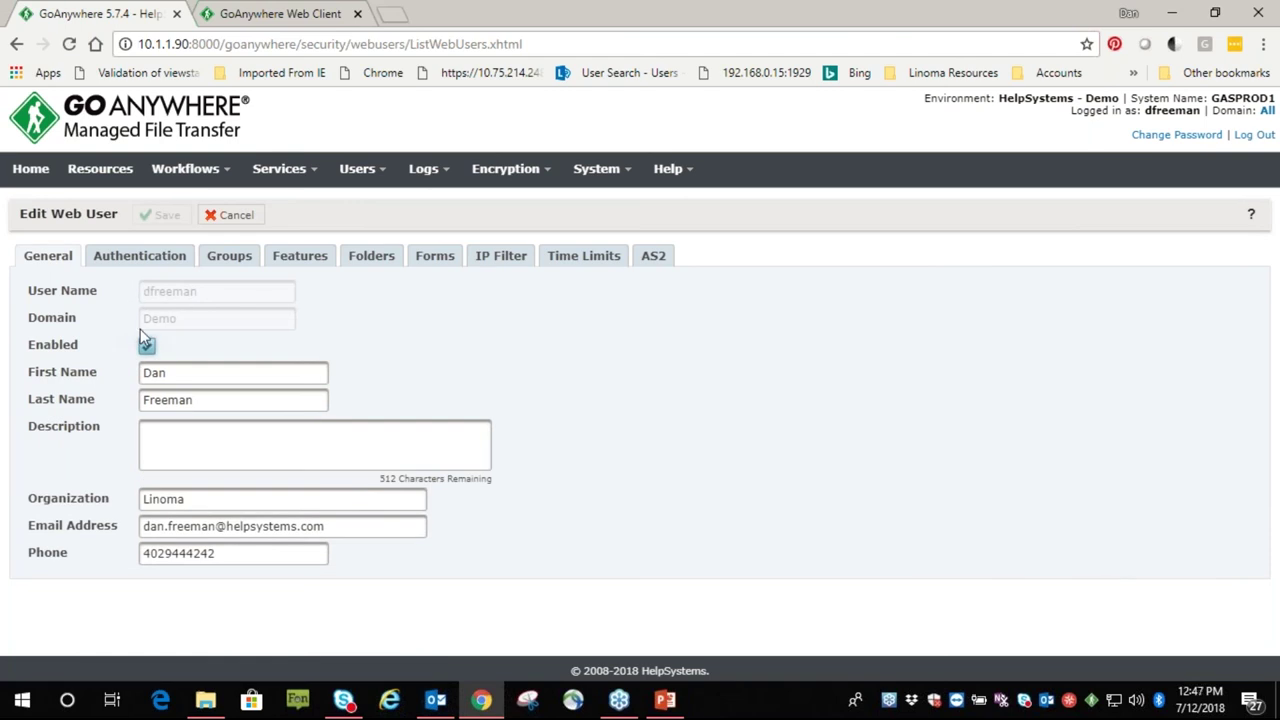
{"action": "left_click", "coordinate": [140, 256]}
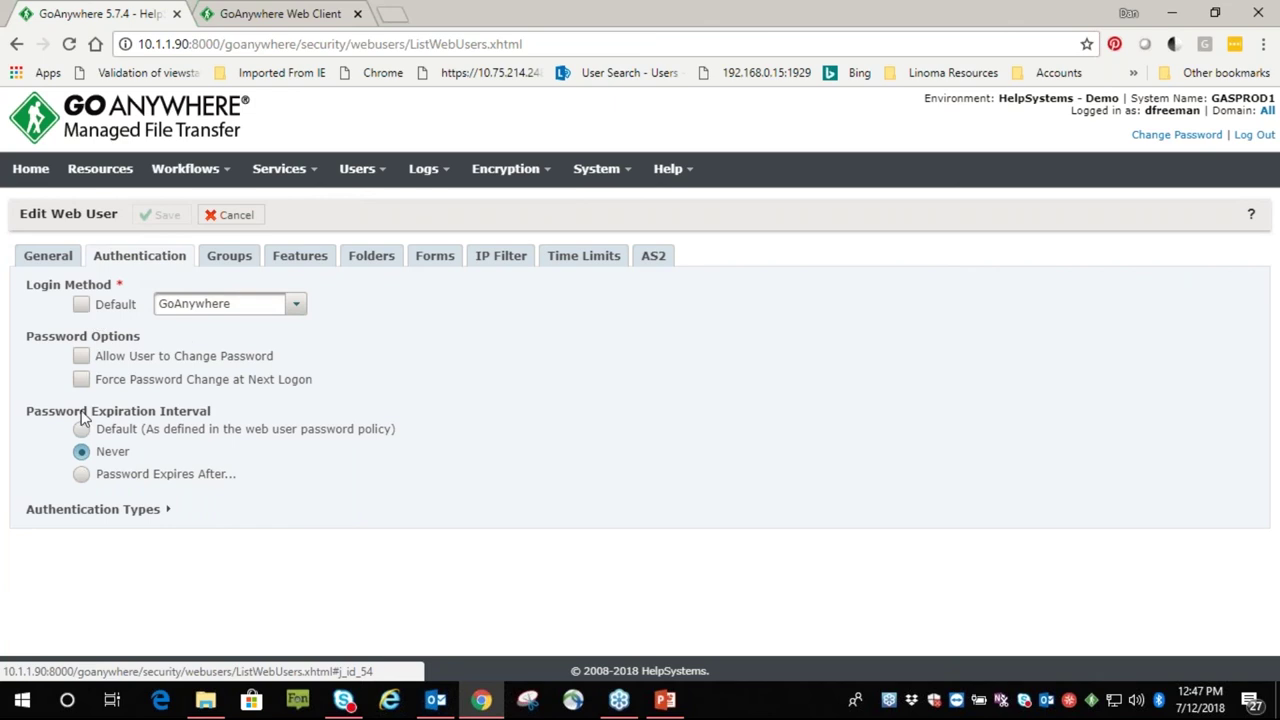
Expand the web user's per-protocol authentication types and scroll through them
{"action": "left_click", "coordinate": [55, 512]}
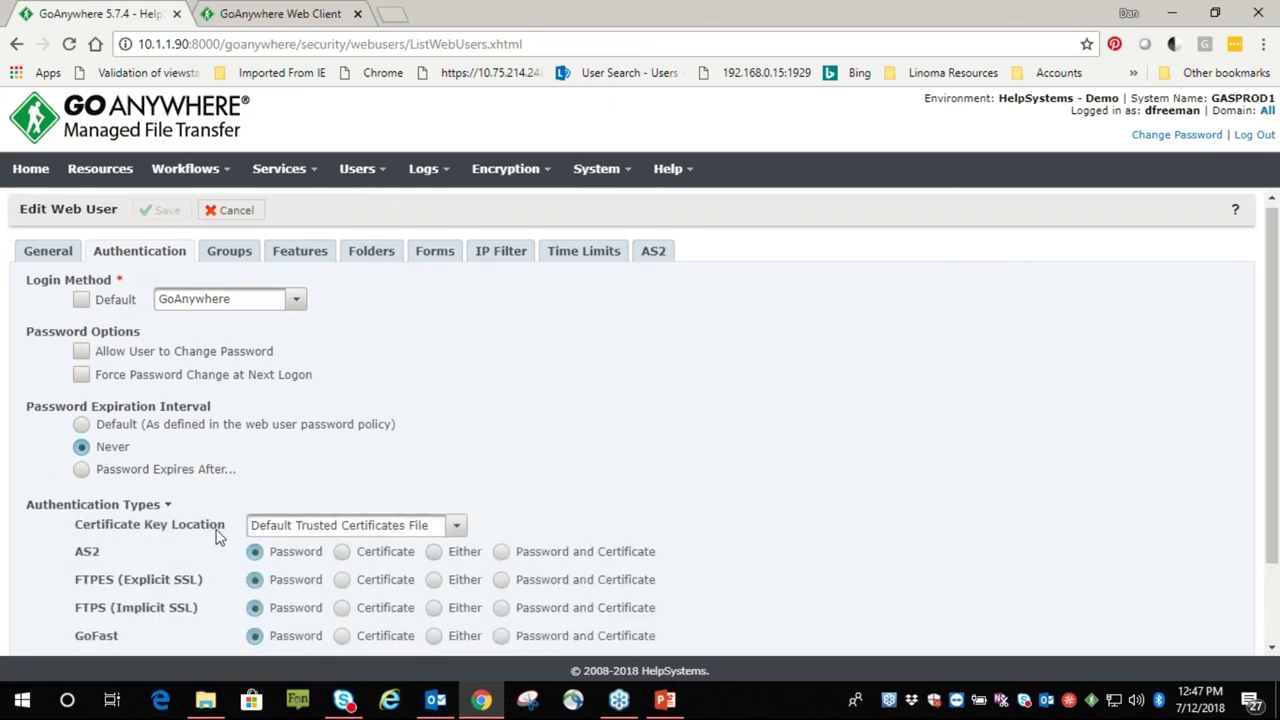
{"action": "scroll", "coordinate": [180, 473], "scroll_direction": "down", "scroll_amount": 1}
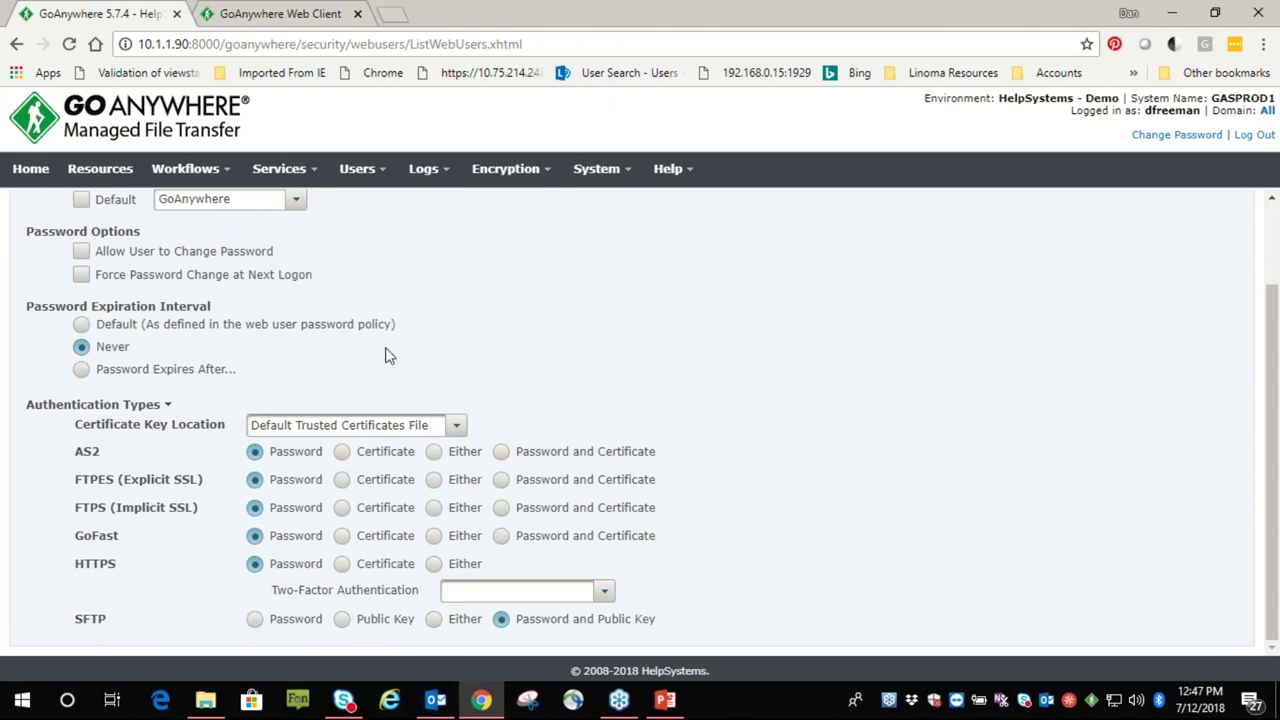
{"action": "scroll", "coordinate": [305, 300], "scroll_direction": "up", "scroll_amount": 2}
In Features, toggle GoFast and HTTPS off and back on, leaving all six protocols enabled
{"action": "left_click", "coordinate": [302, 259]}
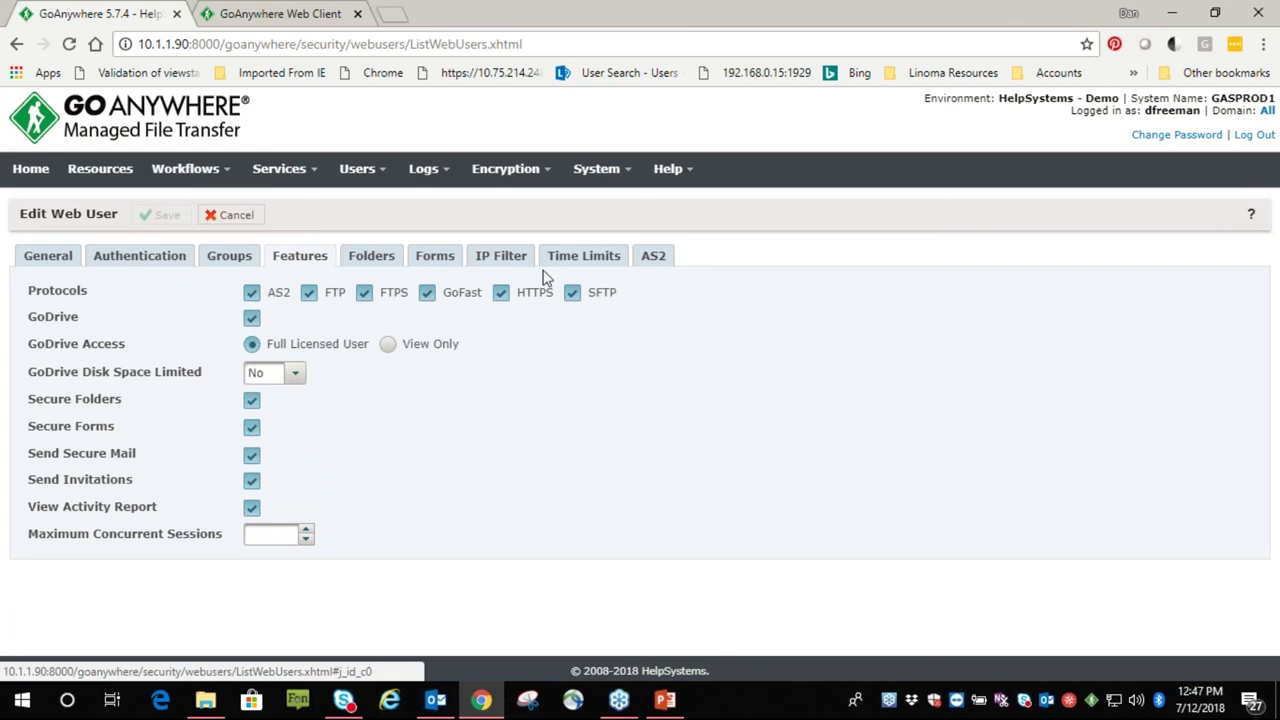
{"action": "left_click", "coordinate": [427, 293]}
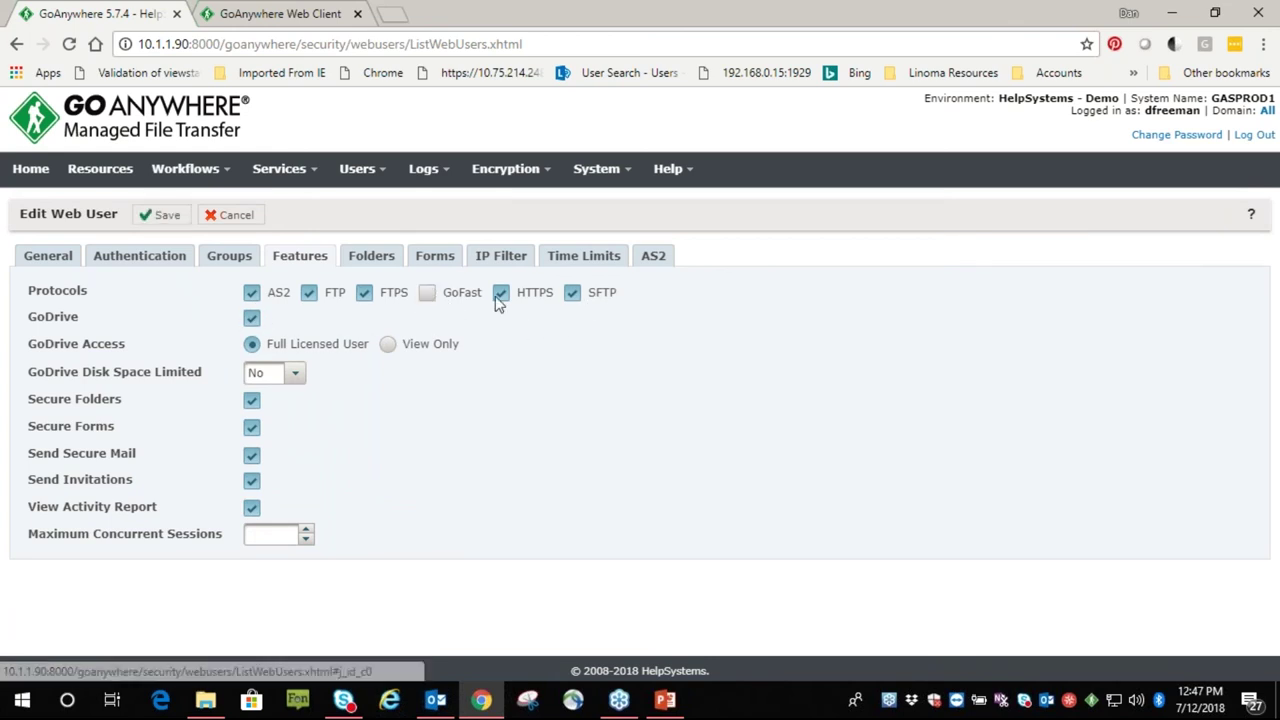
{"action": "left_click", "coordinate": [501, 293]}
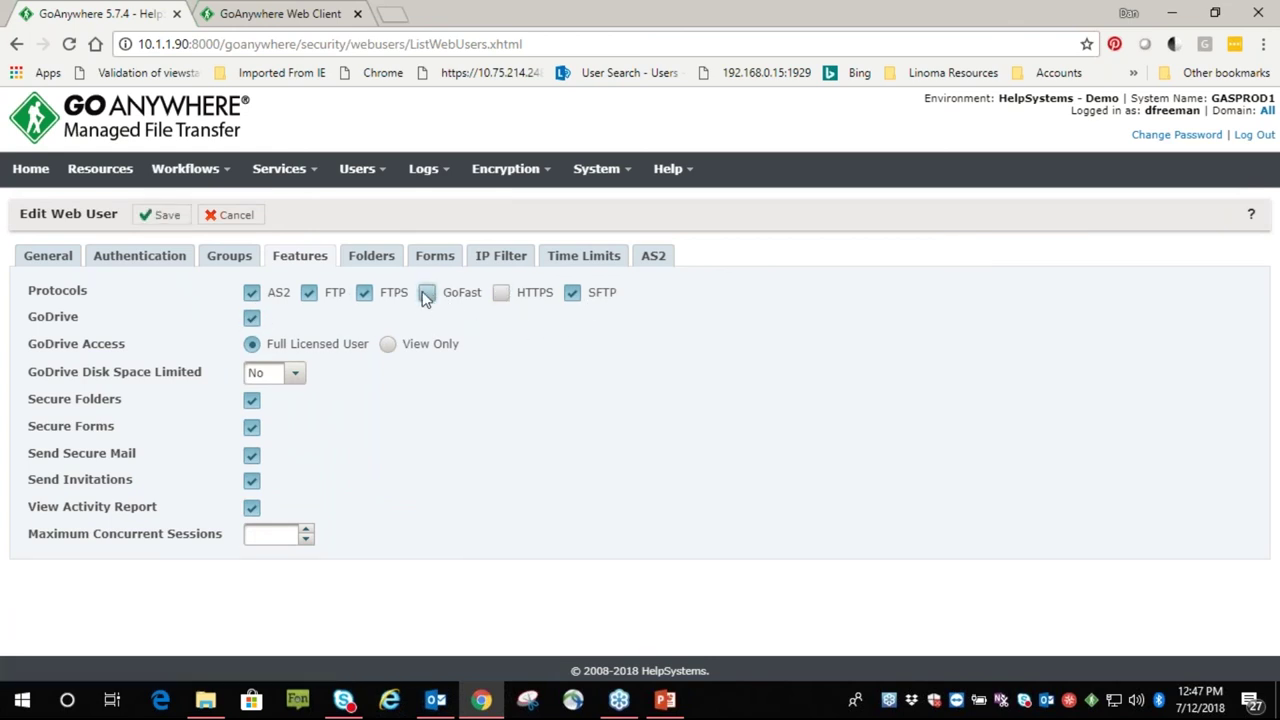
{"action": "left_click", "coordinate": [427, 293]}
{"action": "left_click", "coordinate": [500, 295]}
Open the Folders settings and inspect the blob storage and s3 bucket folder paths
{"action": "left_click", "coordinate": [385, 262]}
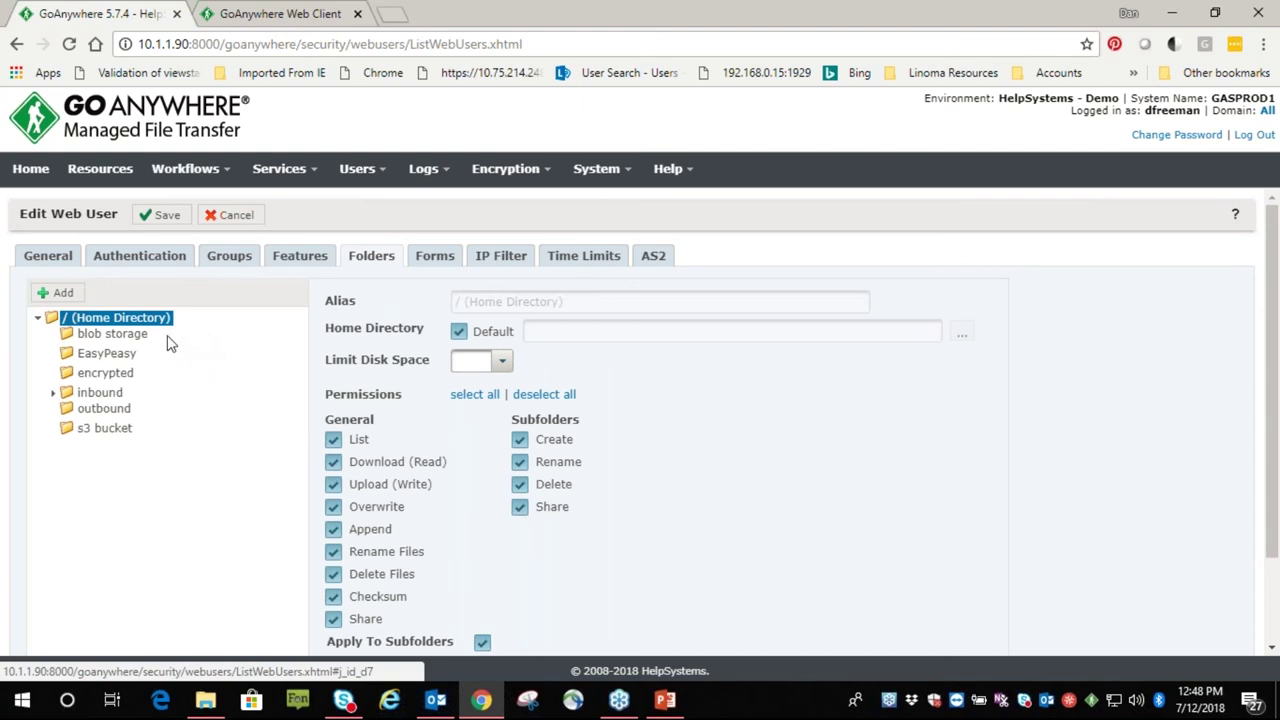
{"action": "left_click", "coordinate": [112, 333]}
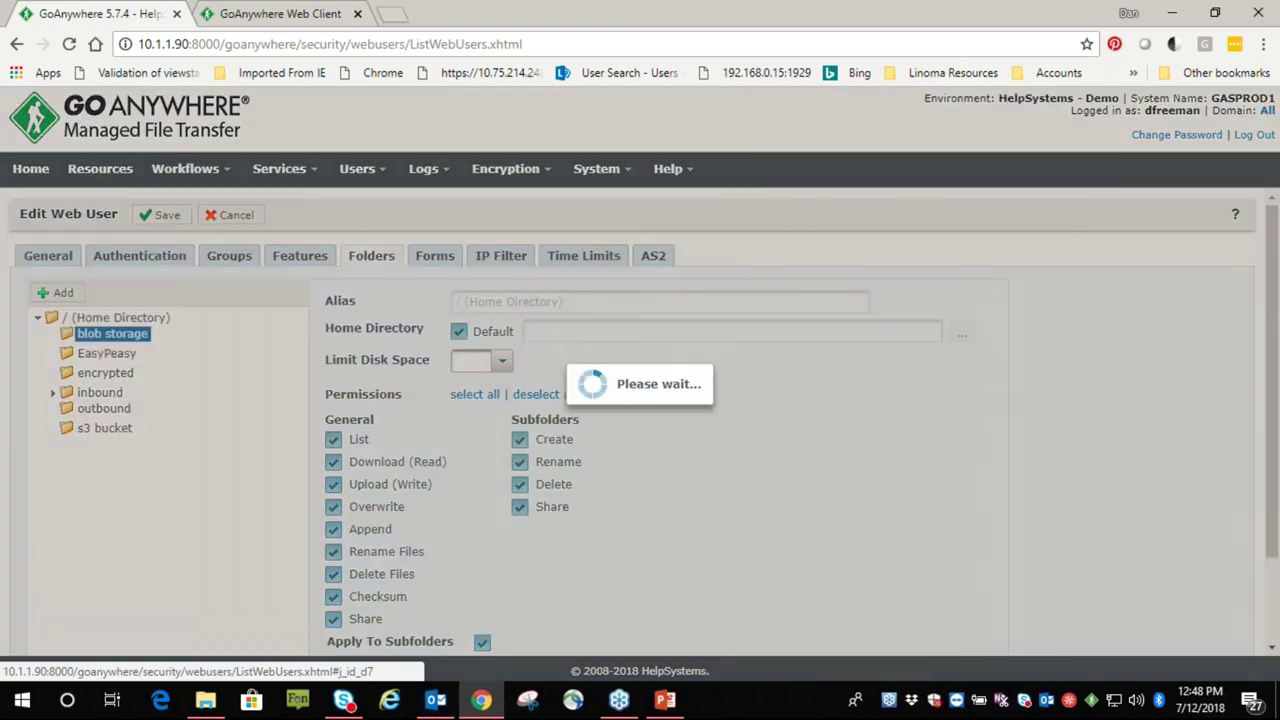
{"action": "left_click_drag", "start_coordinate": [611, 330], "coordinate": [471, 331]}
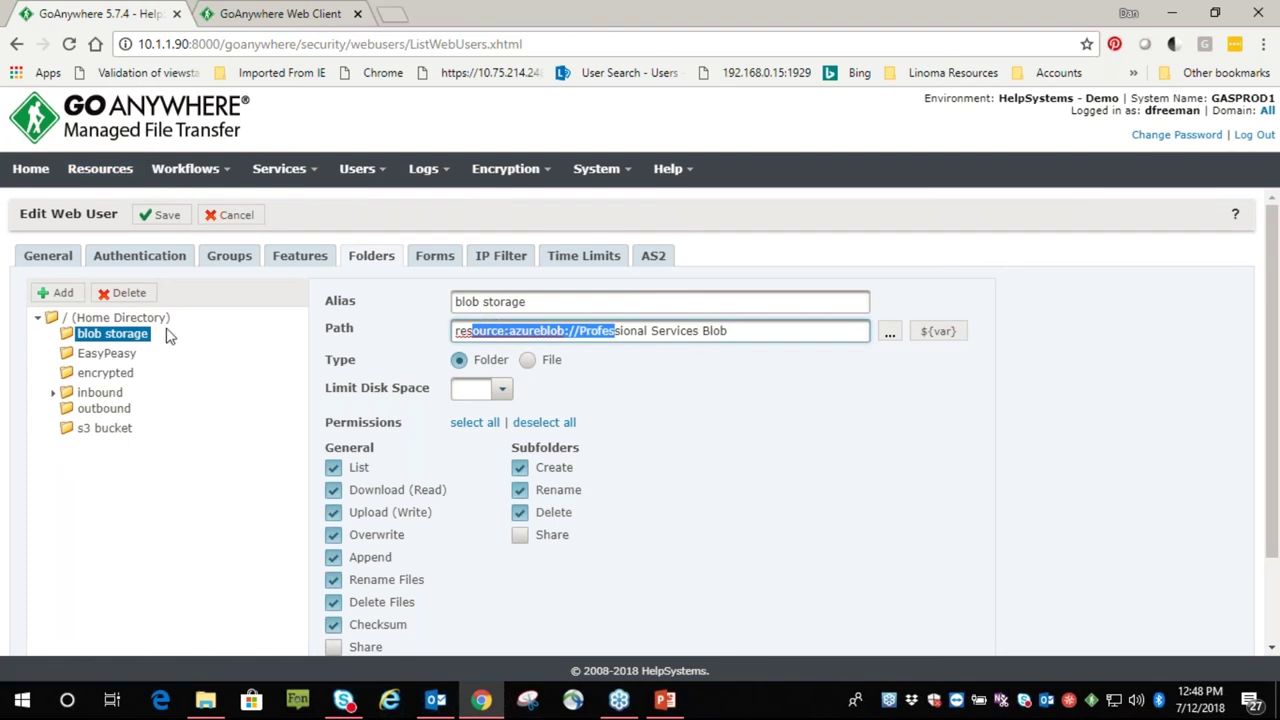
{"action": "left_click", "coordinate": [100, 428]}
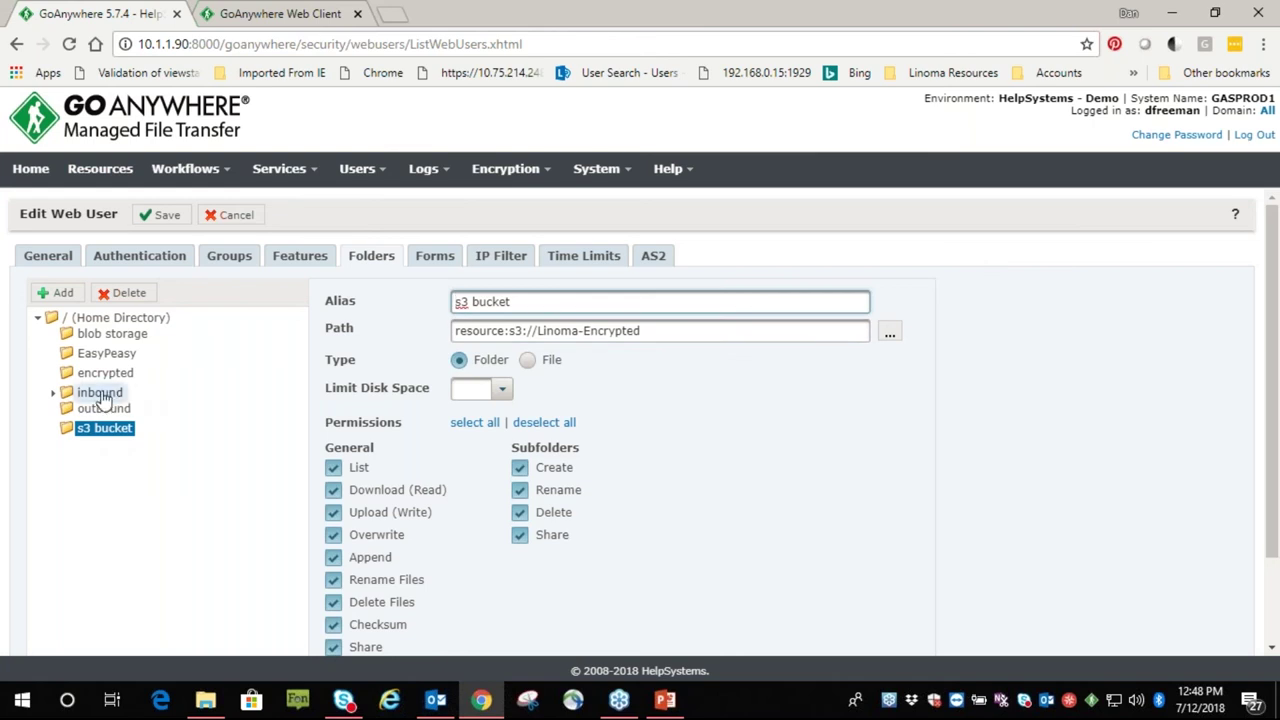
Inspect the inbound and encrypted folder paths, leaving disk space limit blank and granting download permission
{"action": "left_click", "coordinate": [108, 395]}
{"action": "left_click", "coordinate": [548, 330]}
{"action": "left_click_drag", "start_coordinate": [548, 330], "coordinate": [394, 354]}
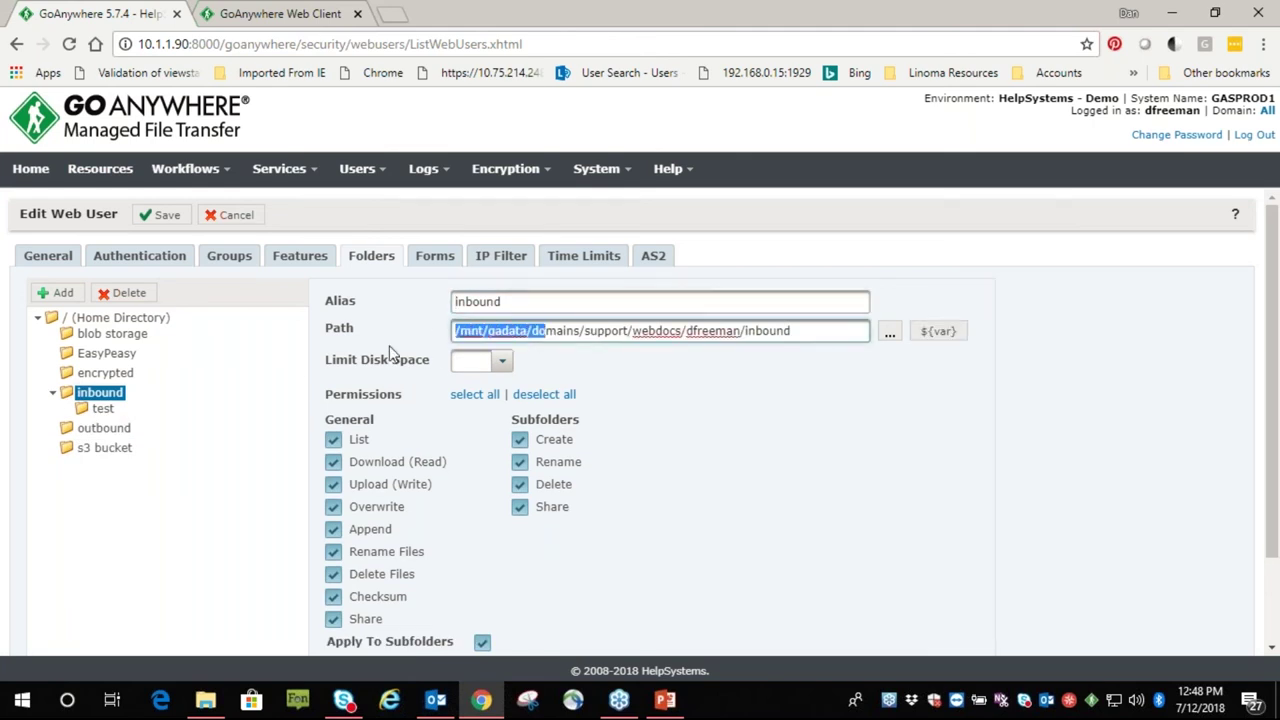
{"action": "left_click", "coordinate": [105, 373]}
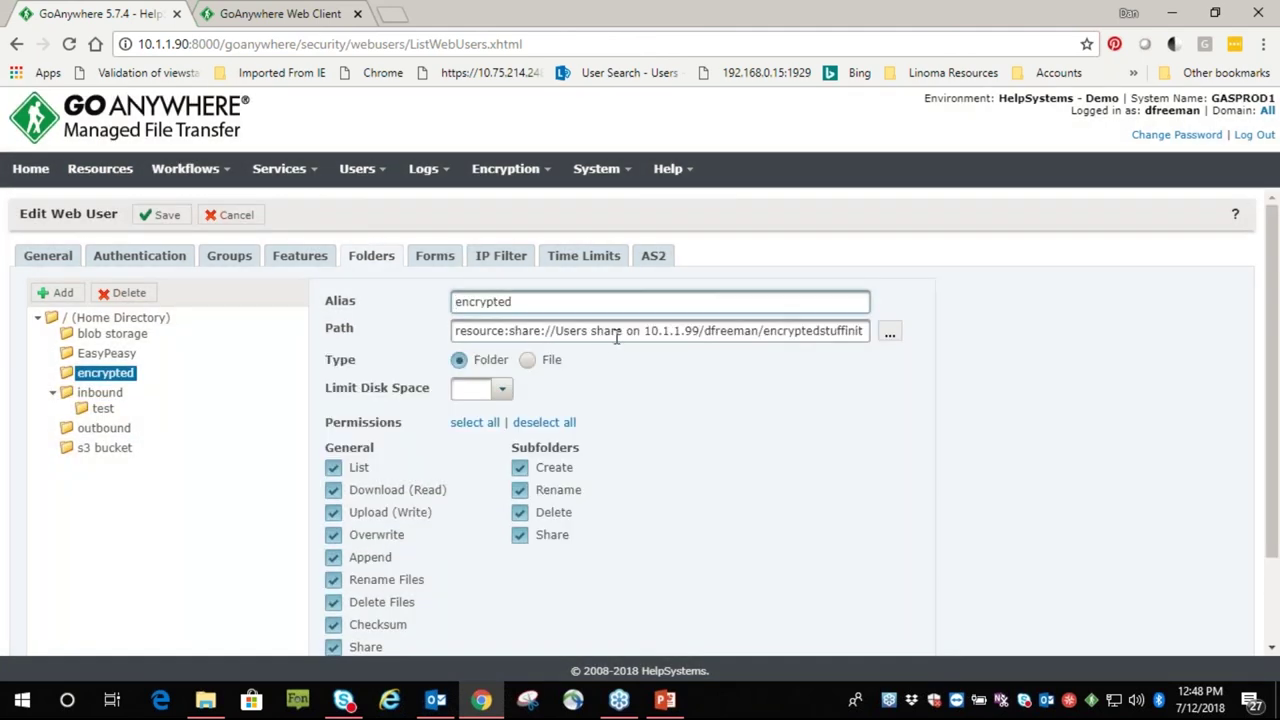
{"action": "left_click_drag", "start_coordinate": [625, 331], "coordinate": [490, 334]}
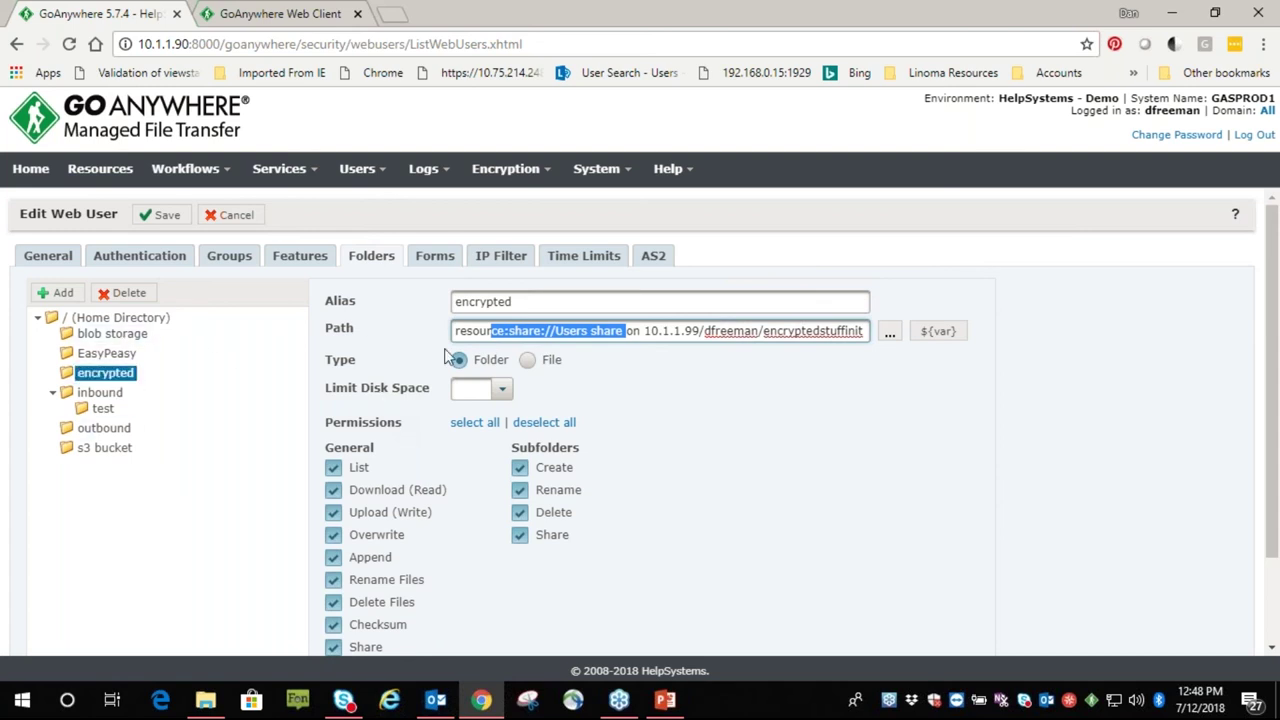
{"action": "left_click", "coordinate": [503, 390]}
{"action": "left_click", "coordinate": [700, 408]}
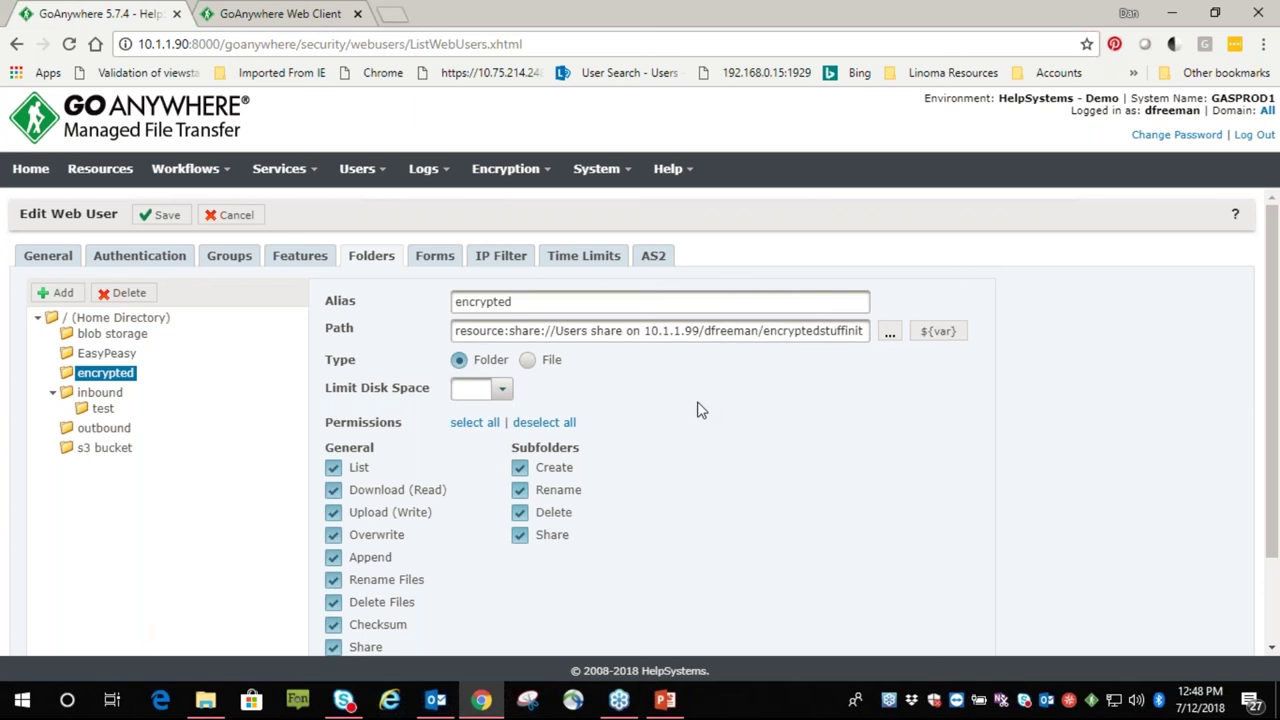
{"action": "left_click", "coordinate": [332, 489]}
Sign in to the Web Client with the web user's username and password
{"action": "left_click", "coordinate": [278, 18]}
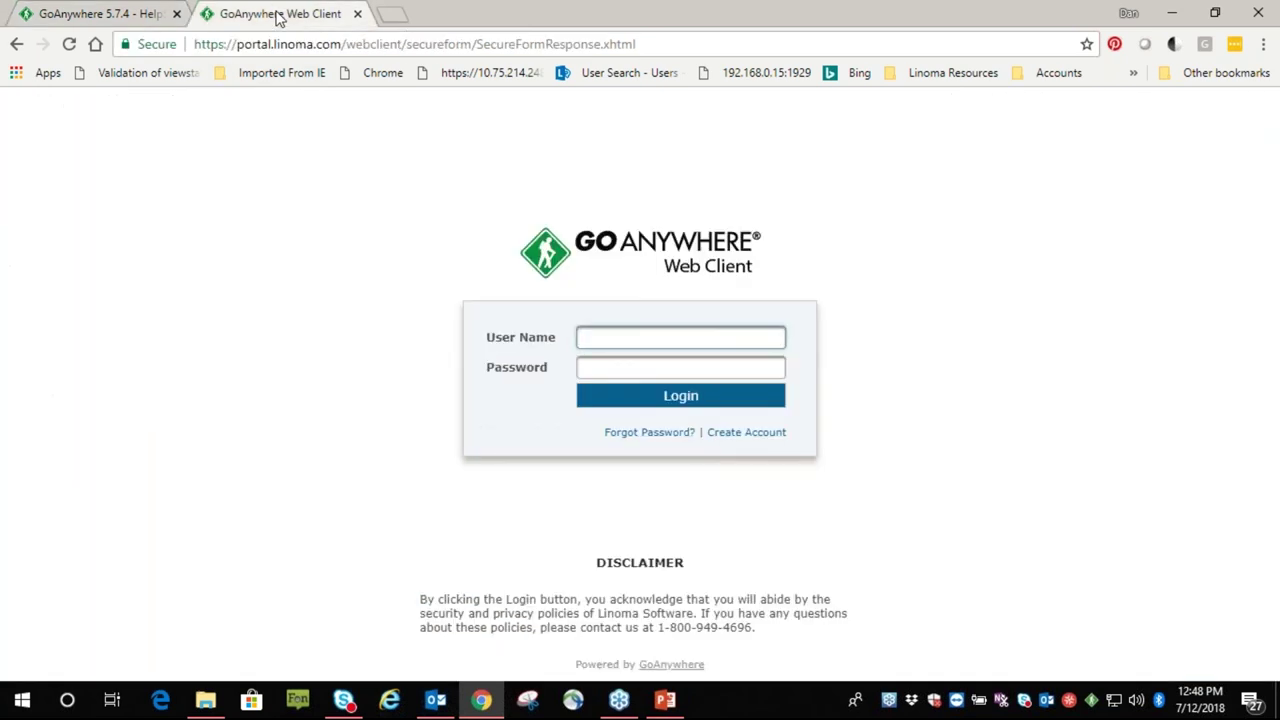
{"action": "type", "text": "dfreeman"}
{"action": "key", "text": "Tab"}
{"action": "type", "text": "p"}
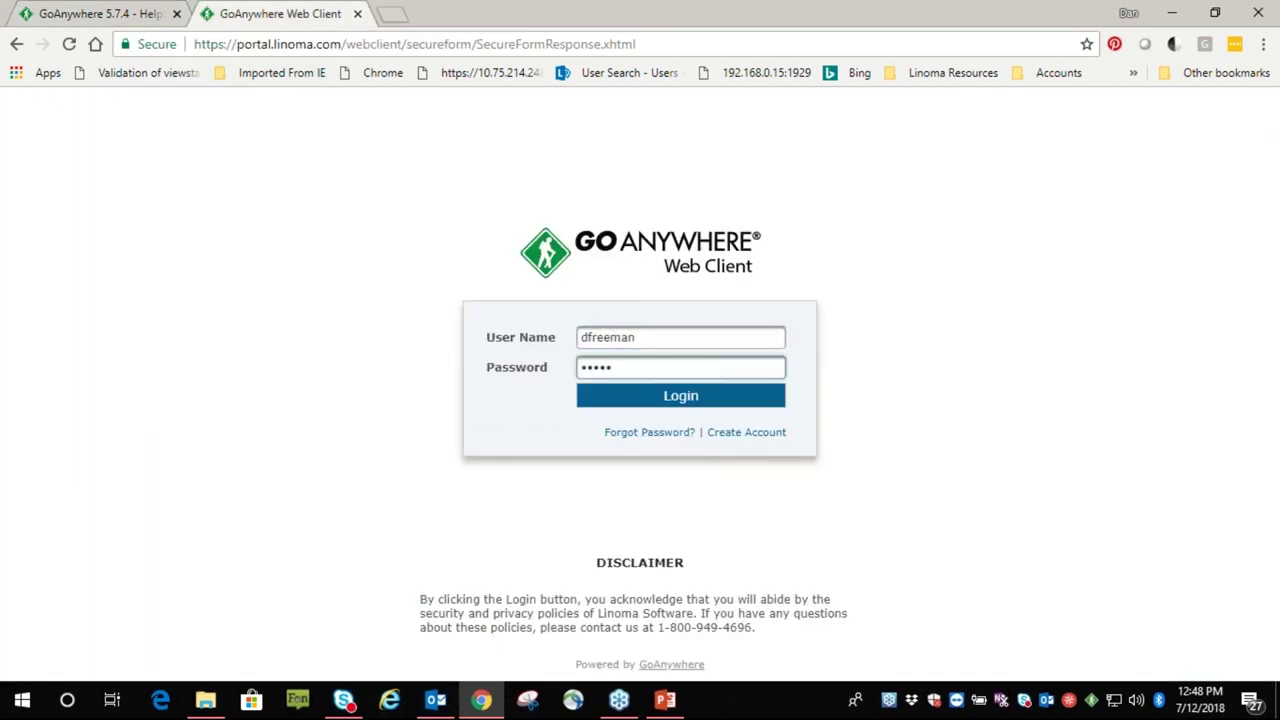
{"action": "key", "text": "Return"}
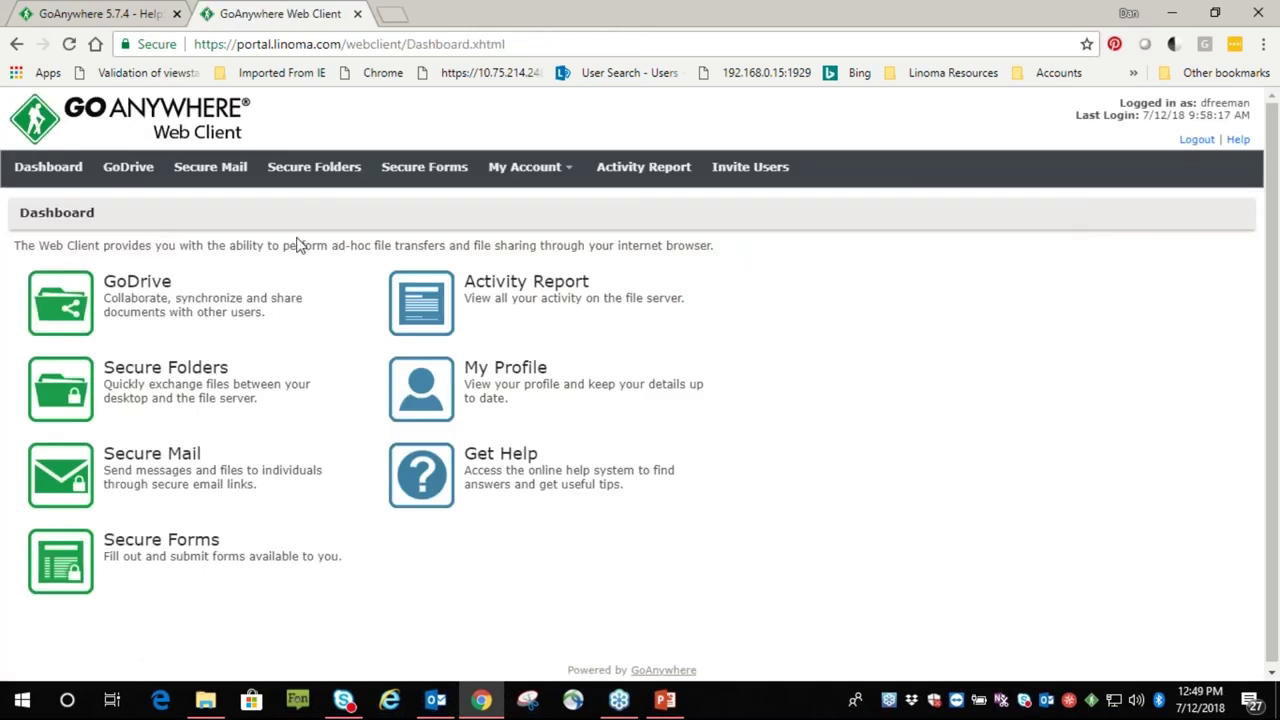
Upload ChromeSetup.exe from the local work stuff folder into Secure Folders
{"action": "left_click", "coordinate": [323, 177]}
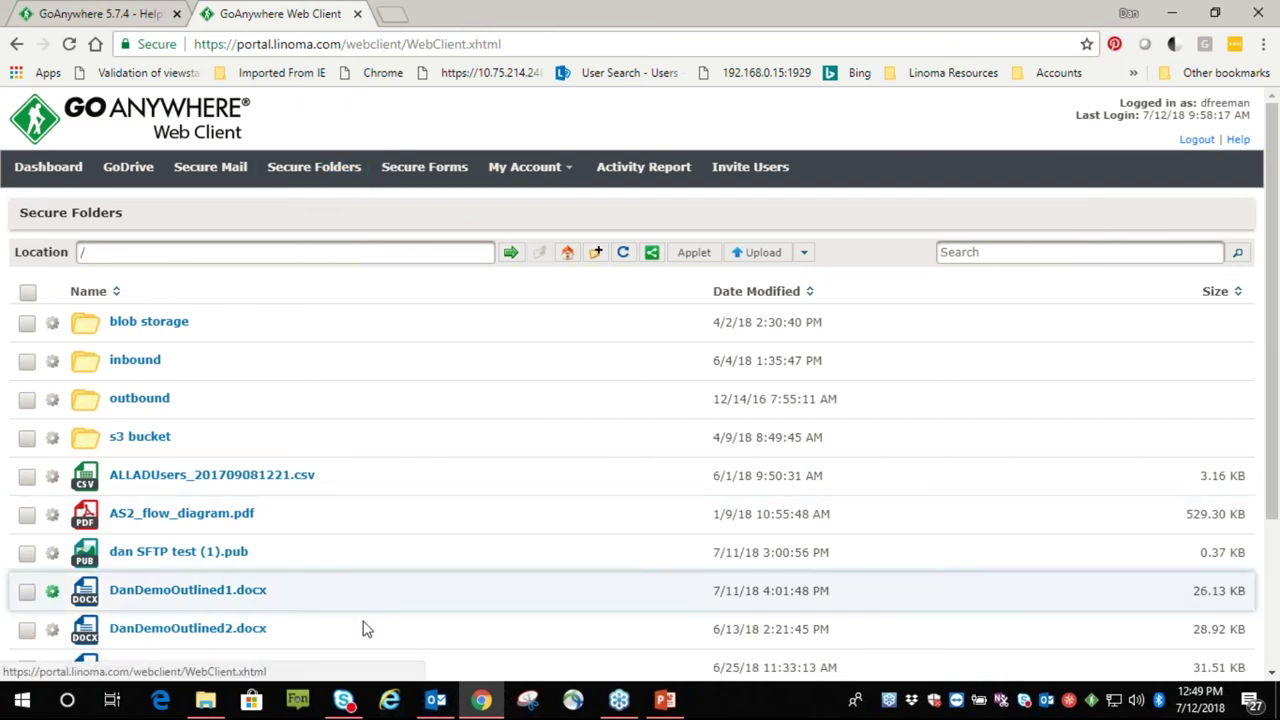
{"action": "mouse_move", "coordinate": [203, 705]}
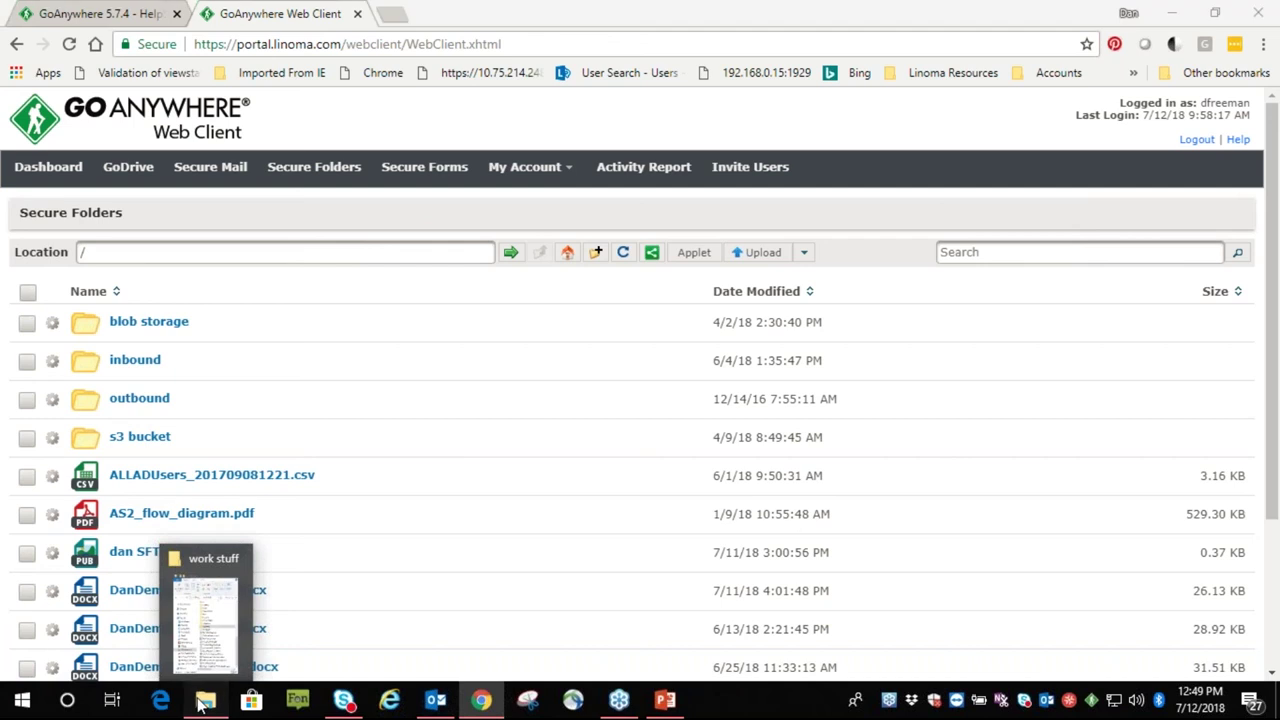
{"action": "left_click", "coordinate": [203, 705]}
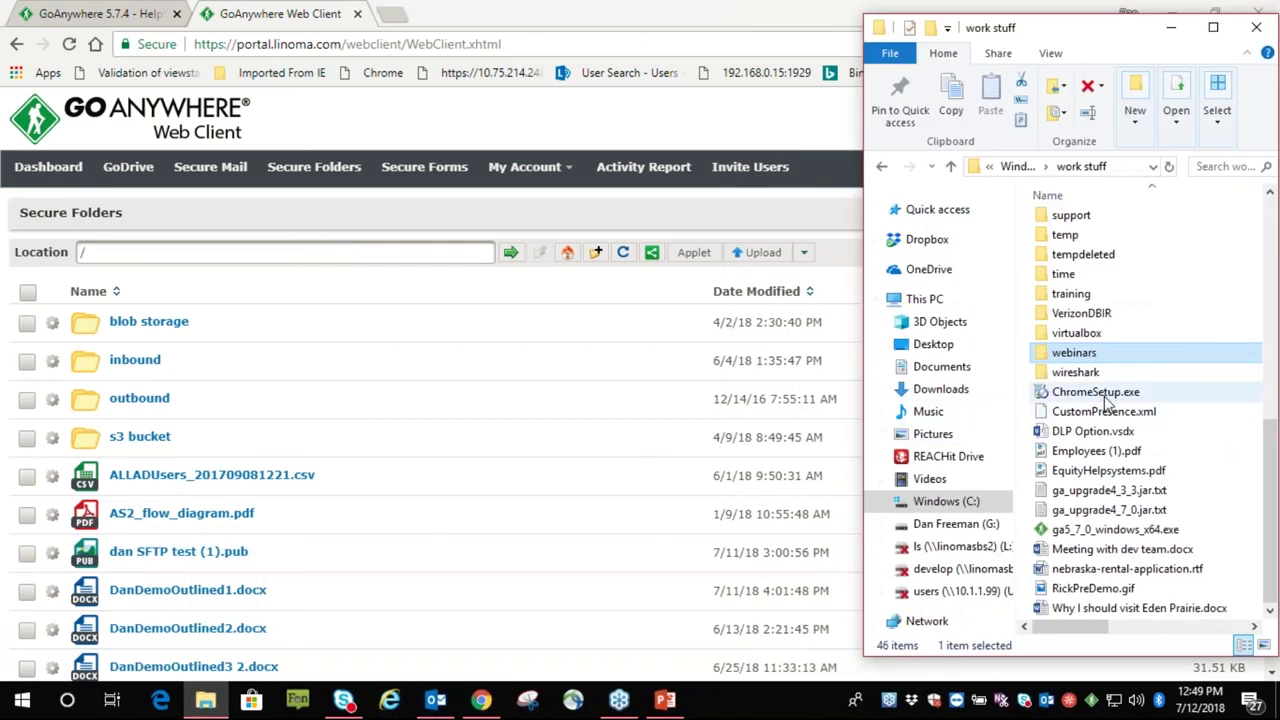
{"action": "left_click_drag", "start_coordinate": [1107, 400], "coordinate": [472, 567]}
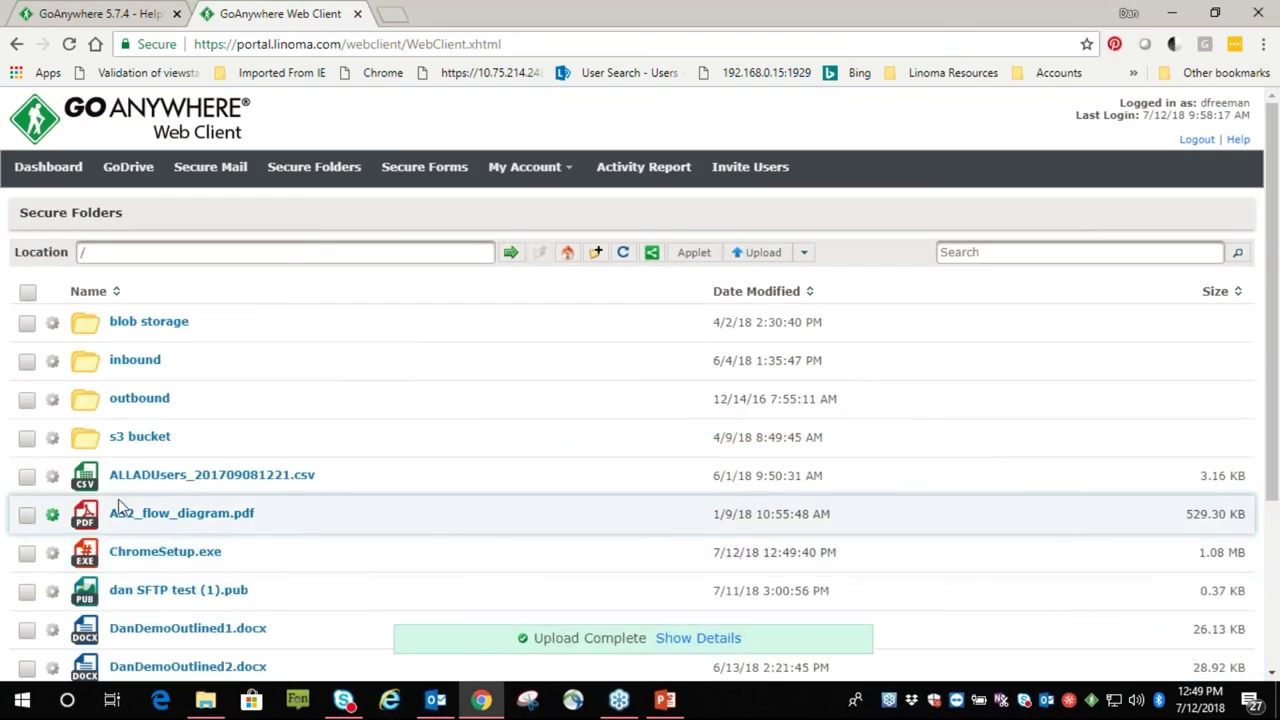
Download ALLADUsers_201709081221.csv, AS2_flow_diagram.pdf and ChromeSetup.exe together
{"action": "left_click", "coordinate": [27, 477]}
{"action": "left_click", "coordinate": [27, 514]}
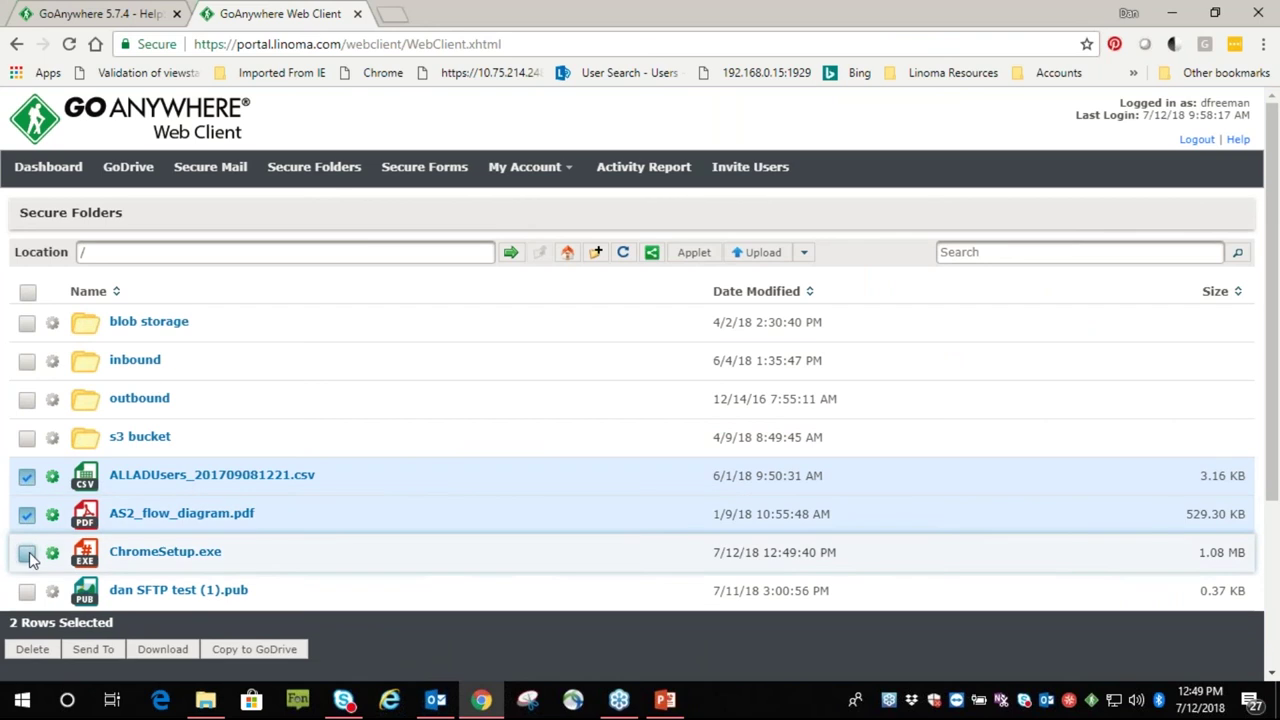
{"action": "left_click", "coordinate": [27, 553]}
{"action": "left_click", "coordinate": [162, 649]}
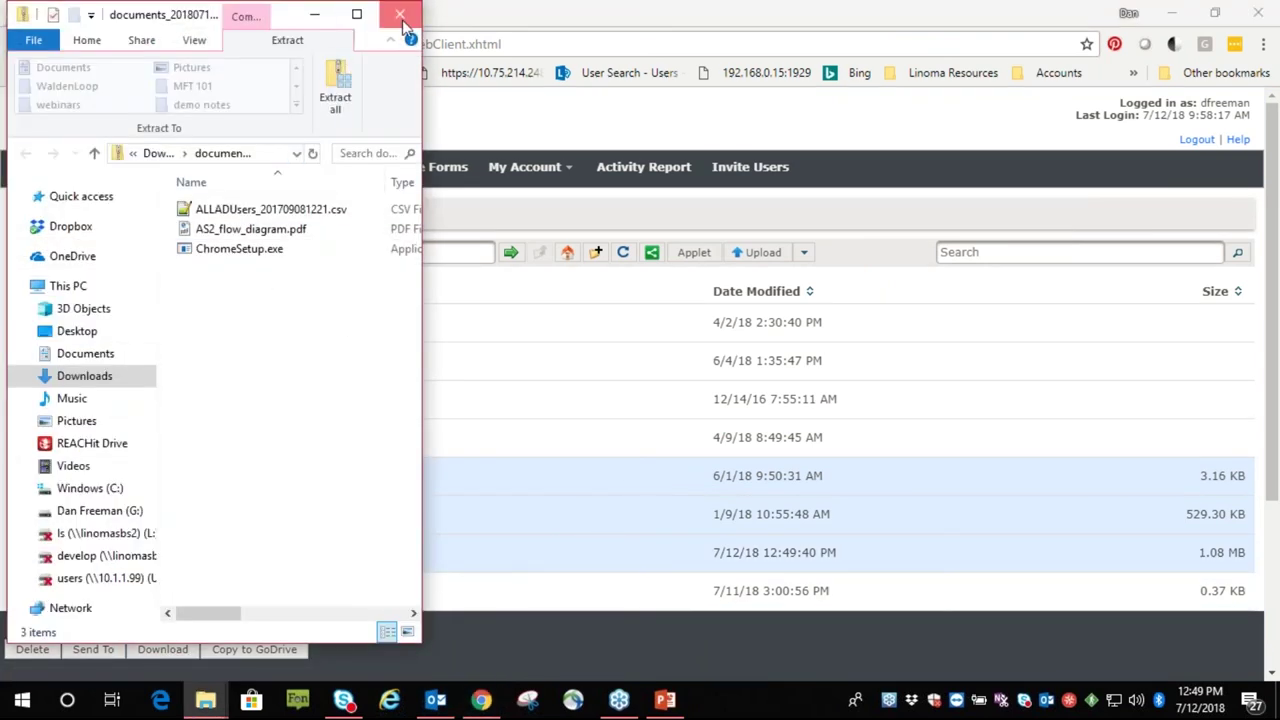
Close the downloaded archive window and clear the three-file selection
{"action": "left_click", "coordinate": [400, 17]}
{"action": "left_click", "coordinate": [27, 479]}
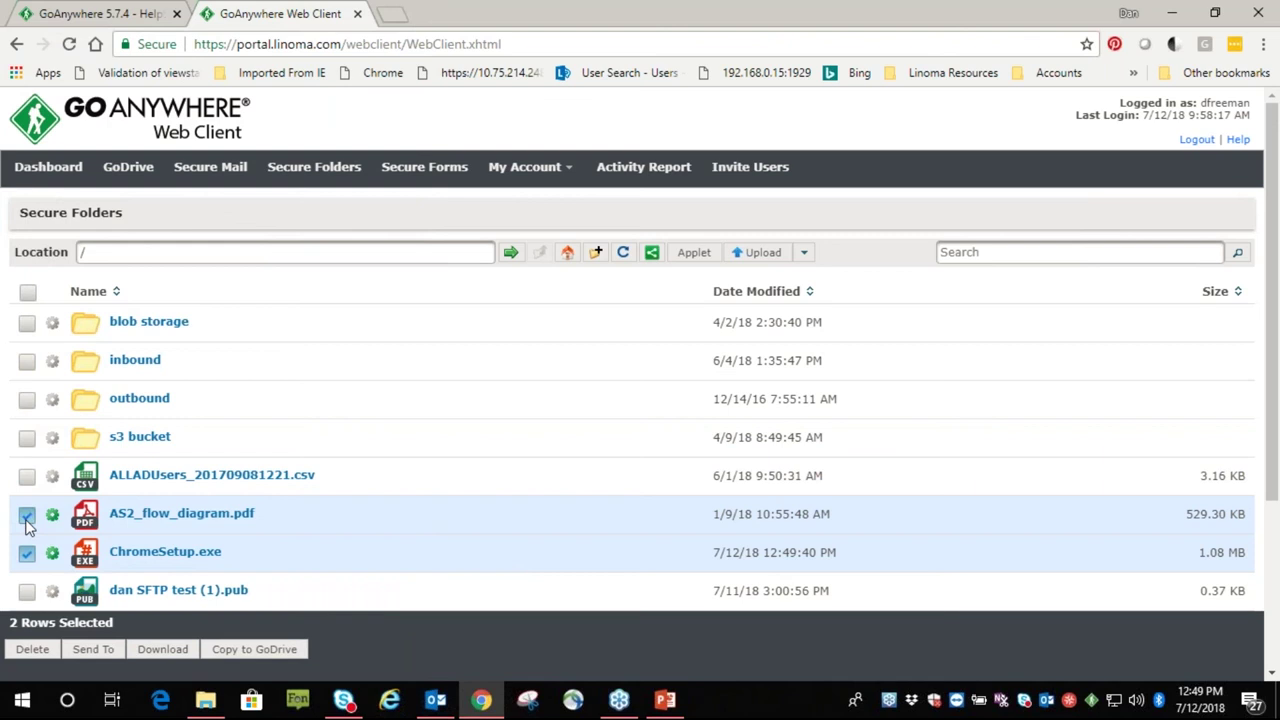
{"action": "left_click", "coordinate": [27, 516]}
{"action": "left_click", "coordinate": [27, 553]}
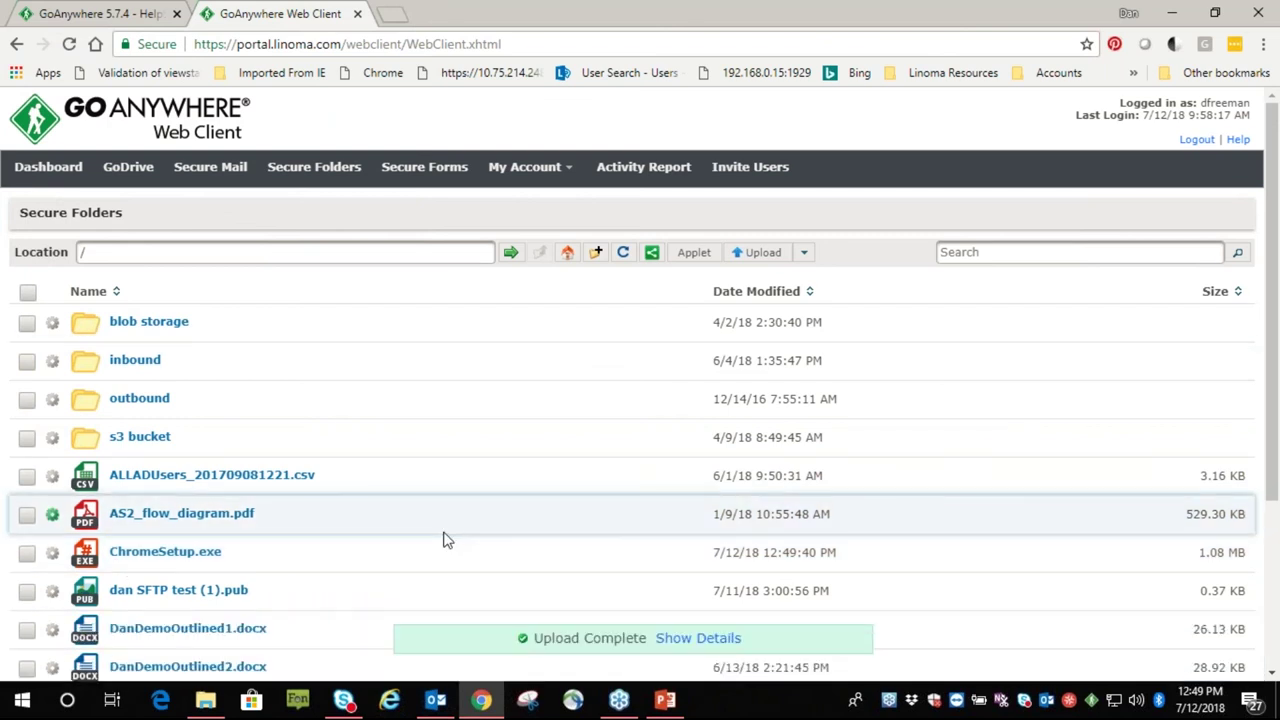
{"action": "left_click", "coordinate": [133, 170]}
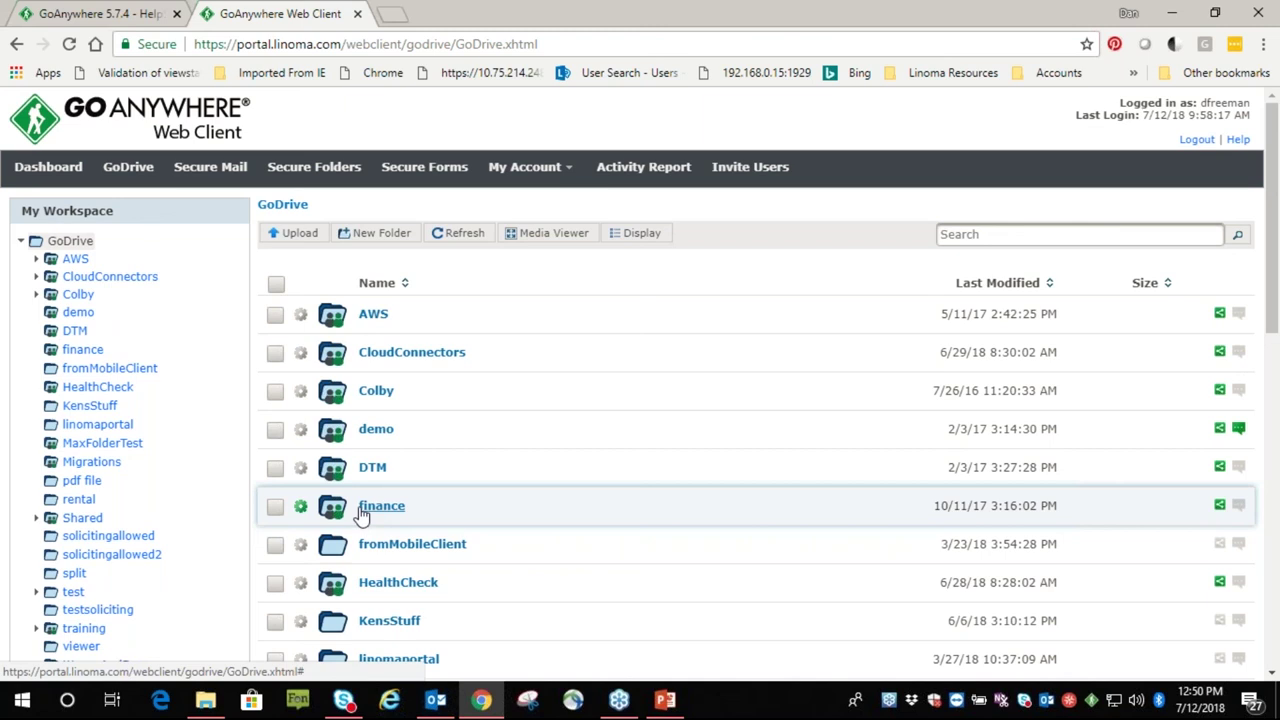
{"action": "scroll", "coordinate": [362, 515], "scroll_direction": "down", "scroll_amount": 4}
{"action": "scroll", "coordinate": [356, 515], "scroll_direction": "down", "scroll_amount": 3}
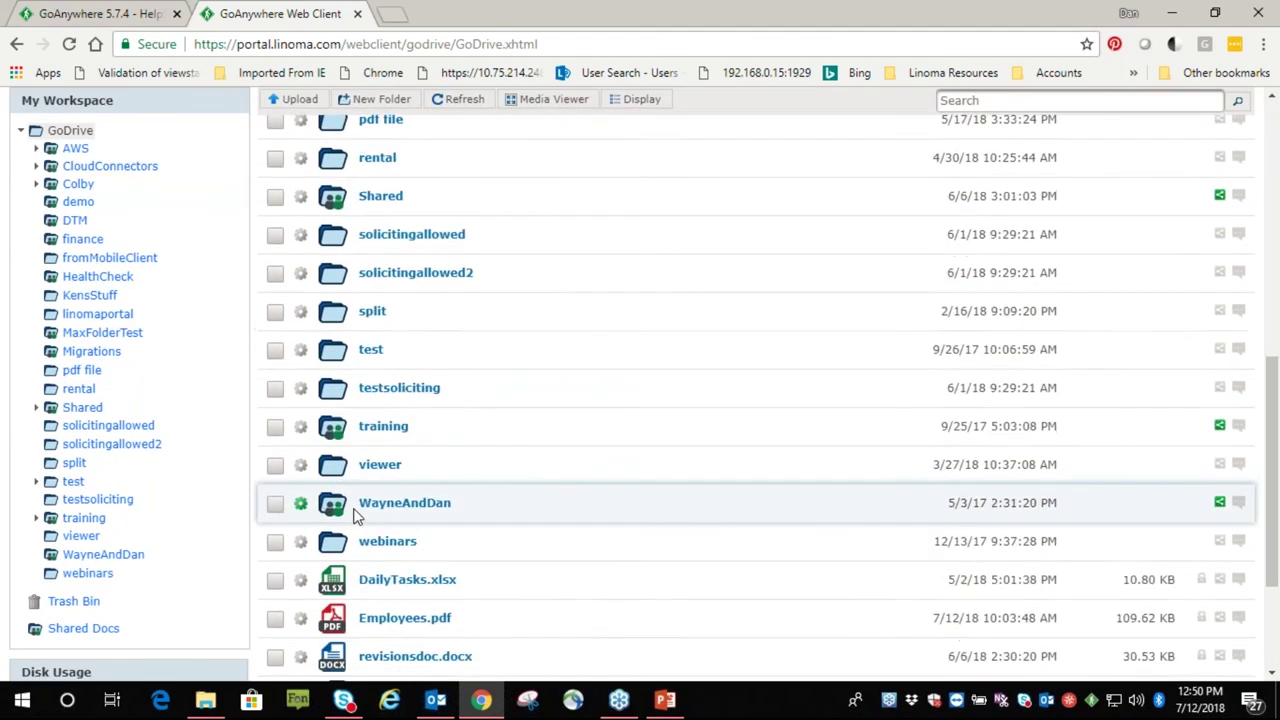
{"action": "scroll", "coordinate": [356, 515], "scroll_direction": "down", "scroll_amount": 2}
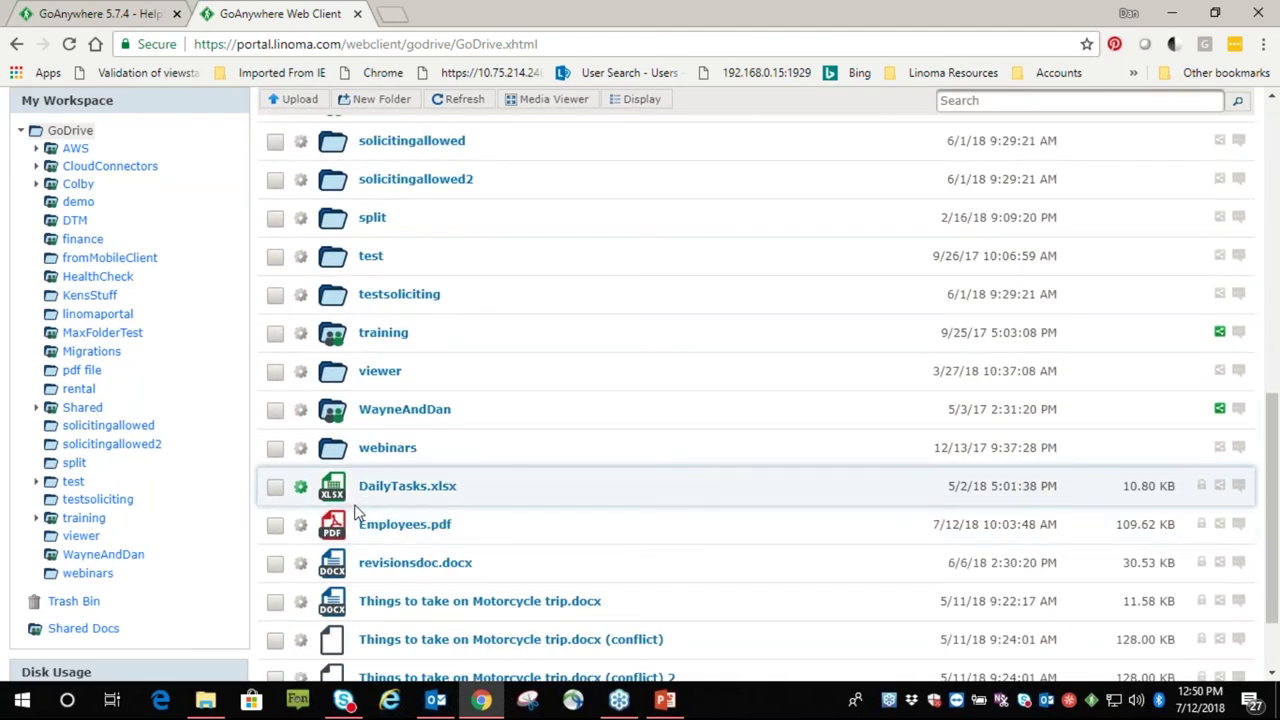
{"action": "left_click", "coordinate": [309, 565]}
{"action": "left_click", "coordinate": [356, 440]}
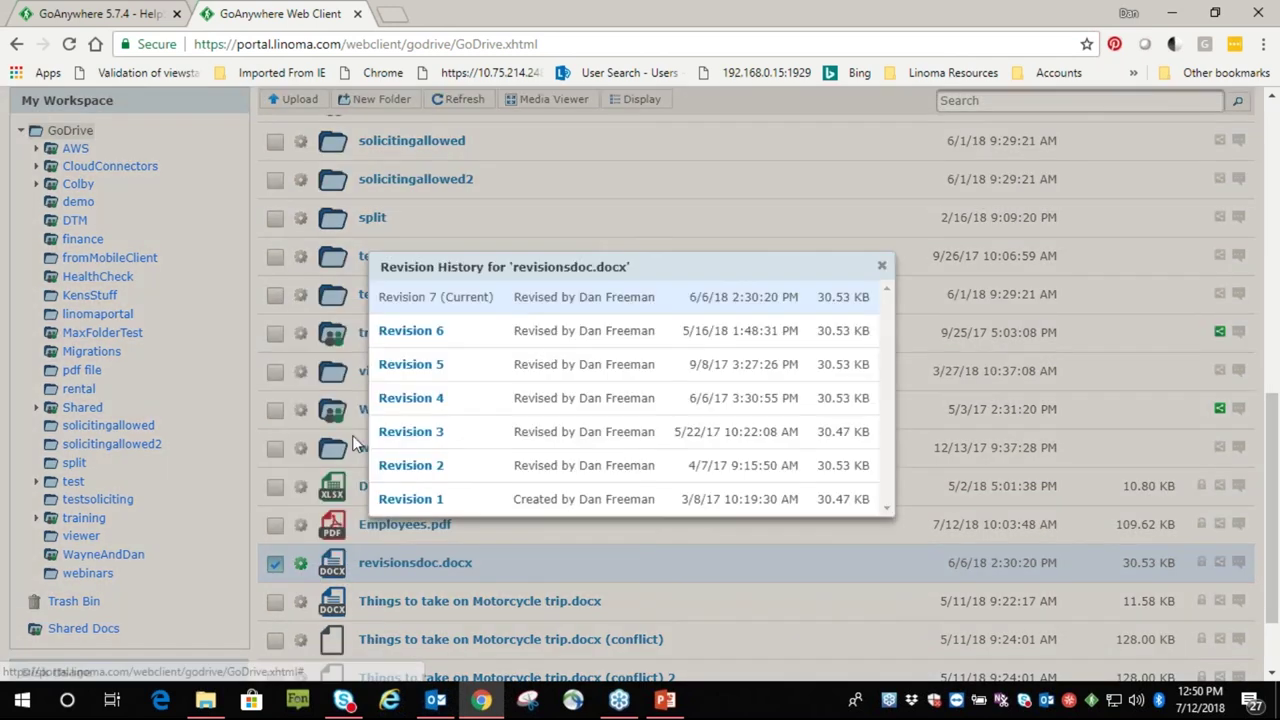
{"action": "left_click", "coordinate": [882, 266]}
{"action": "scroll", "coordinate": [455, 400], "scroll_direction": "up", "scroll_amount": 10}
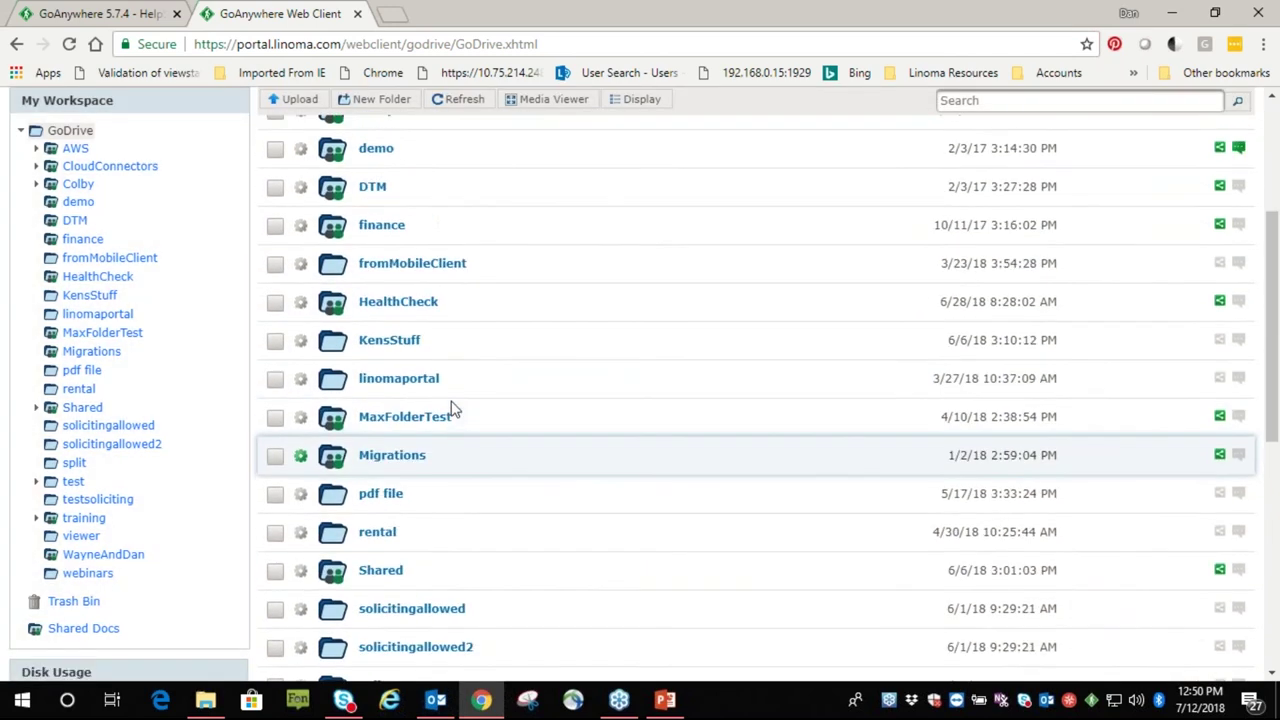
{"action": "scroll", "coordinate": [360, 450], "scroll_direction": "up", "scroll_amount": 3}
{"action": "scroll", "coordinate": [200, 540], "scroll_direction": "down", "scroll_amount": 5}
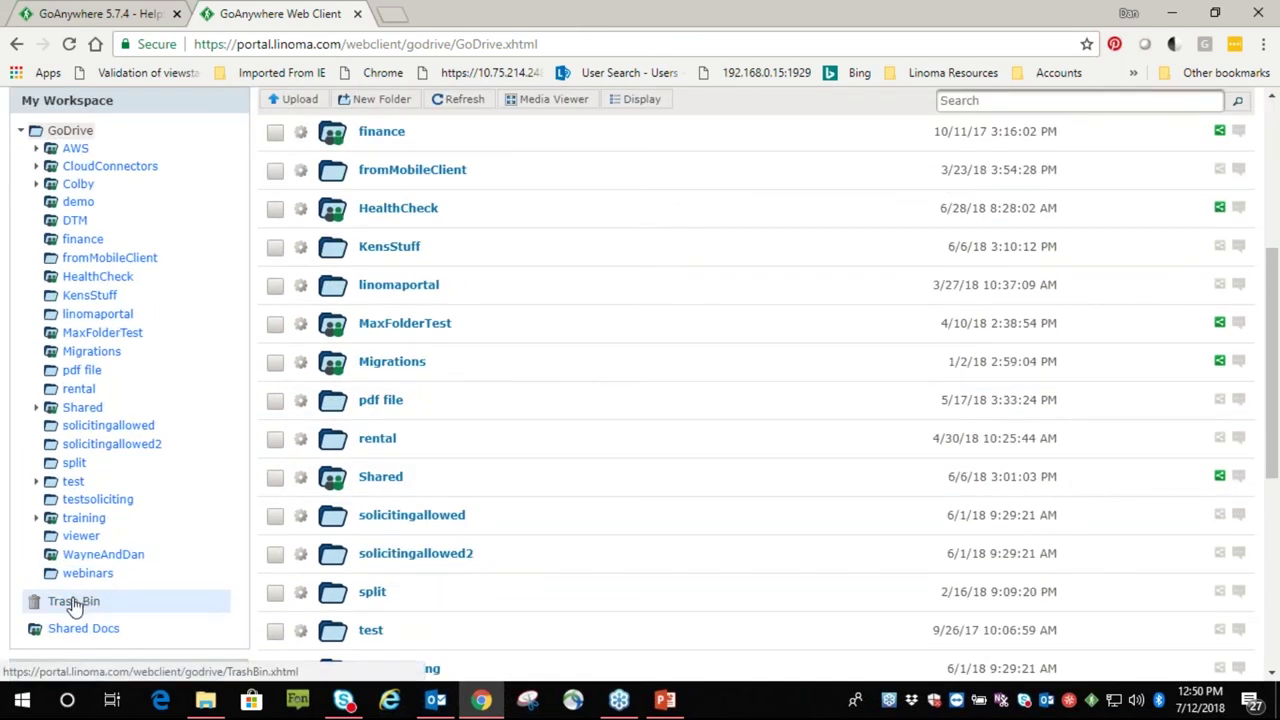
Check the trash bin, the sync client's connection status, and the locally synced GoDrive drive
{"action": "left_click", "coordinate": [74, 603]}
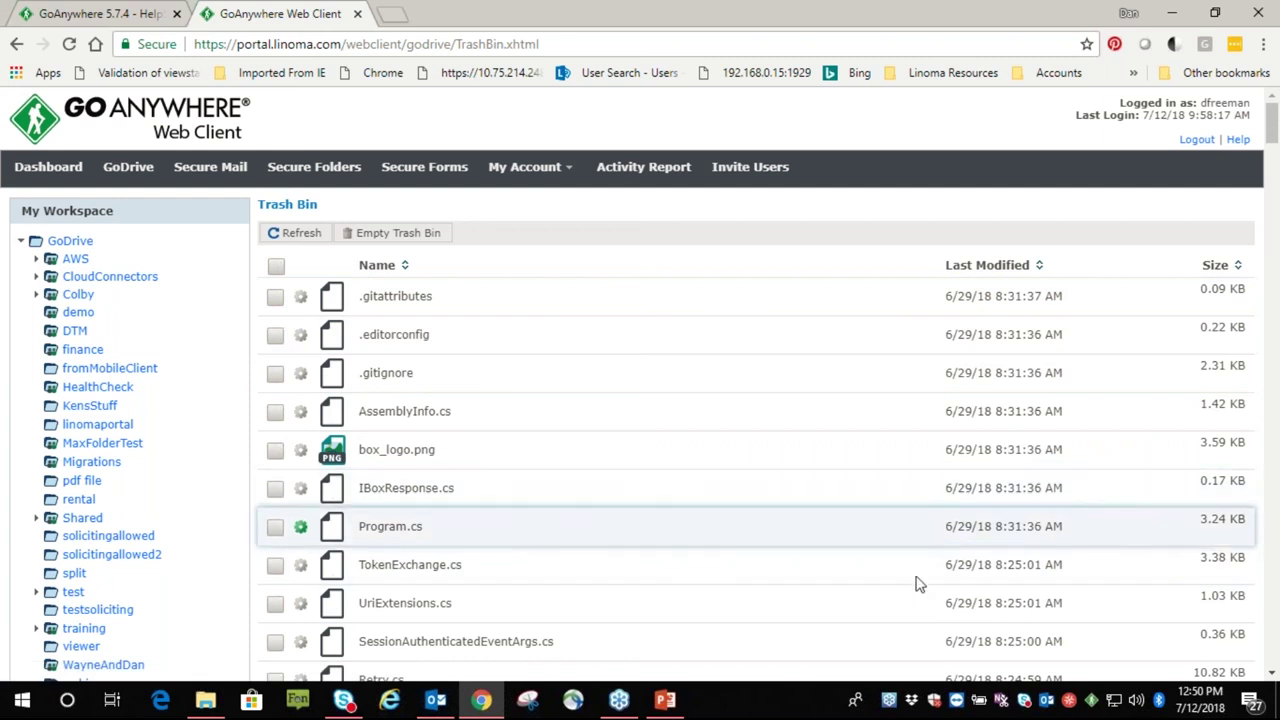
{"action": "left_click", "coordinate": [1091, 701]}
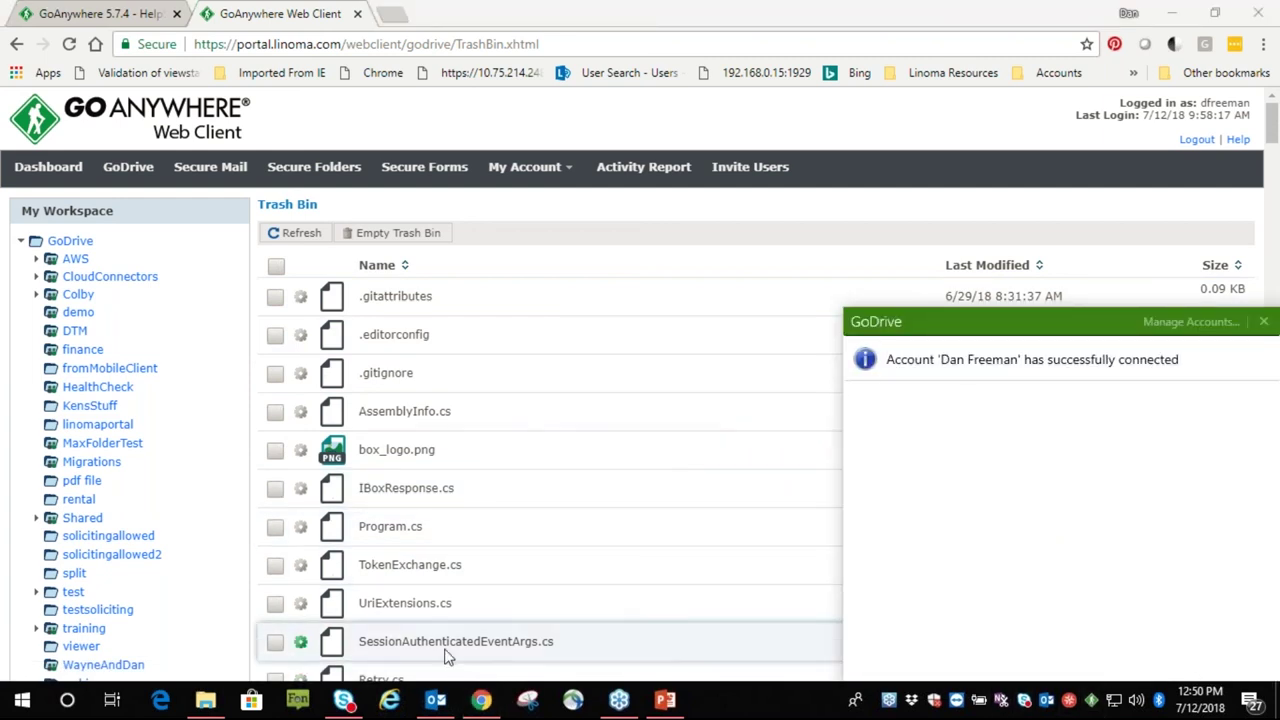
{"action": "left_click", "coordinate": [205, 703]}
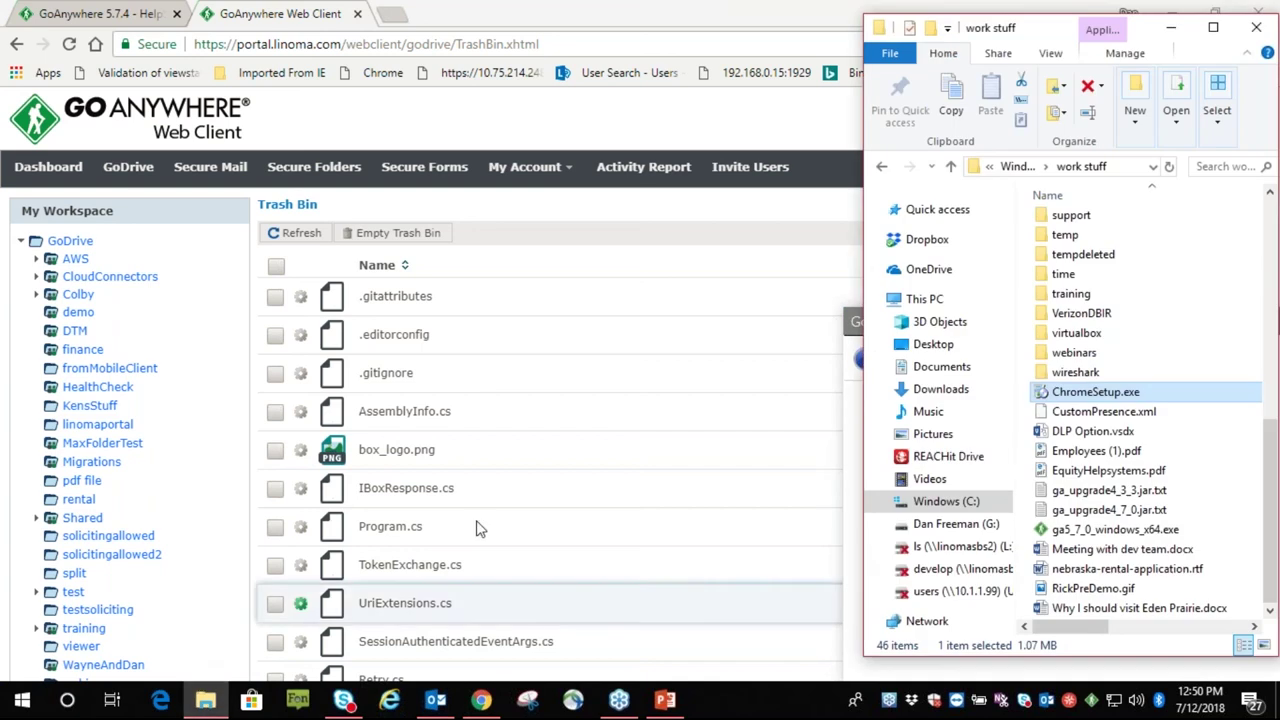
{"action": "left_click", "coordinate": [957, 526]}
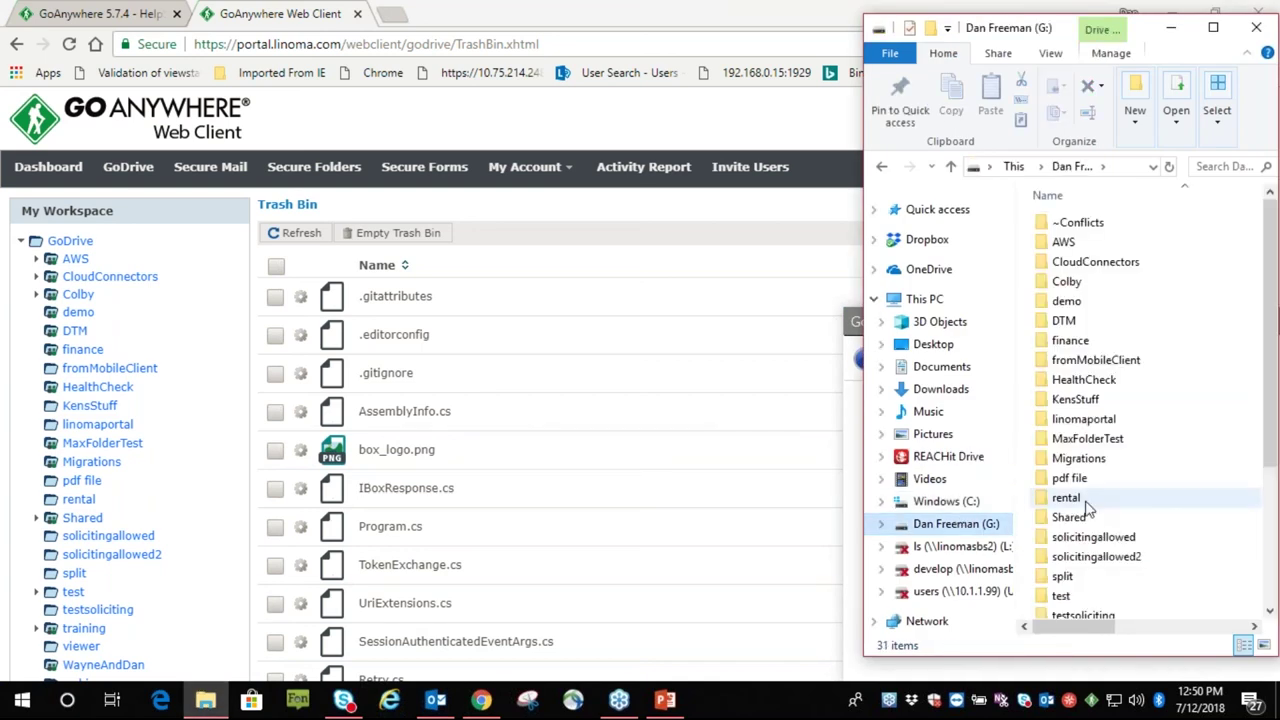
{"action": "scroll", "coordinate": [1070, 494], "scroll_direction": "down", "scroll_amount": 3}
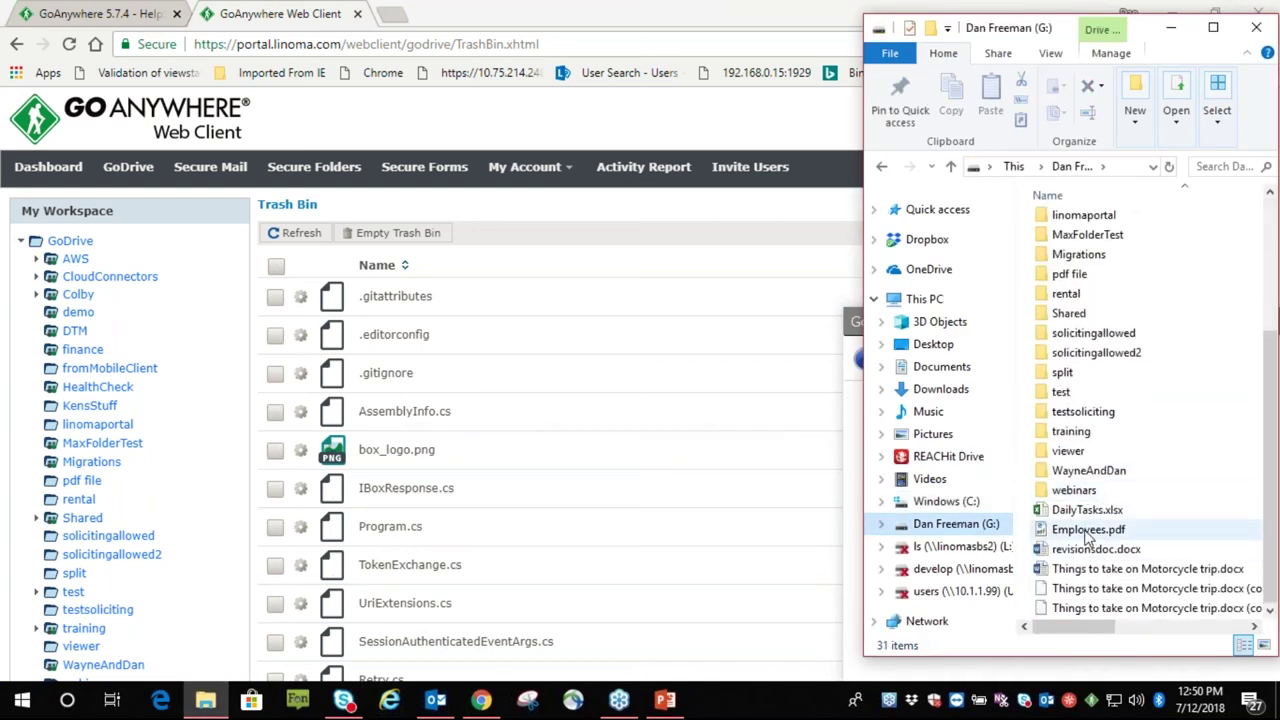
{"action": "left_click", "coordinate": [70, 241]}
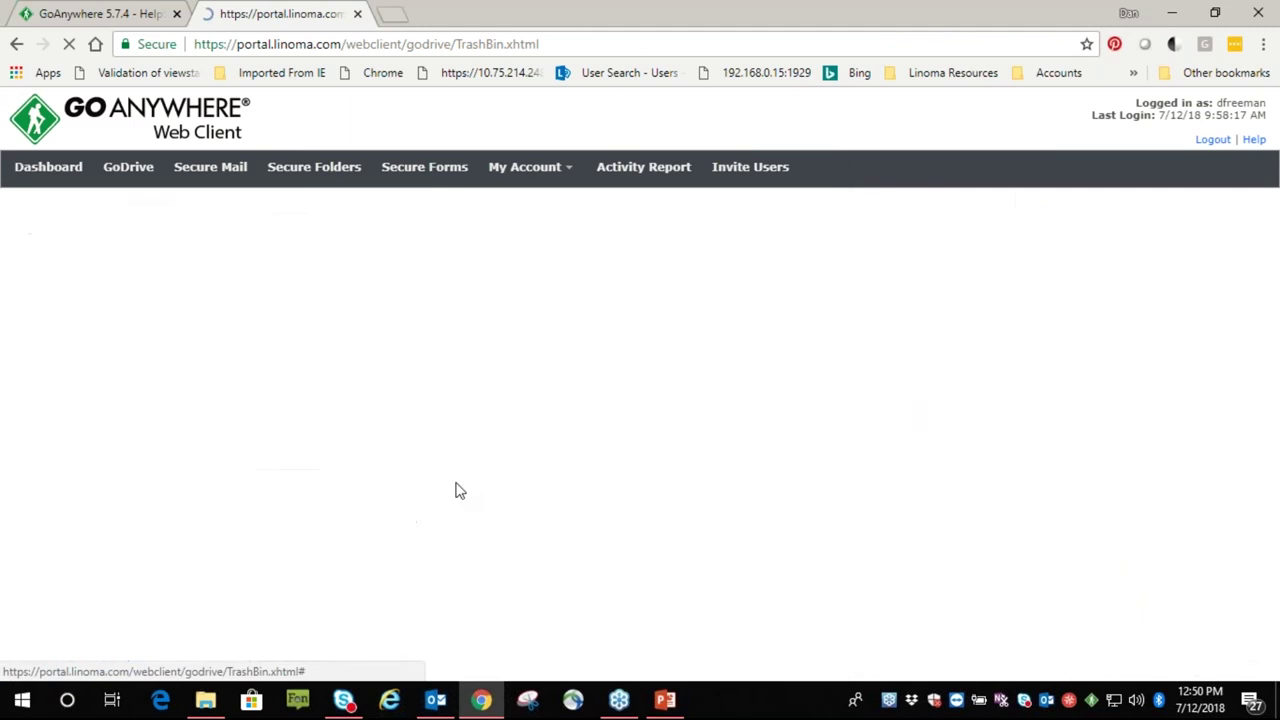
{"action": "scroll", "coordinate": [450, 508], "scroll_direction": "down", "scroll_amount": 8}
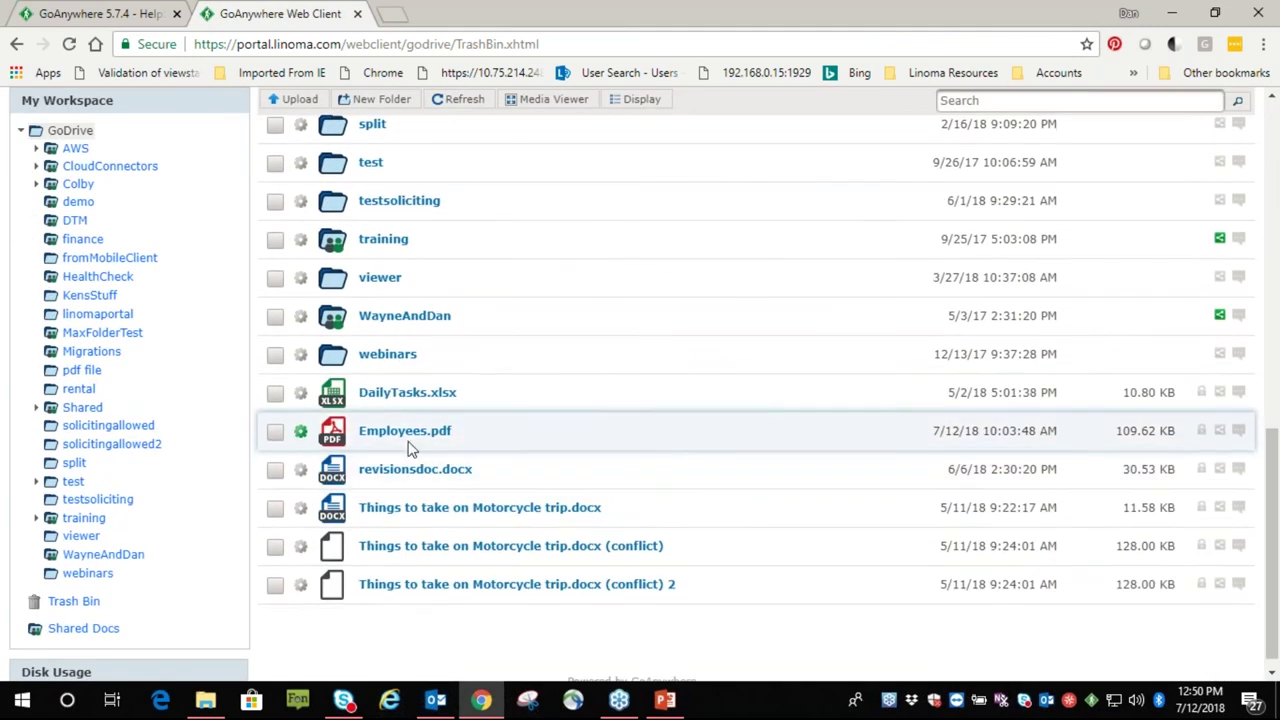
Permanently delete Employees.pdf from the locally synced GoDrive drive
{"action": "left_click", "coordinate": [205, 700]}
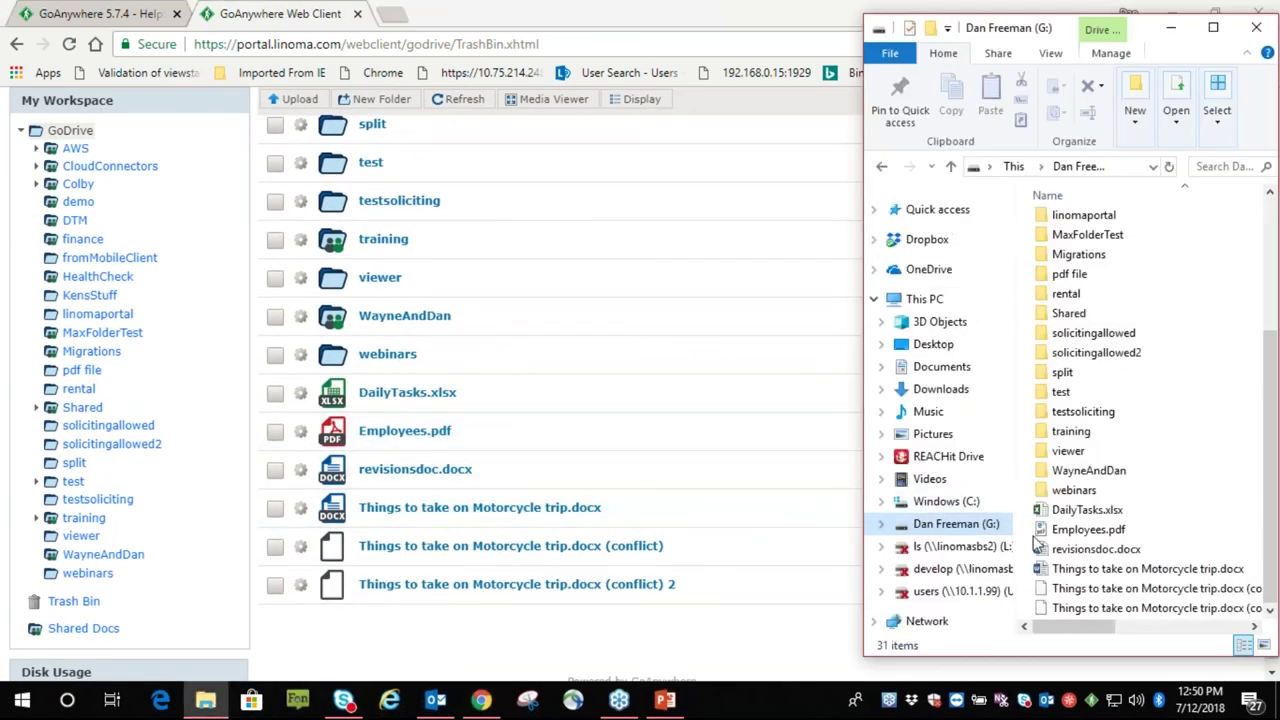
{"action": "left_click", "coordinate": [1090, 532]}
{"action": "right_click", "coordinate": [1093, 541]}
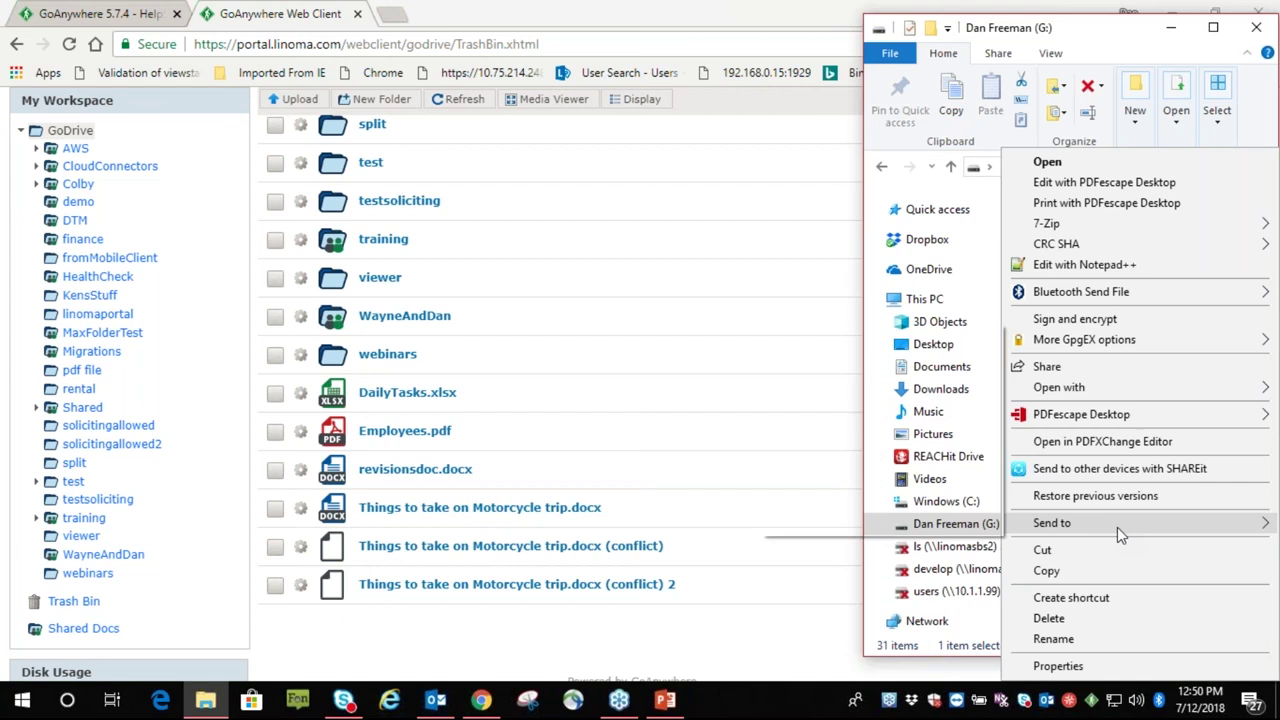
{"action": "left_click", "coordinate": [1075, 619]}
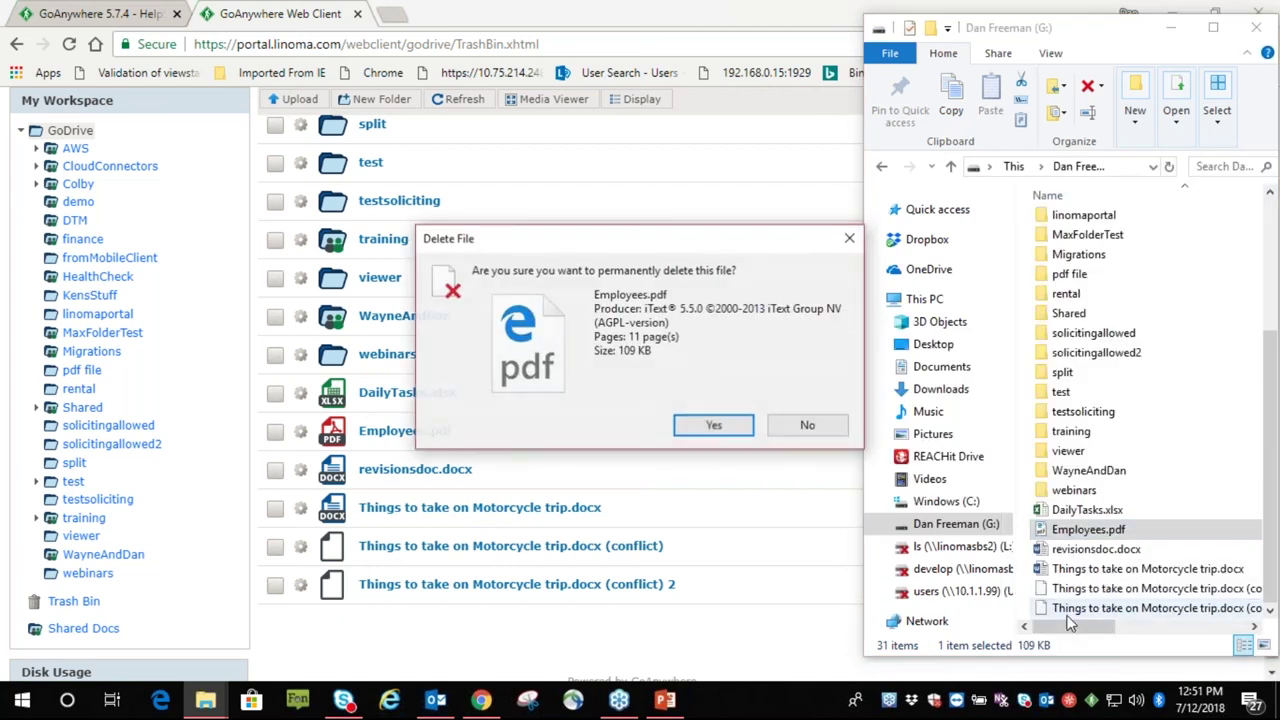
{"action": "left_click", "coordinate": [748, 435]}
Refresh GoDrive, restore Employees.pdf from the Trash Bin, and return to the GoDrive listing
{"action": "scroll", "coordinate": [563, 390], "scroll_direction": "up", "scroll_amount": 10}
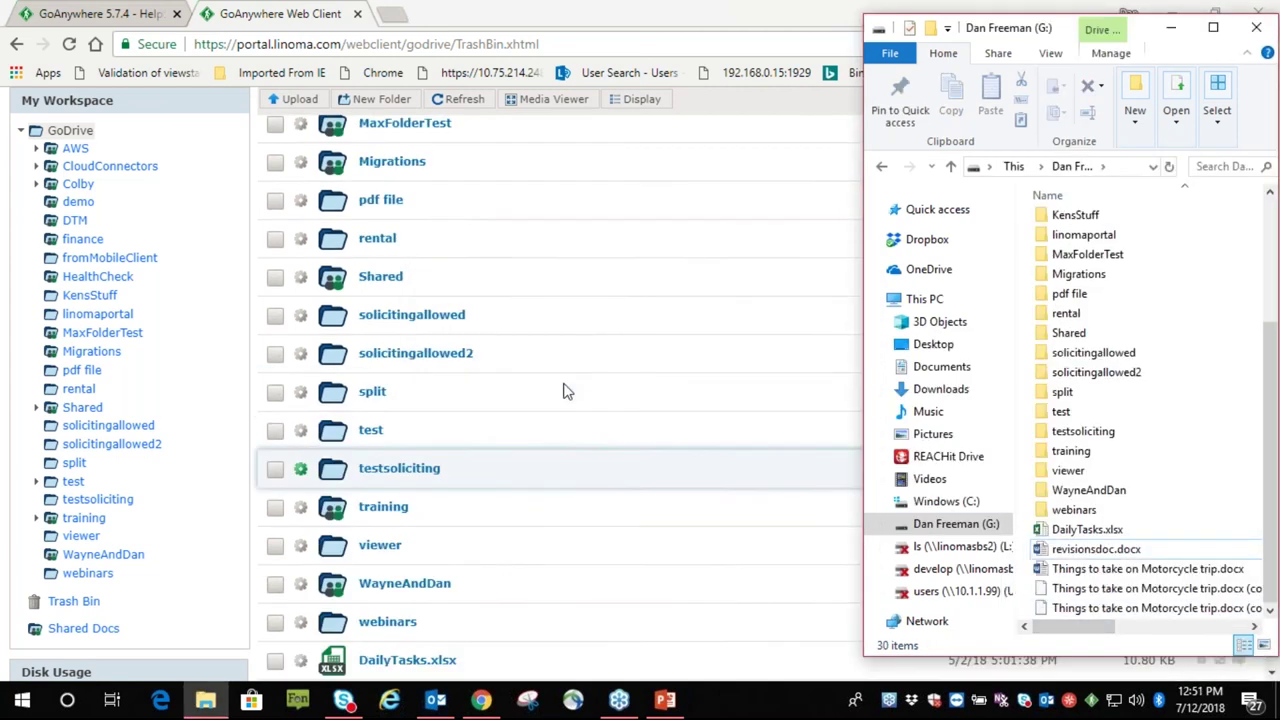
{"action": "left_click", "coordinate": [449, 238]}
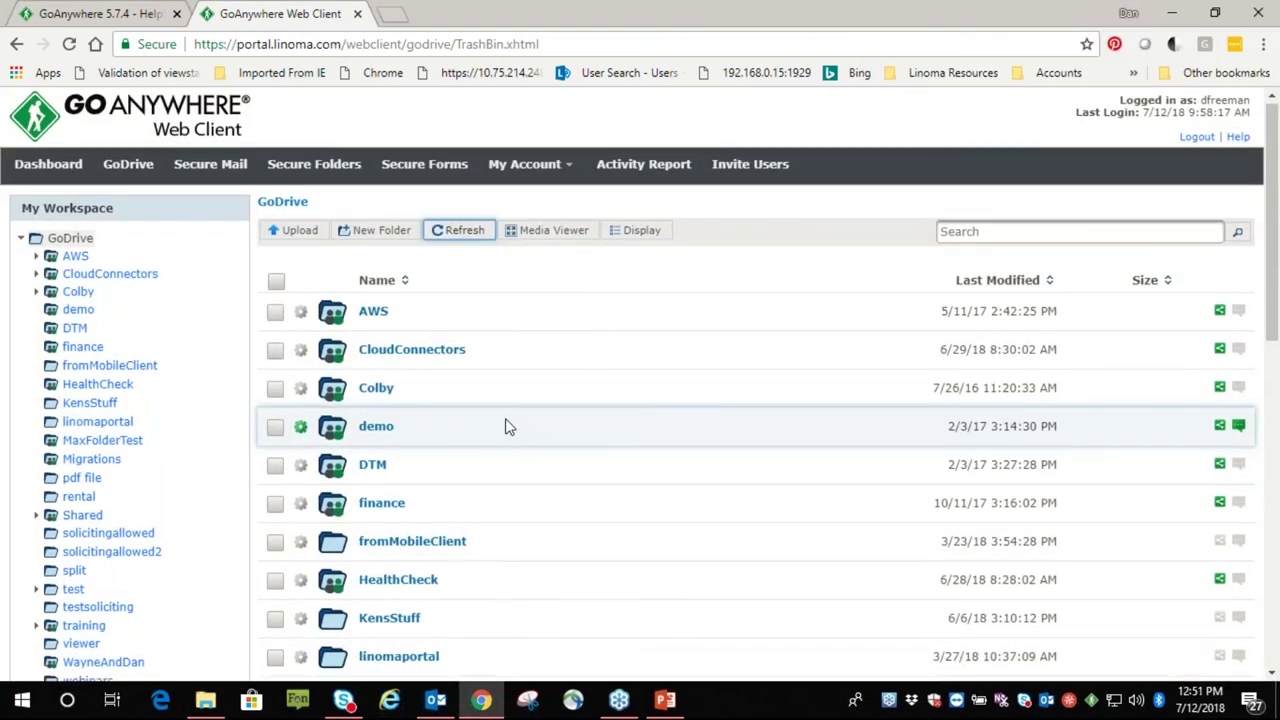
{"action": "scroll", "coordinate": [503, 414], "scroll_direction": "down", "scroll_amount": 5}
{"action": "scroll", "coordinate": [503, 410], "scroll_direction": "down", "scroll_amount": 4}
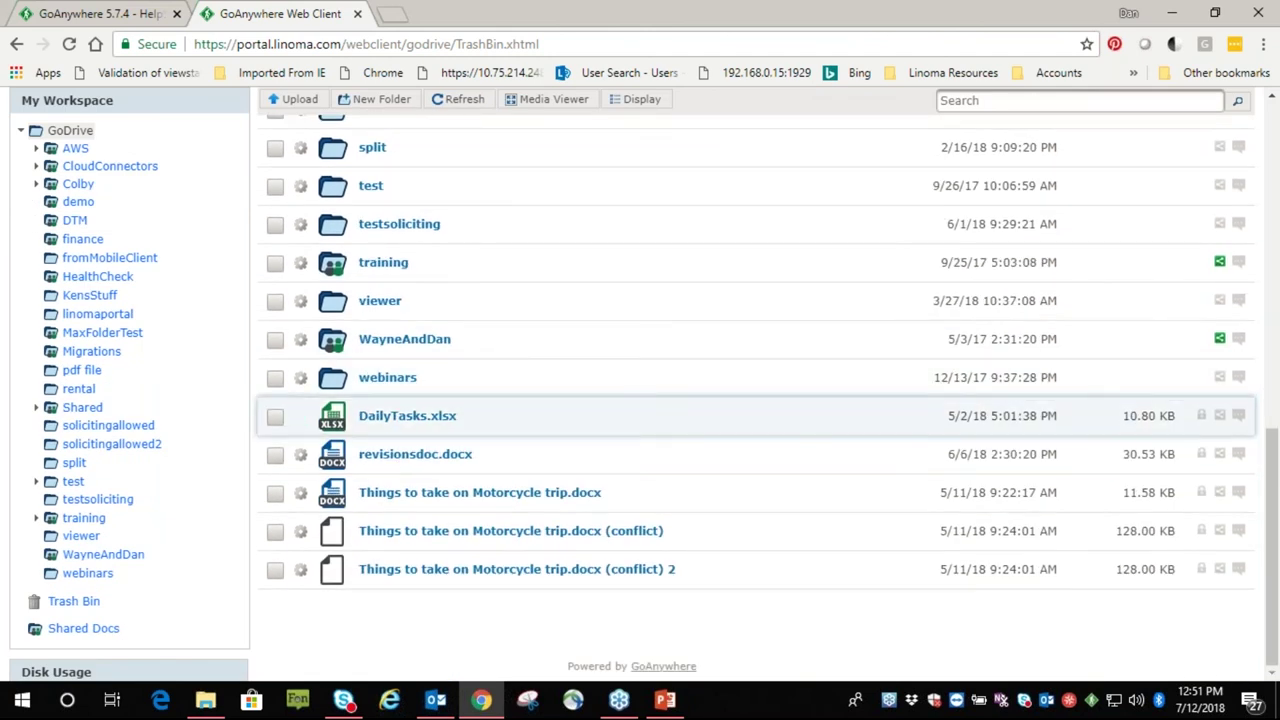
{"action": "left_click", "coordinate": [66, 604]}
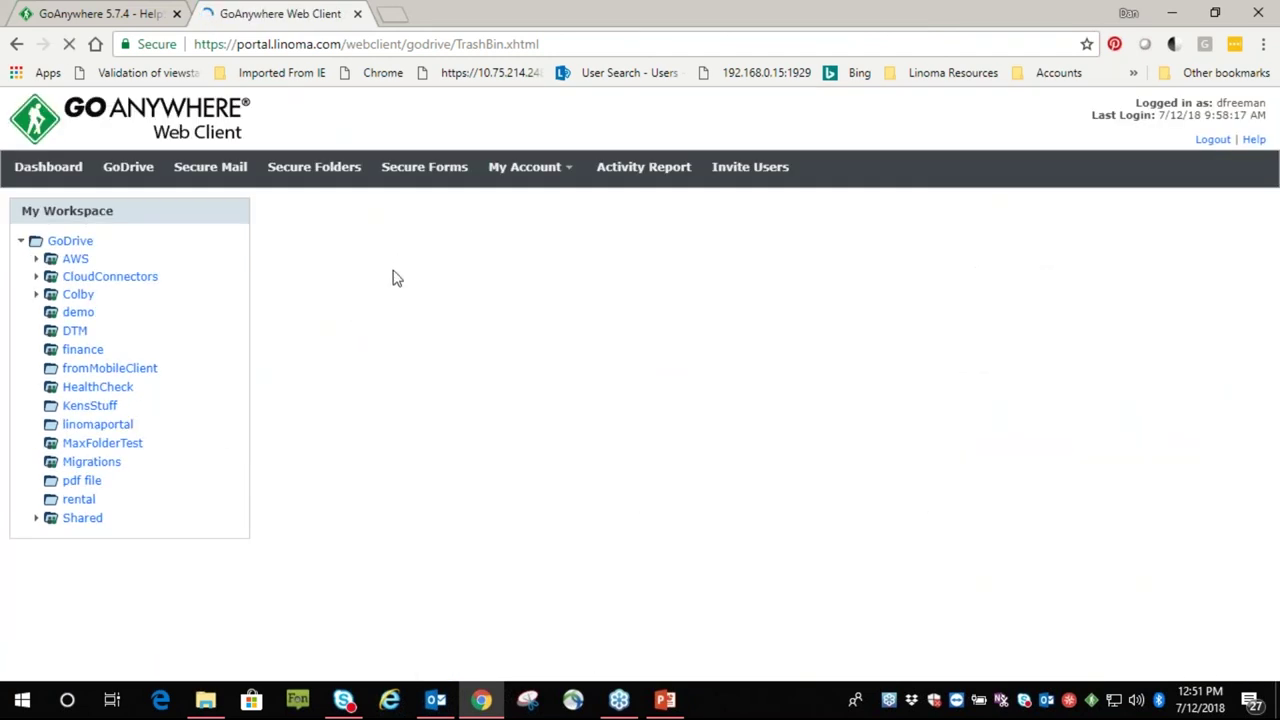
{"action": "left_click", "coordinate": [300, 296]}
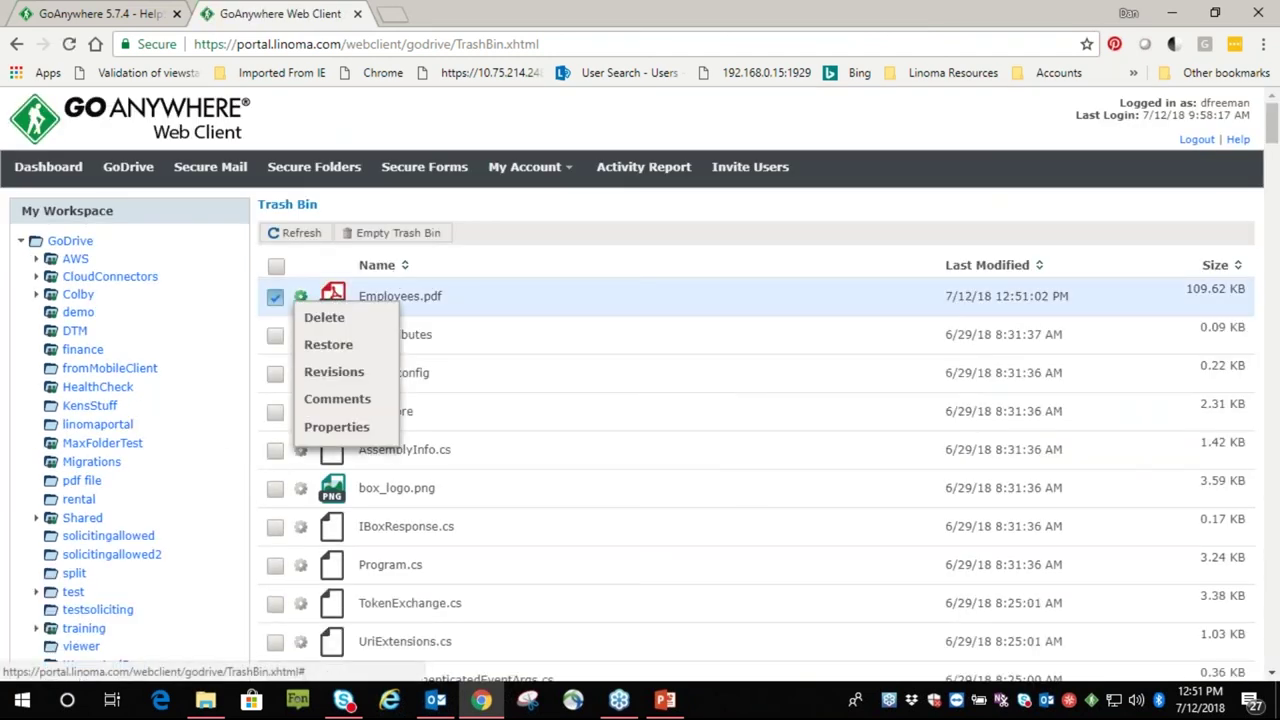
{"action": "left_click", "coordinate": [330, 343]}
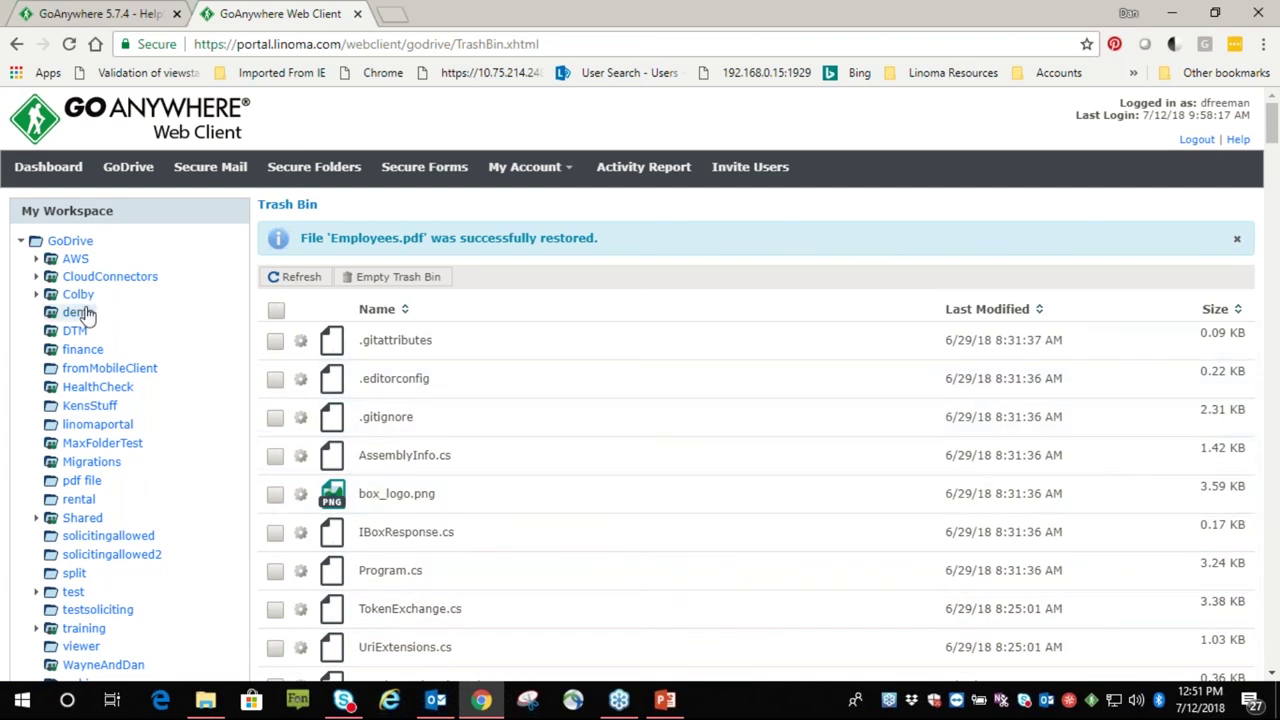
{"action": "left_click", "coordinate": [70, 241]}
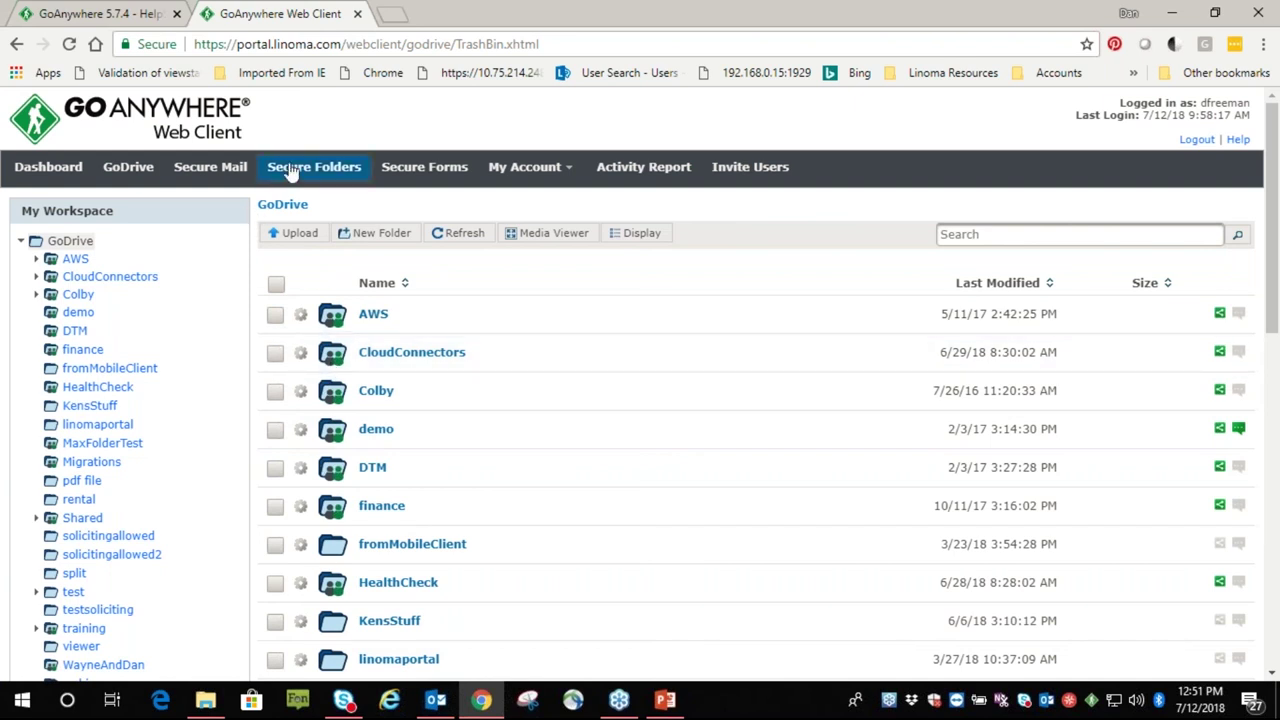
Open the Helpdesk secure form and fill in the user's full name and issue text 'akjdkadsja'
{"action": "mouse_move", "coordinate": [540, 185]}
{"action": "left_click", "coordinate": [423, 170]}
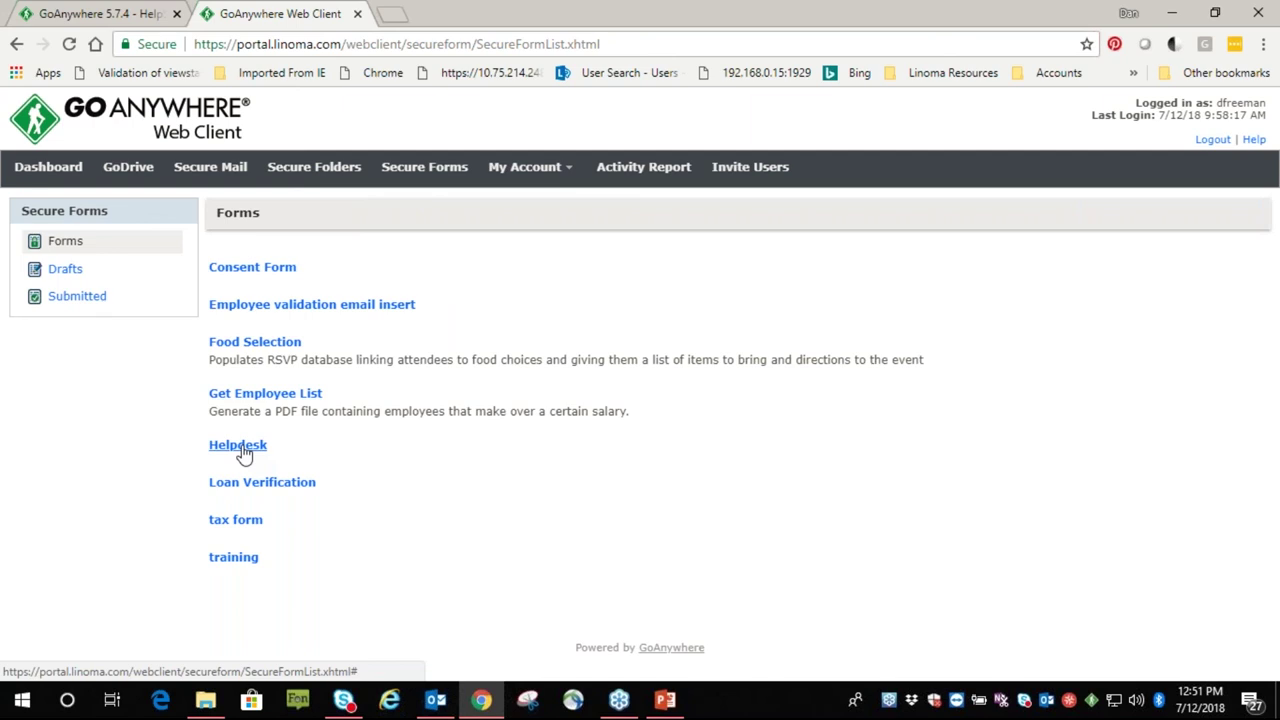
{"action": "left_click", "coordinate": [240, 447]}
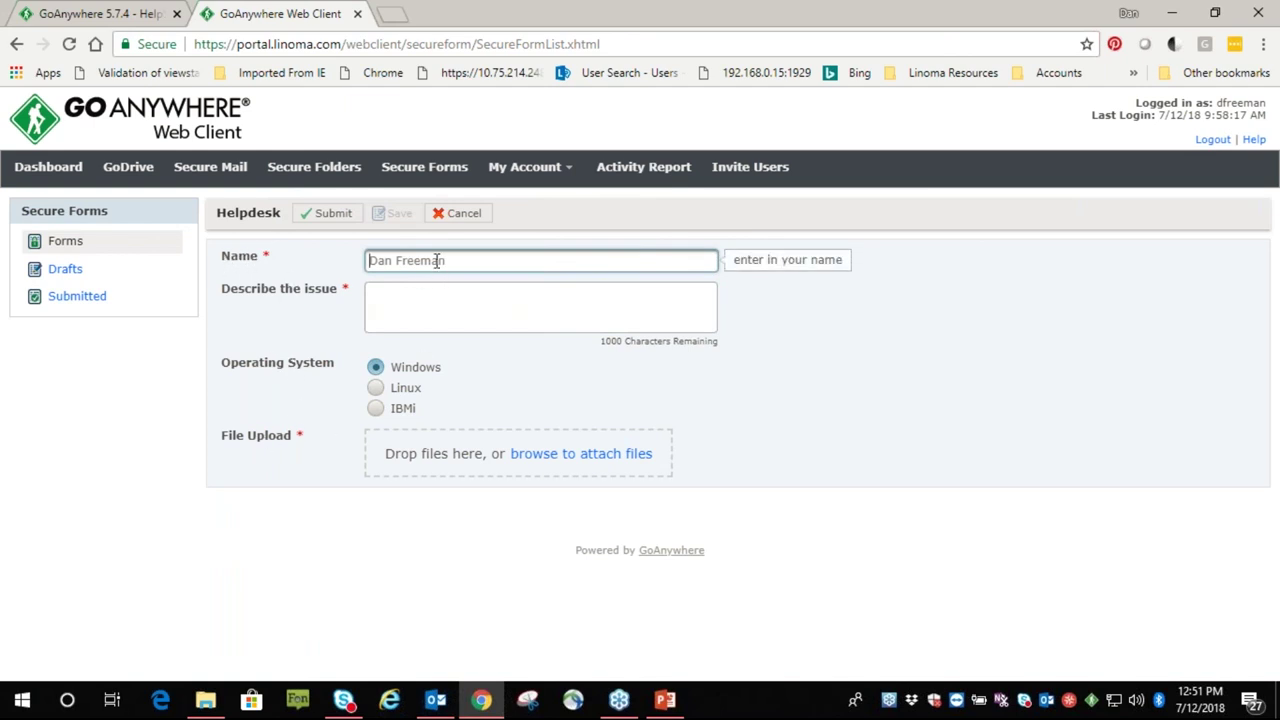
{"action": "type", "text": "Da"}
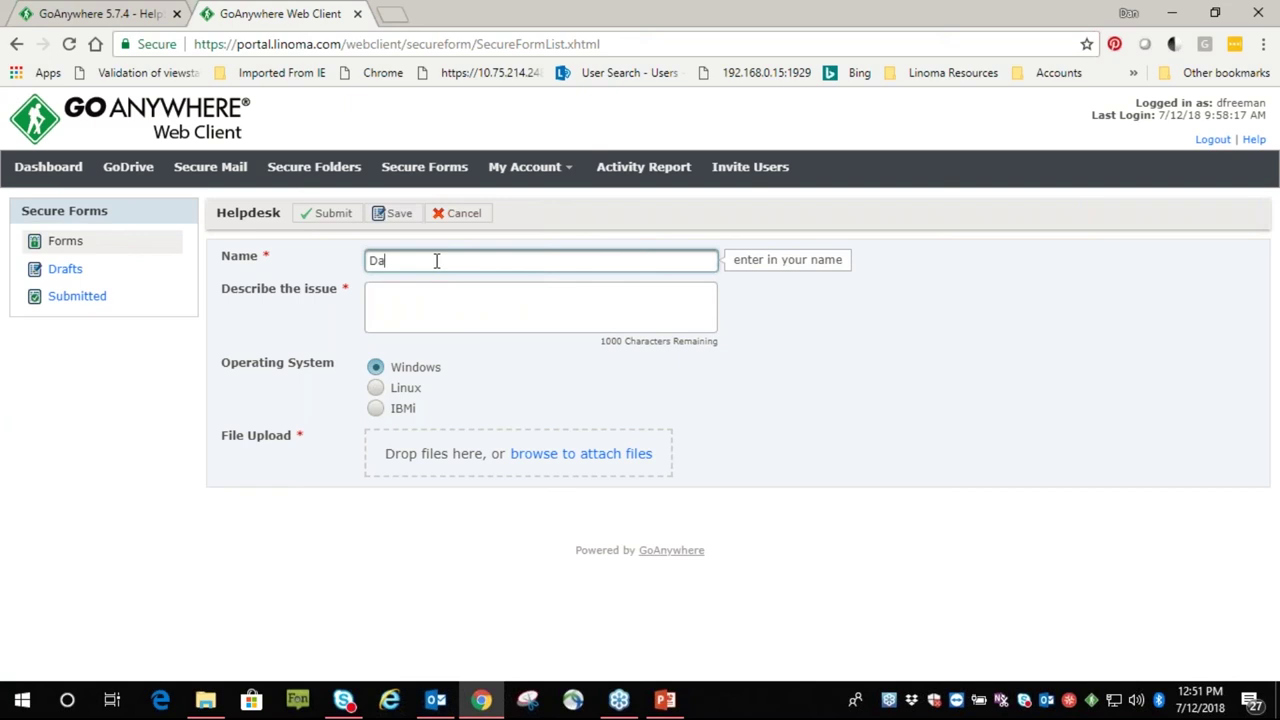
{"action": "type", "text": "n Freeman"}
{"action": "key", "text": "Tab"}
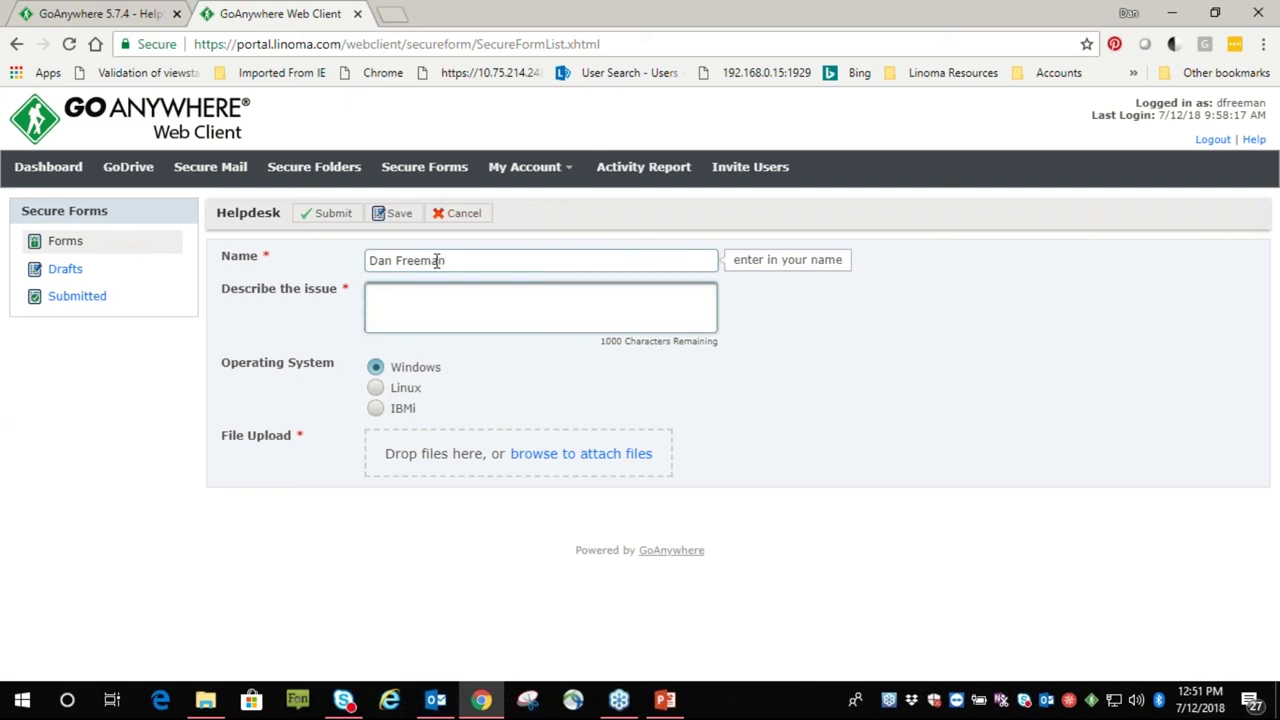
{"action": "type", "text": "akjdkadsja"}
Attach revisionsdoc.docx from the synced drive and submit the Helpdesk form
{"action": "left_click", "coordinate": [222, 702]}
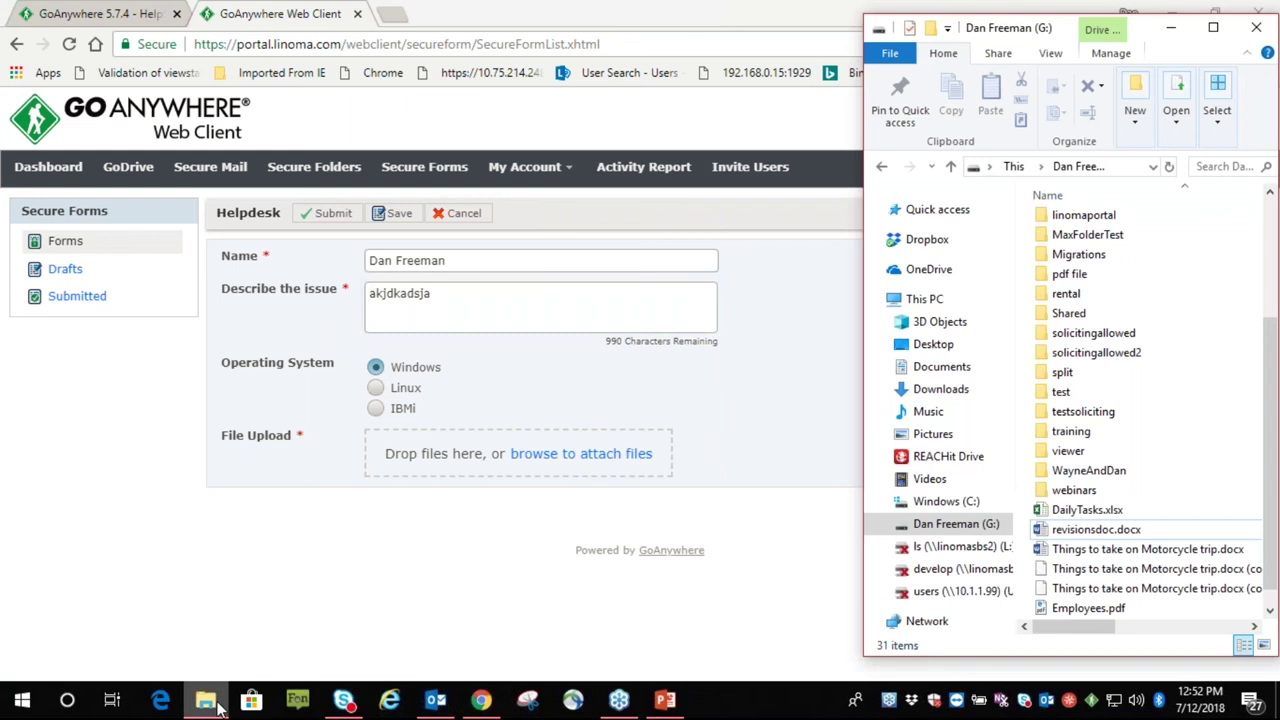
{"action": "left_click_drag", "start_coordinate": [1098, 537], "coordinate": [500, 475]}
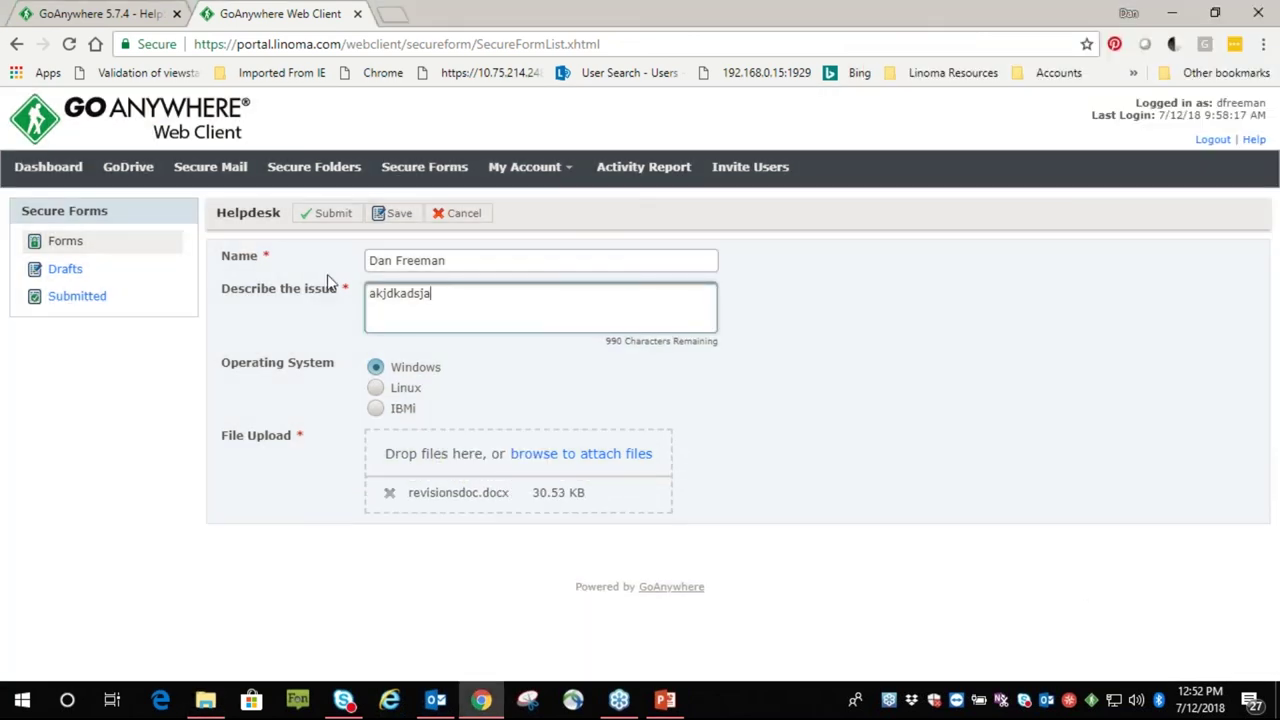
{"action": "left_click", "coordinate": [322, 214]}
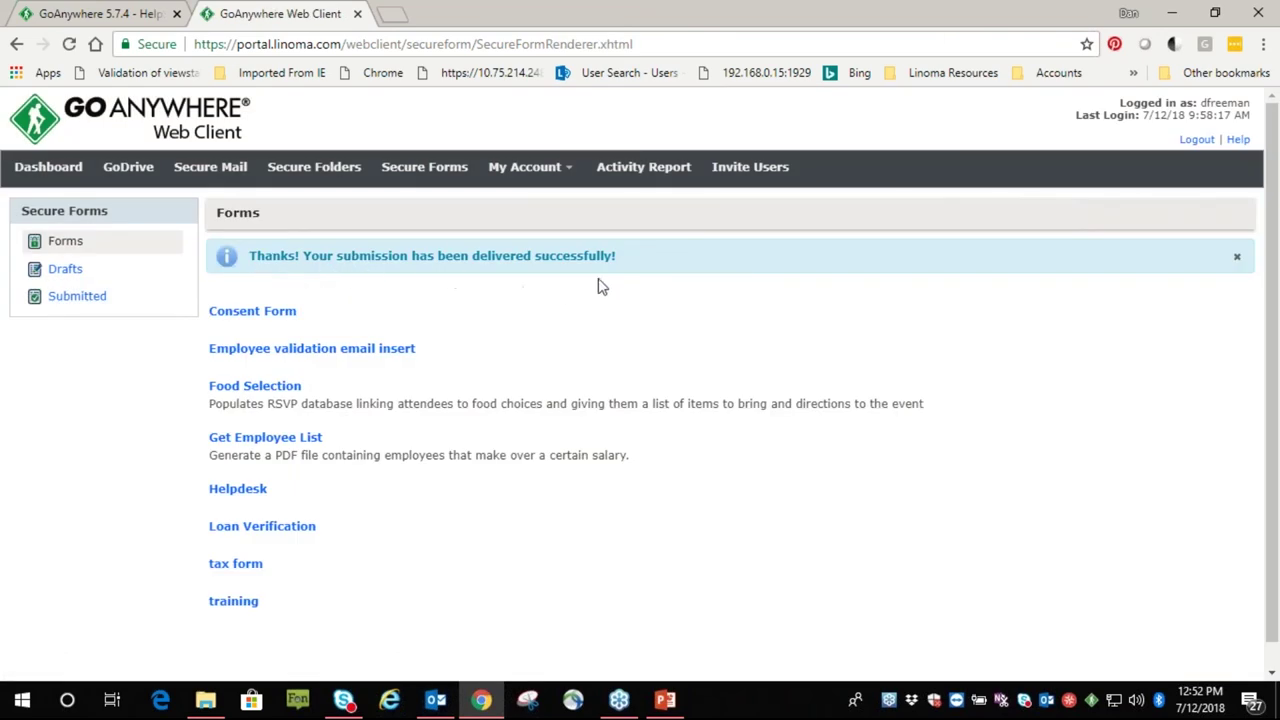
{"action": "left_click", "coordinate": [437, 701]}
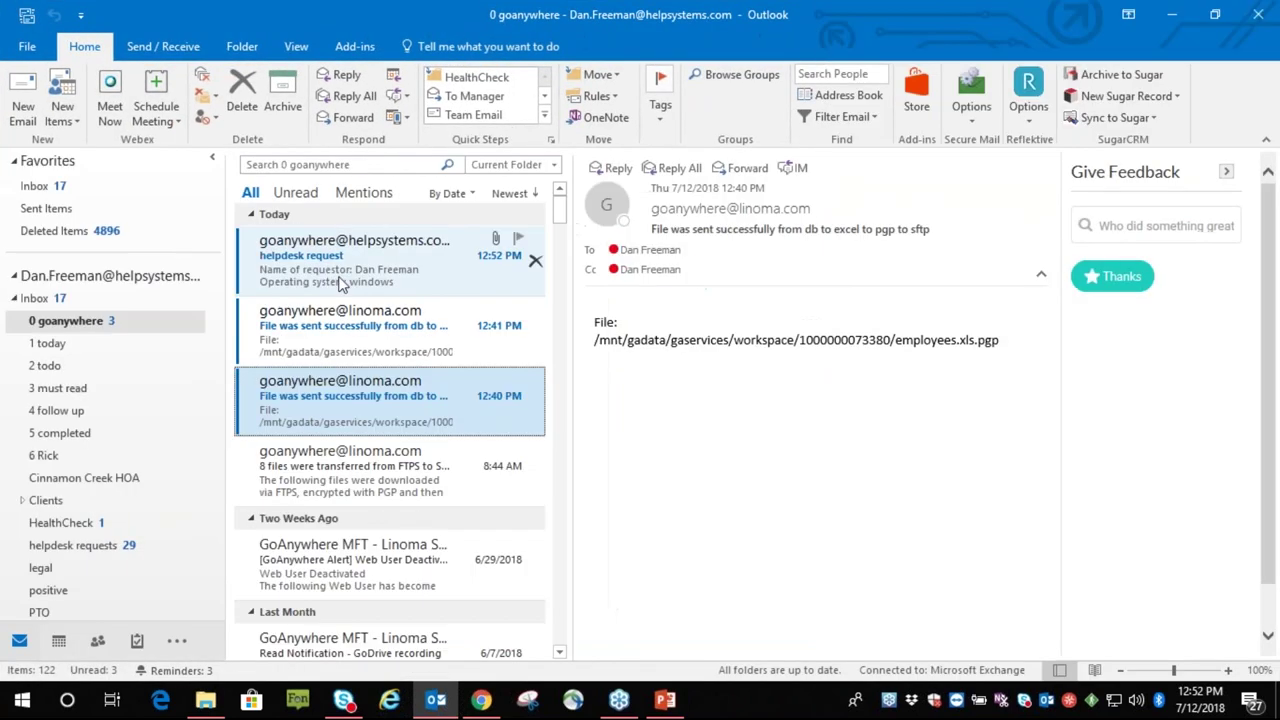
{"action": "left_click", "coordinate": [370, 266]}
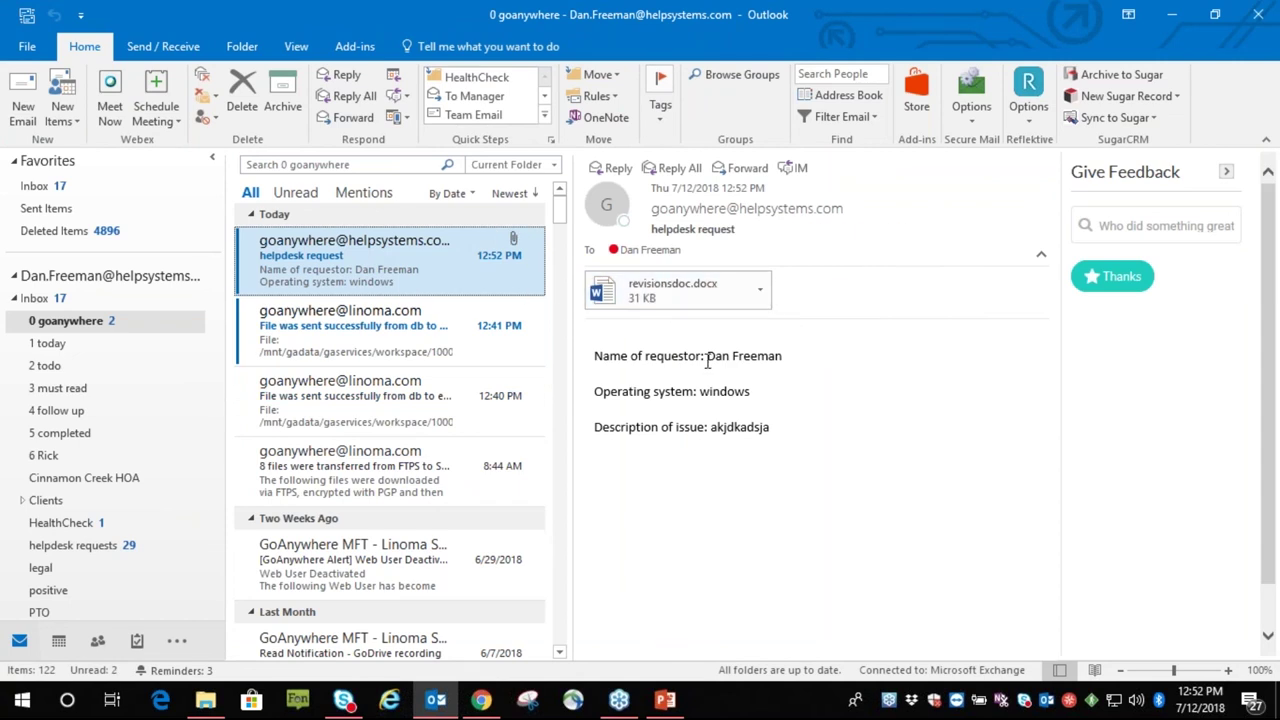
{"action": "left_click_drag", "start_coordinate": [704, 356], "coordinate": [784, 358]}
{"action": "left_click_drag", "start_coordinate": [702, 391], "coordinate": [752, 392]}
{"action": "double_click", "coordinate": [738, 427]}
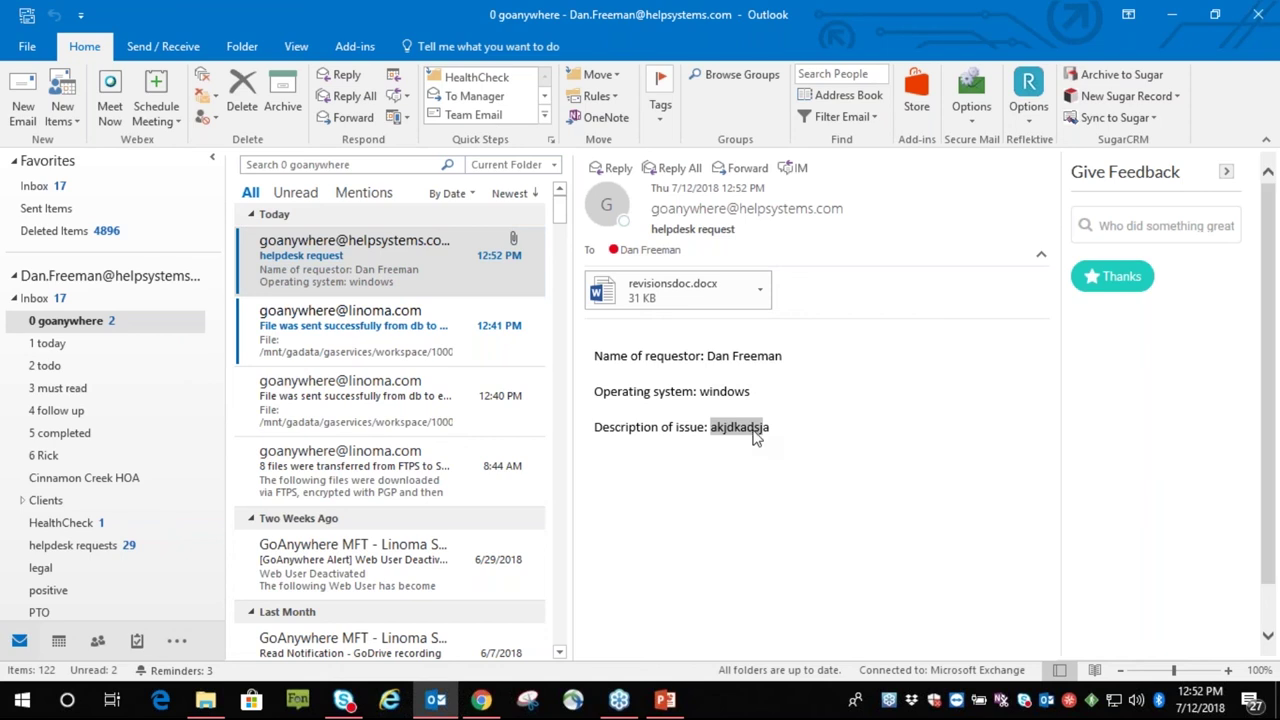
{"action": "left_click", "coordinate": [1168, 16]}
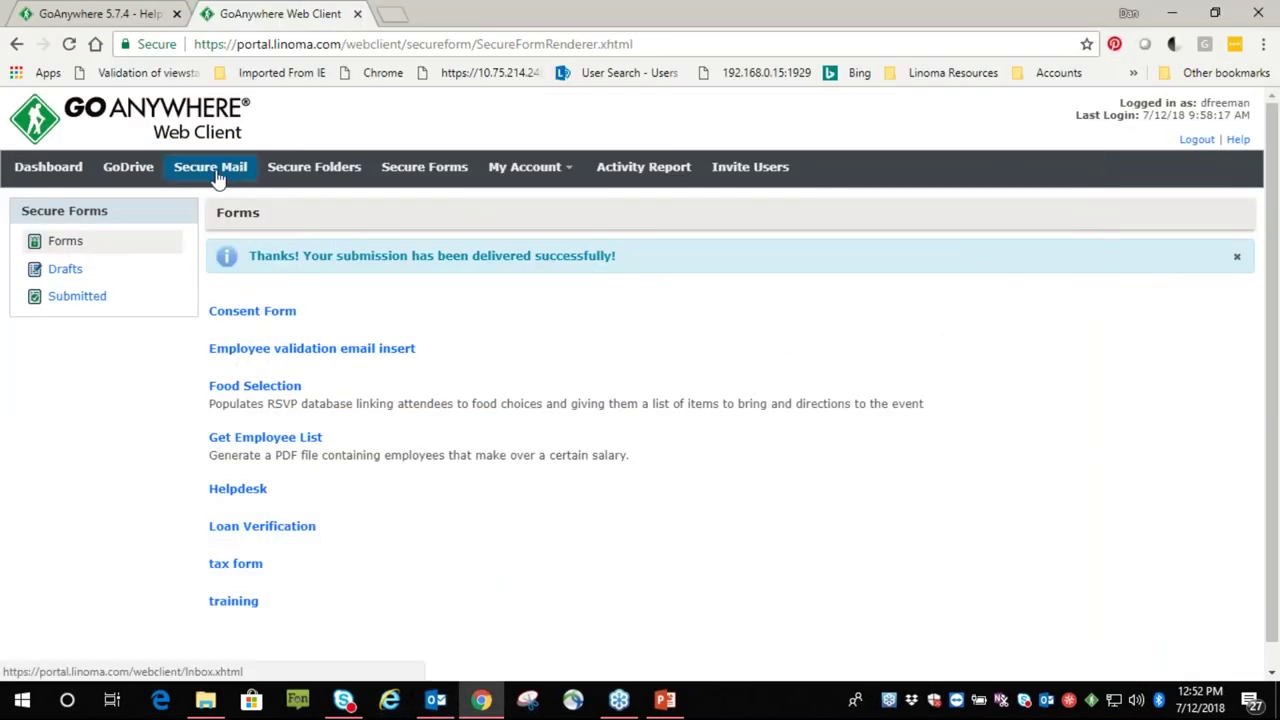
View the Secure Mail inbox, then switch back to the GoAnywhere MFT browser tab
{"action": "left_click", "coordinate": [215, 176]}
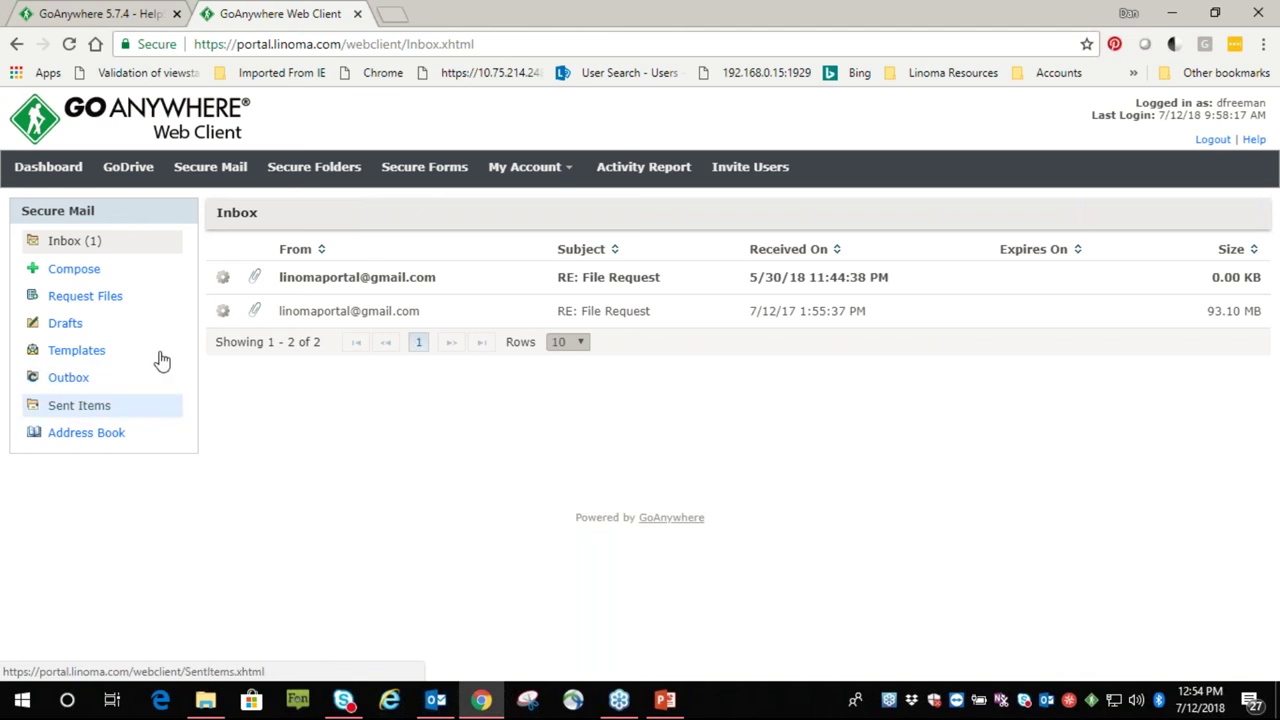
{"action": "left_click", "coordinate": [113, 16]}
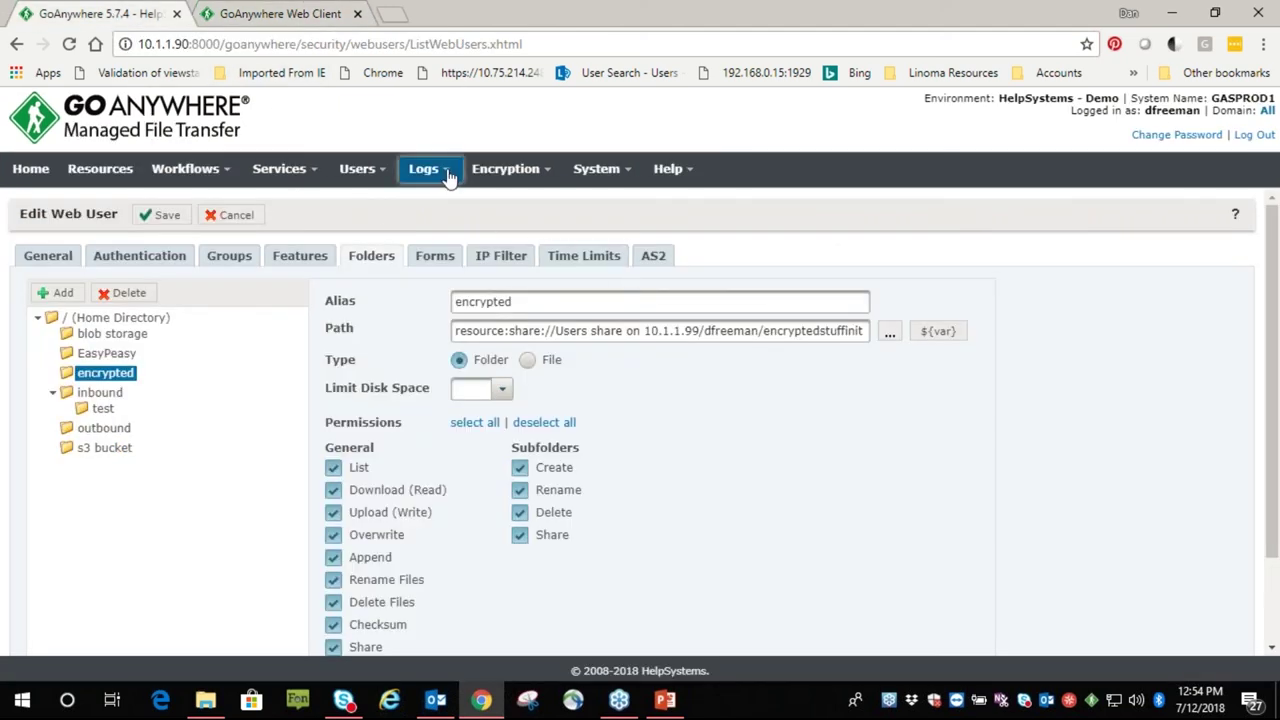
Open Audit Logs without saving web user edits and view the HTTPS 12:48:59 Login details
{"action": "mouse_move", "coordinate": [447, 174]}
{"action": "left_click", "coordinate": [455, 229]}
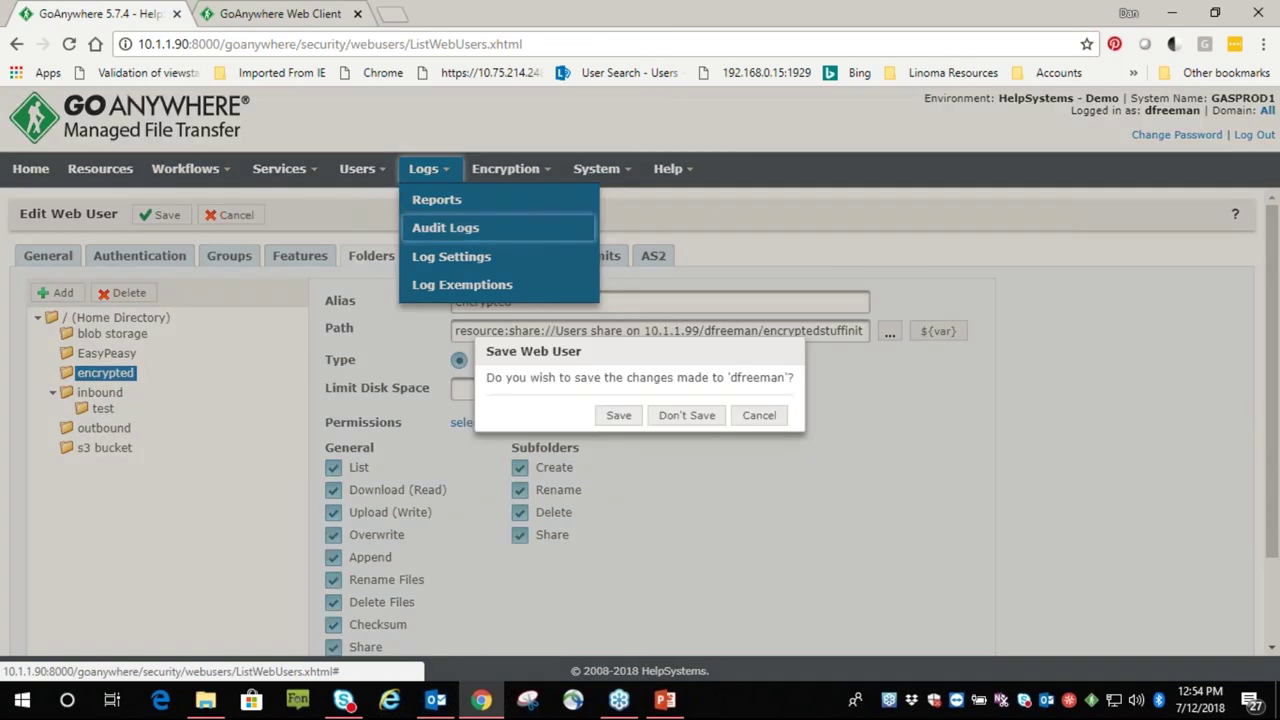
{"action": "left_click", "coordinate": [686, 420]}
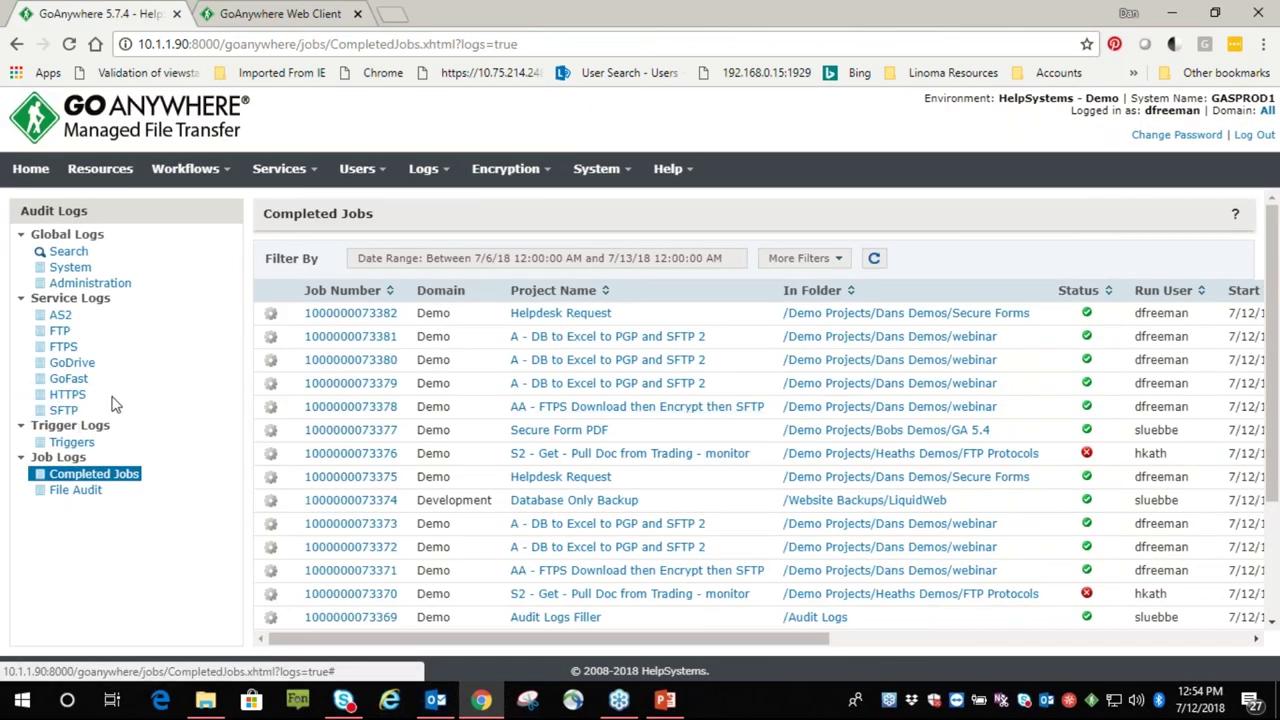
{"action": "left_click", "coordinate": [67, 395]}
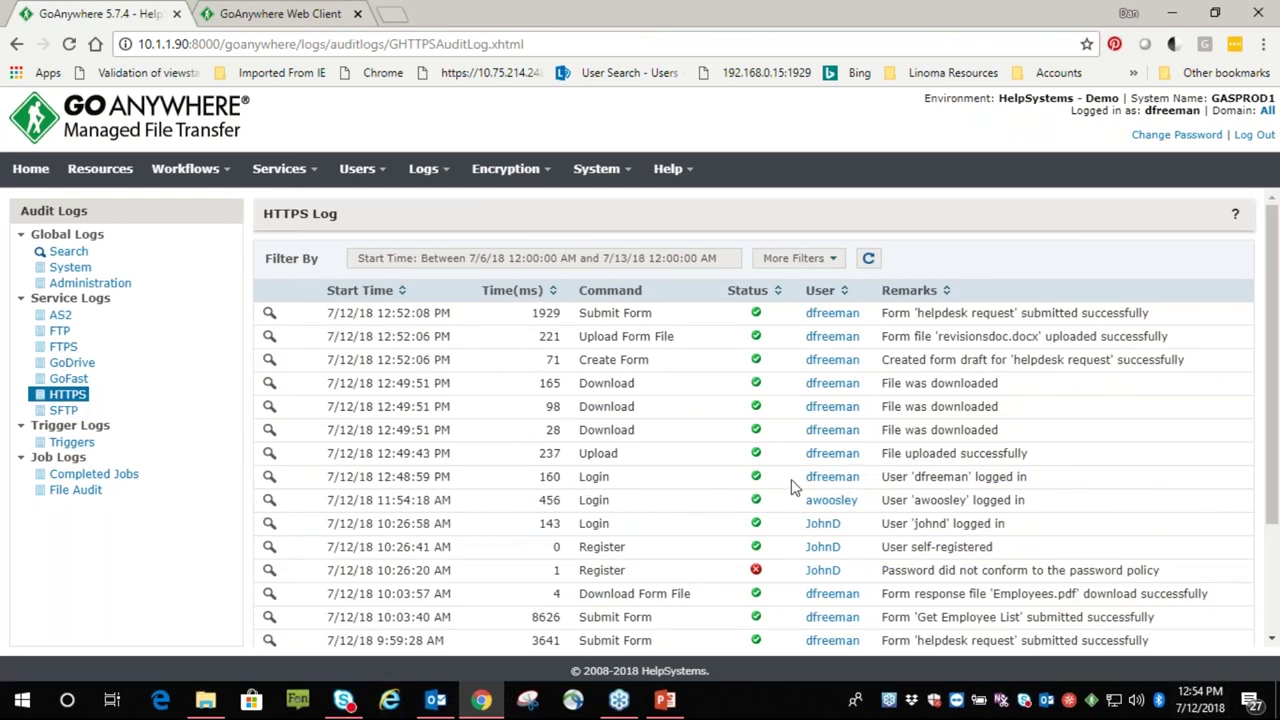
{"action": "left_click", "coordinate": [269, 477]}
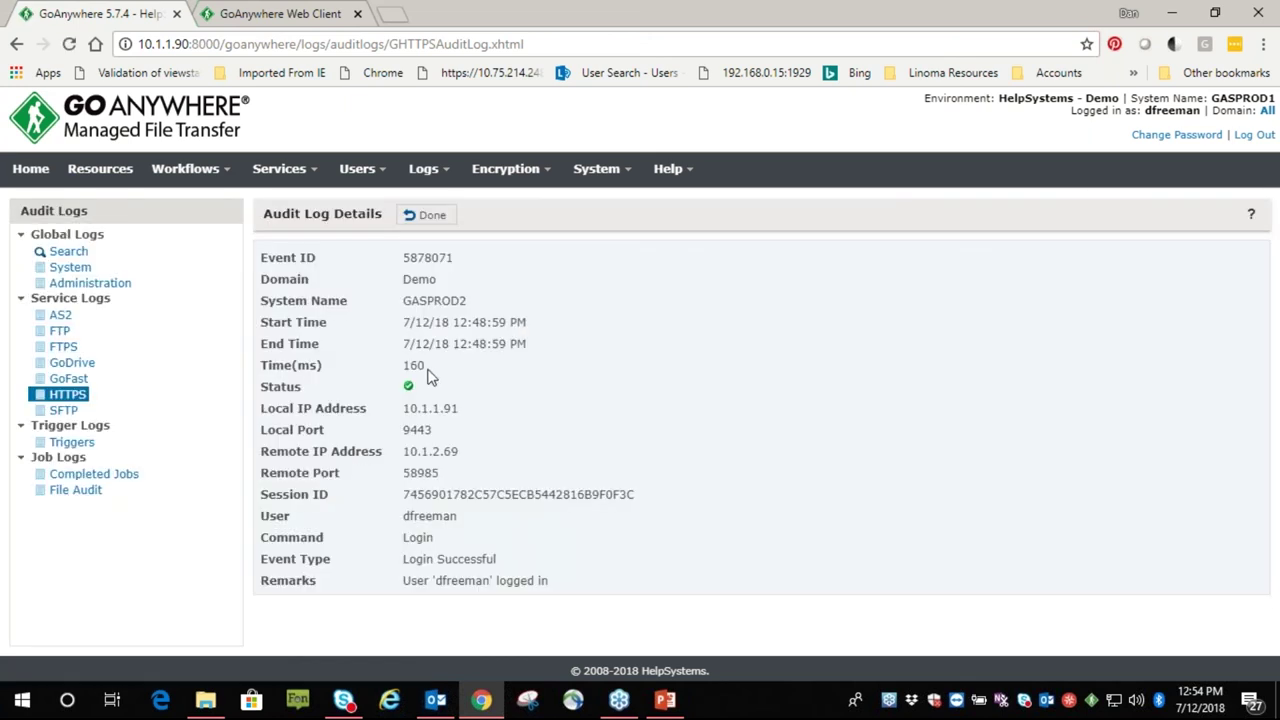
{"action": "left_click", "coordinate": [424, 218]}
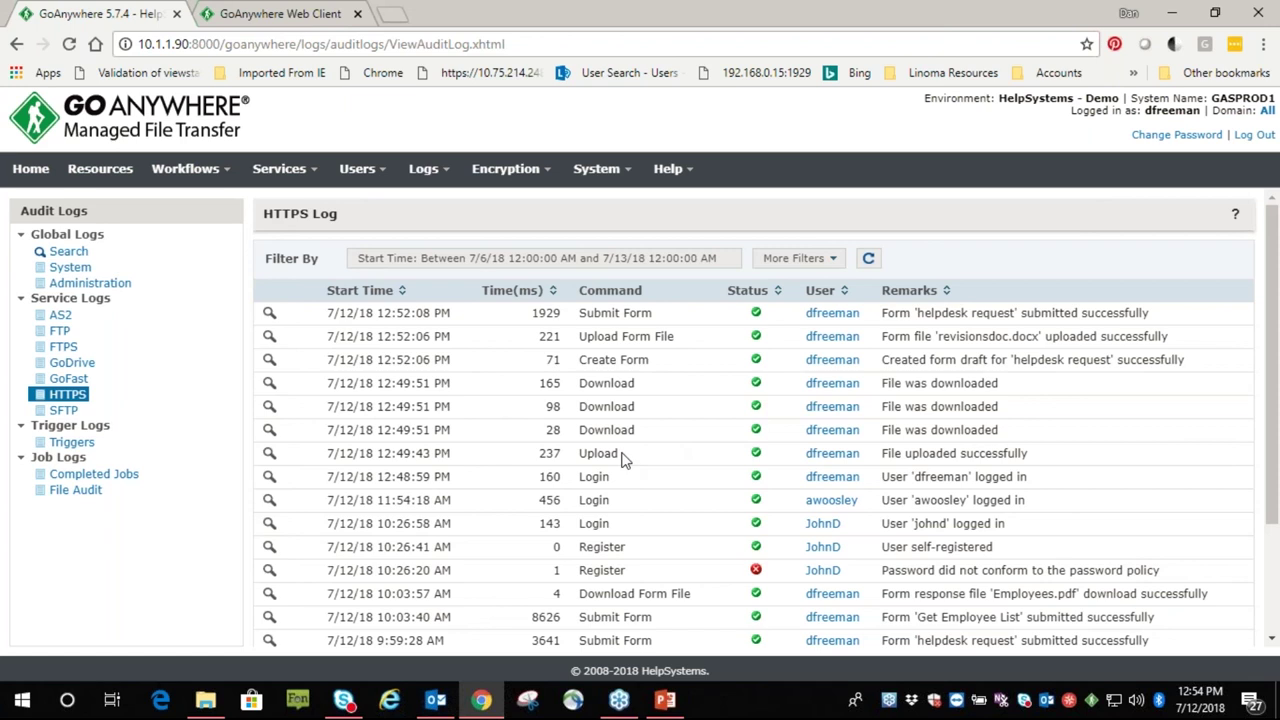
Inspect the 12:49:43 Upload entry for ChromeSetup.exe, then locate the Create Form command
{"action": "left_click", "coordinate": [269, 455]}
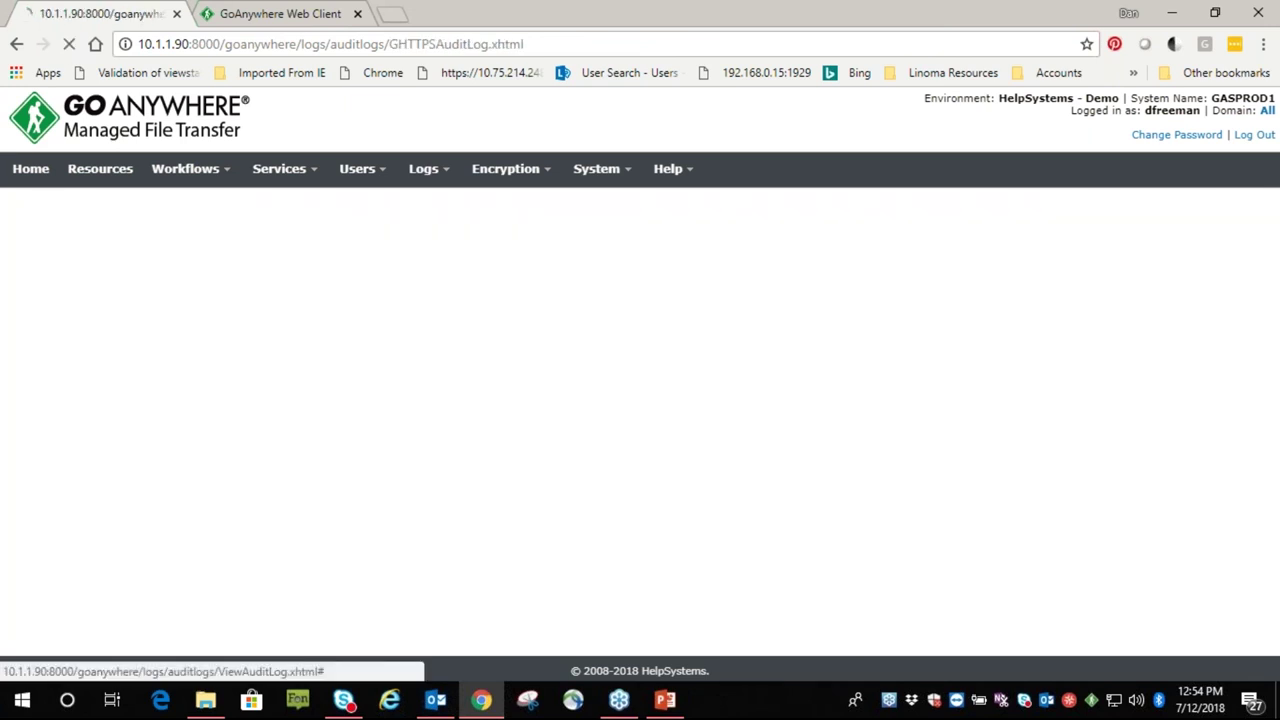
{"action": "left_click_drag", "start_coordinate": [657, 580], "coordinate": [761, 585]}
{"action": "scroll", "coordinate": [505, 495], "scroll_direction": "down", "scroll_amount": 1}
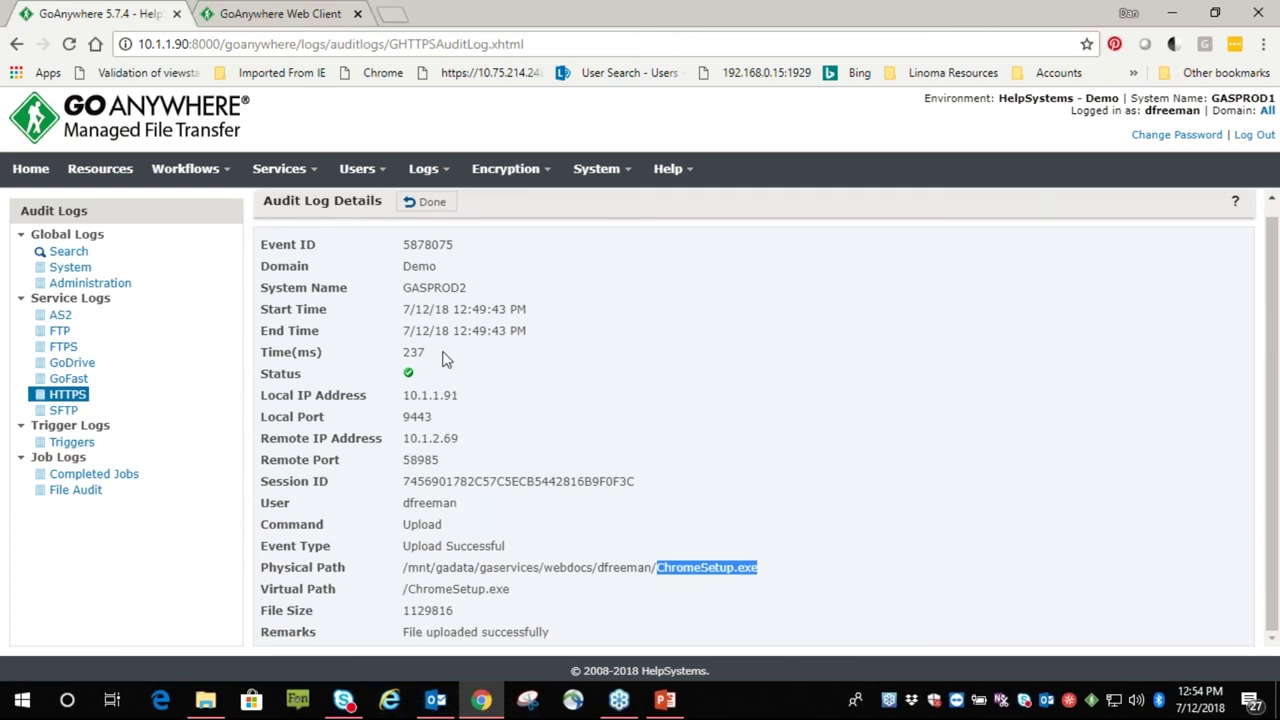
{"action": "left_click", "coordinate": [420, 204]}
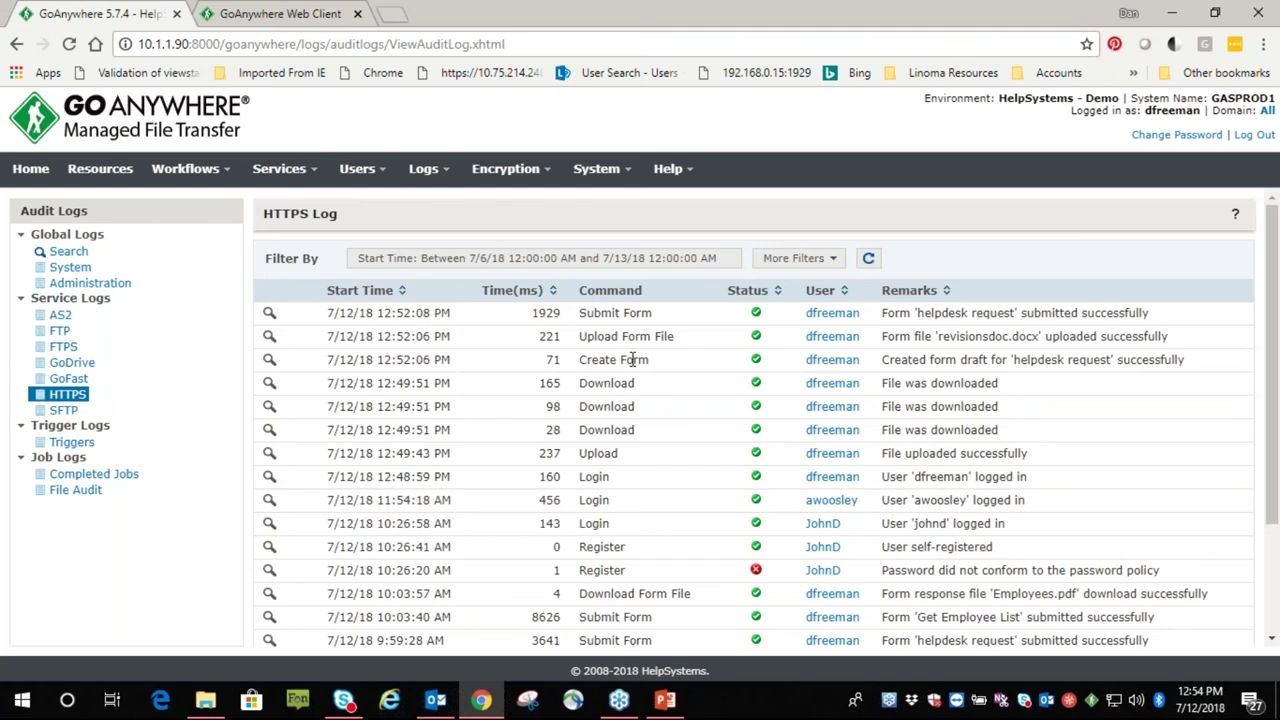
{"action": "left_click_drag", "start_coordinate": [639, 362], "coordinate": [582, 366]}
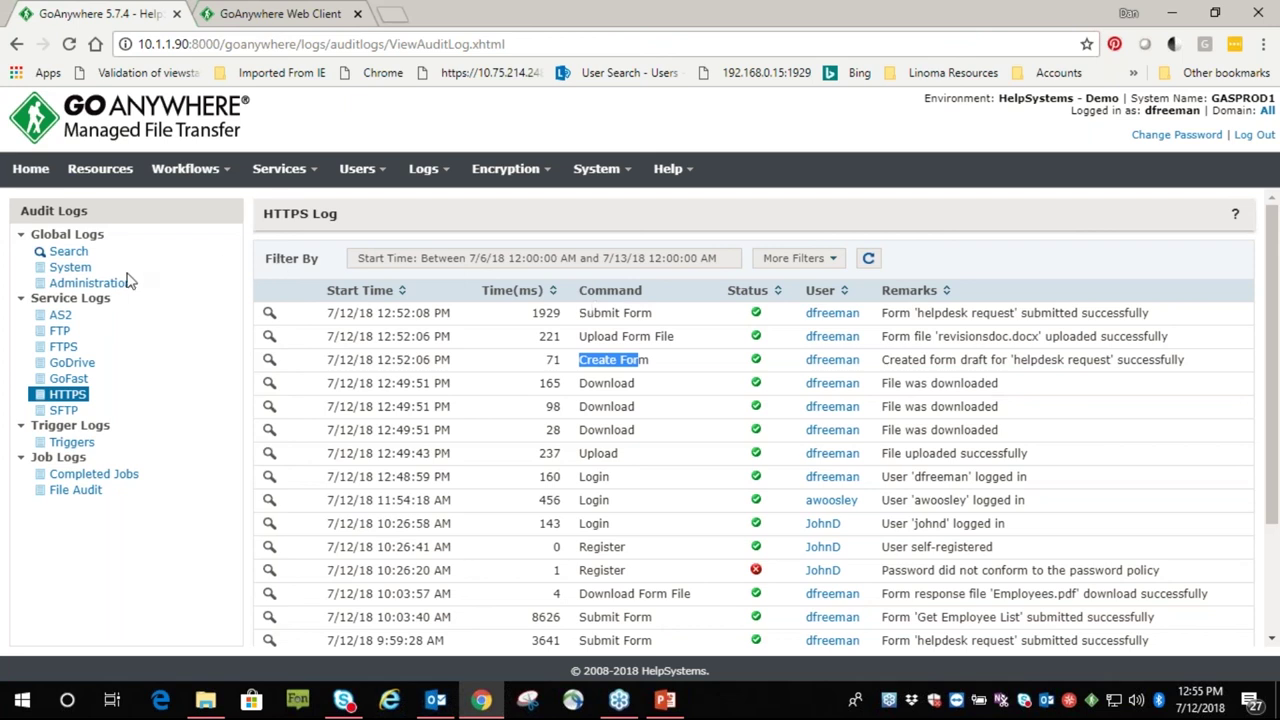
Open the Administration global audit log and scroll through its 40 admin change entries
{"action": "left_click", "coordinate": [80, 283]}
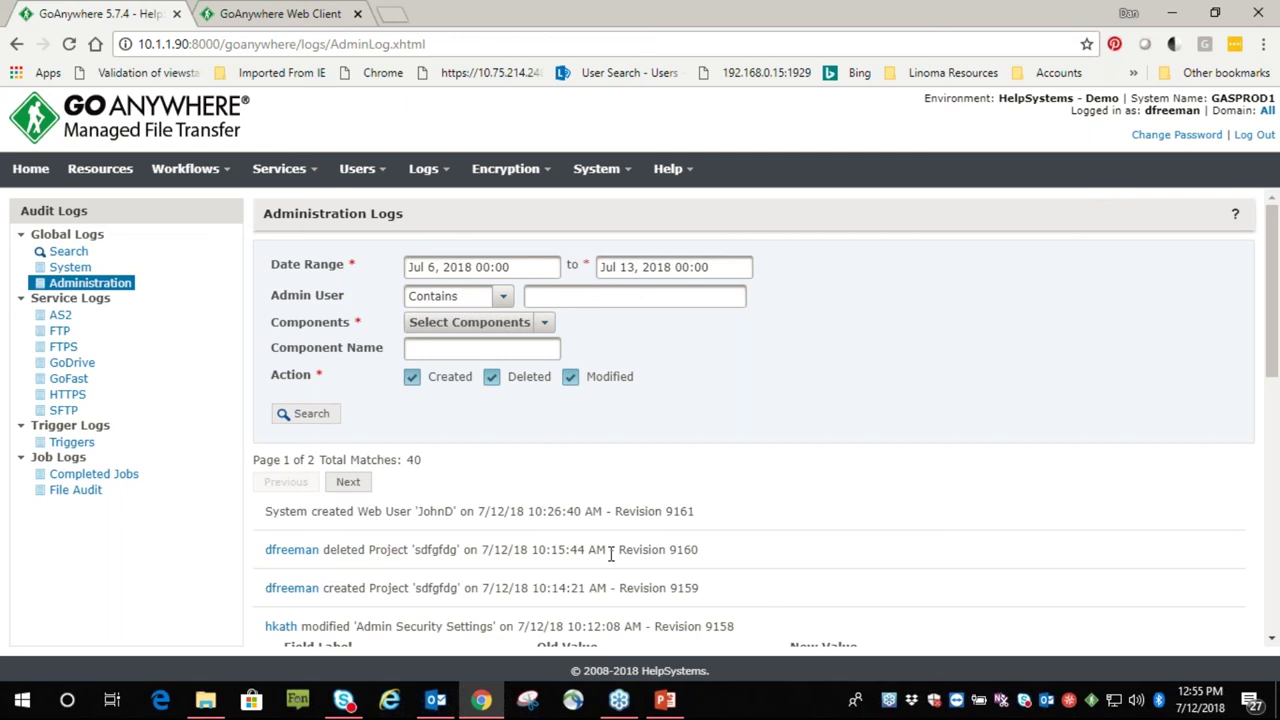
{"action": "scroll", "coordinate": [590, 505], "scroll_direction": "down", "scroll_amount": 2}
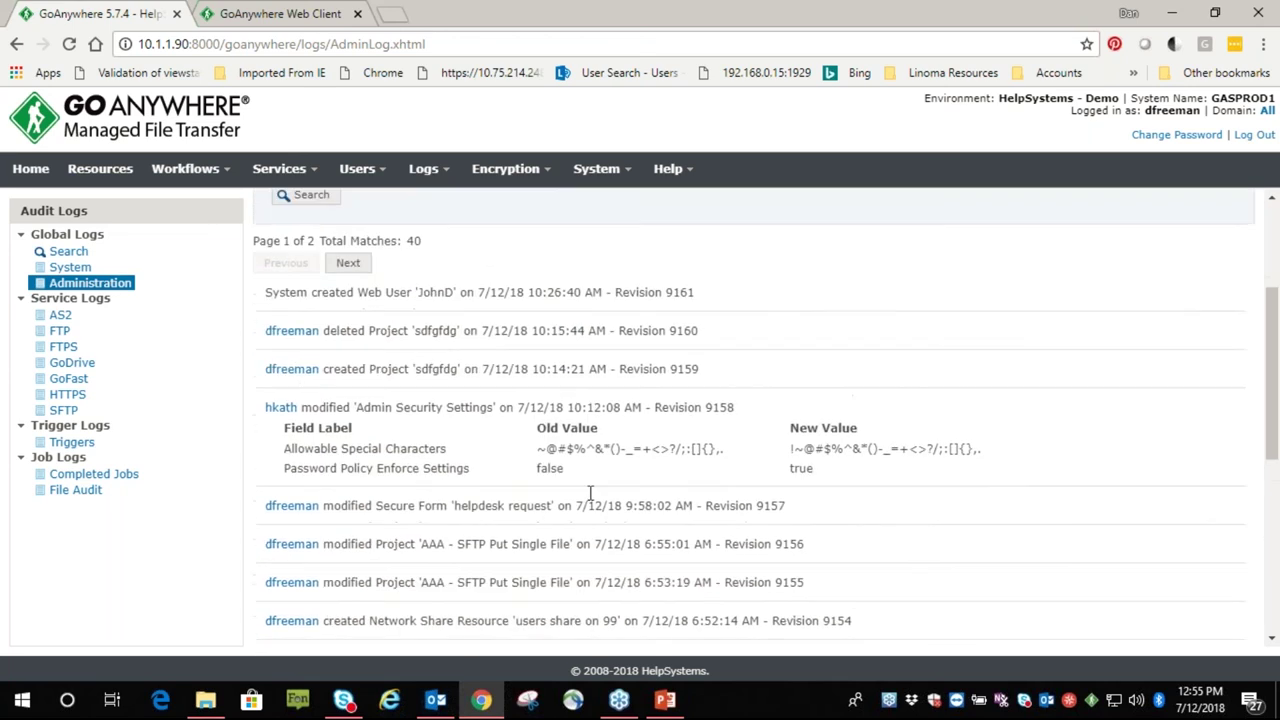
{"action": "scroll", "coordinate": [590, 493], "scroll_direction": "up", "scroll_amount": 1}
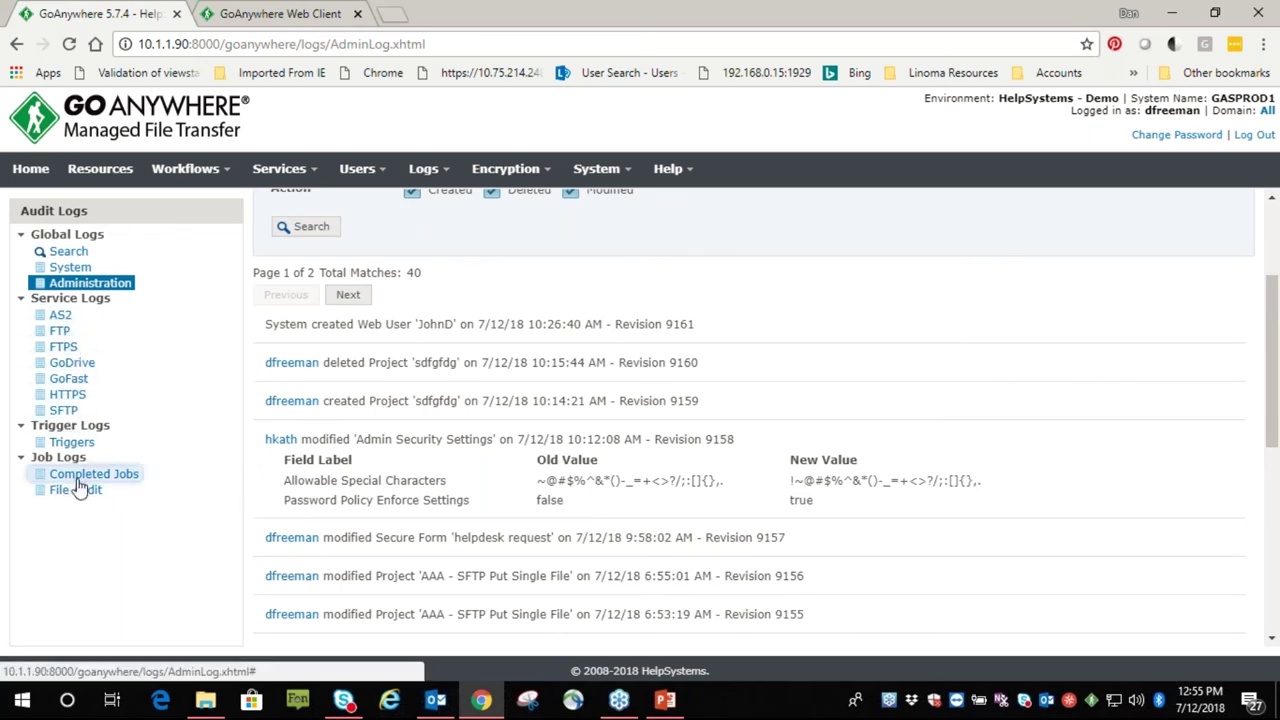
{"action": "left_click", "coordinate": [78, 477]}
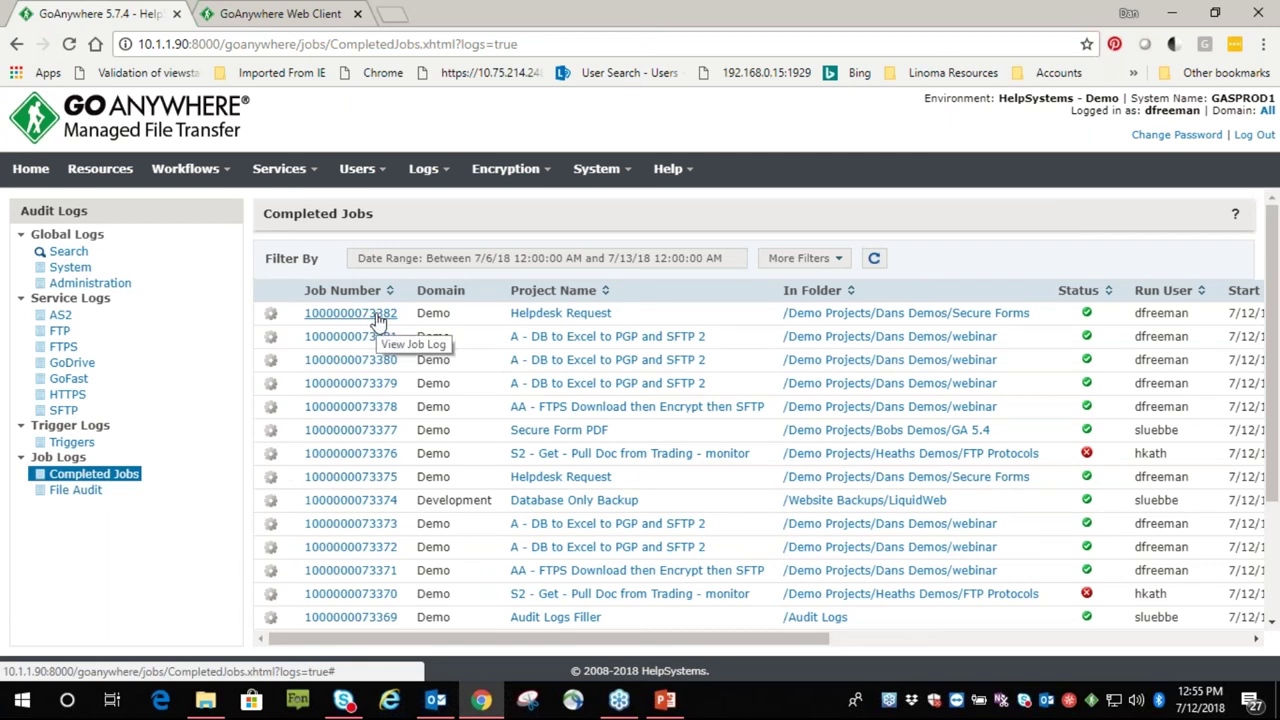
{"action": "left_click", "coordinate": [348, 315]}
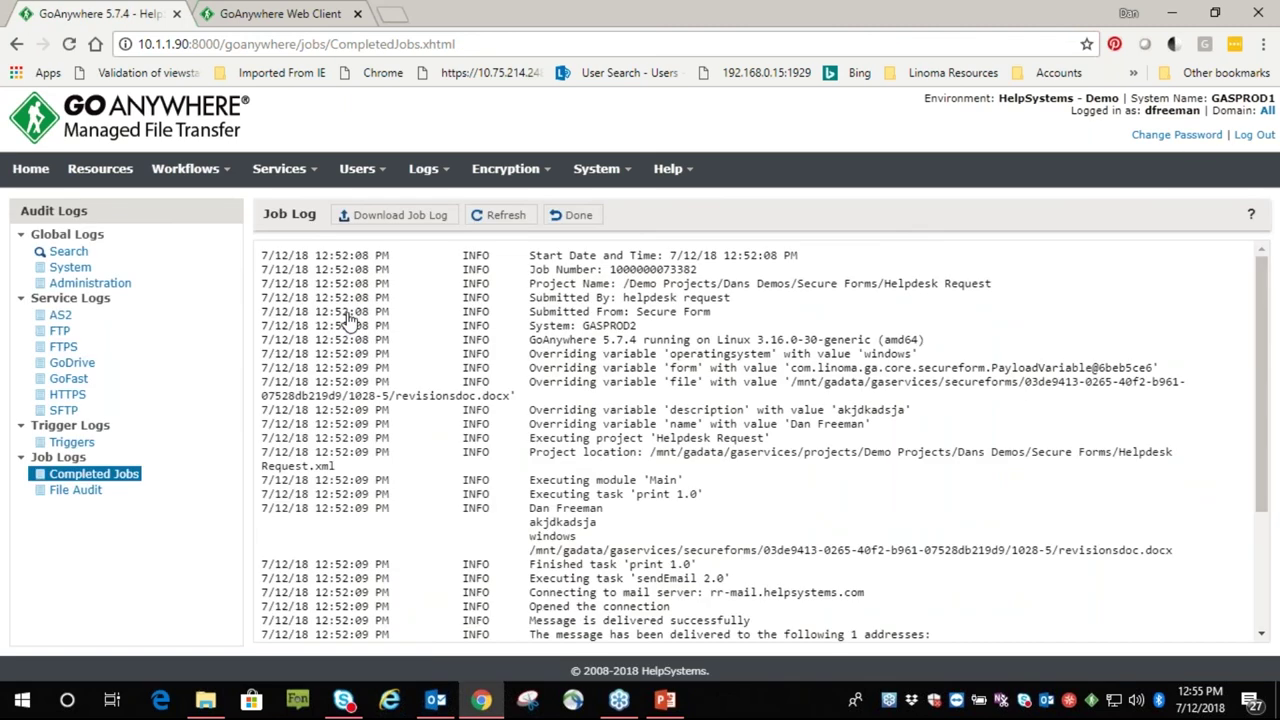
{"action": "left_click", "coordinate": [572, 215]}
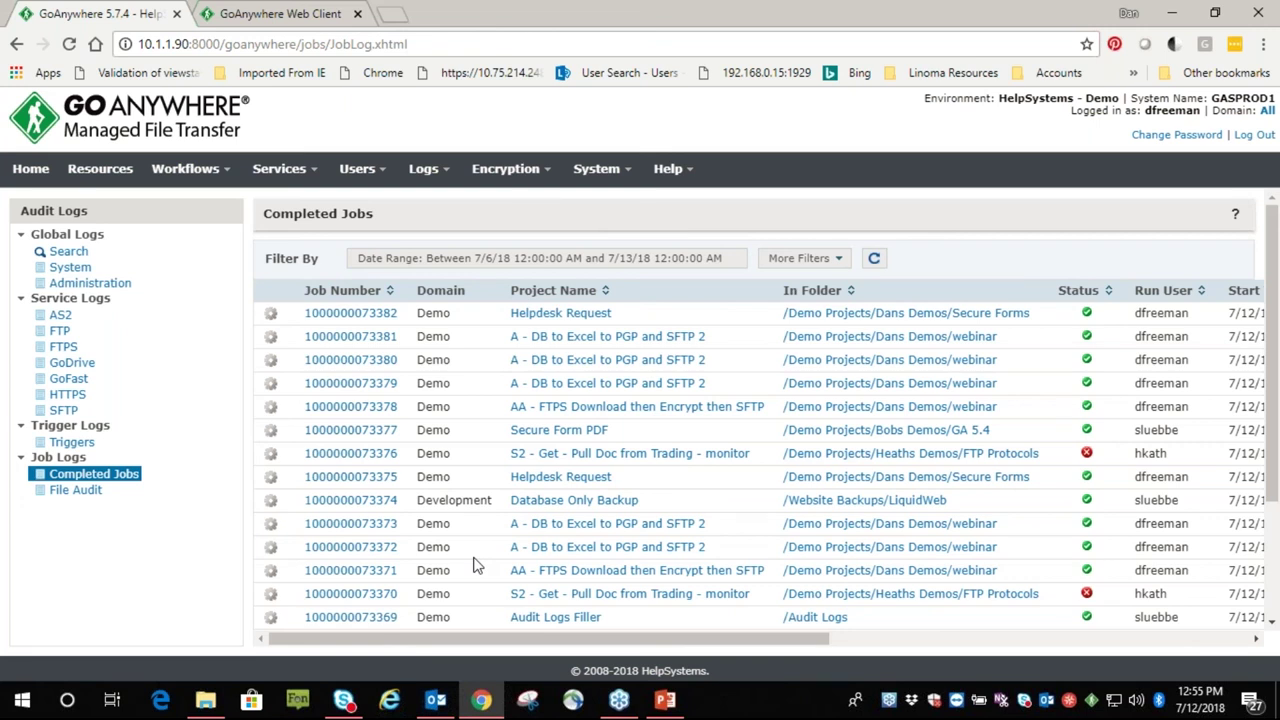
Present PowerPoint slide 16, 'Learn More About MFT', as a full-screen slide show
{"action": "left_click", "coordinate": [665, 700]}
{"action": "left_click", "coordinate": [178, 518]}
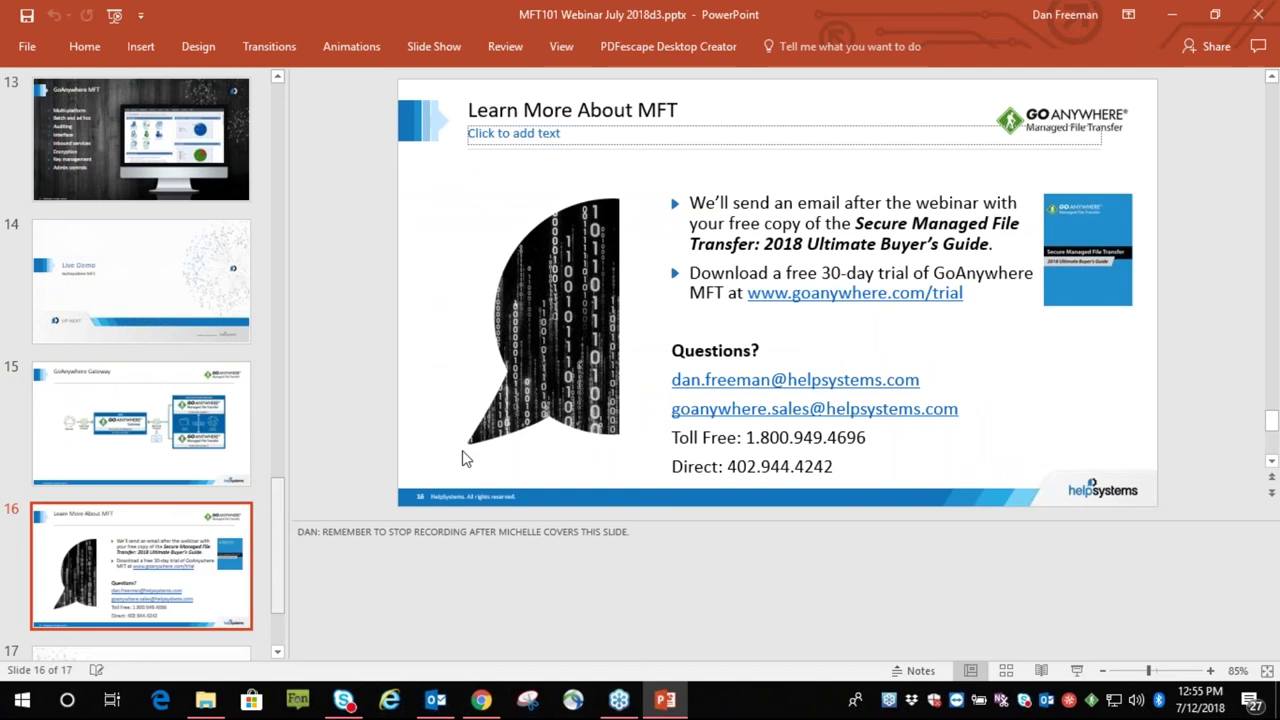
{"action": "left_click", "coordinate": [1076, 670]}
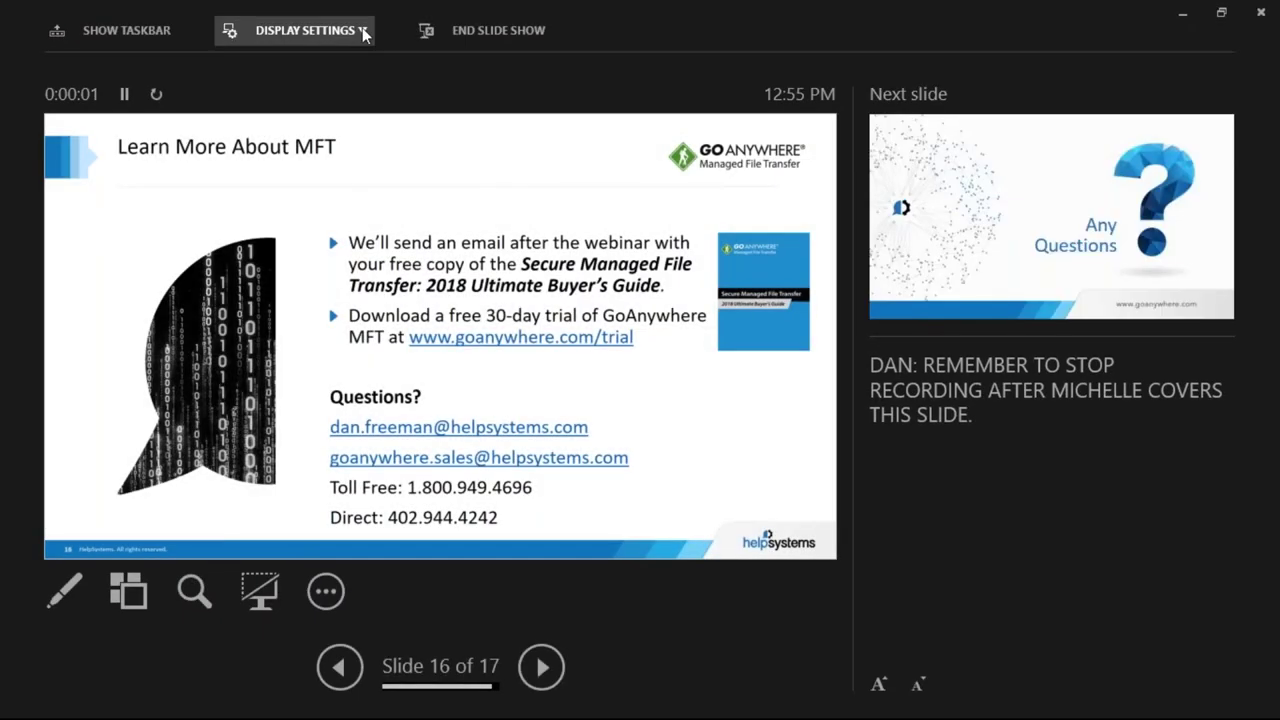
{"action": "left_click", "coordinate": [300, 30]}
{"action": "left_click", "coordinate": [345, 69]}
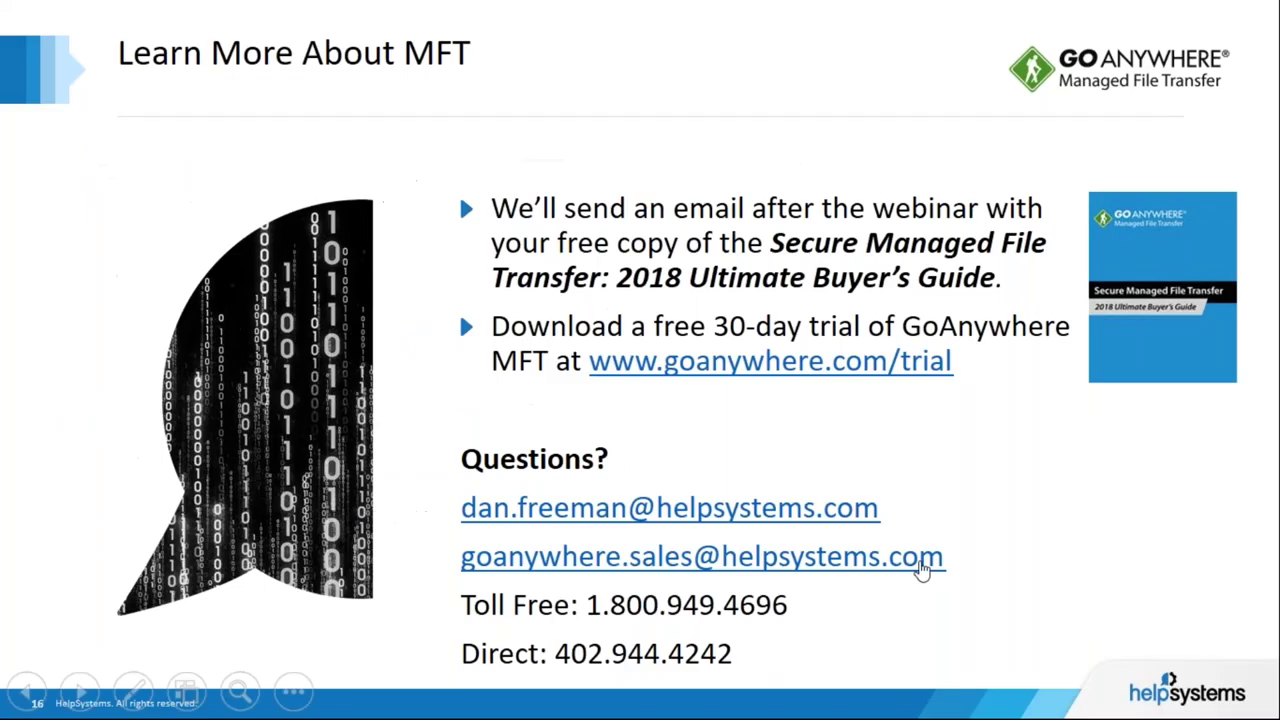